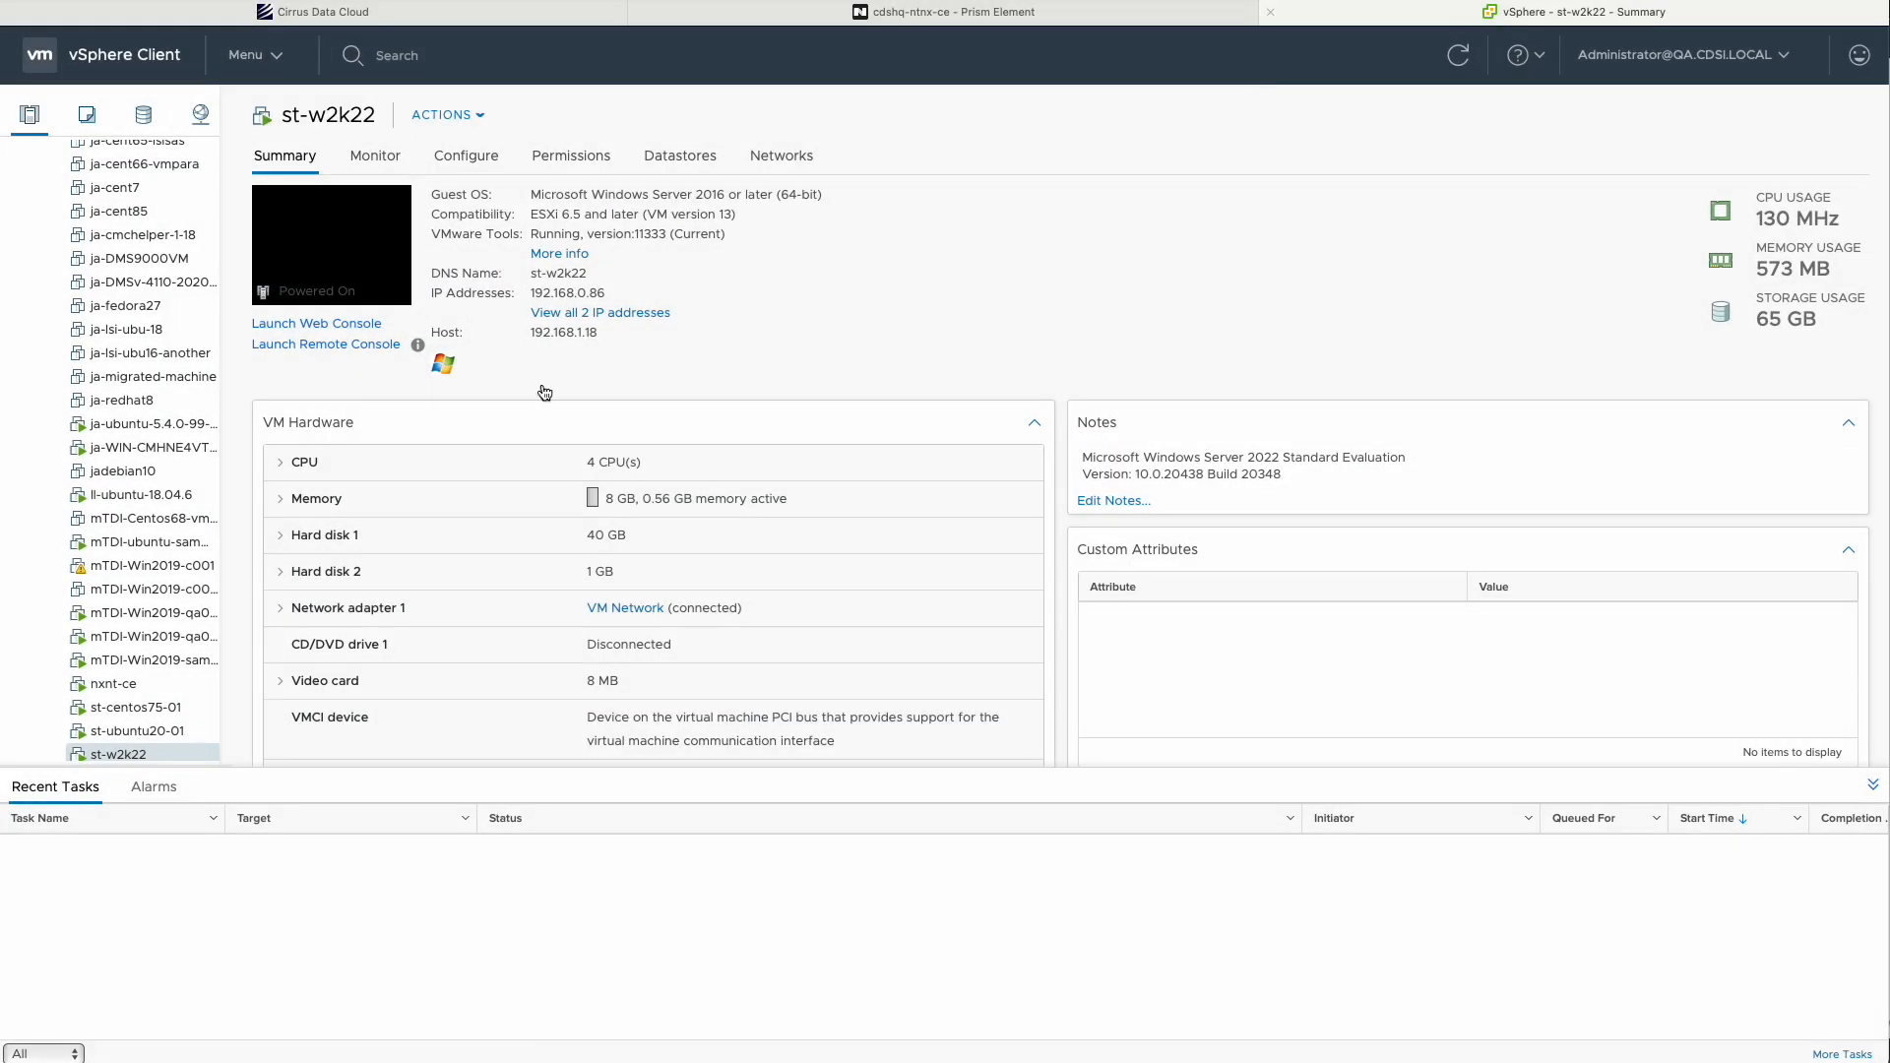
Review the st-w2k22 virtual machine's IP address, CPU and memory configuration in its vSphere summary
{"action": "scroll", "coordinate": [123, 703], "scroll_direction": "down", "scroll_amount": 3}
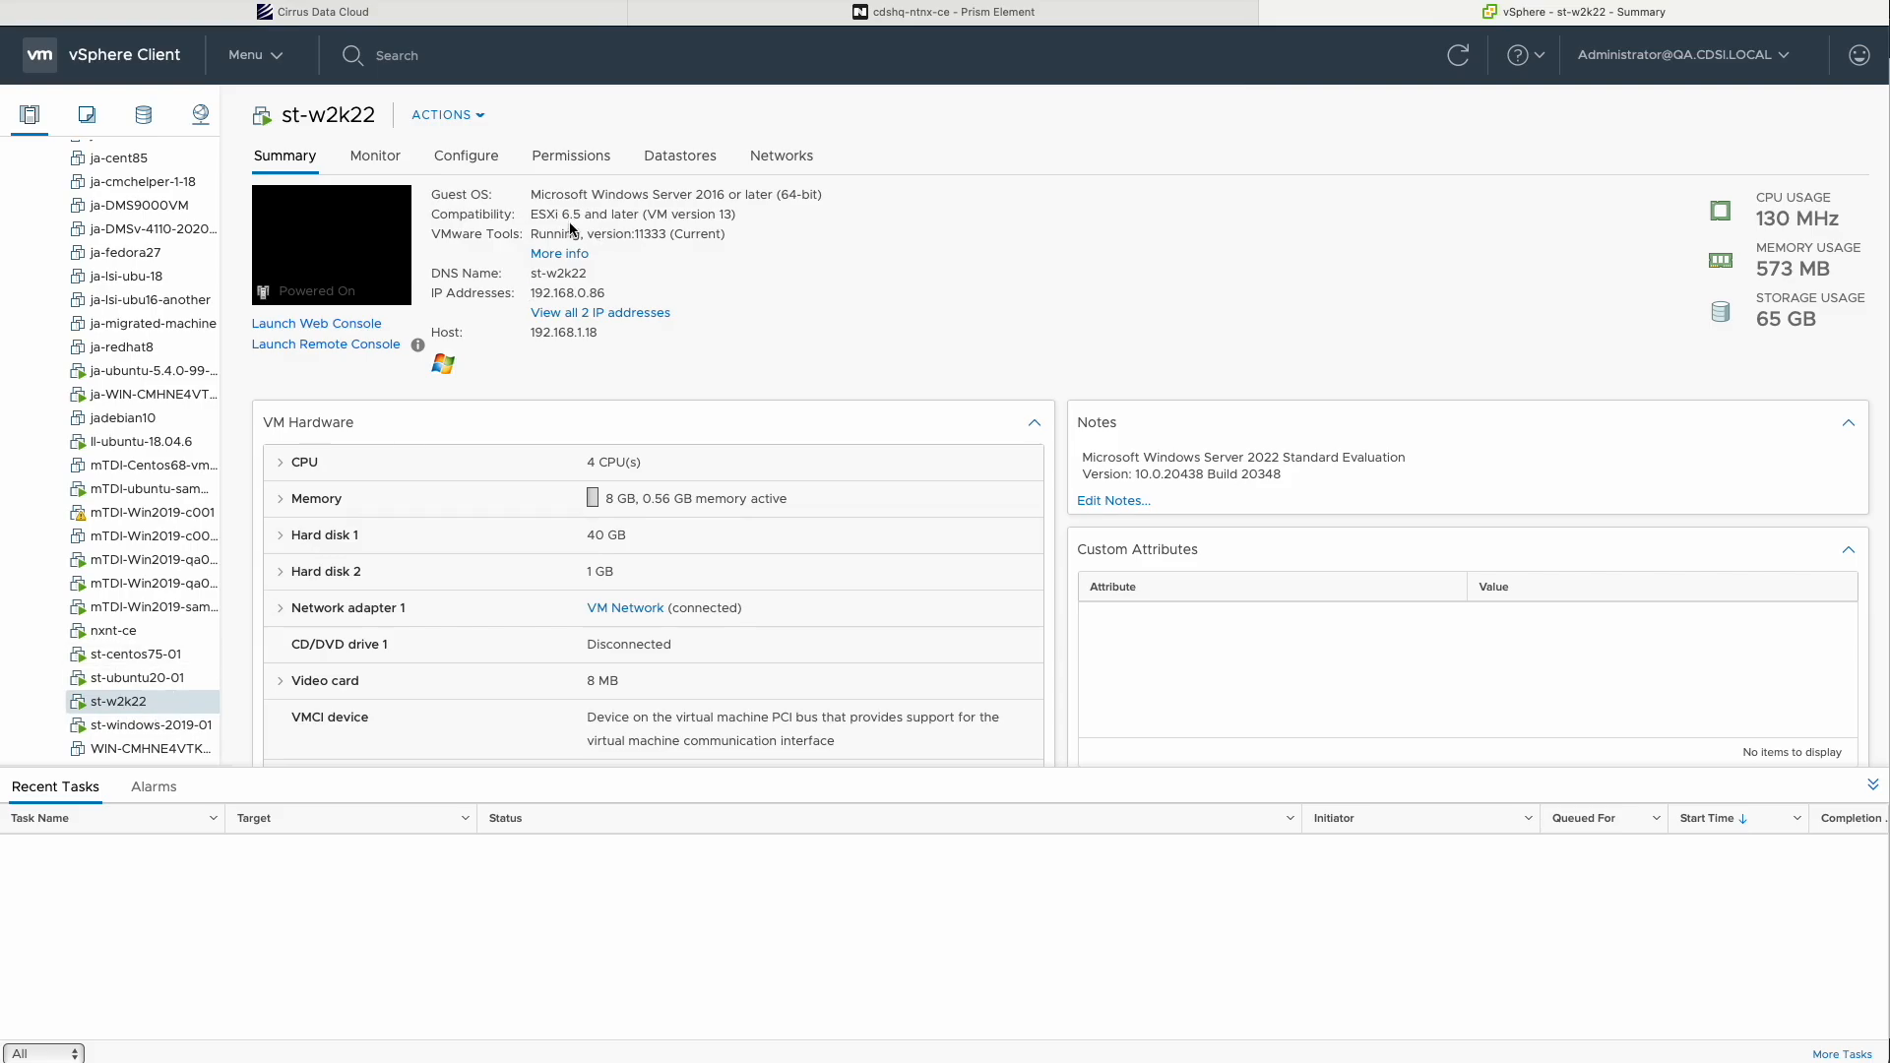
{"action": "double_click", "coordinate": [540, 293]}
{"action": "left_click", "coordinate": [625, 293]}
{"action": "left_click_drag", "start_coordinate": [588, 463], "coordinate": [714, 460]}
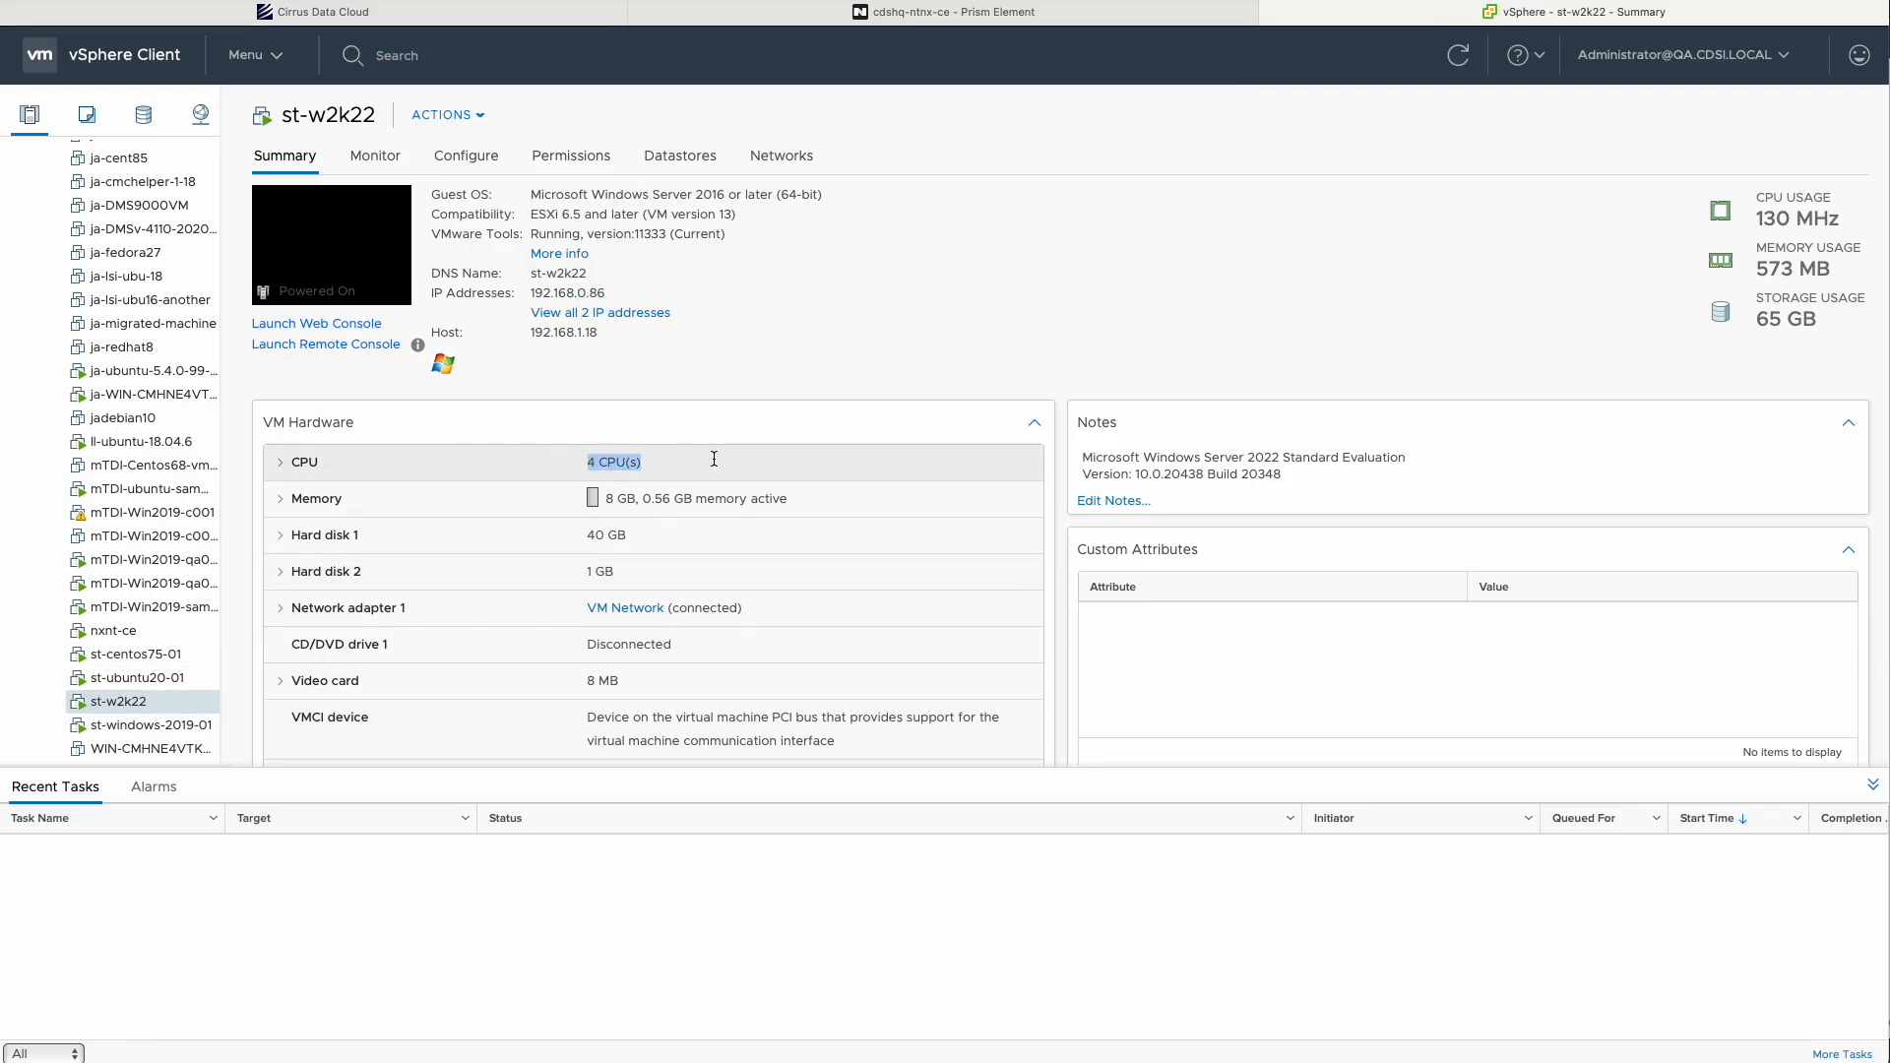
{"action": "left_click_drag", "start_coordinate": [607, 497], "coordinate": [637, 498]}
{"action": "left_click", "coordinate": [636, 499]}
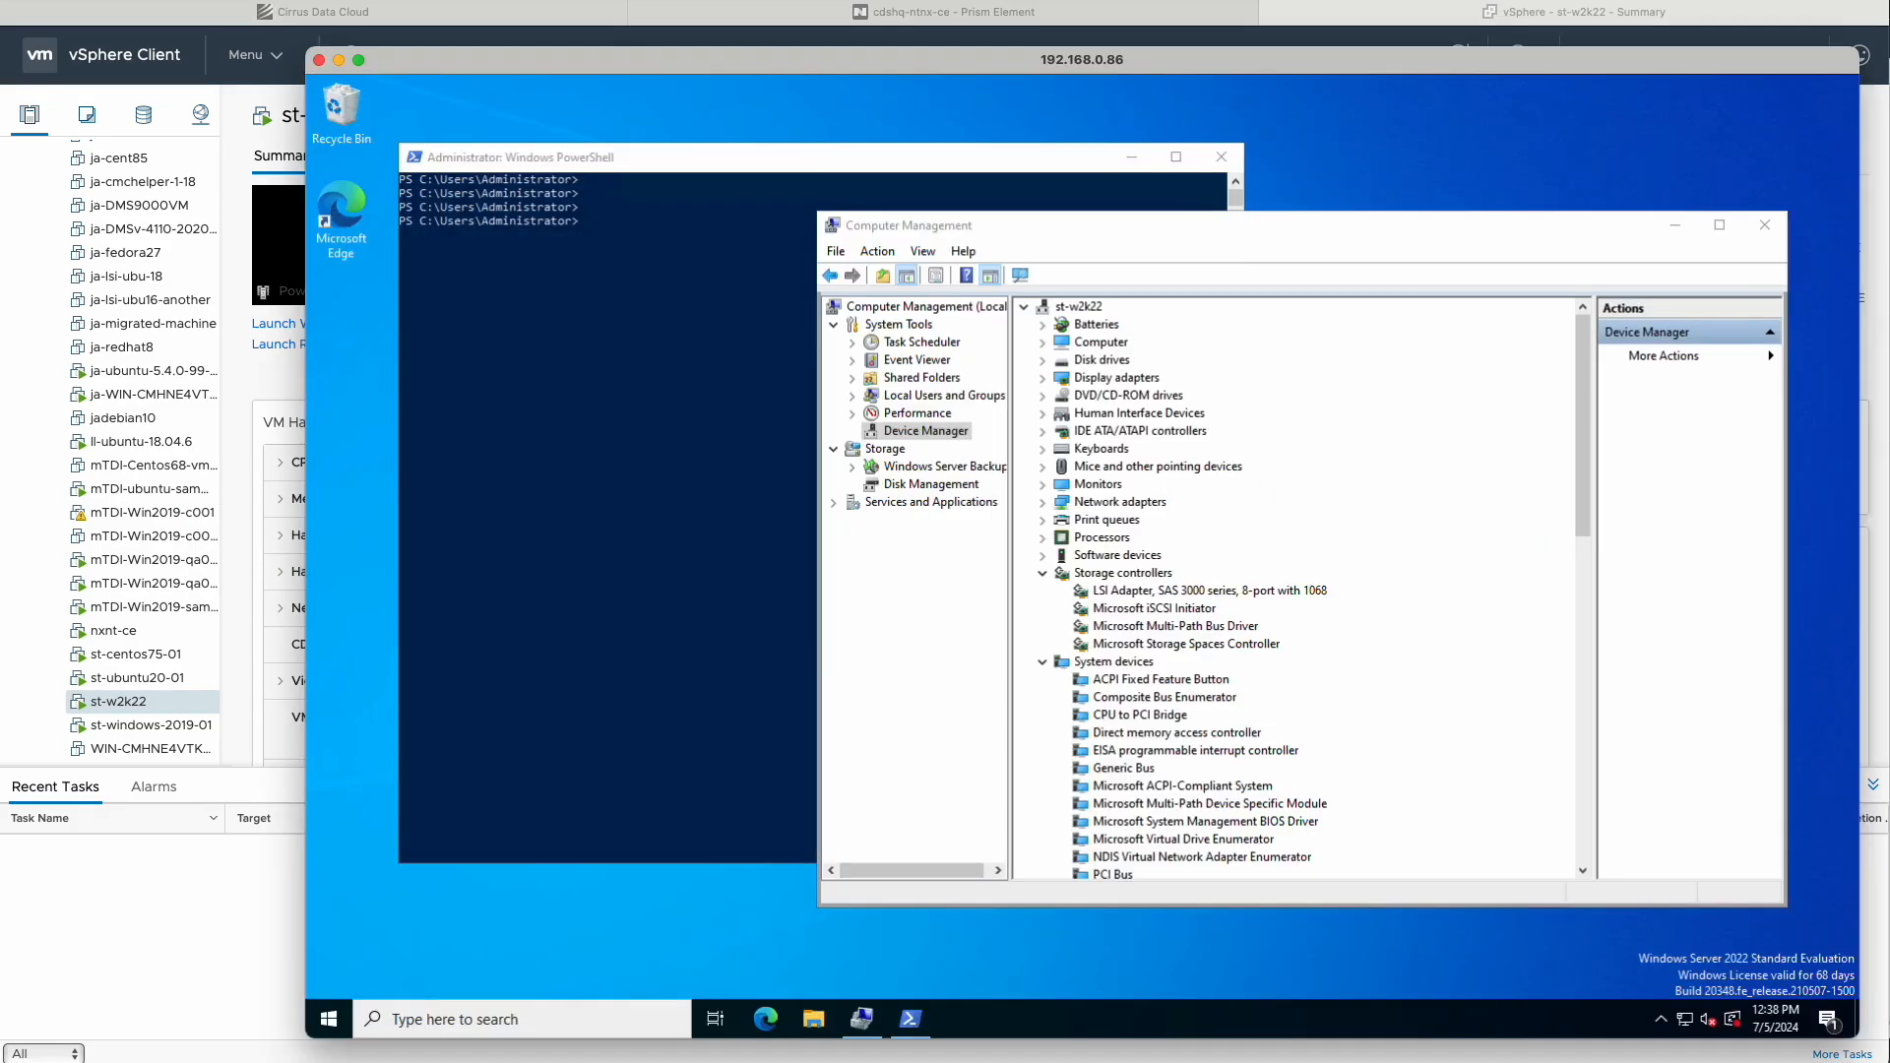
Open System Information on the st-w2k22 remote desktop and check the OS name, system manufacturer and system model
{"action": "key", "text": "super"}
{"action": "type", "text": "system"}
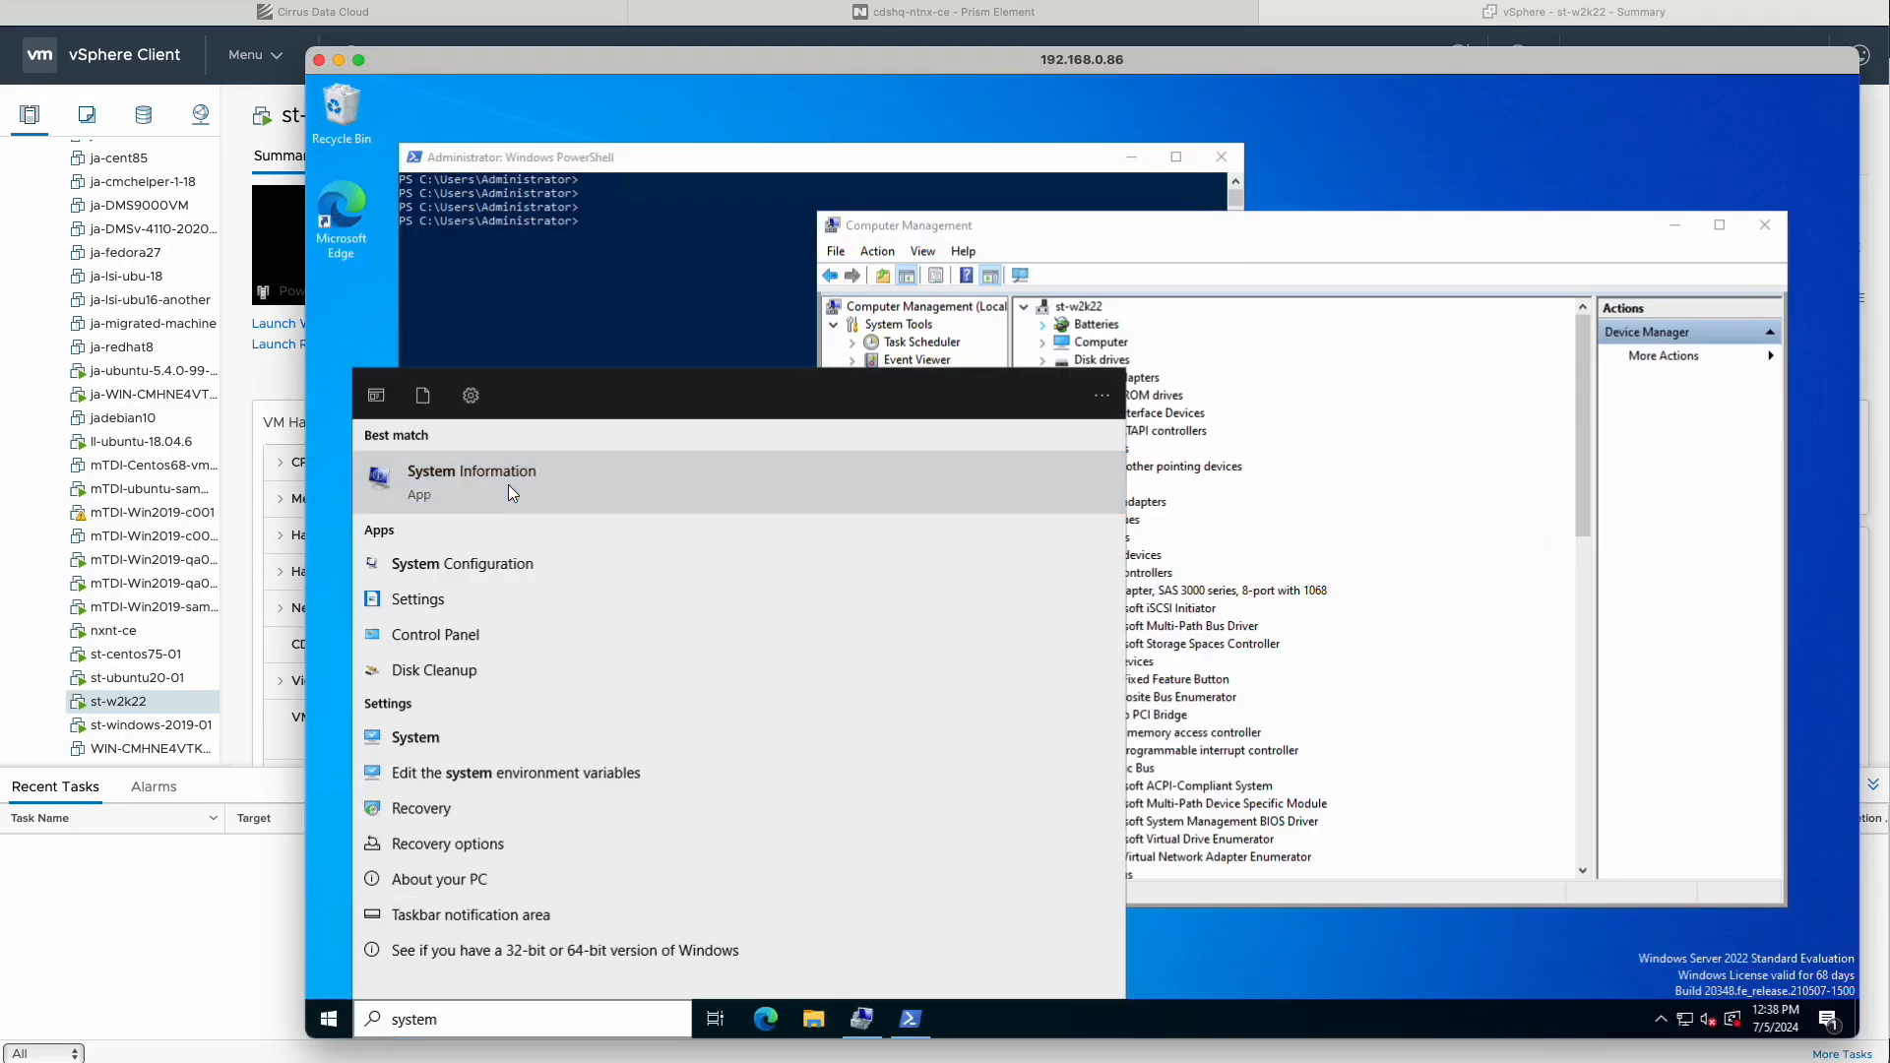
{"action": "left_click", "coordinate": [532, 479]}
{"action": "left_click", "coordinate": [1219, 217]}
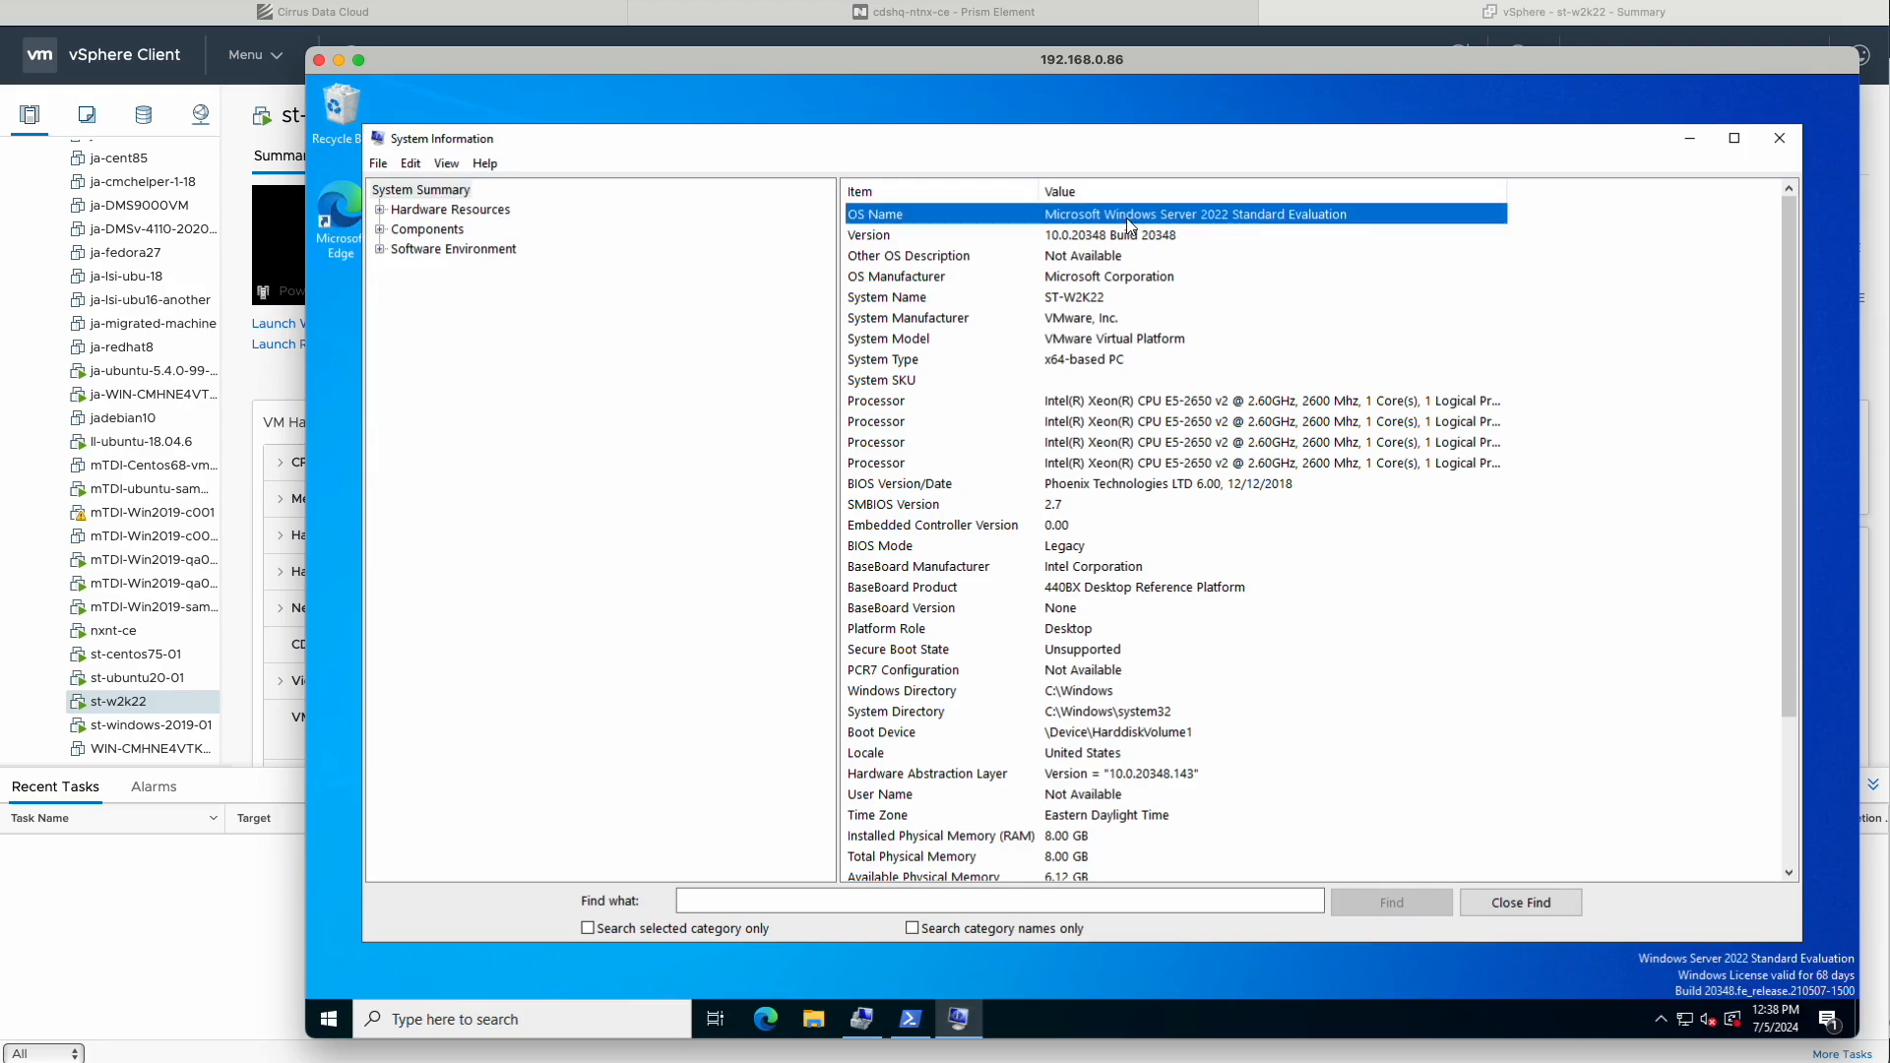
{"action": "left_click", "coordinate": [1106, 318]}
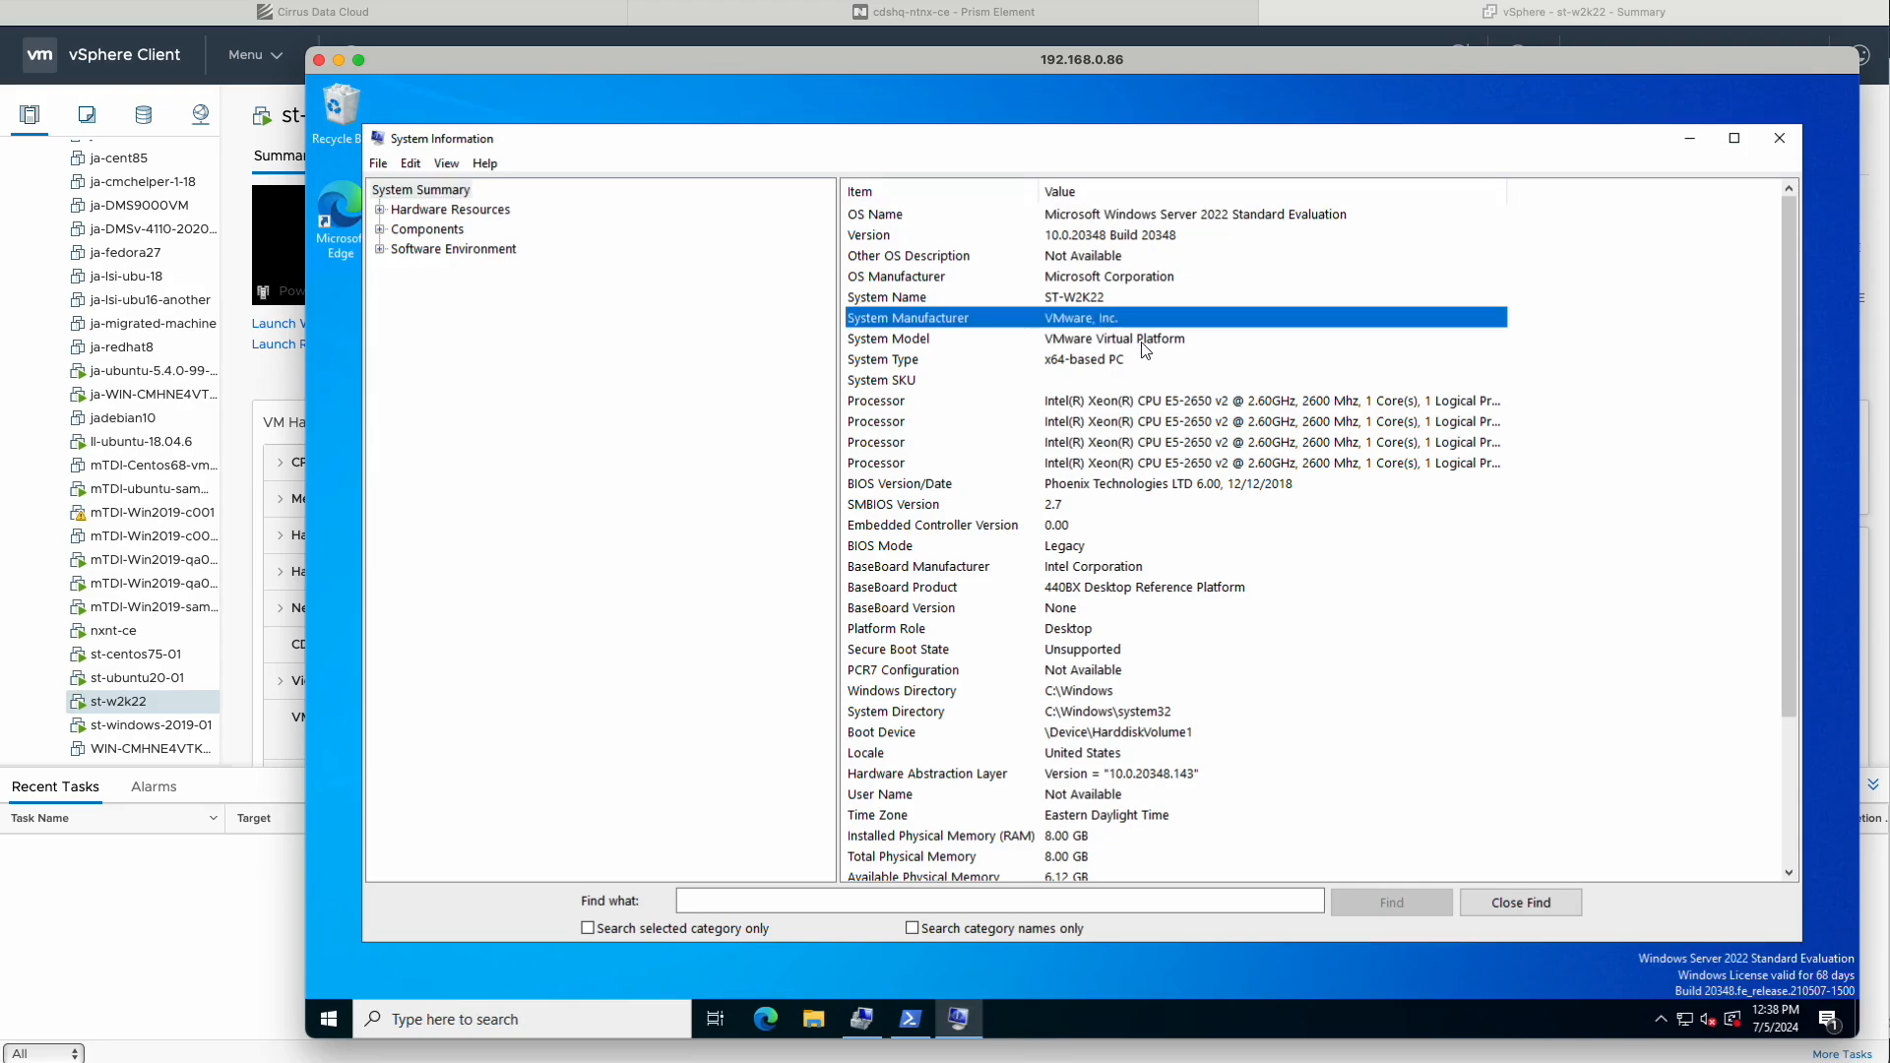
{"action": "left_click", "coordinate": [1142, 343]}
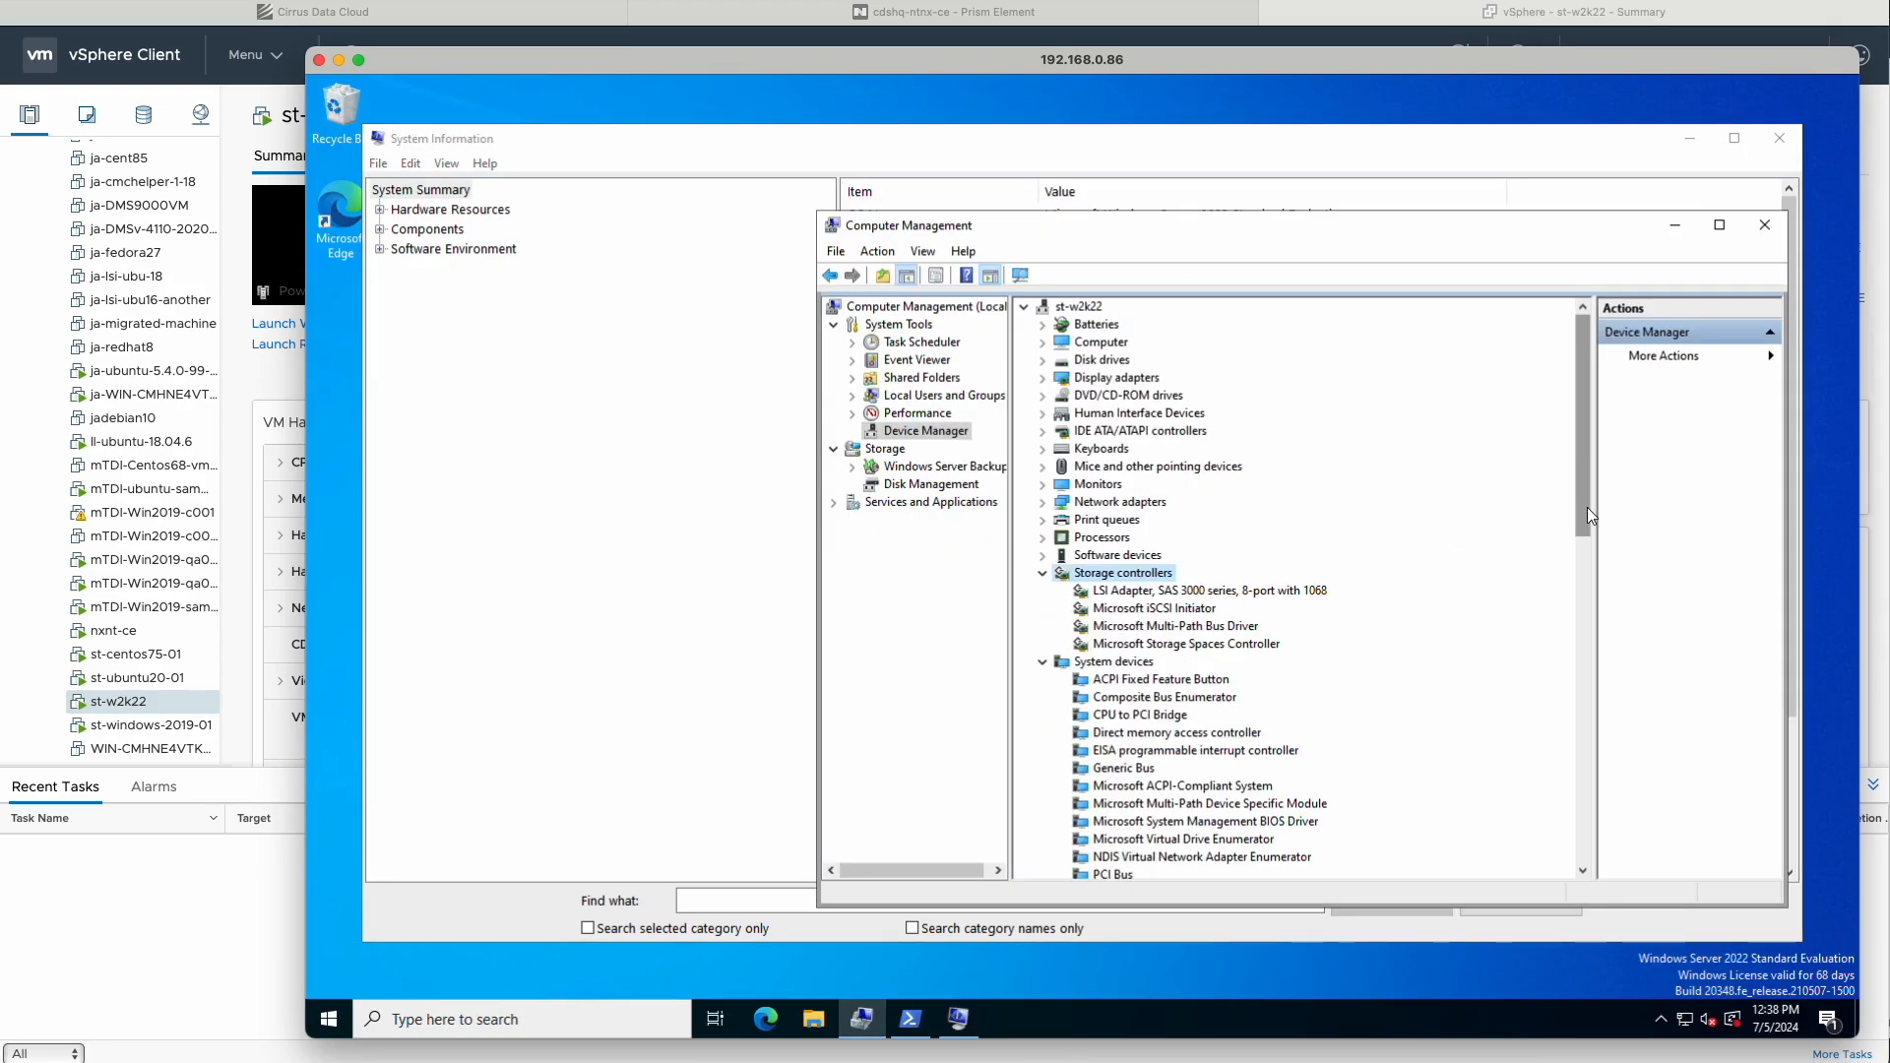
Inspect the server's storage controllers in Device Manager and its disk layout in Disk Management
{"action": "left_click_drag", "start_coordinate": [1587, 506], "coordinate": [1584, 568]}
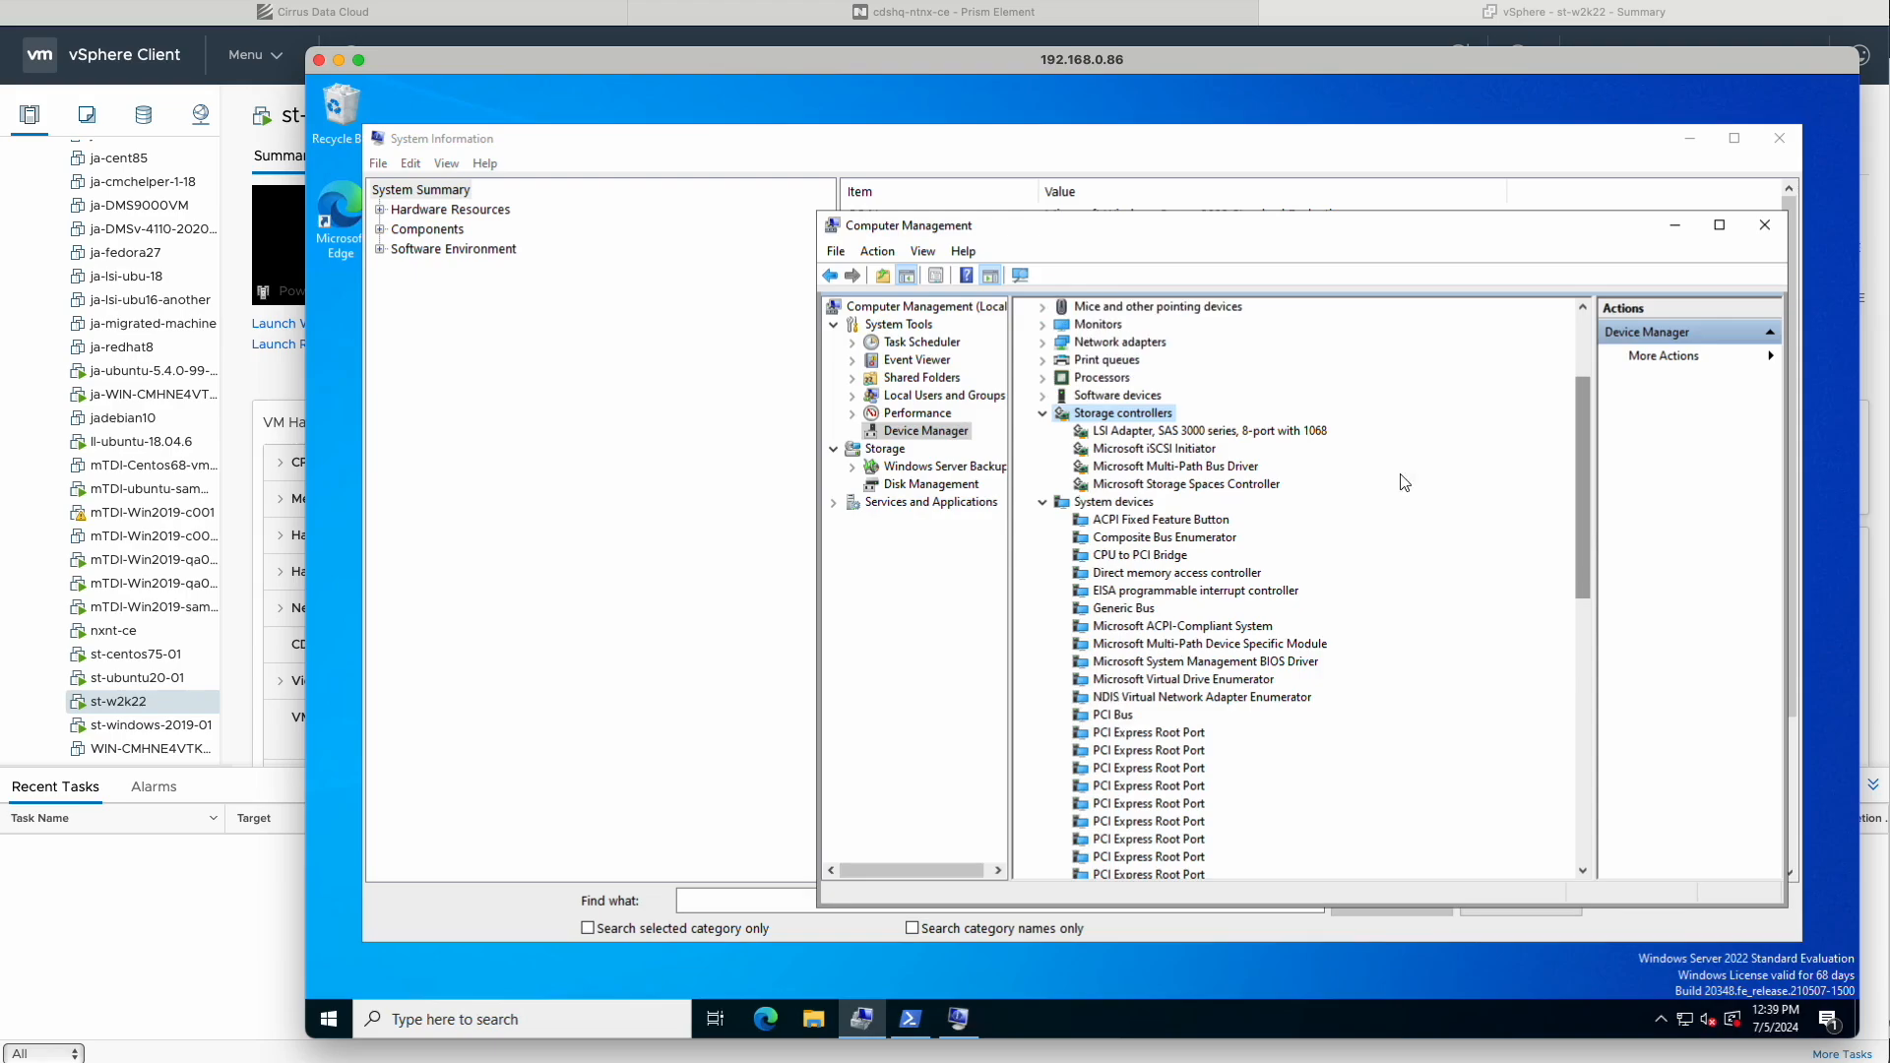
{"action": "left_click", "coordinate": [1130, 441]}
{"action": "left_click", "coordinate": [1204, 452]}
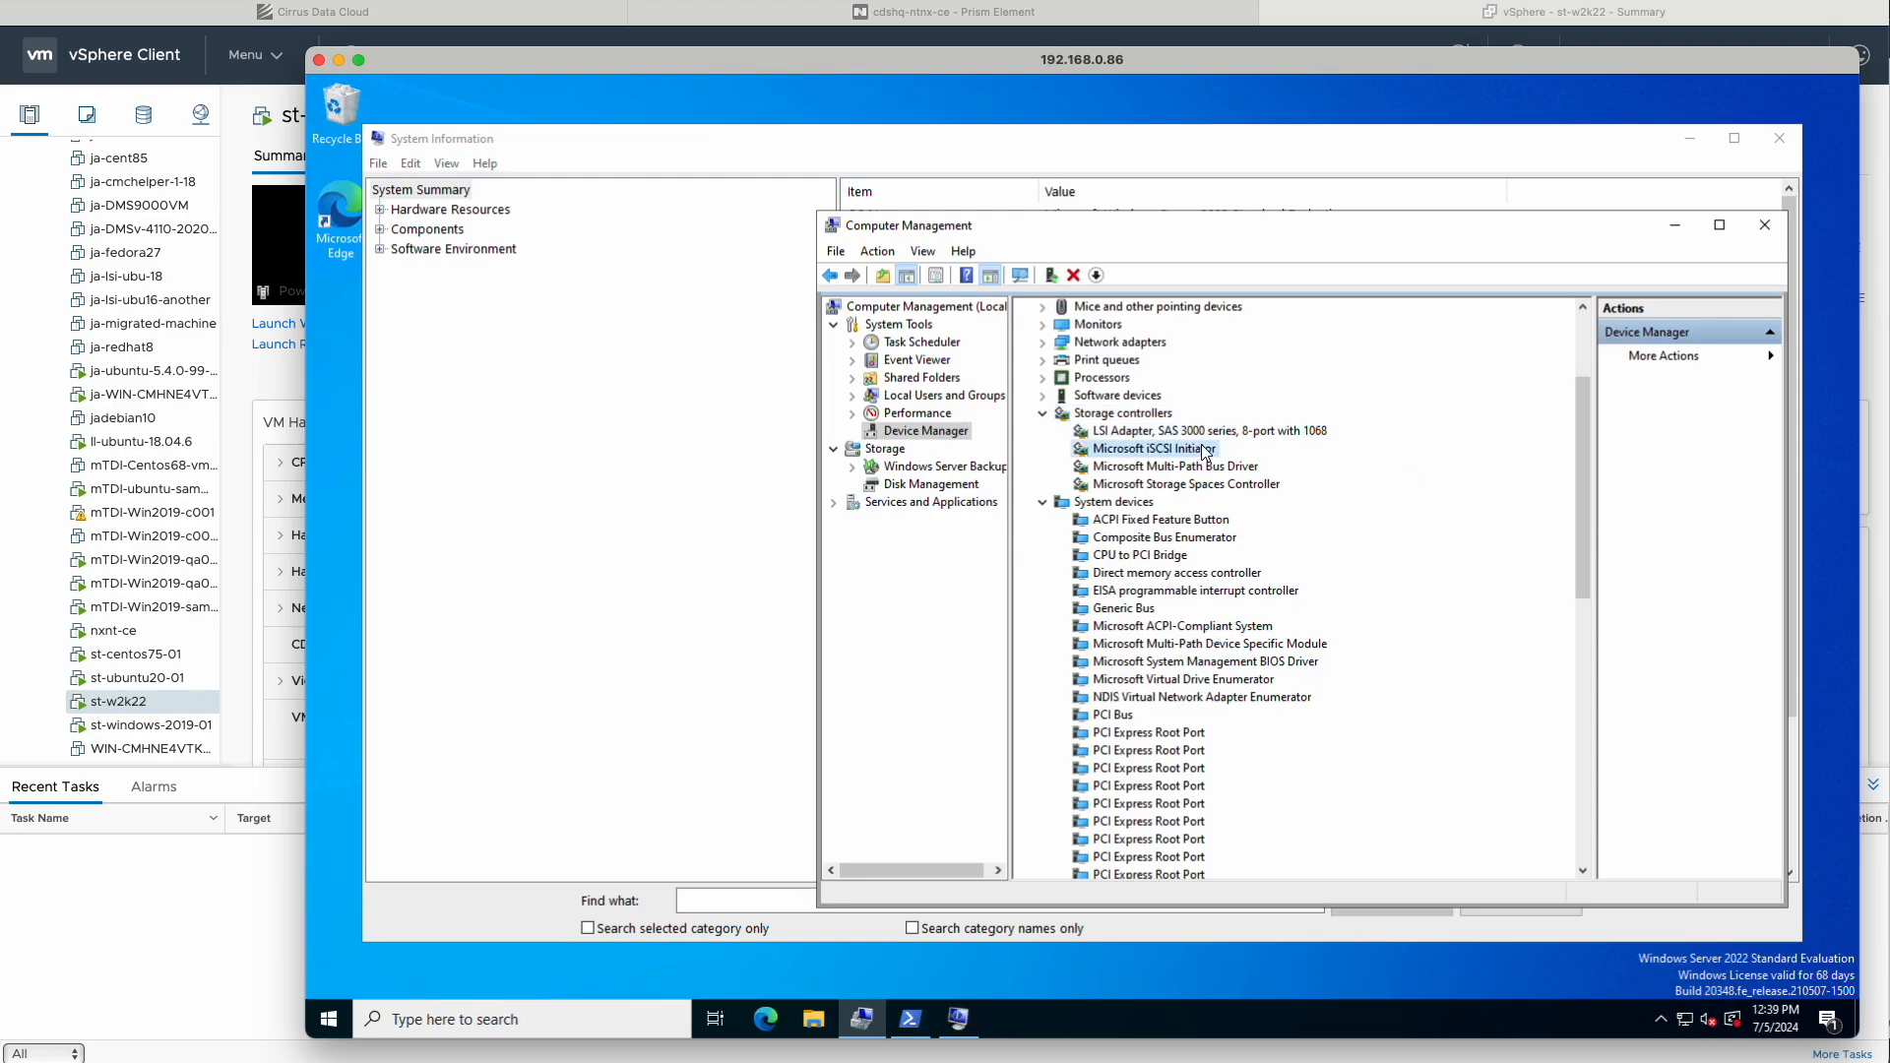
{"action": "left_click", "coordinate": [1215, 469]}
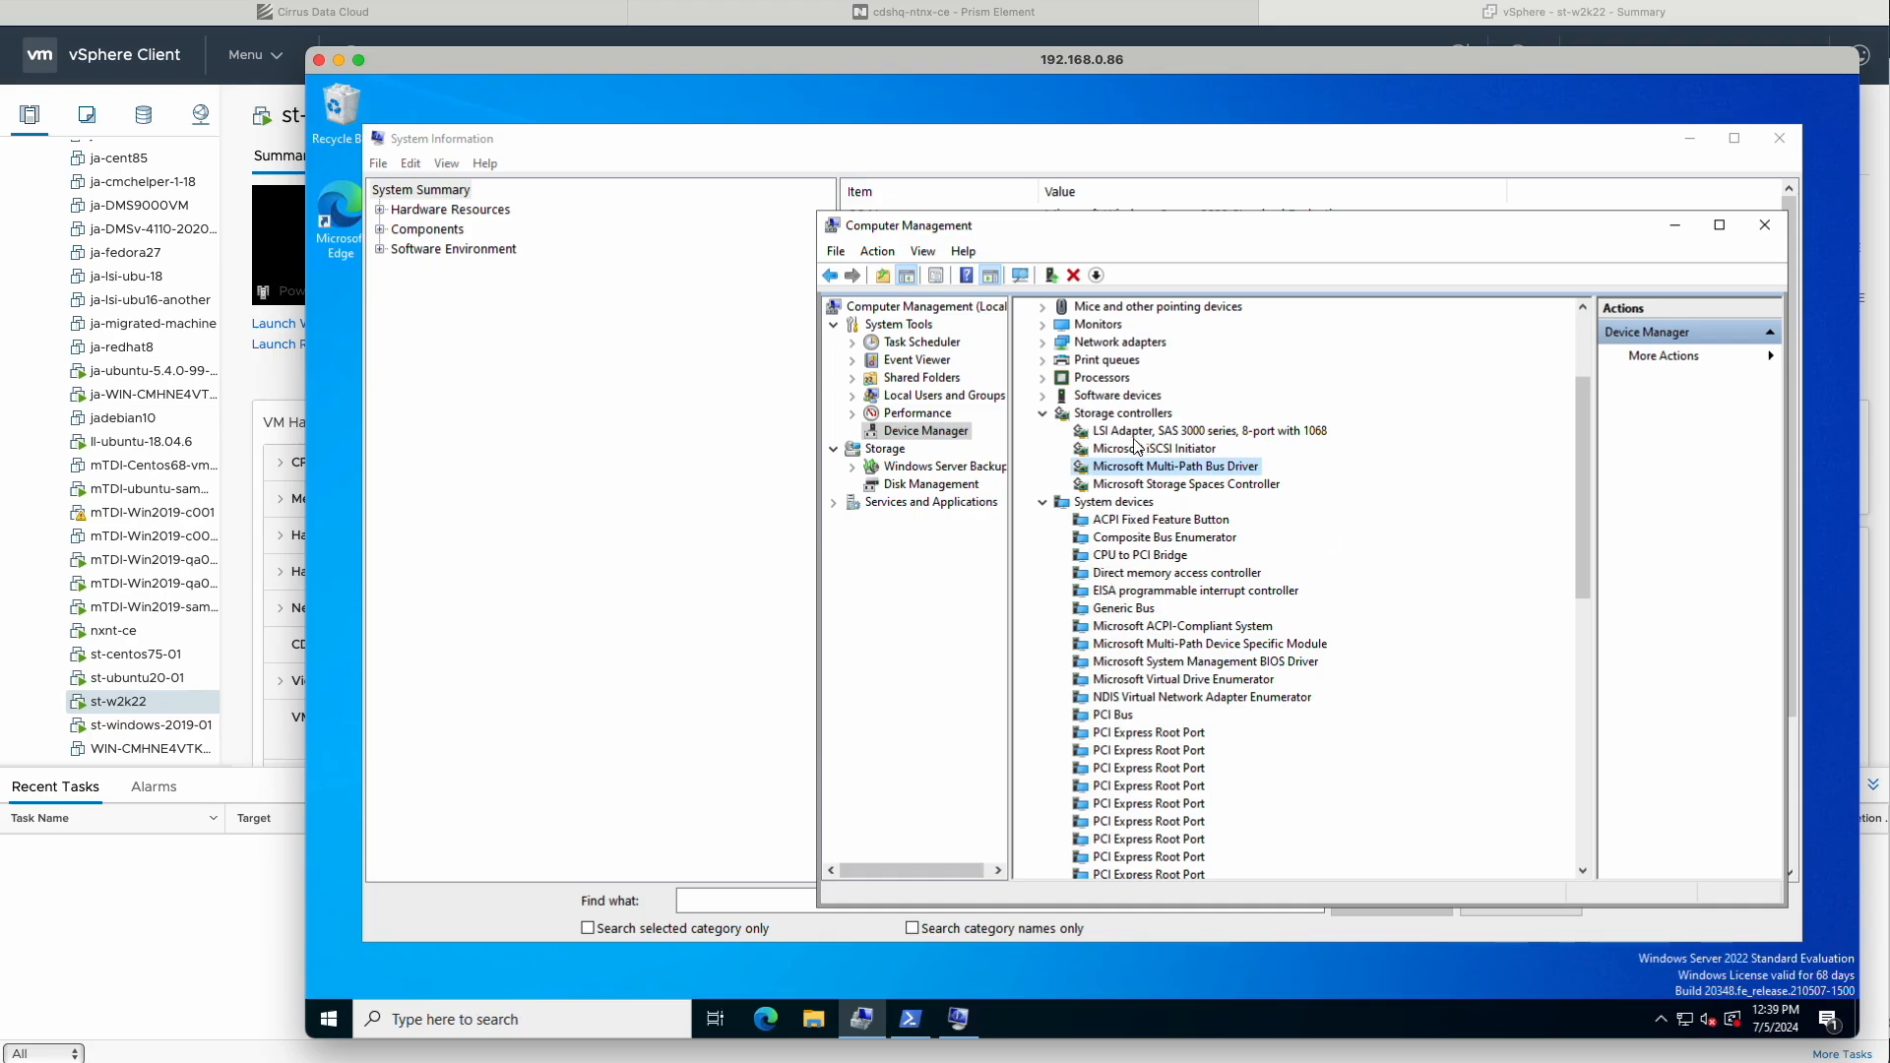
{"action": "left_click", "coordinate": [907, 484]}
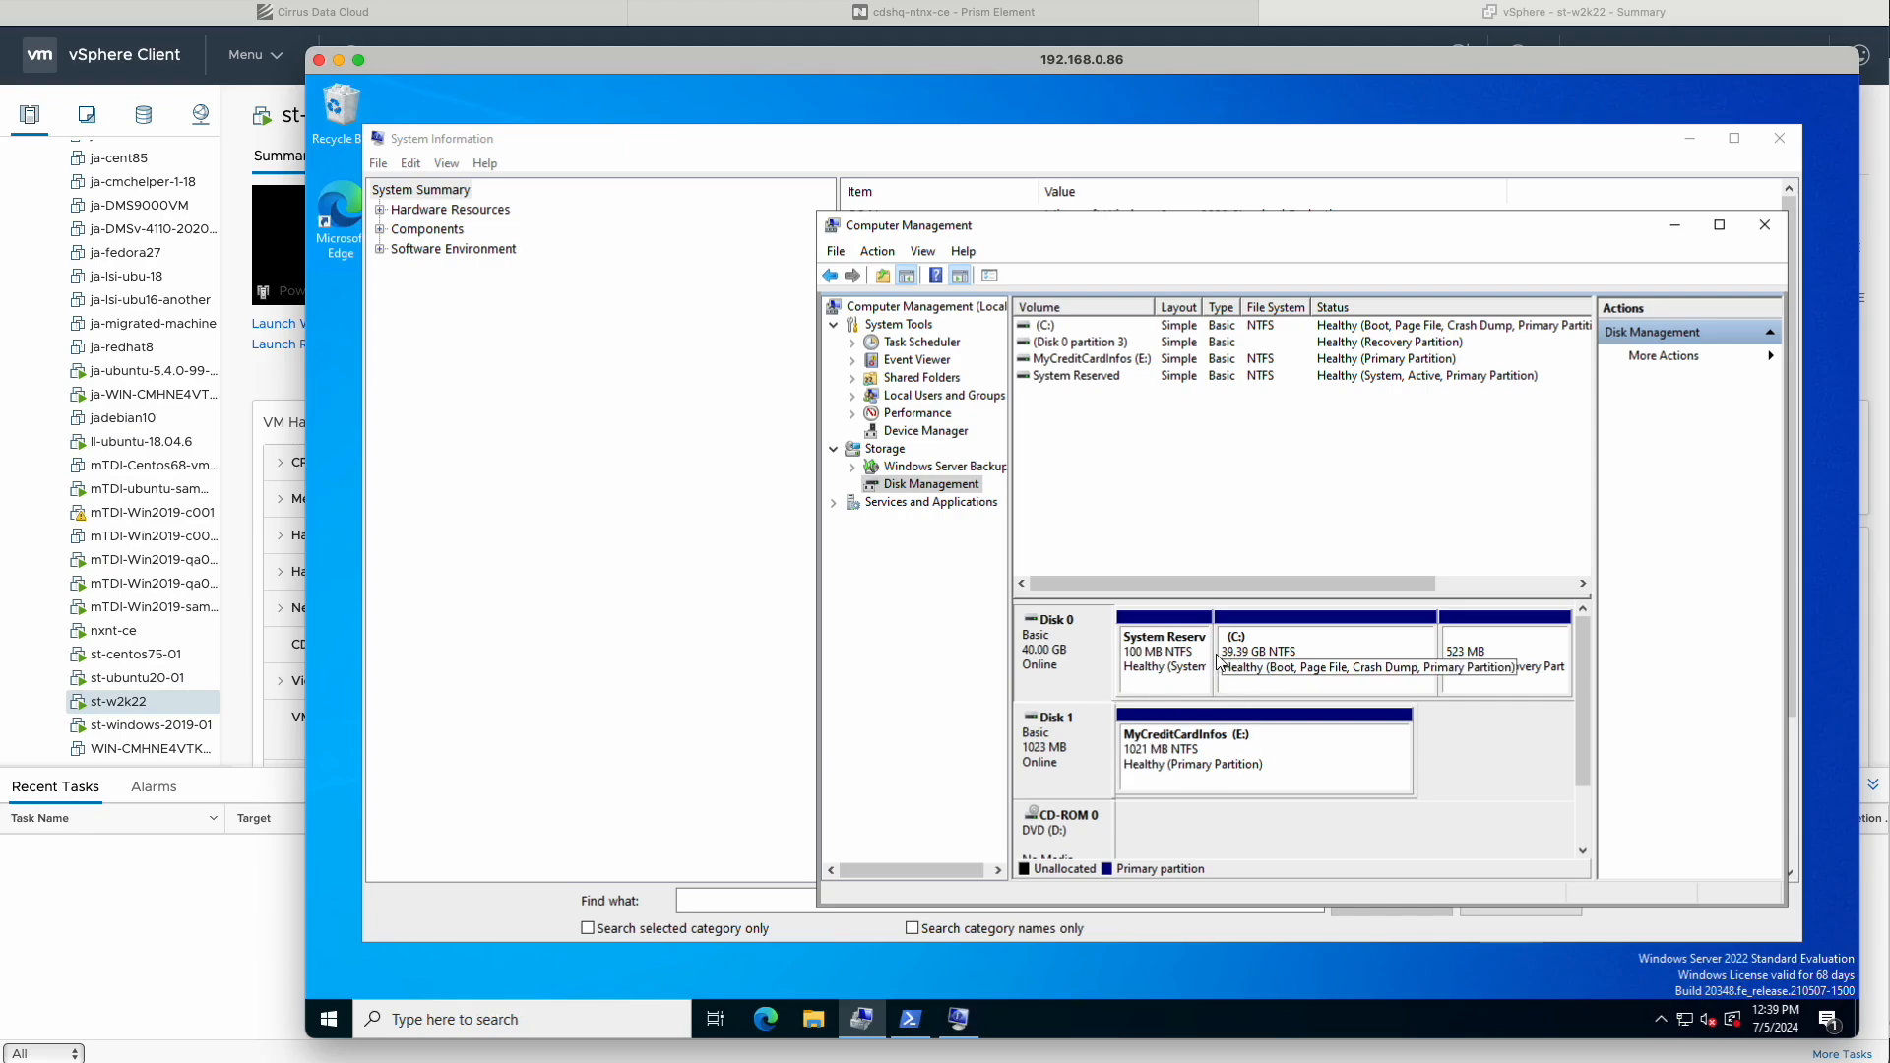
{"action": "left_click", "coordinate": [1265, 654]}
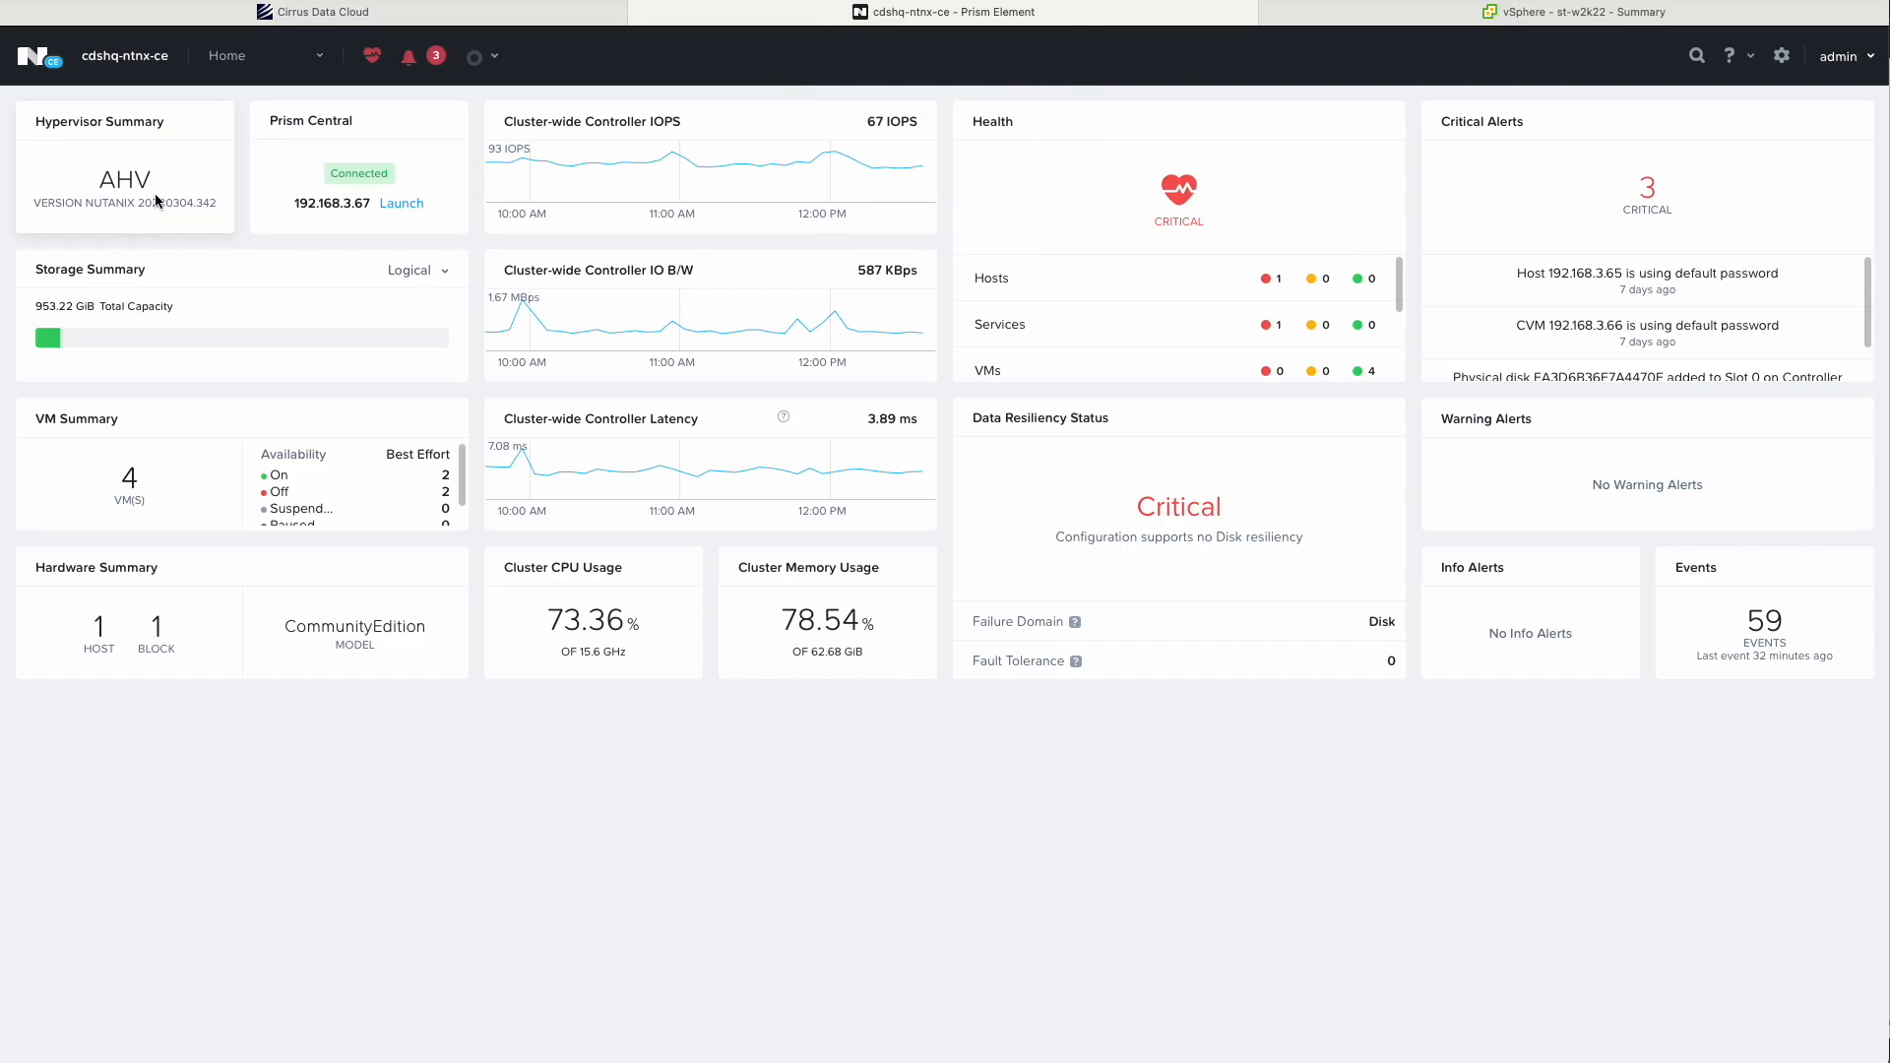
Switch to Nutanix Prism Element and review the cluster's VM table and its network configuration
{"action": "left_click", "coordinate": [308, 69]}
{"action": "left_click", "coordinate": [224, 161]}
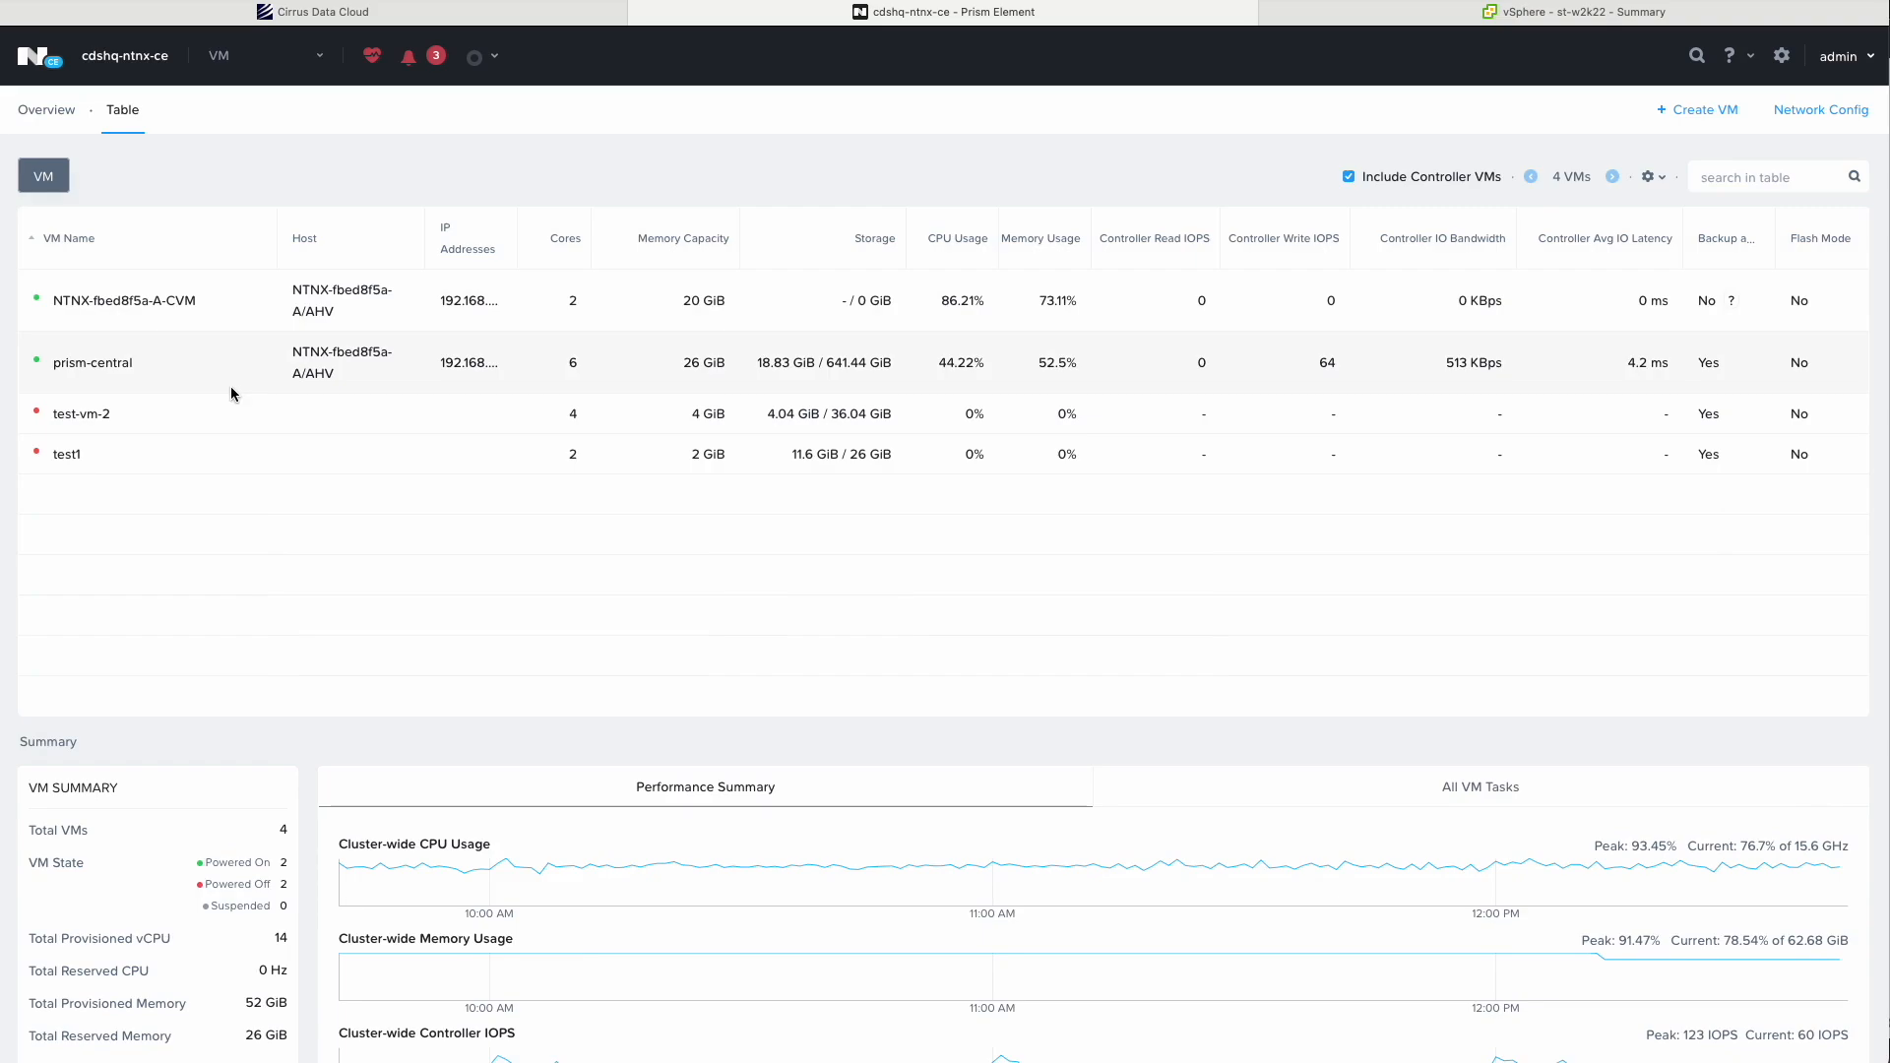
{"action": "left_click", "coordinate": [285, 62]}
{"action": "left_click", "coordinate": [258, 229]}
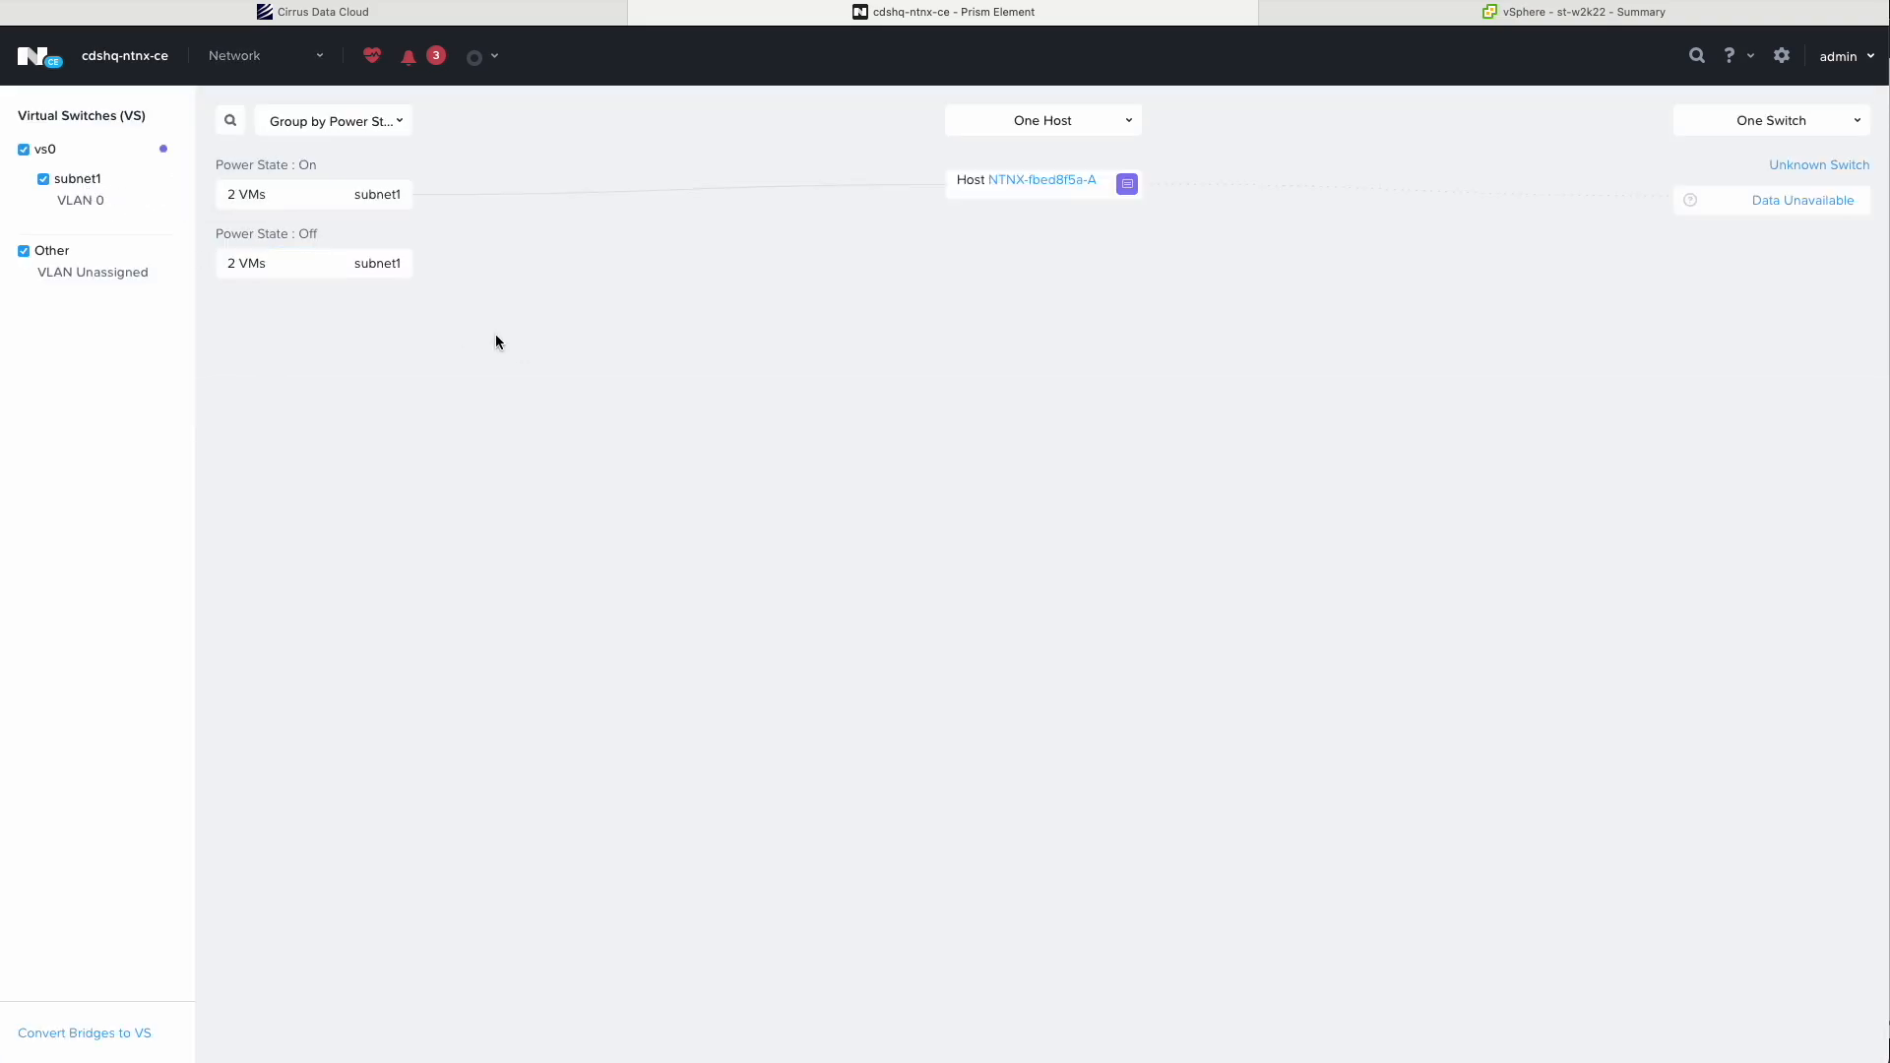
View the cluster's storage containers and examine the details of TestContainer1
{"action": "left_click", "coordinate": [291, 79]}
{"action": "left_click", "coordinate": [251, 204]}
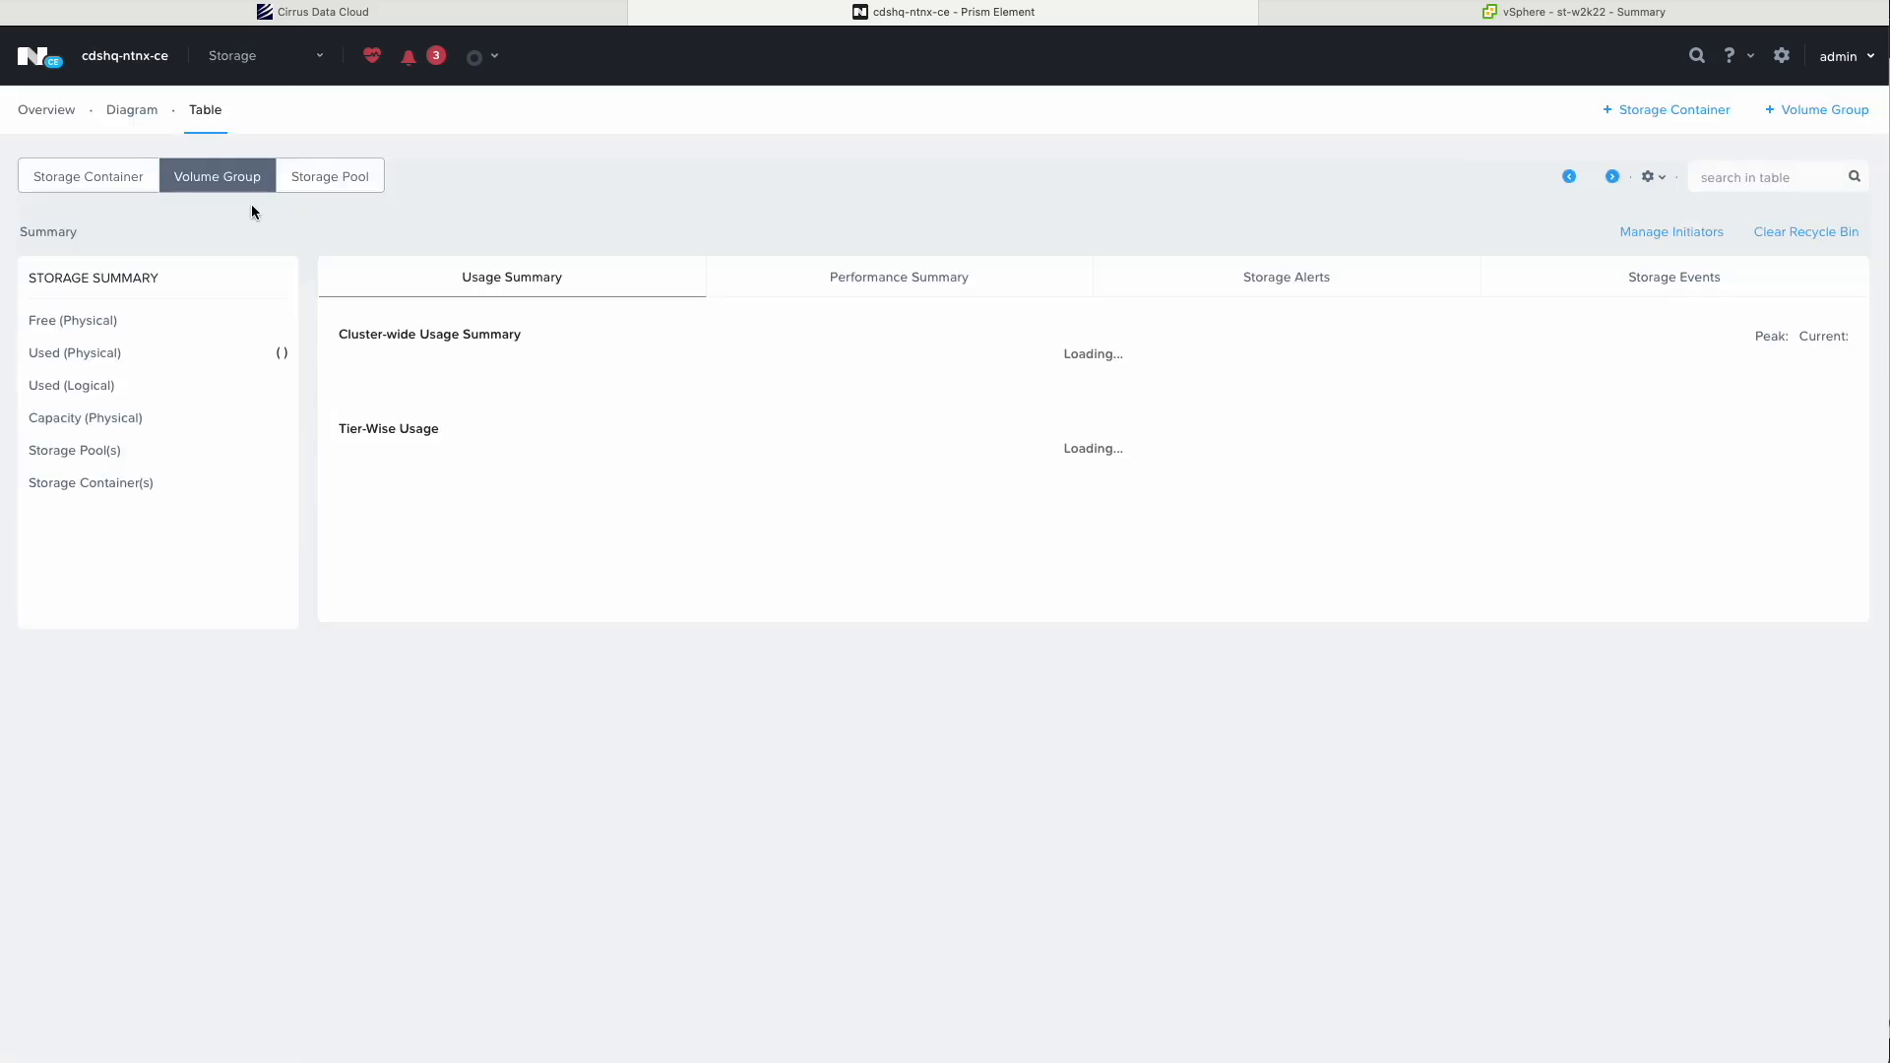
{"action": "left_click", "coordinate": [142, 411]}
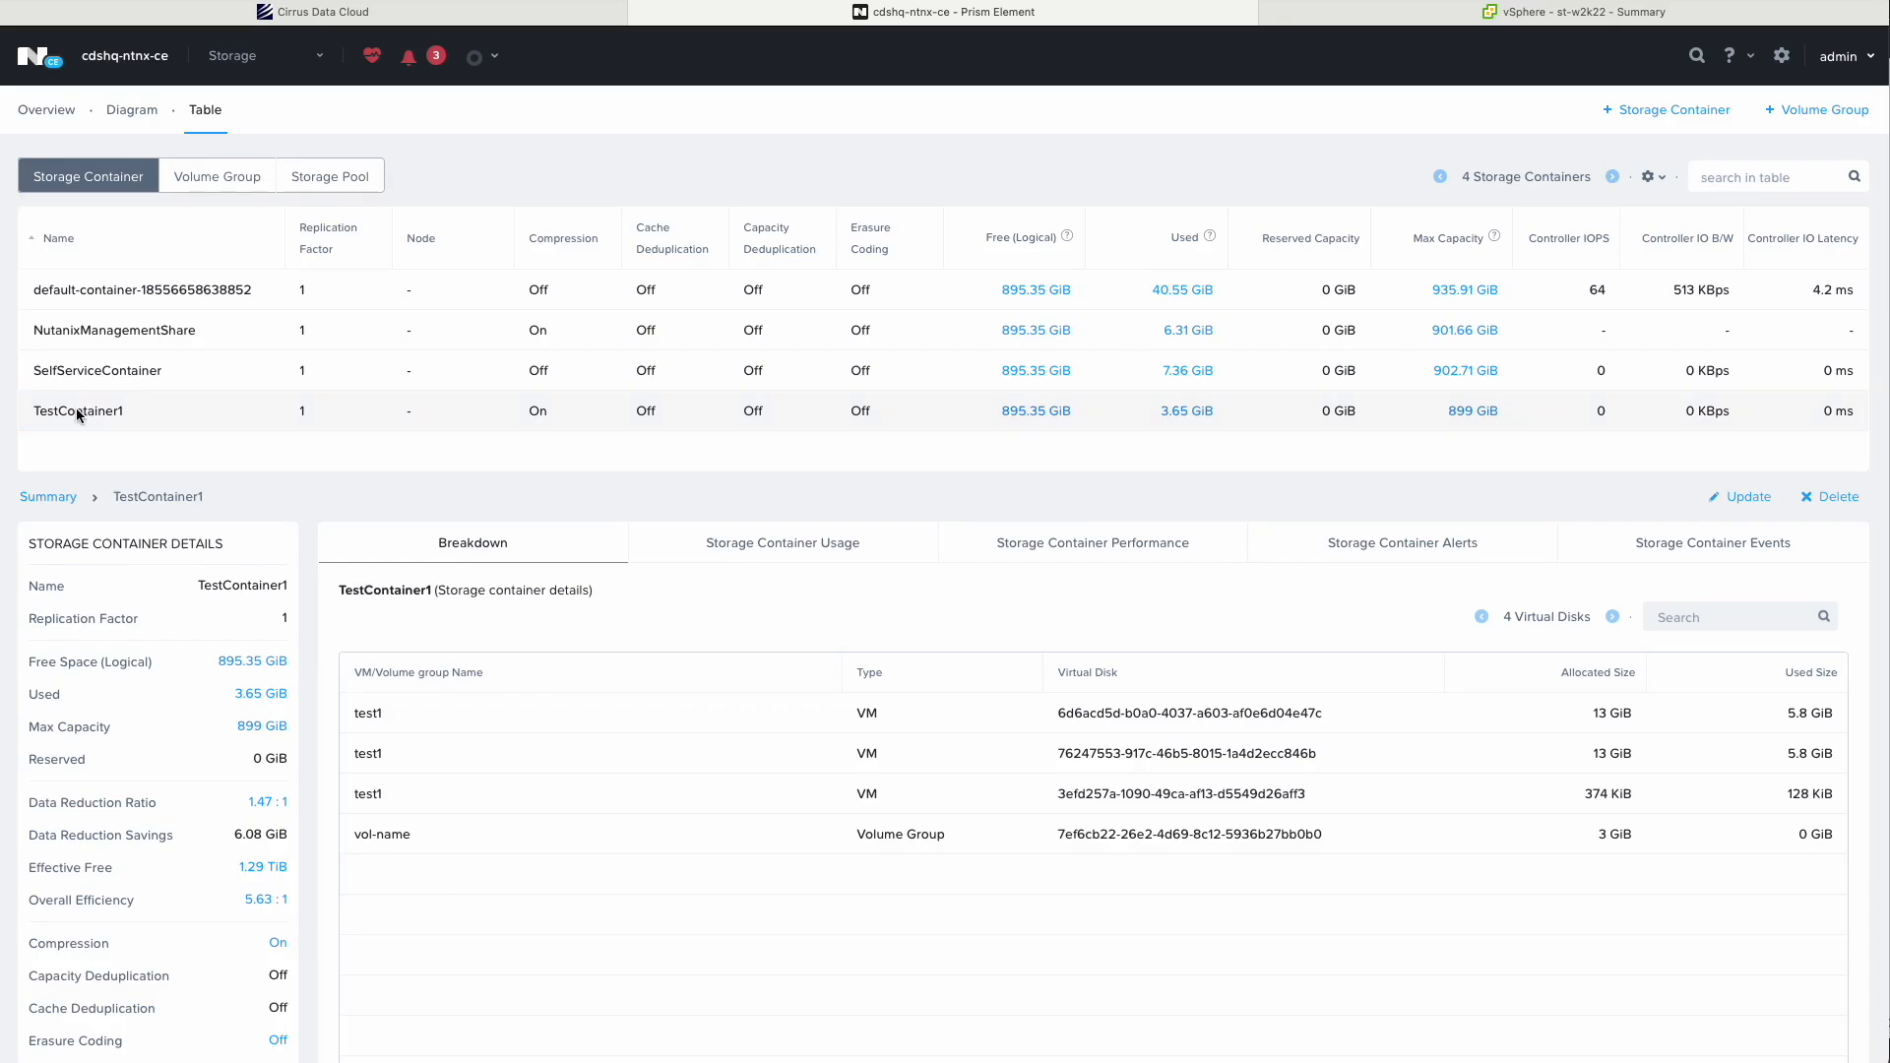
Switch to Cirrus Data Cloud and copy the Windows install command for deploying Cirrus Migrate Cloud
{"action": "left_click", "coordinate": [258, 12]}
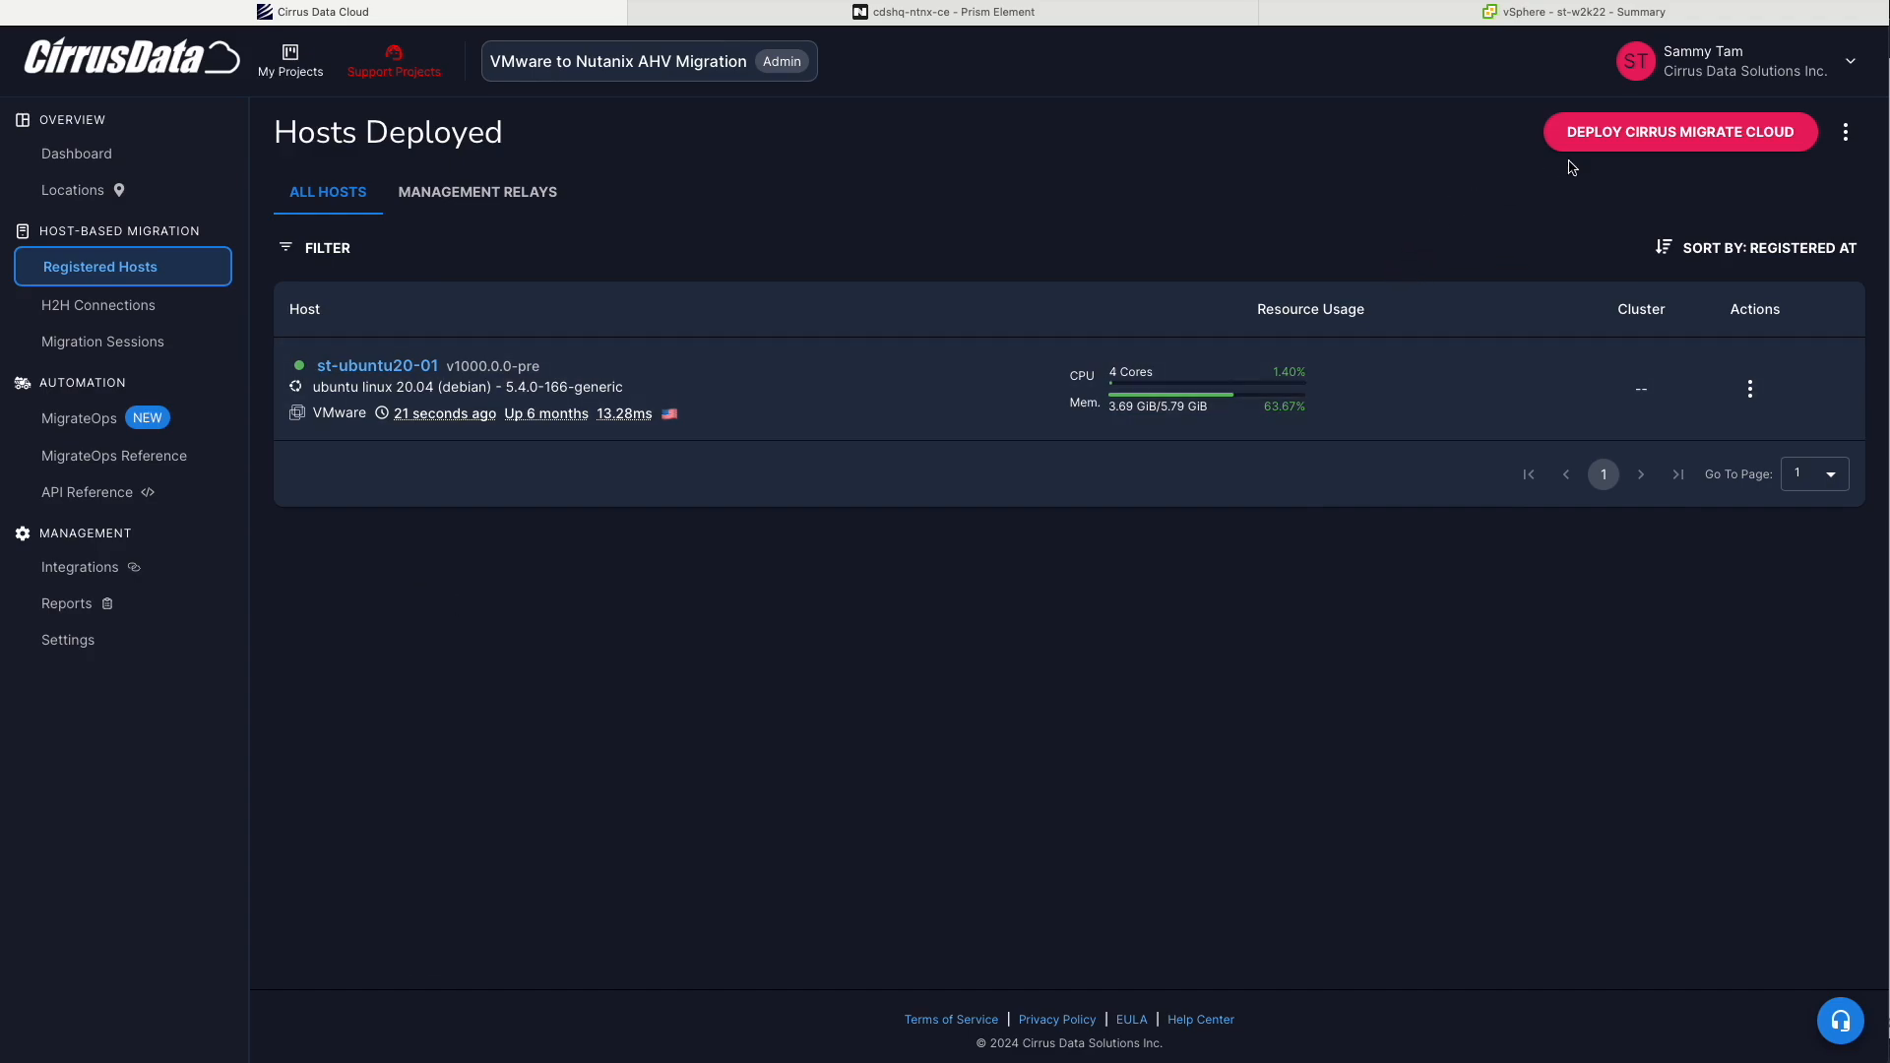
{"action": "left_click", "coordinate": [1641, 138]}
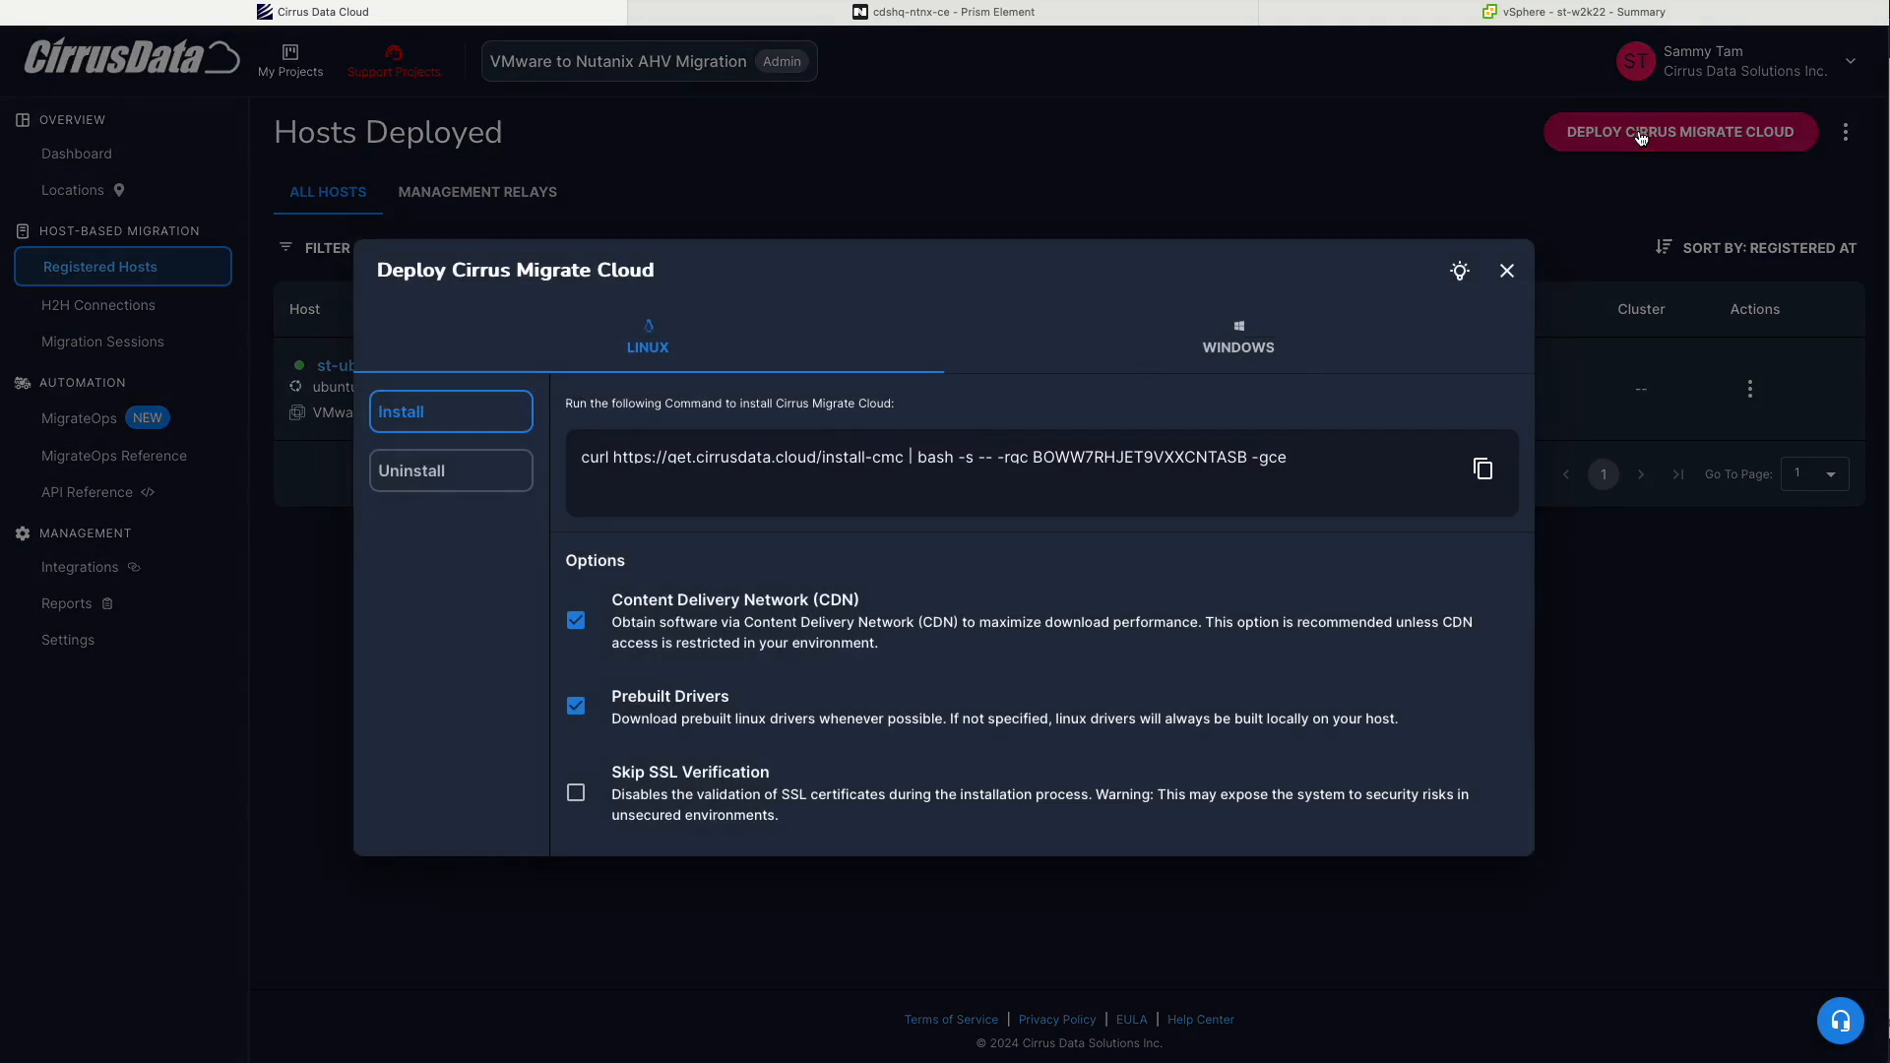
{"action": "left_click", "coordinate": [1243, 344]}
{"action": "left_click", "coordinate": [1484, 458]}
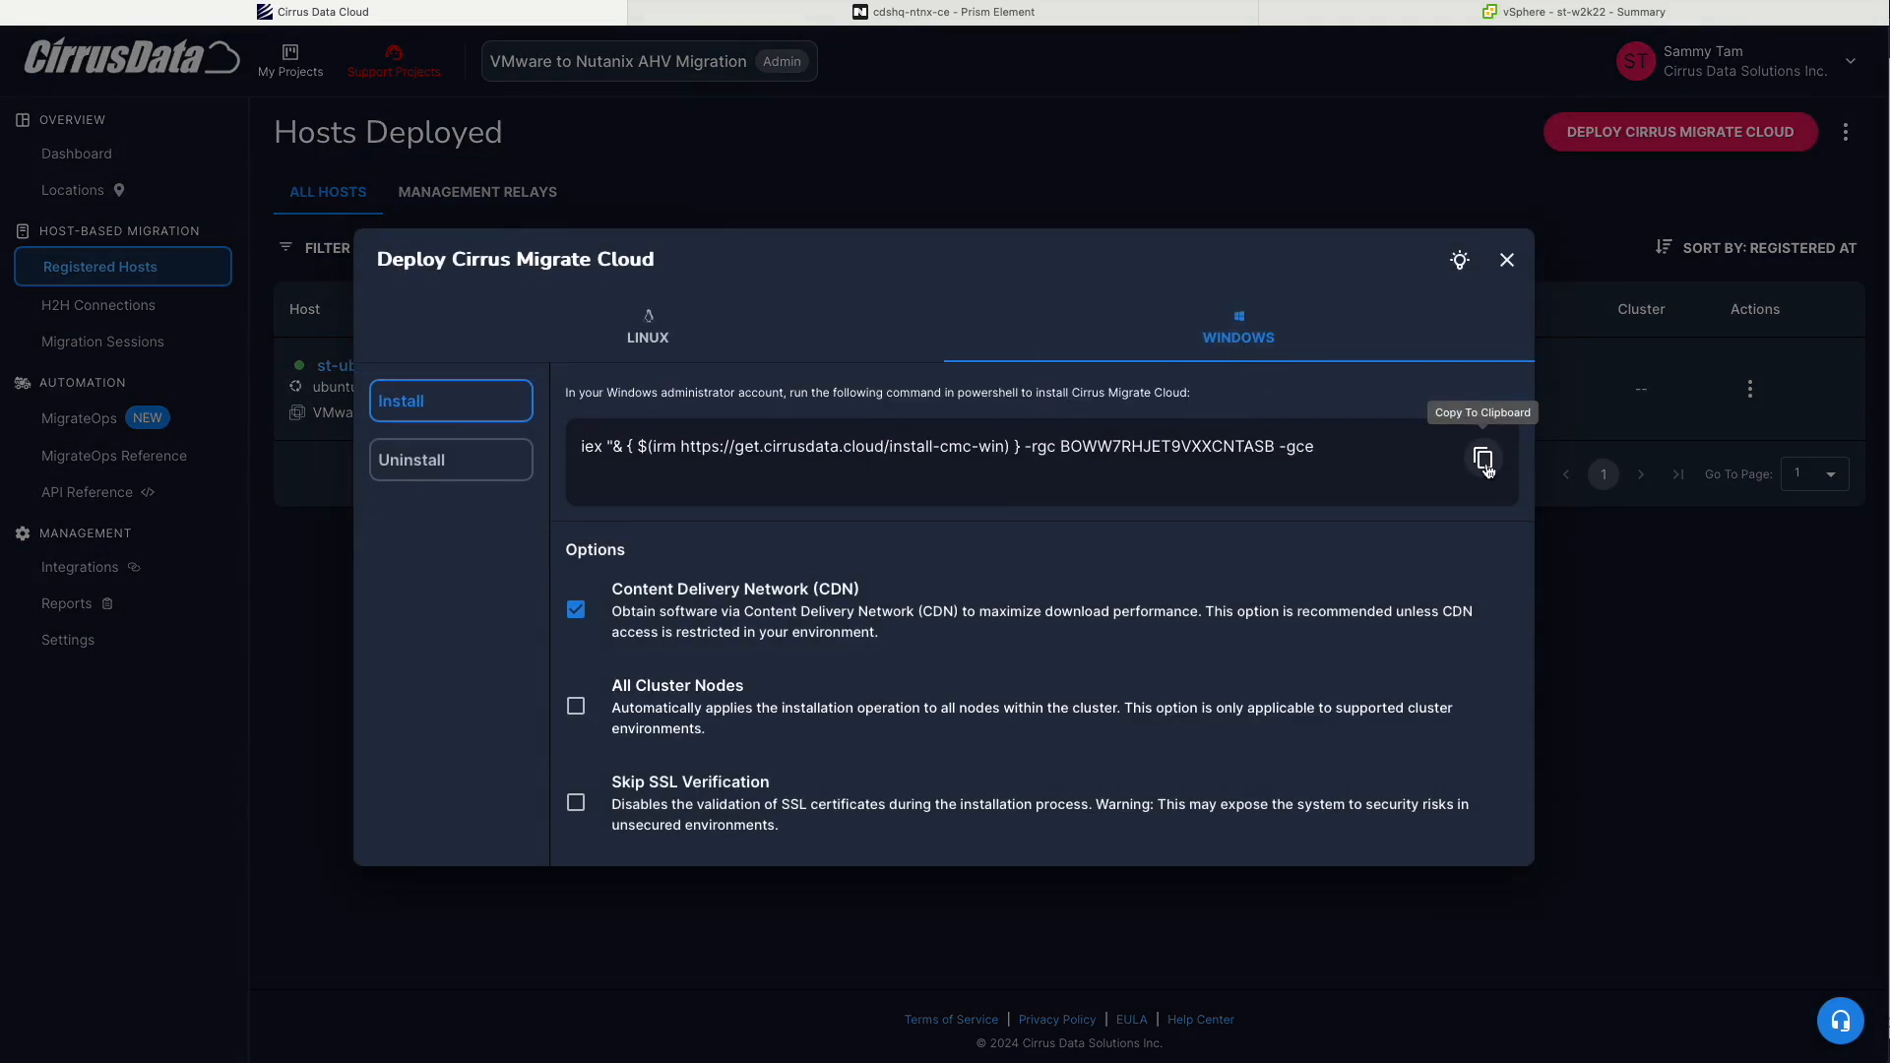
{"action": "left_click", "coordinate": [1484, 459]}
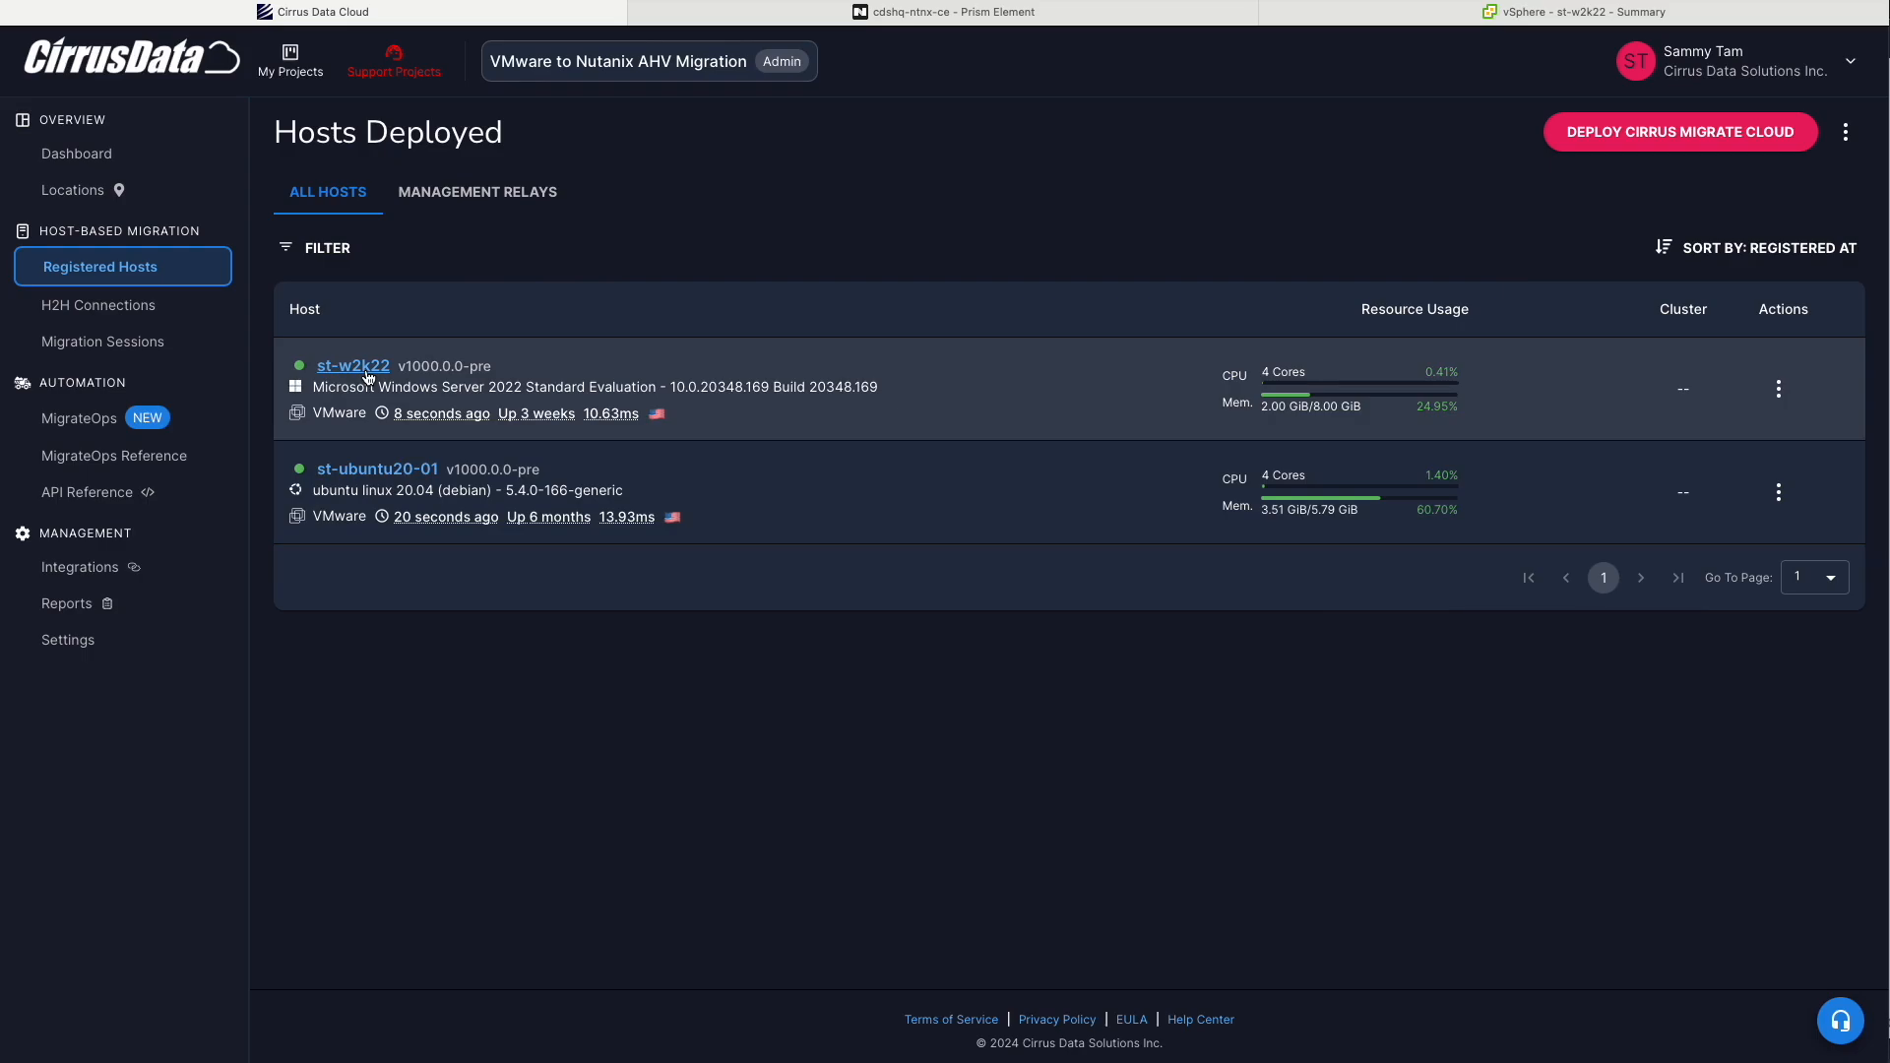
Open the registered host st-w2k22 and examine the types of its storage devices
{"action": "left_click", "coordinate": [367, 377]}
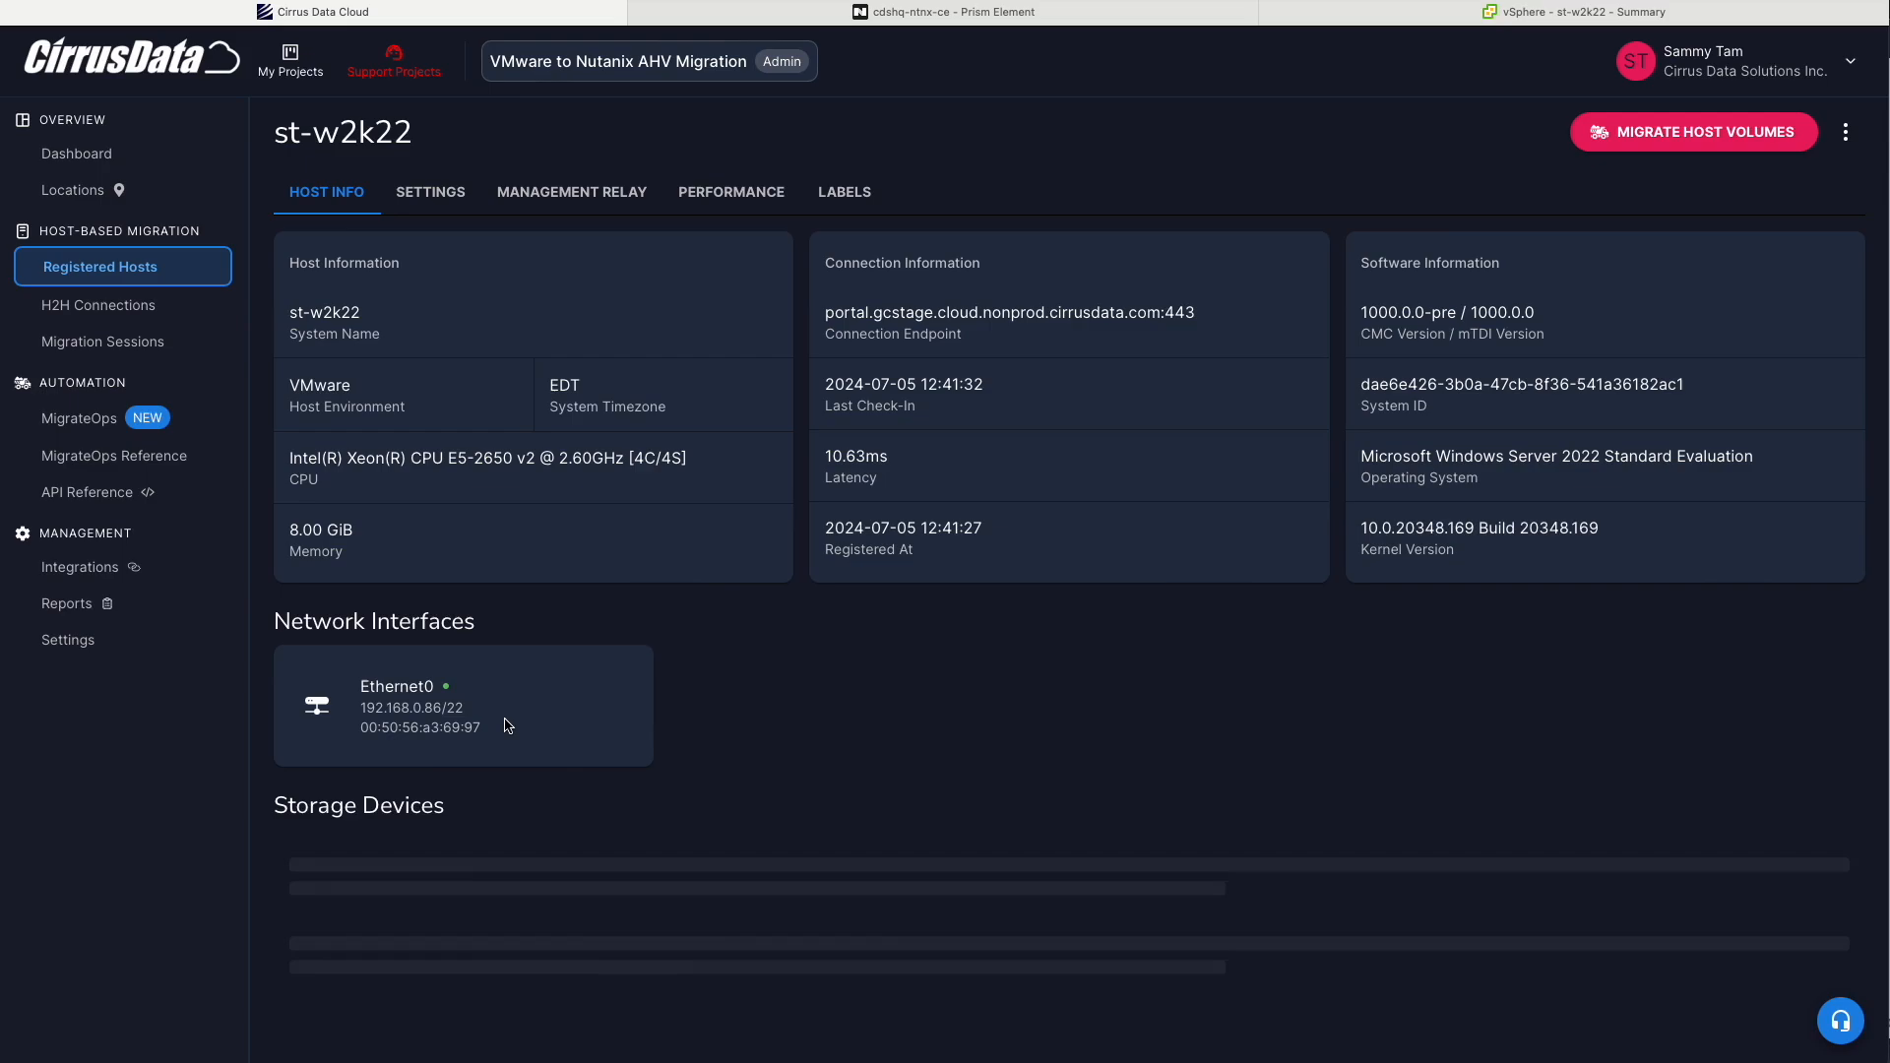
{"action": "scroll", "coordinate": [506, 725], "scroll_direction": "down", "scroll_amount": 2}
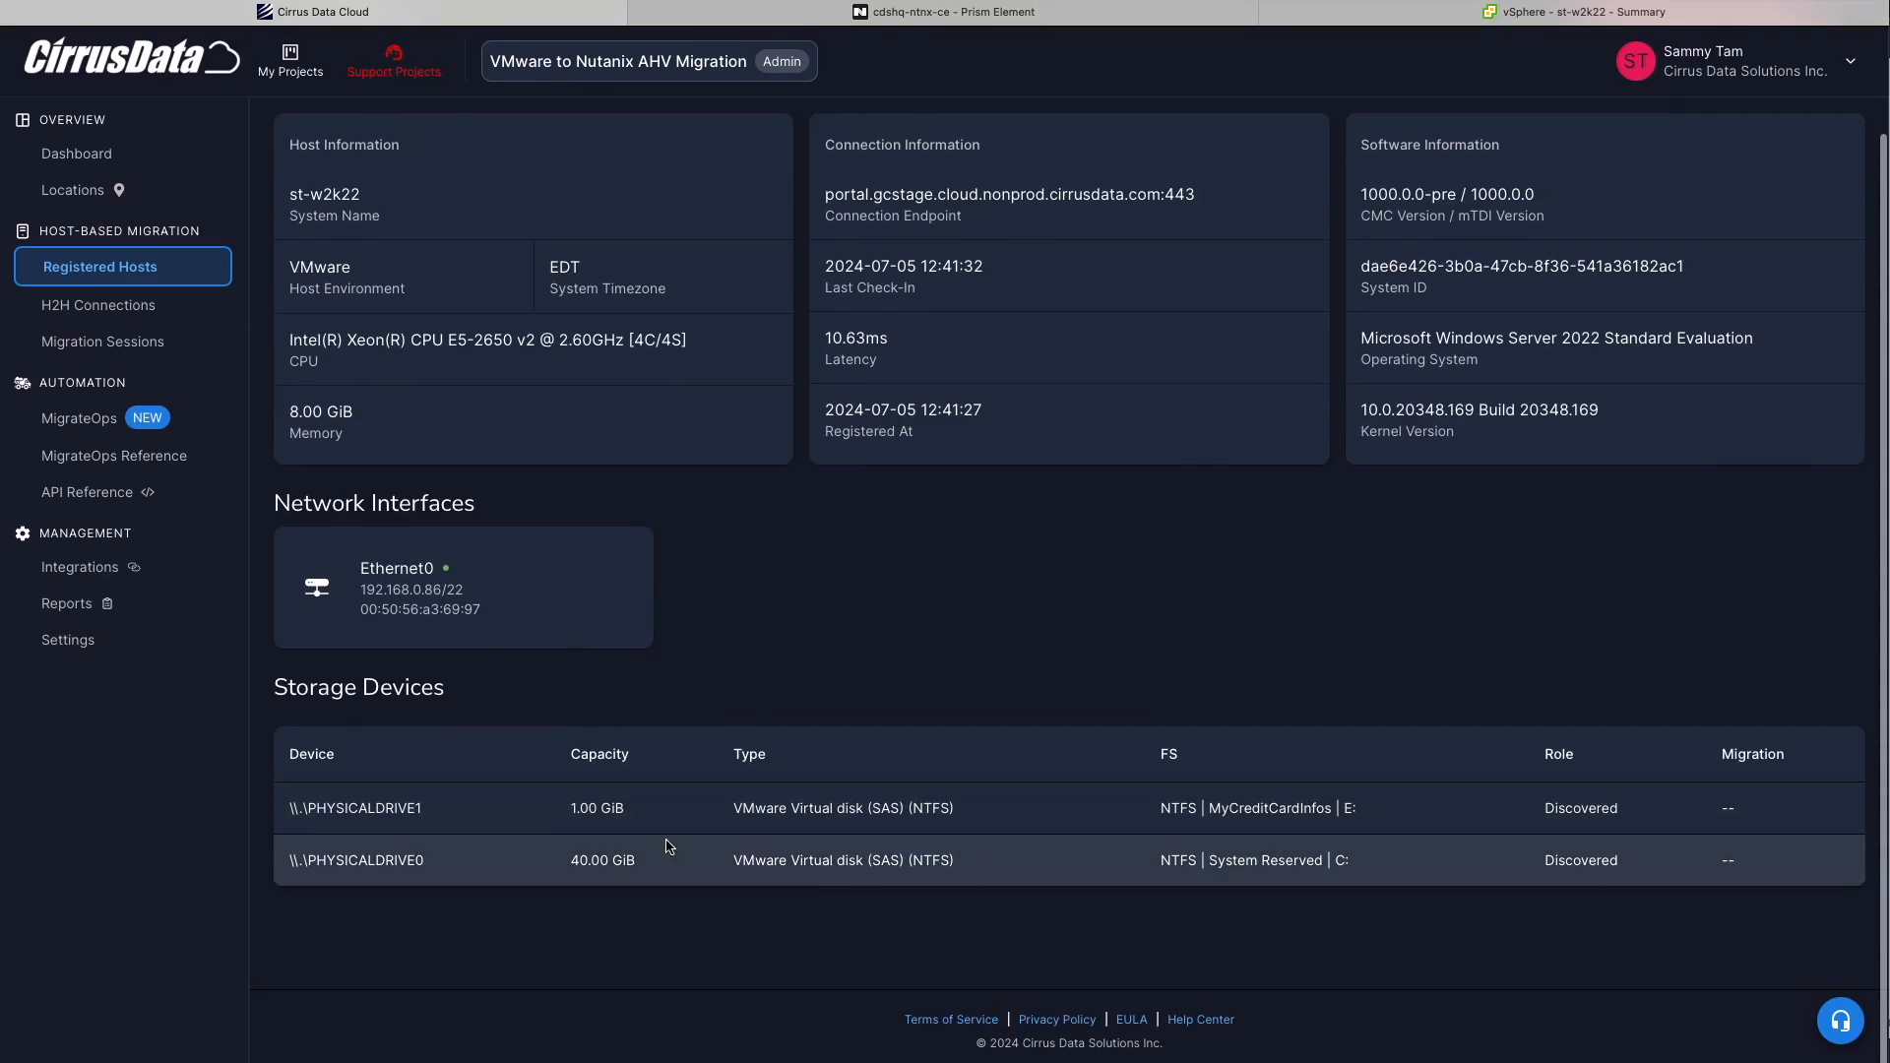
{"action": "triple_click", "coordinate": [992, 809]}
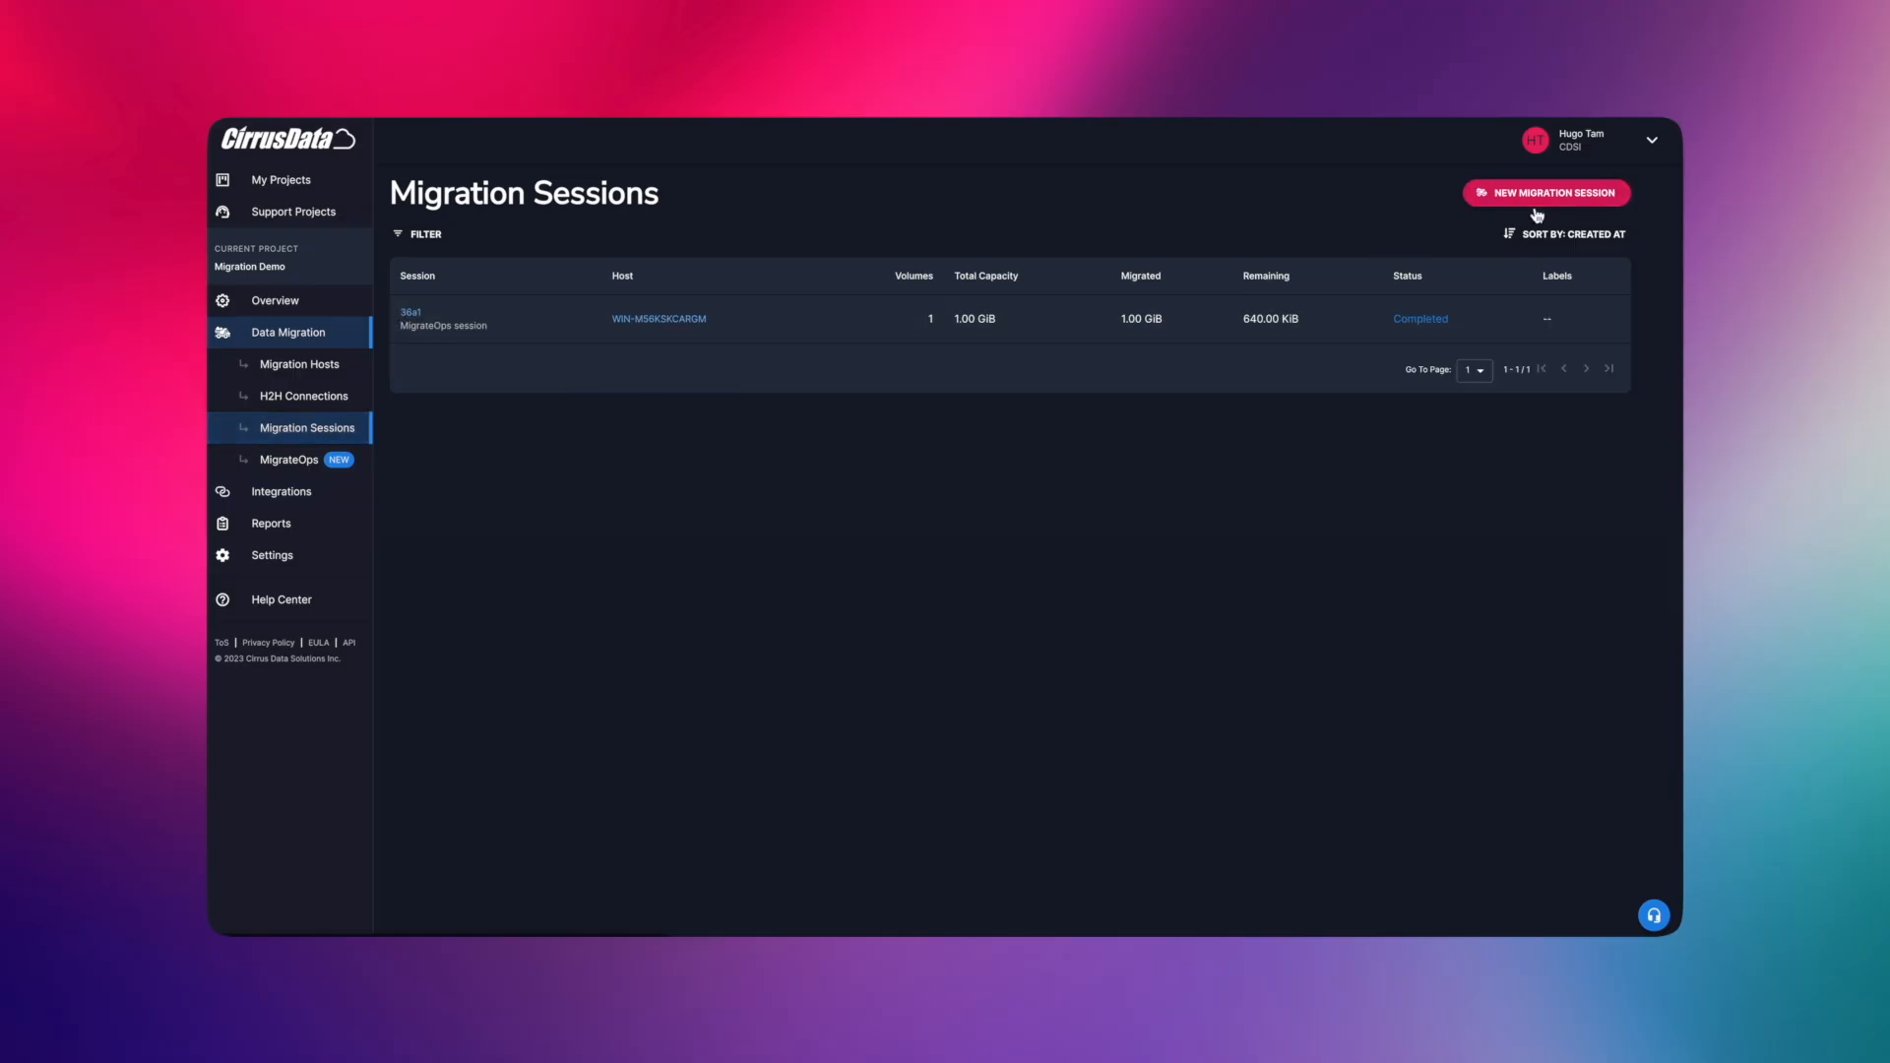
Start a new migration session in the Migration Demo project as a Local Migration with Migrate Data Volumes Only
{"action": "left_click", "coordinate": [1536, 210]}
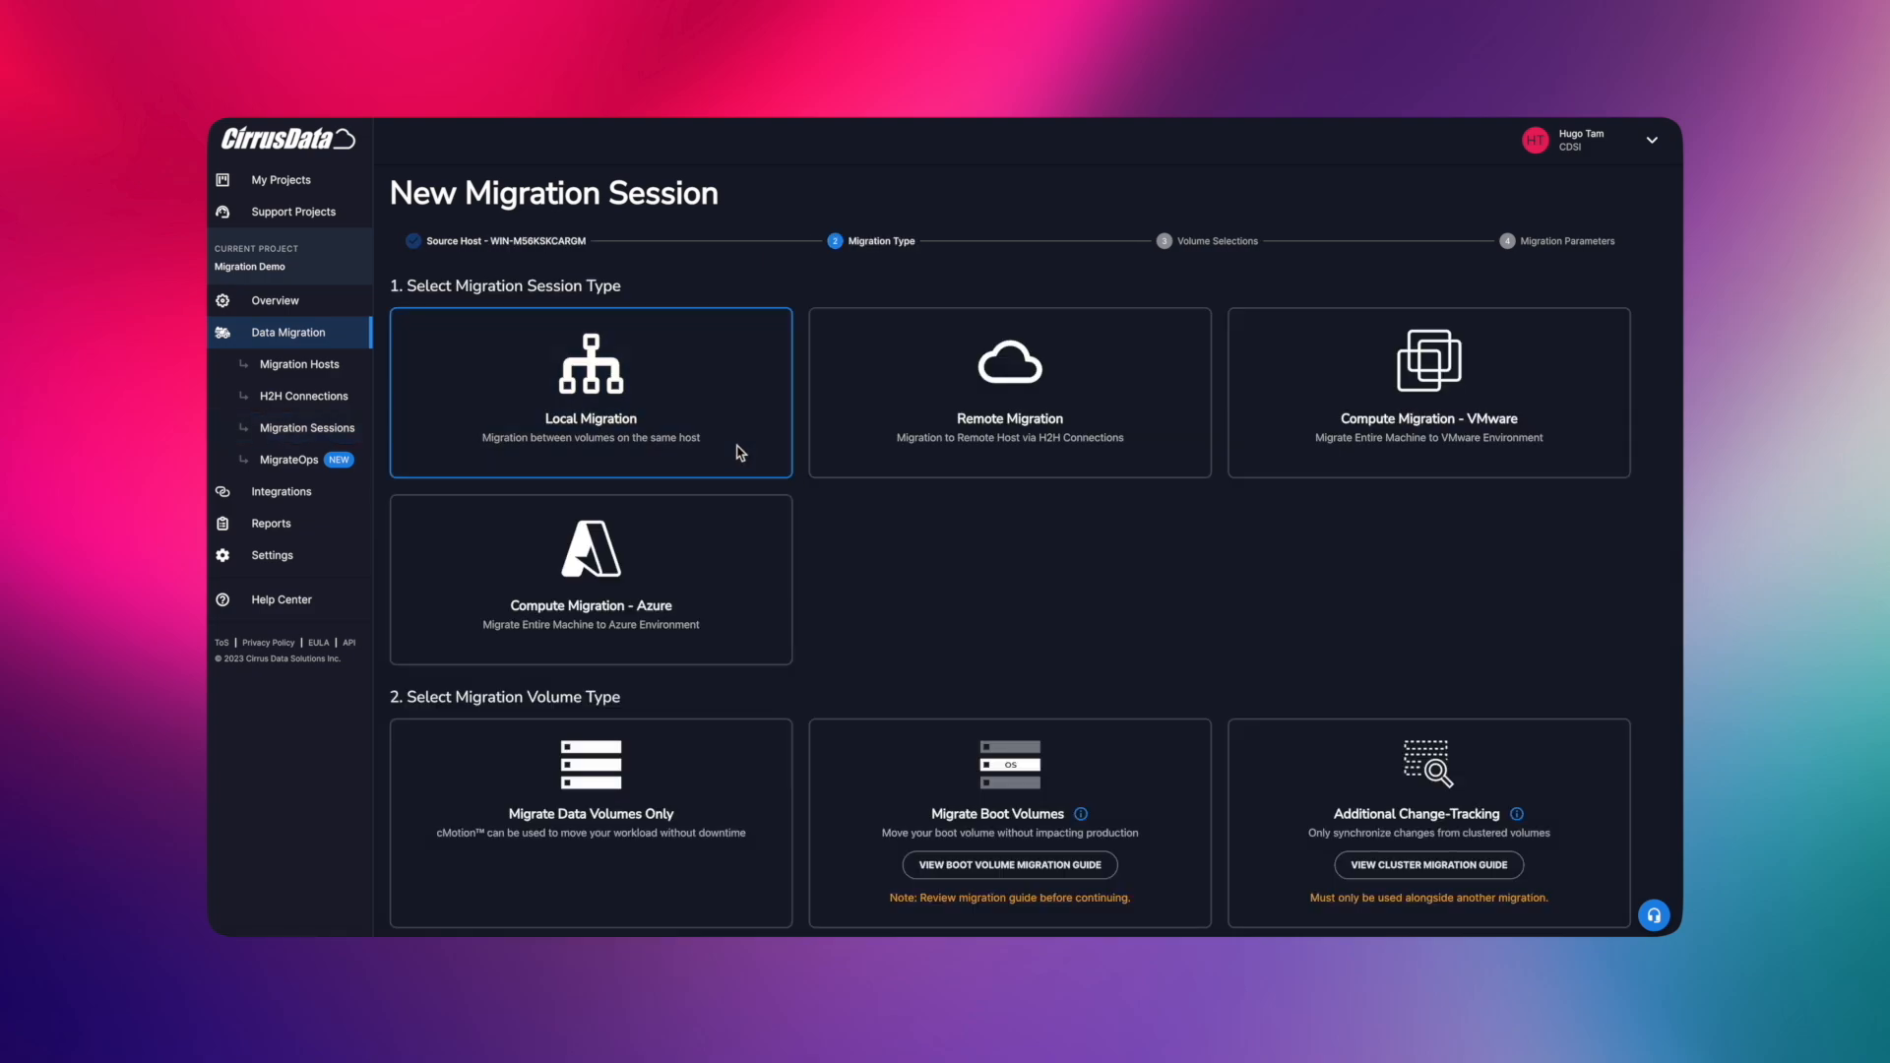
{"action": "left_click", "coordinate": [707, 775]}
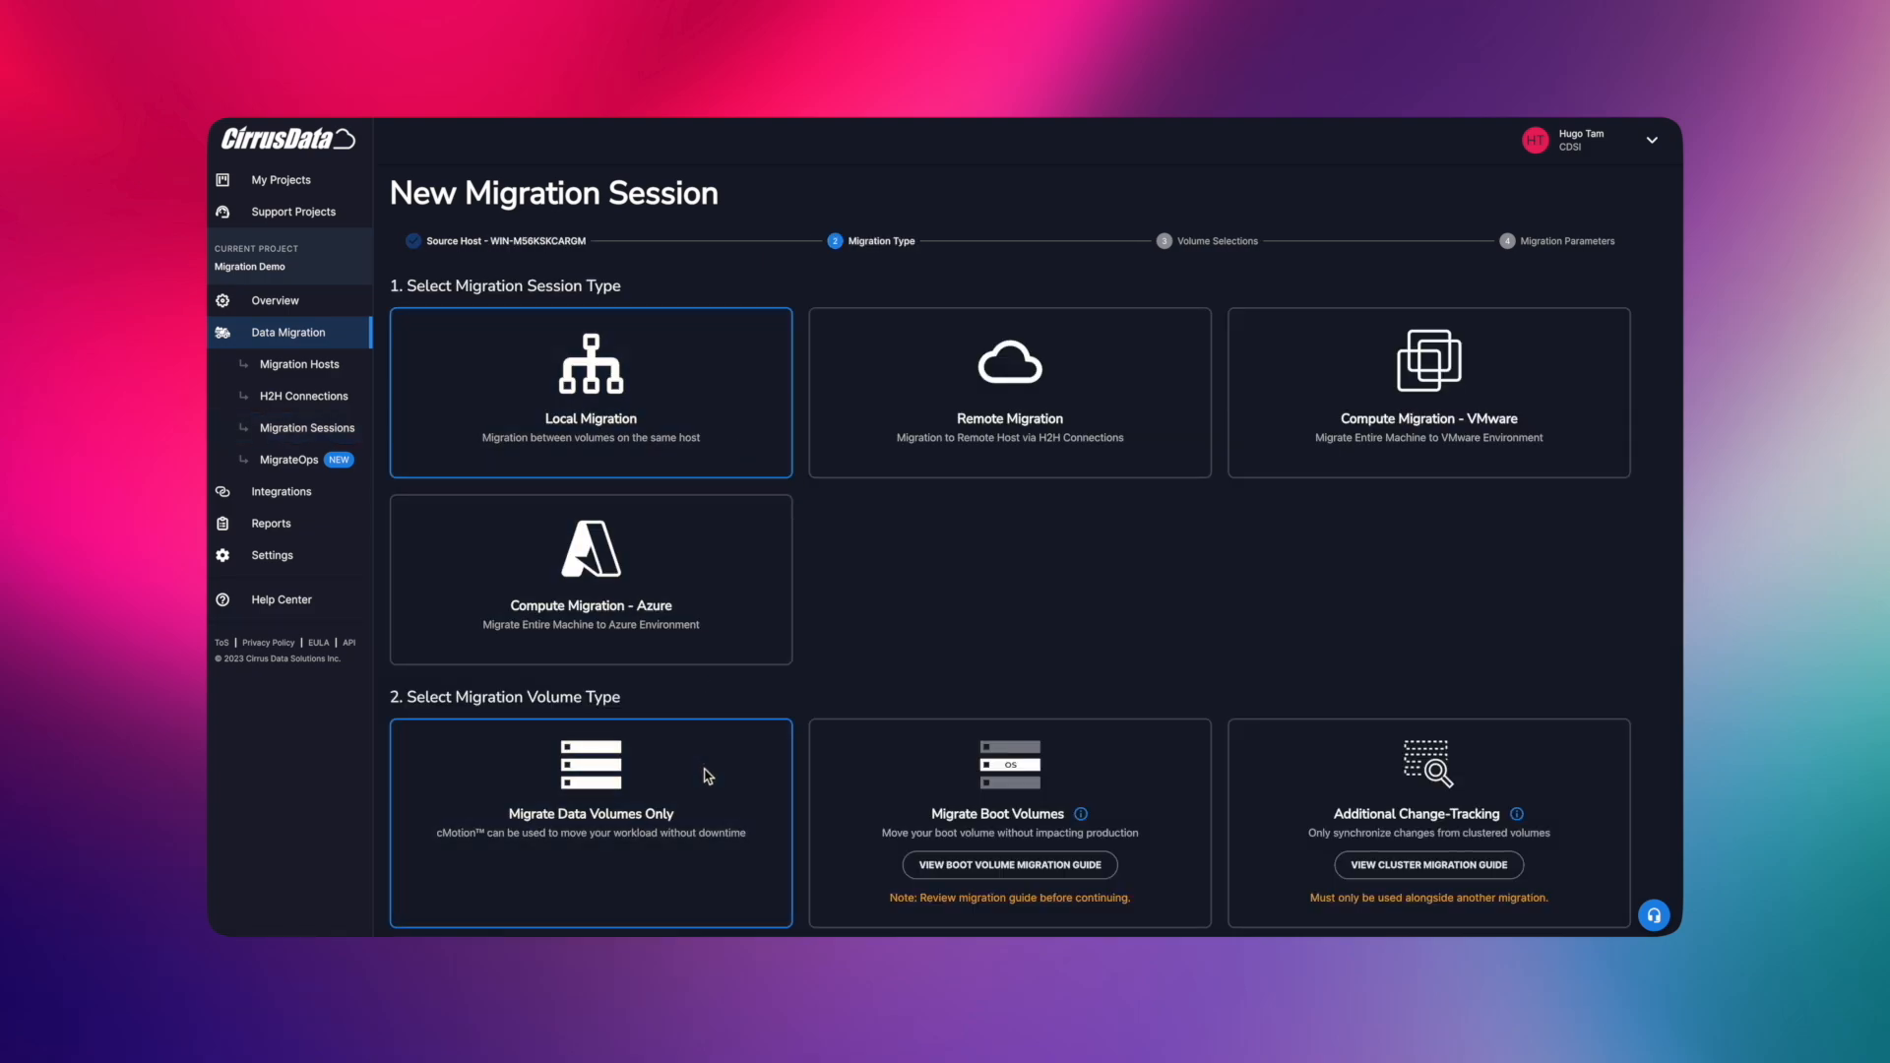
{"action": "scroll", "coordinate": [707, 775], "scroll_direction": "down", "scroll_amount": 2}
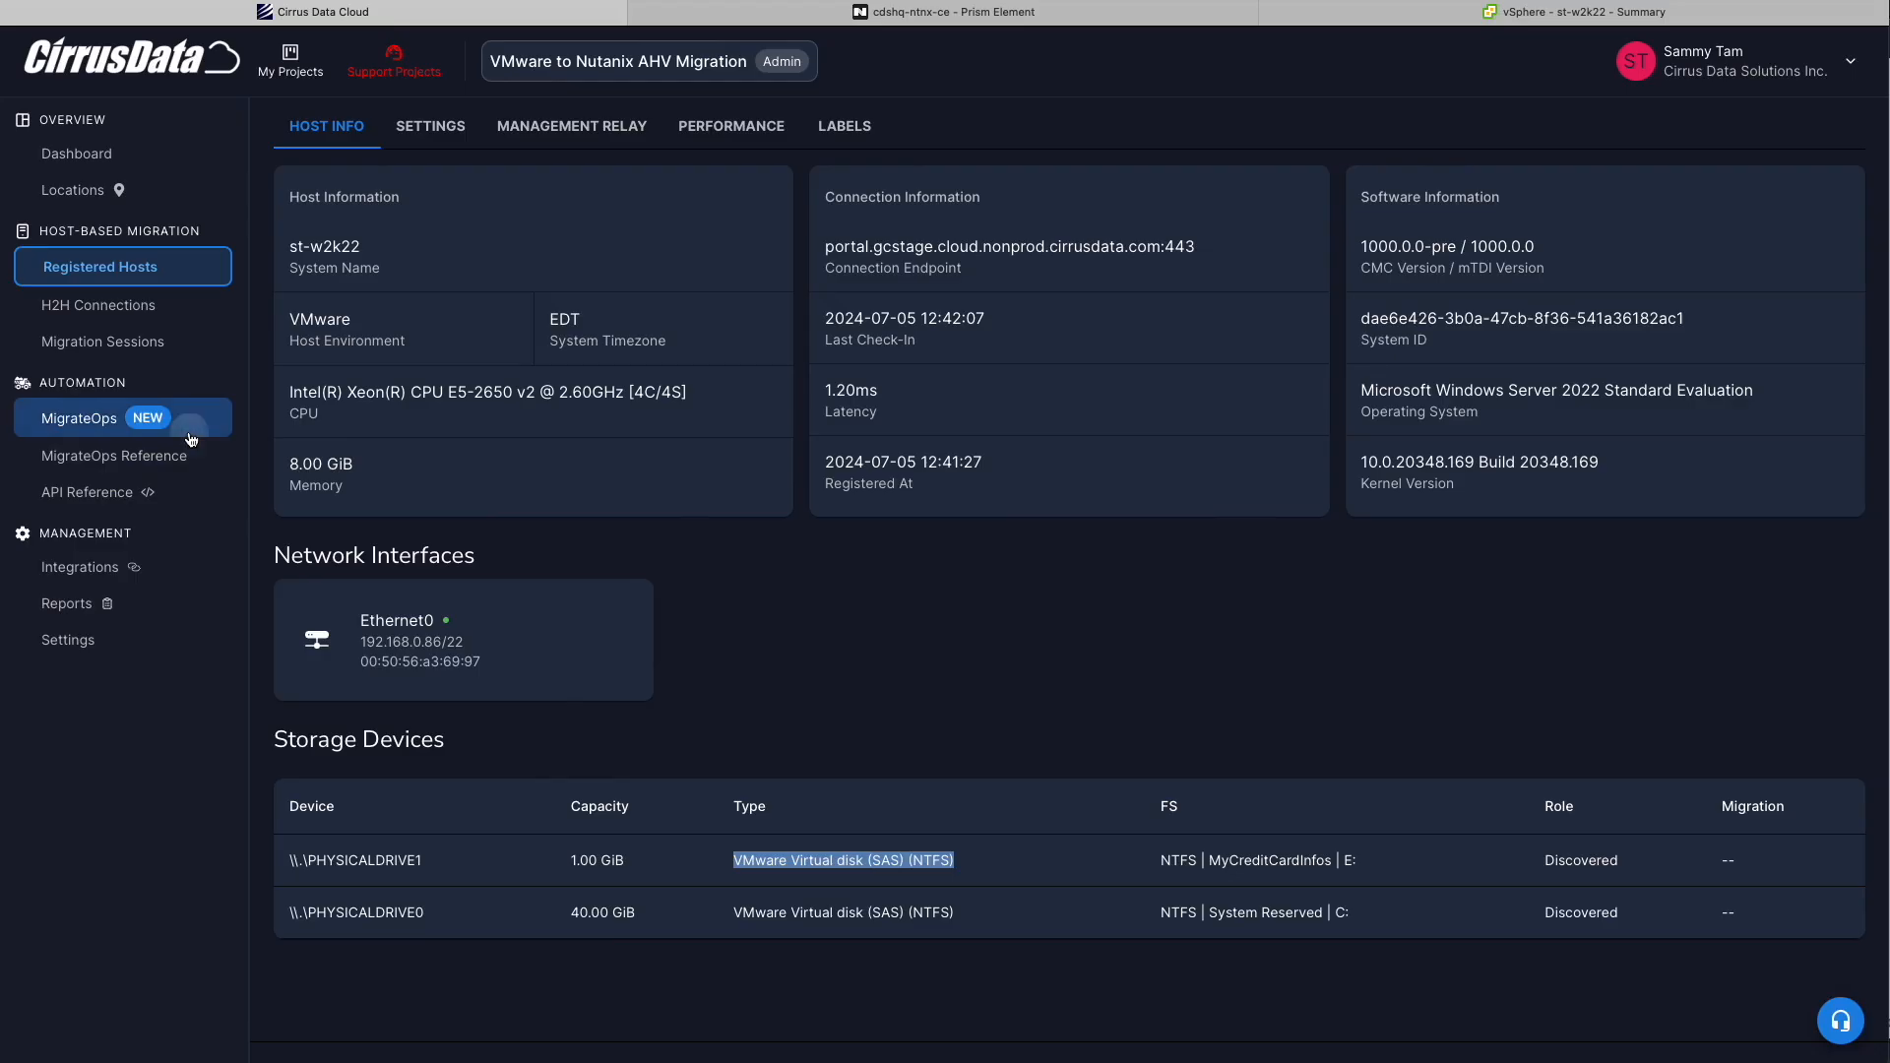
Open the MigrateOps configuration reference for the recipe Compute Migration to Nutanix AHV Cluster
{"action": "left_click", "coordinate": [118, 415]}
{"action": "left_click", "coordinate": [192, 469]}
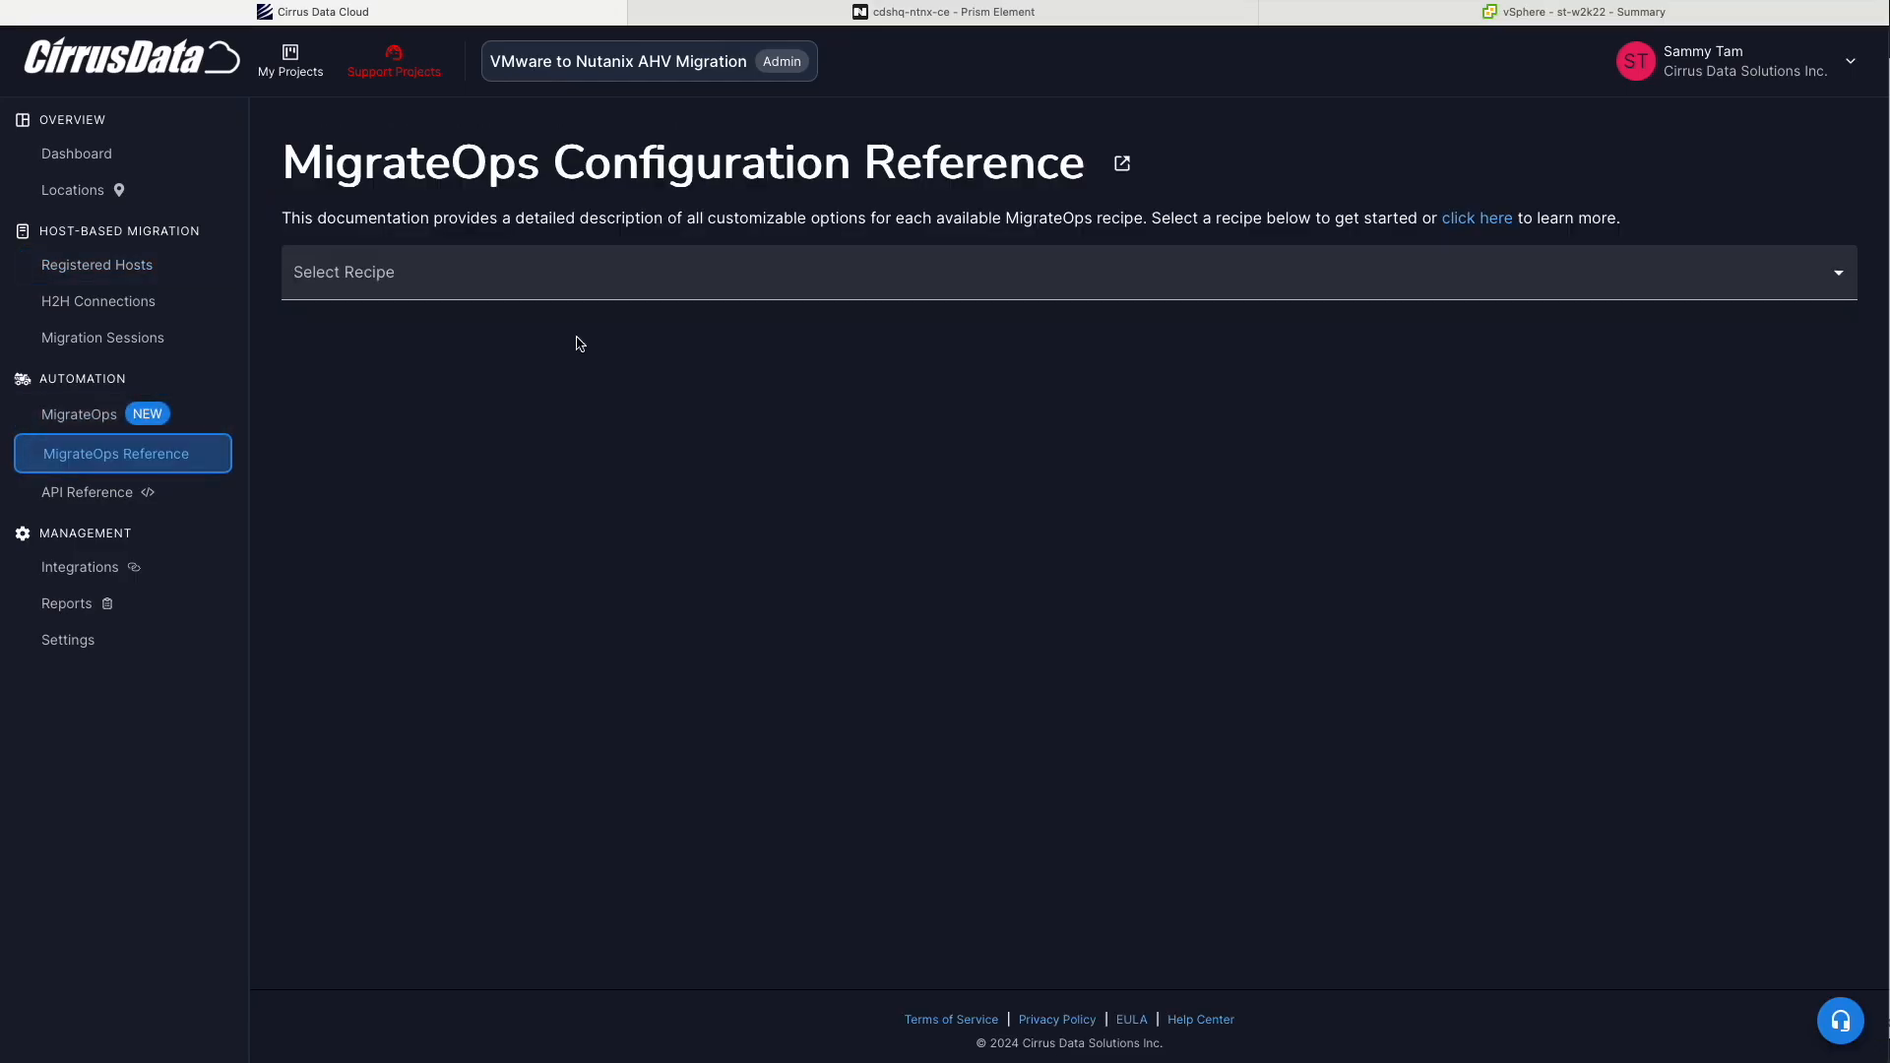
{"action": "left_click", "coordinate": [717, 286]}
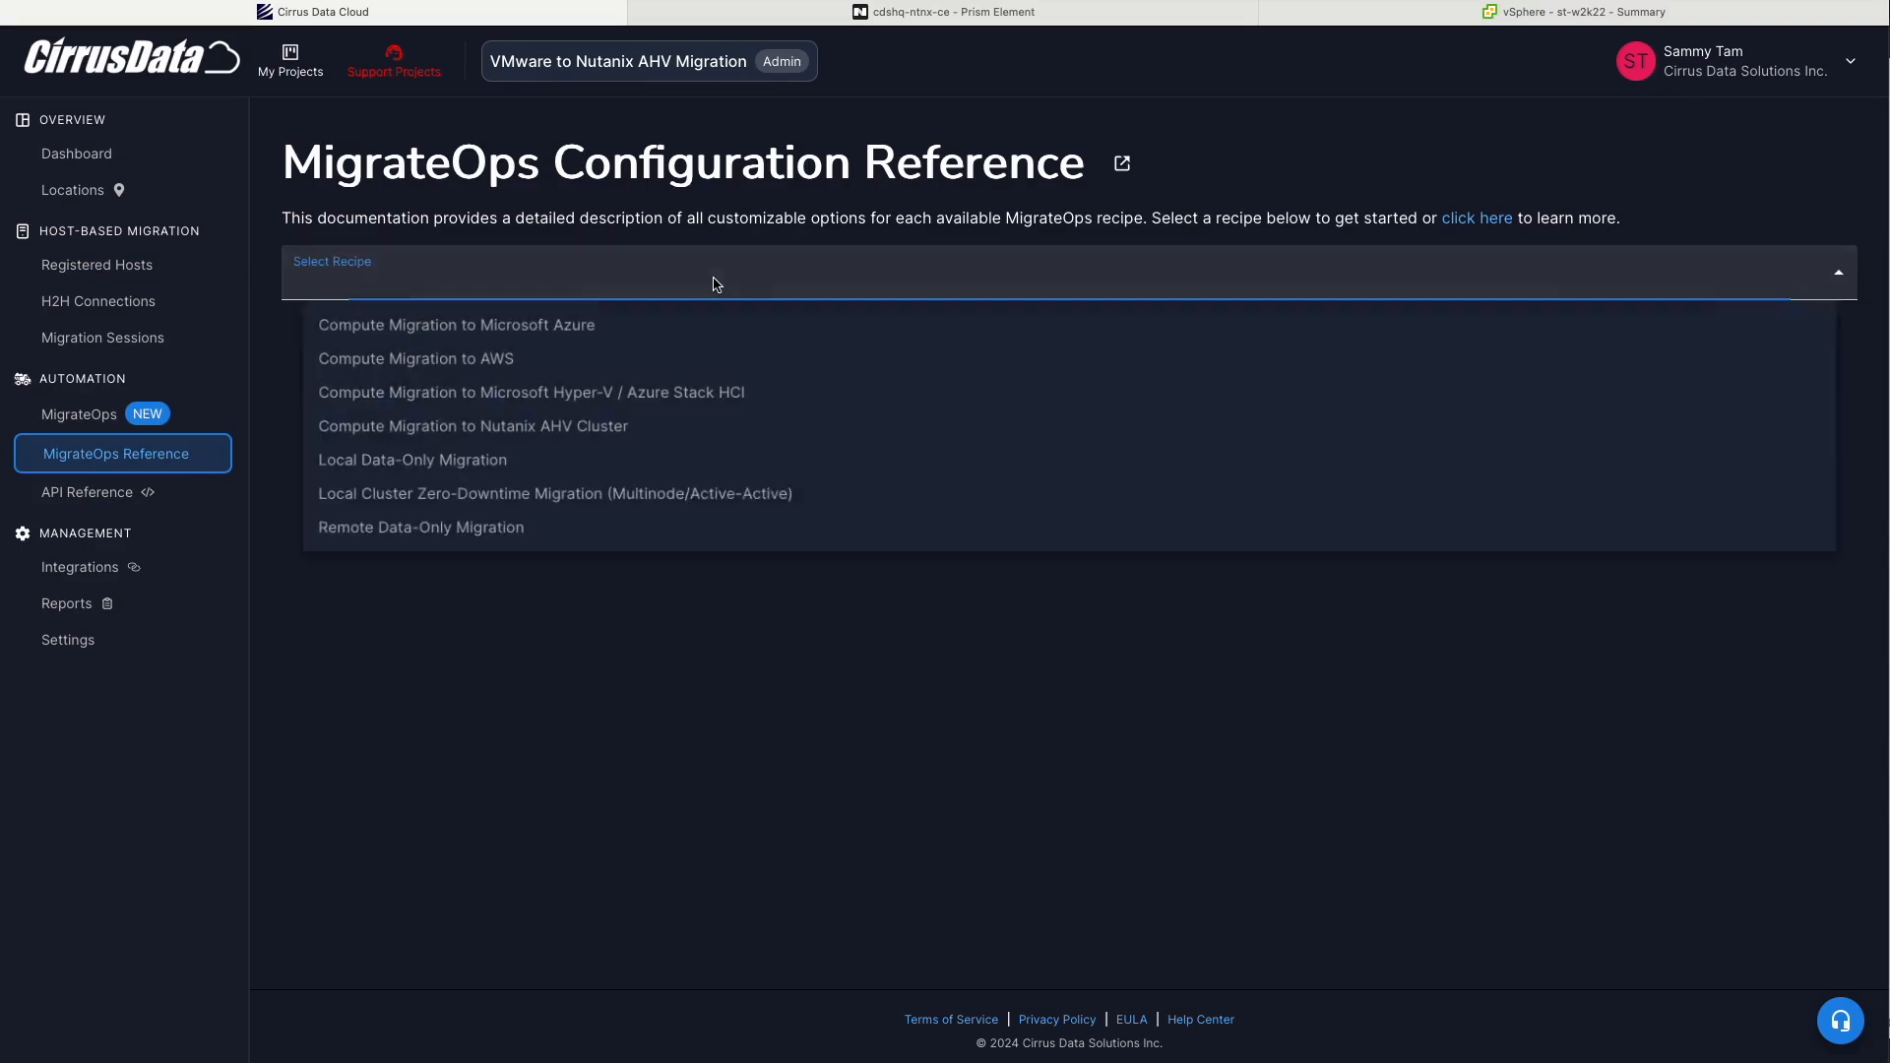
{"action": "left_click", "coordinate": [639, 450]}
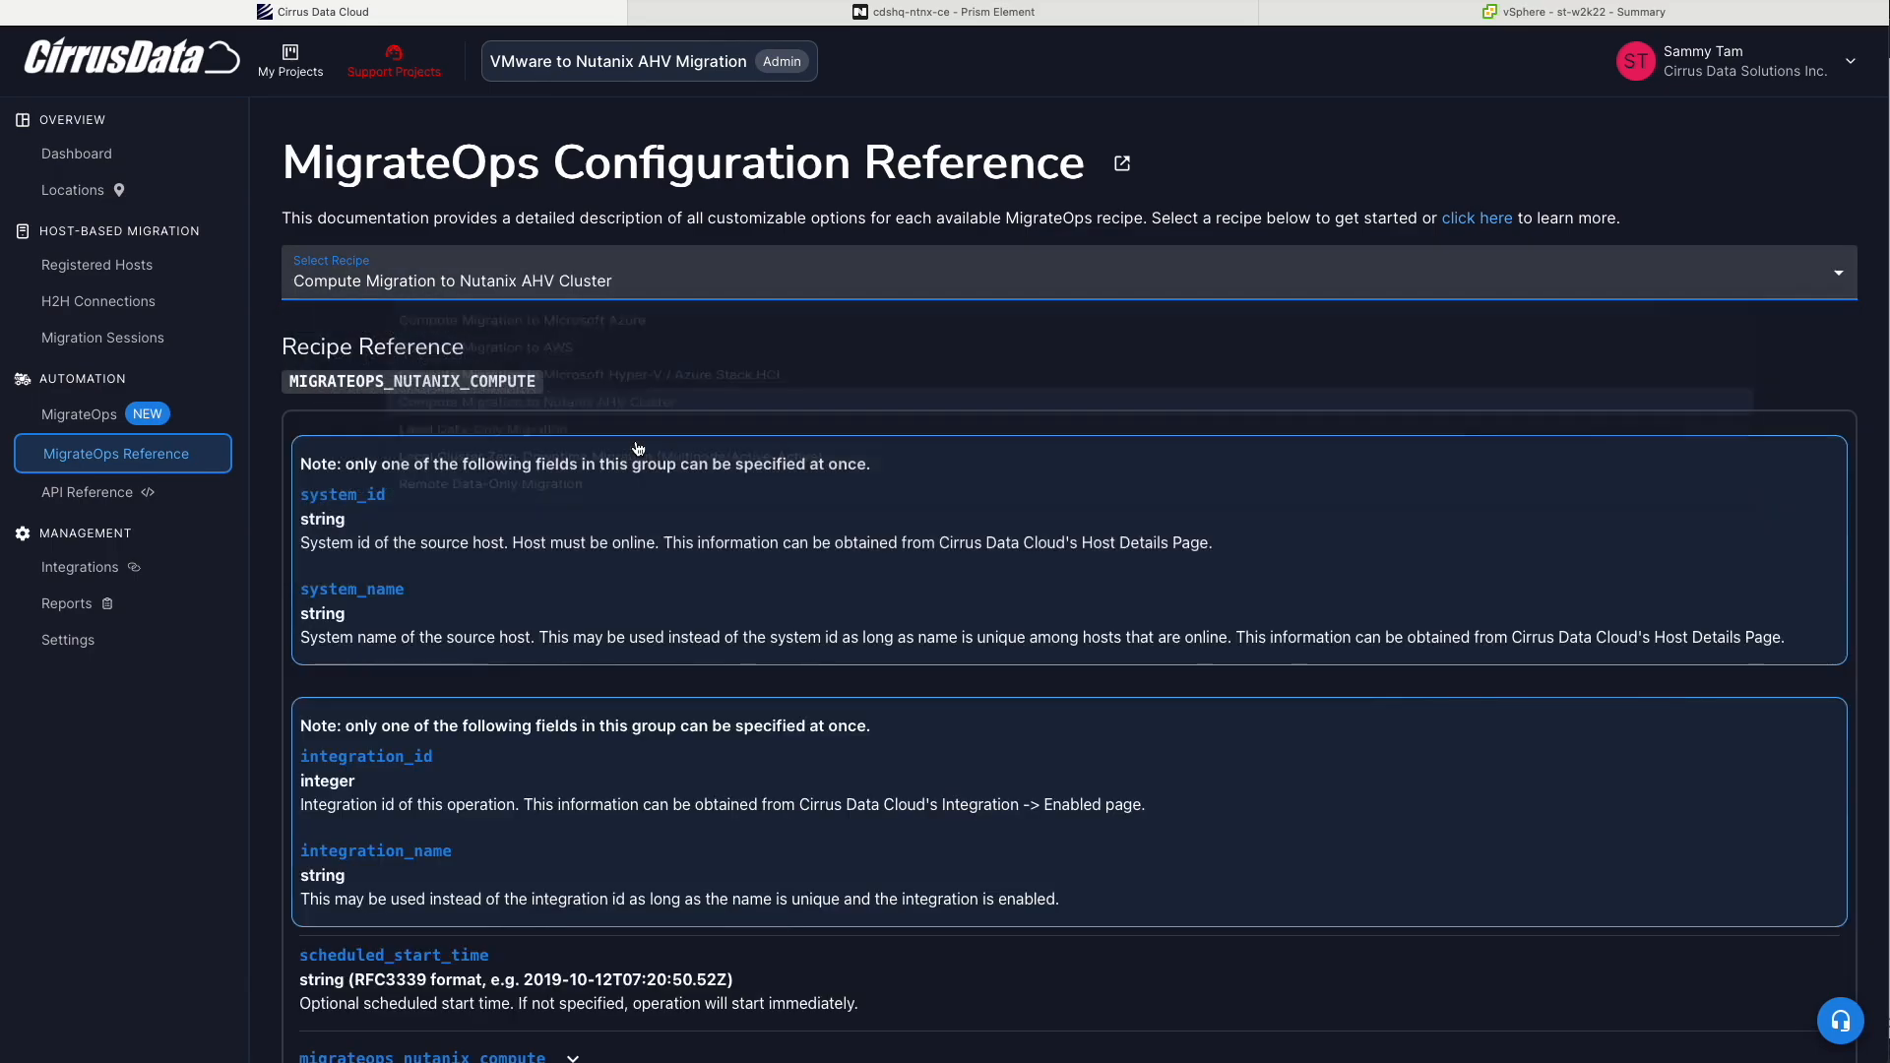
Expand the migrateops_nutanix_compute object and its compute section in the recipe reference
{"action": "scroll", "coordinate": [574, 568], "scroll_direction": "down", "scroll_amount": 2}
{"action": "scroll", "coordinate": [521, 889], "scroll_direction": "down", "scroll_amount": 7}
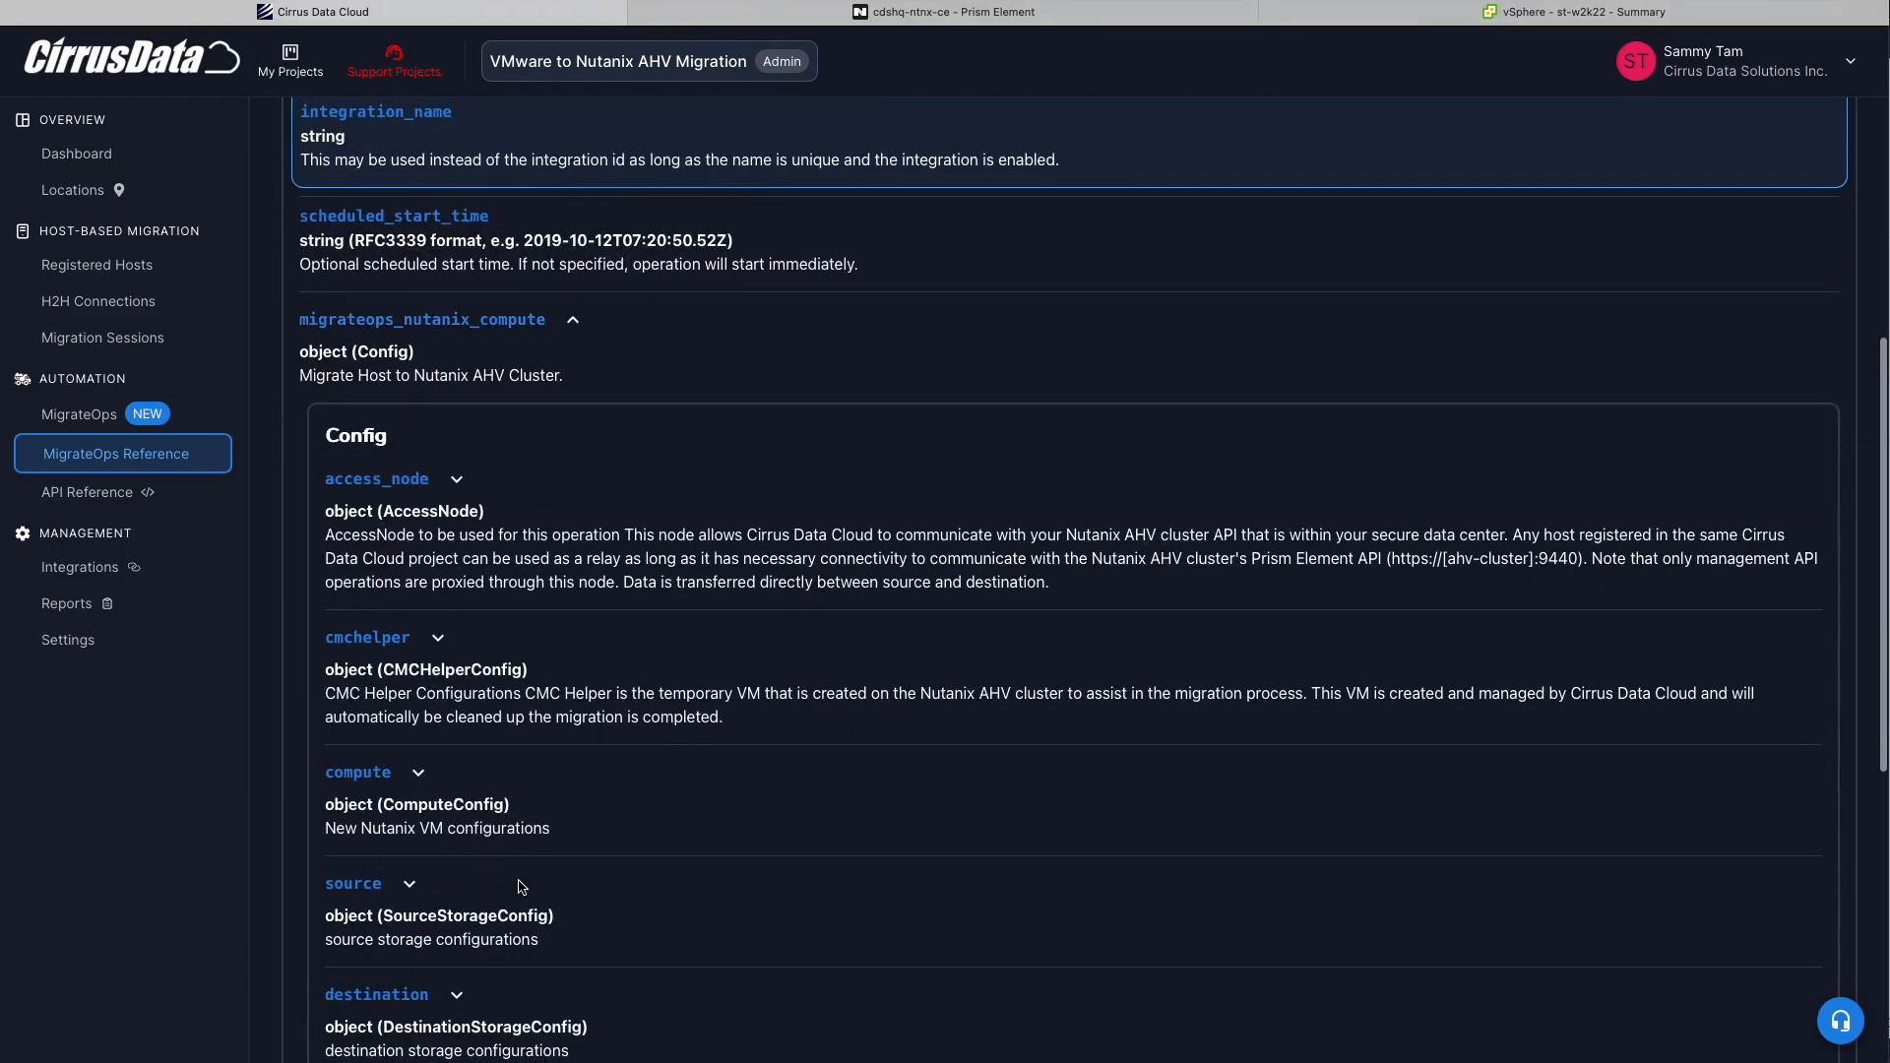
{"action": "scroll", "coordinate": [397, 824], "scroll_direction": "down", "scroll_amount": 2}
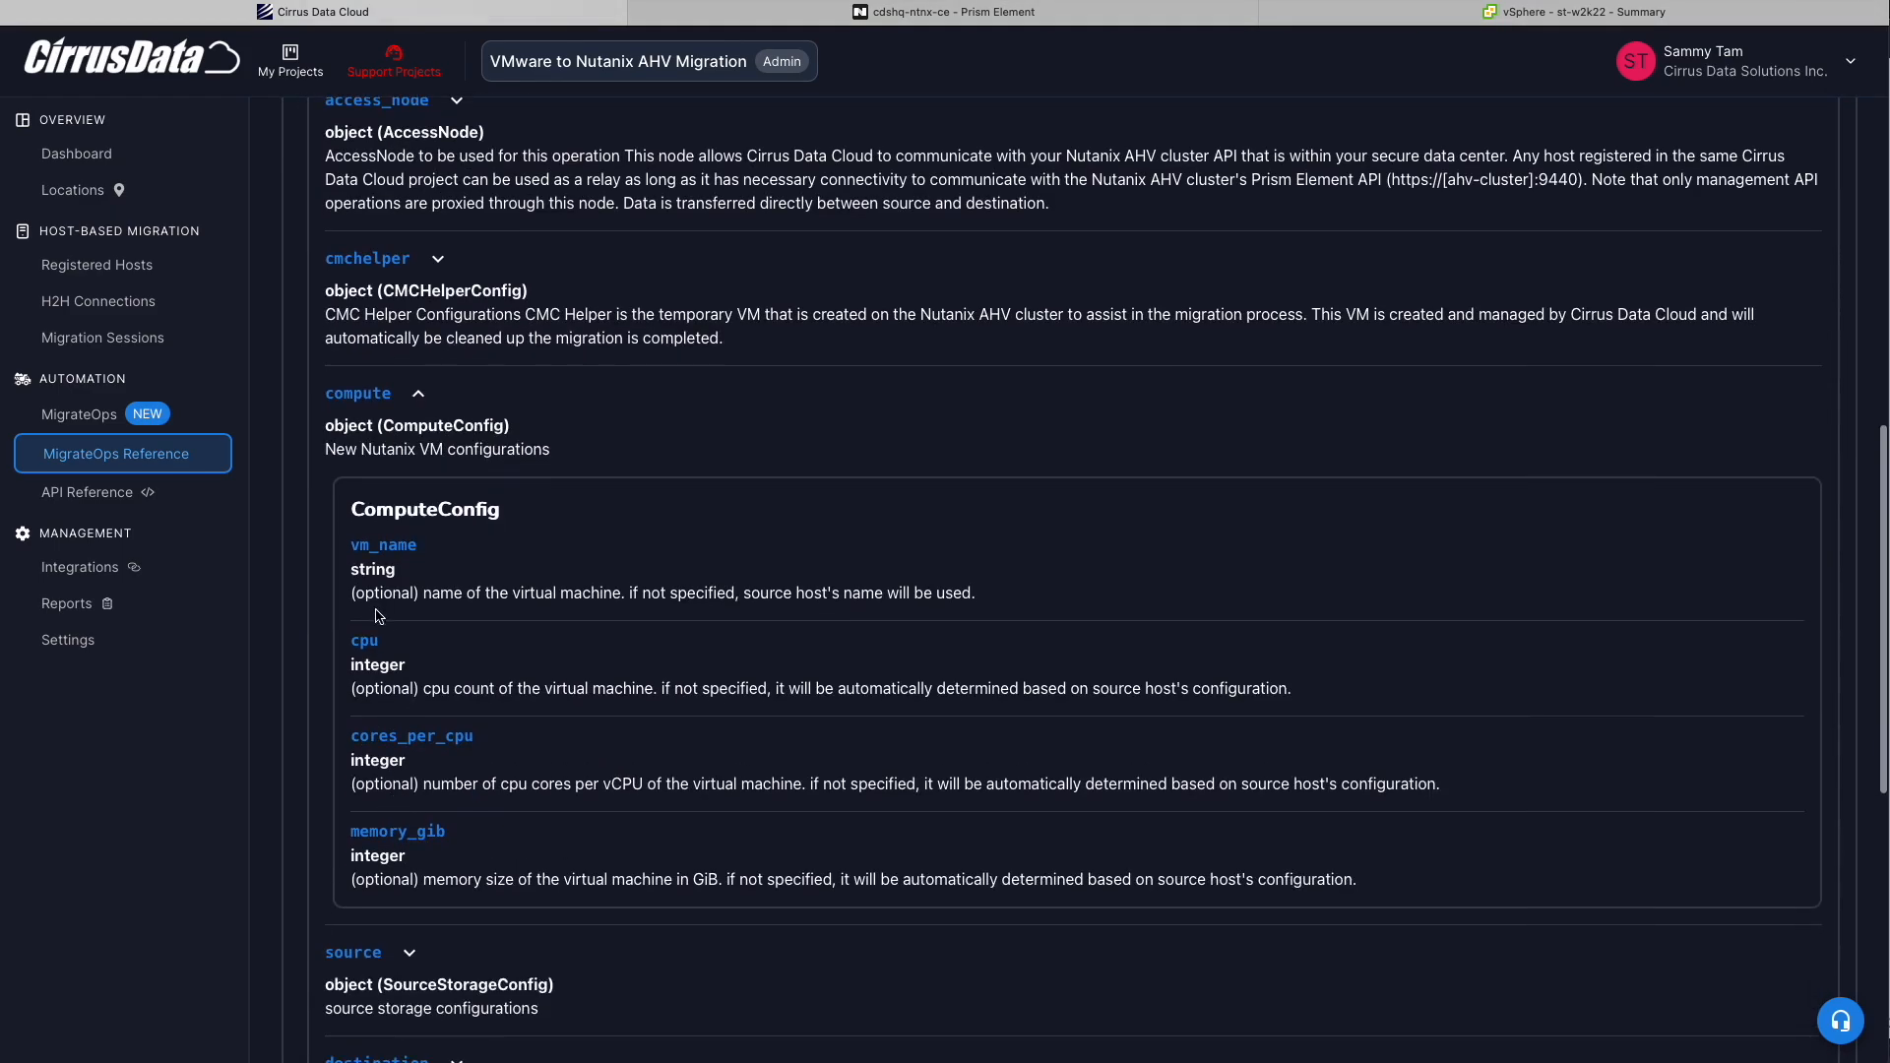
{"action": "scroll", "coordinate": [372, 981], "scroll_direction": "down", "scroll_amount": 1}
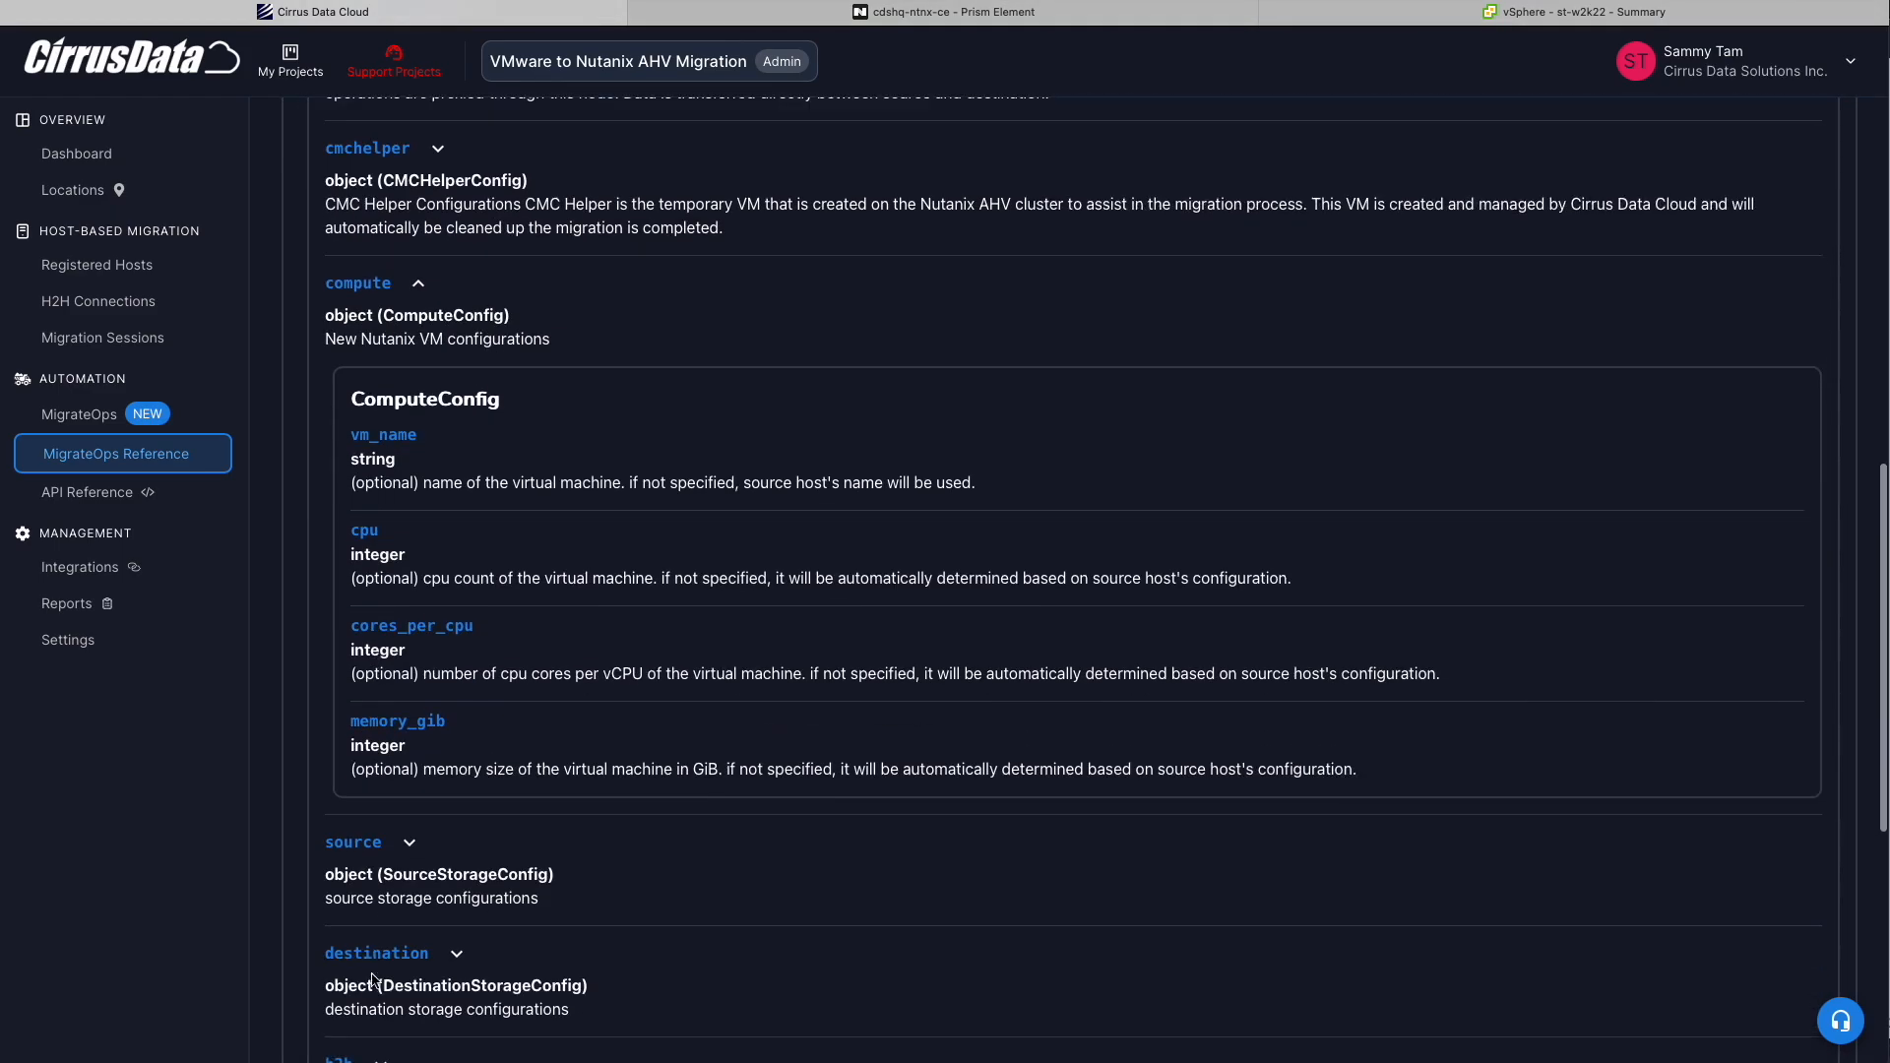
Examine the ComputeConfig fields vm_name, cpu, cores_per_cpu and memory_gib, noting which are optional and how their defaults are determined
{"action": "left_click_drag", "start_coordinate": [352, 769], "coordinate": [421, 773]}
{"action": "left_click_drag", "start_coordinate": [346, 683], "coordinate": [422, 679]}
{"action": "left_click_drag", "start_coordinate": [351, 581], "coordinate": [455, 574]}
{"action": "left_click_drag", "start_coordinate": [349, 485], "coordinate": [404, 479]}
{"action": "left_click", "coordinate": [579, 627]}
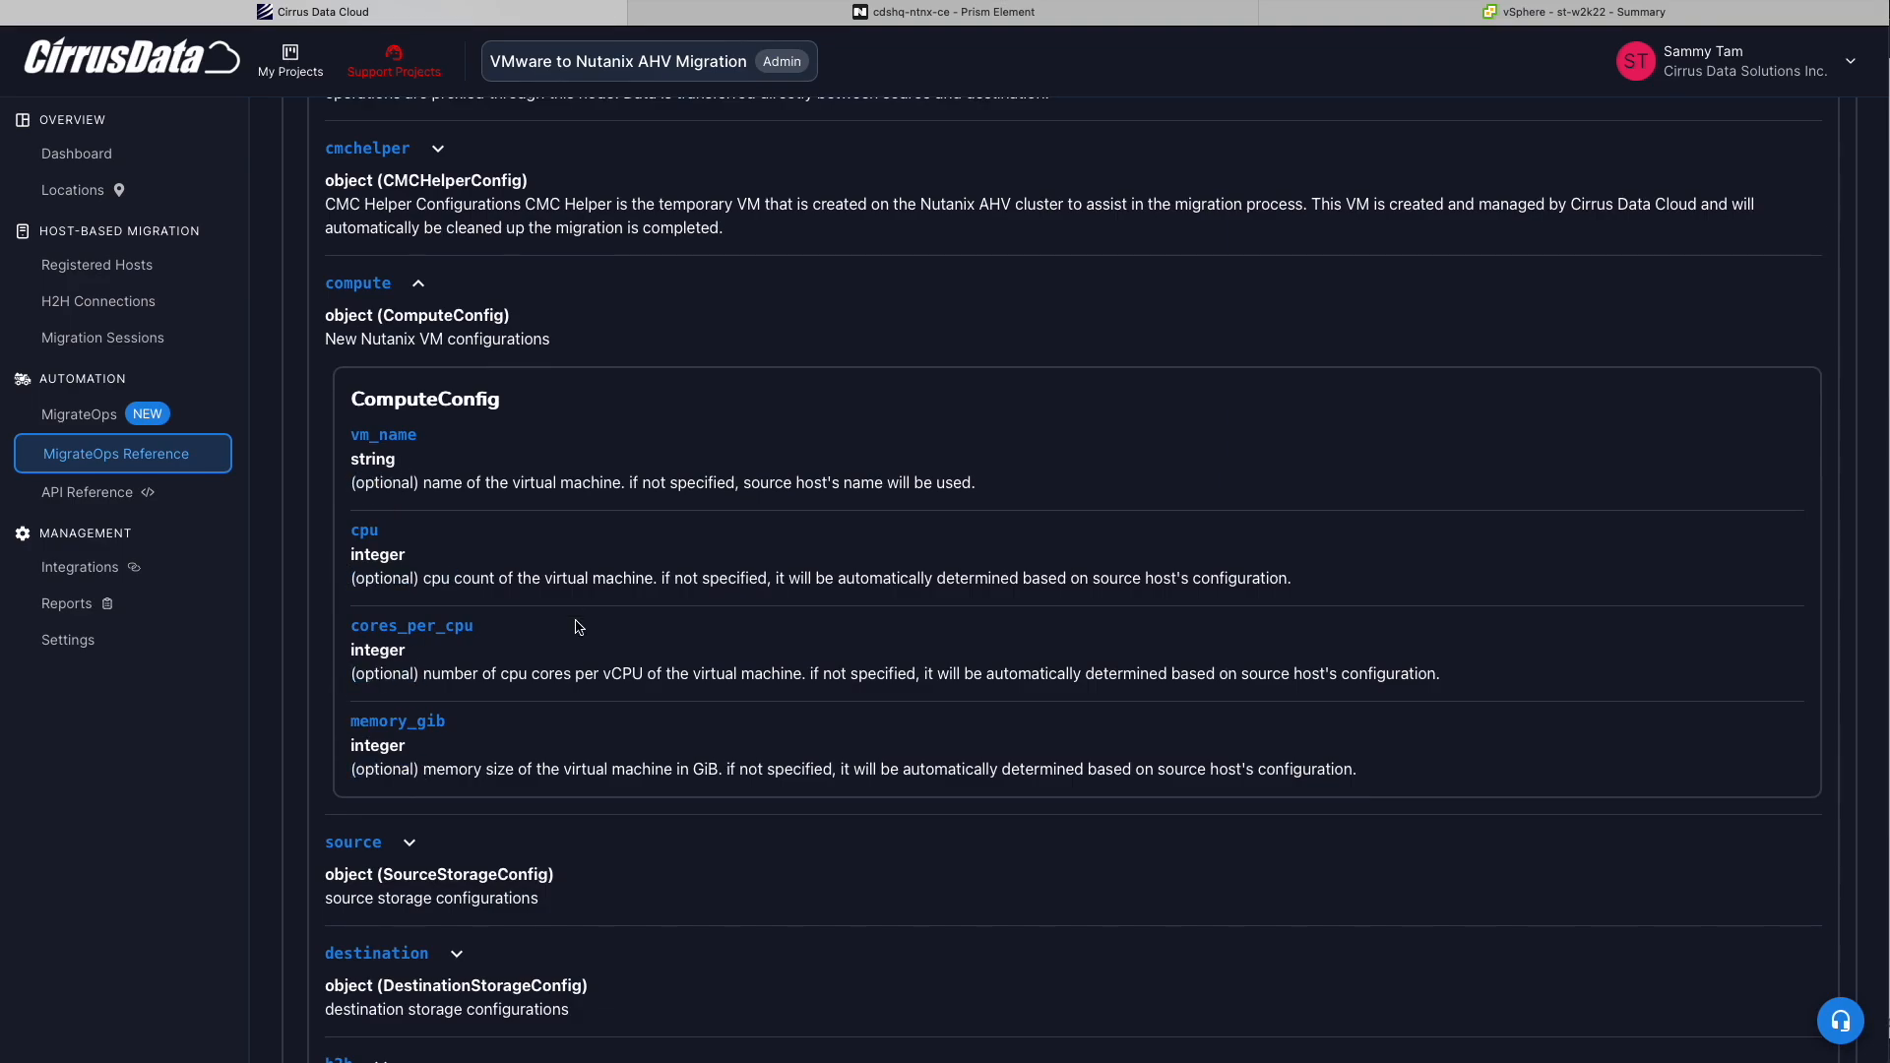
{"action": "scroll", "coordinate": [1211, 679], "scroll_direction": "up", "scroll_amount": 5}
{"action": "scroll", "coordinate": [1211, 679], "scroll_direction": "up", "scroll_amount": 1}
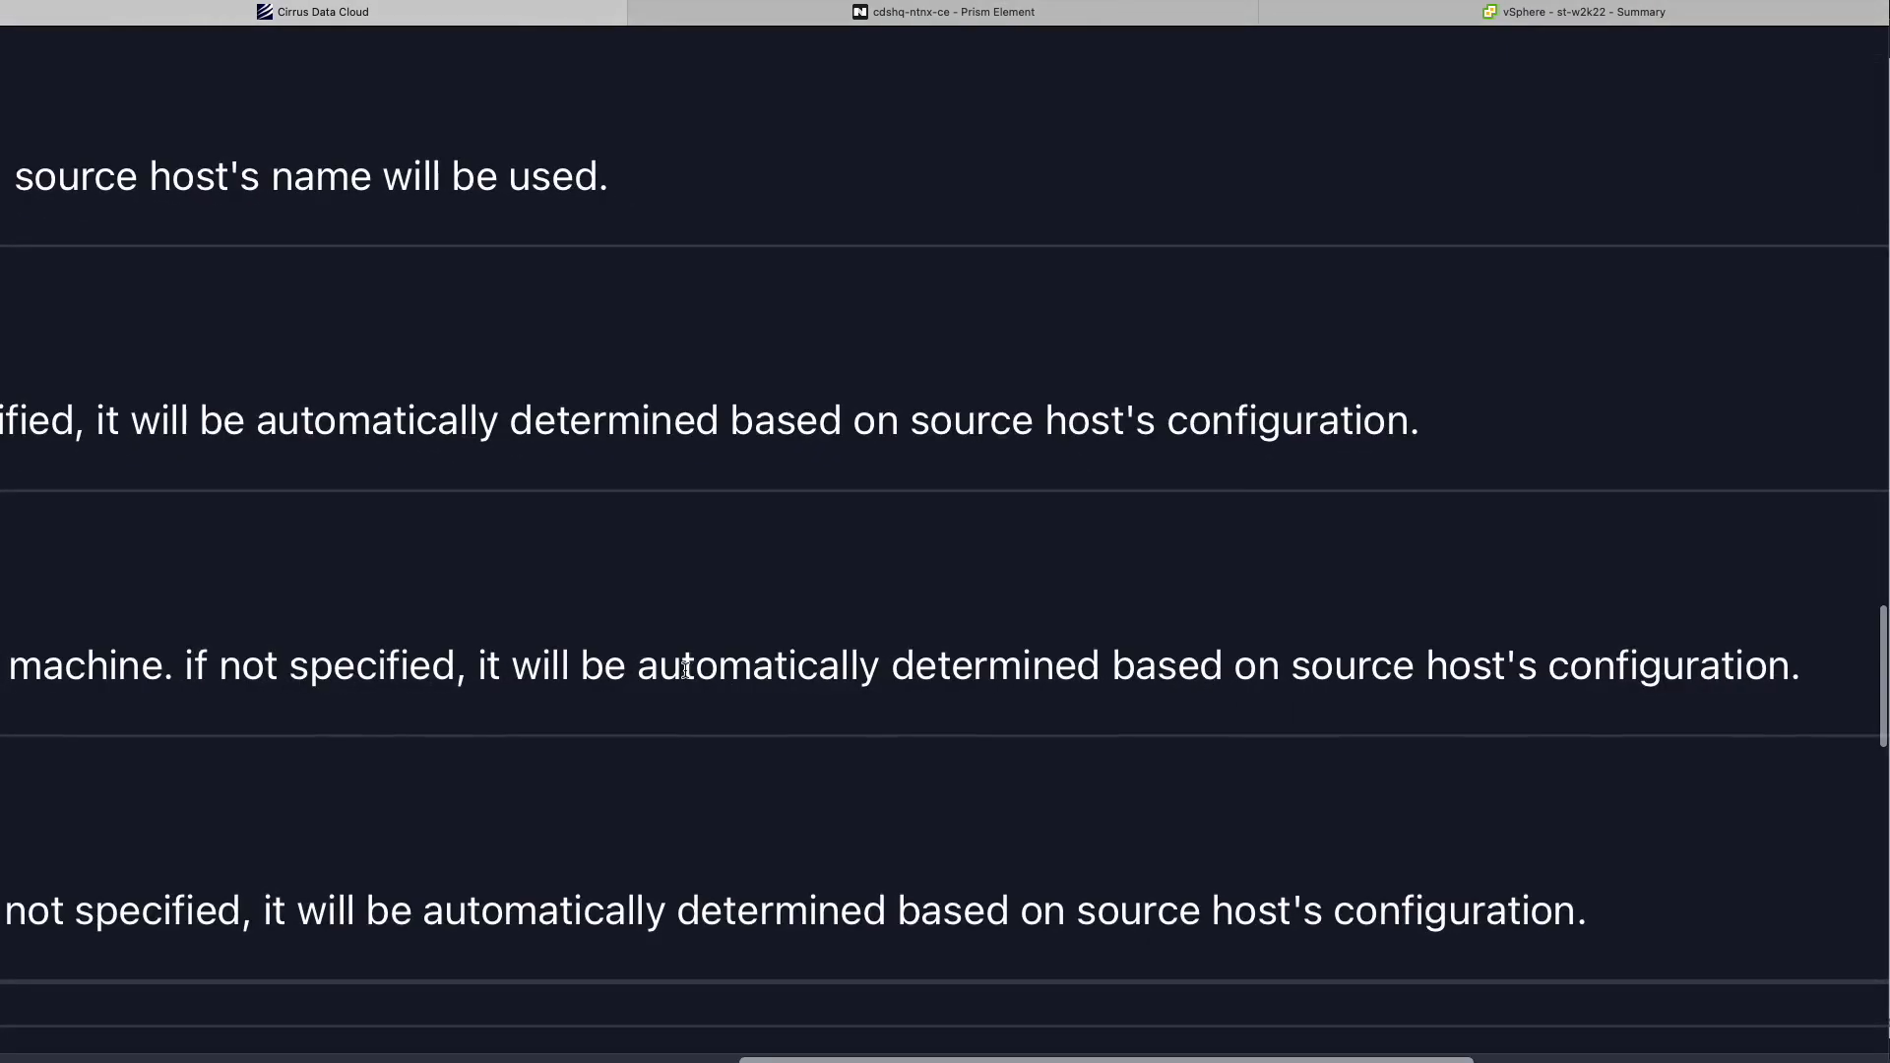
{"action": "left_click_drag", "start_coordinate": [657, 667], "coordinate": [1795, 665]}
{"action": "left_click", "coordinate": [1779, 663]}
{"action": "scroll", "coordinate": [1191, 671], "scroll_direction": "down", "scroll_amount": 5}
{"action": "scroll", "coordinate": [1192, 671], "scroll_direction": "down", "scroll_amount": 2}
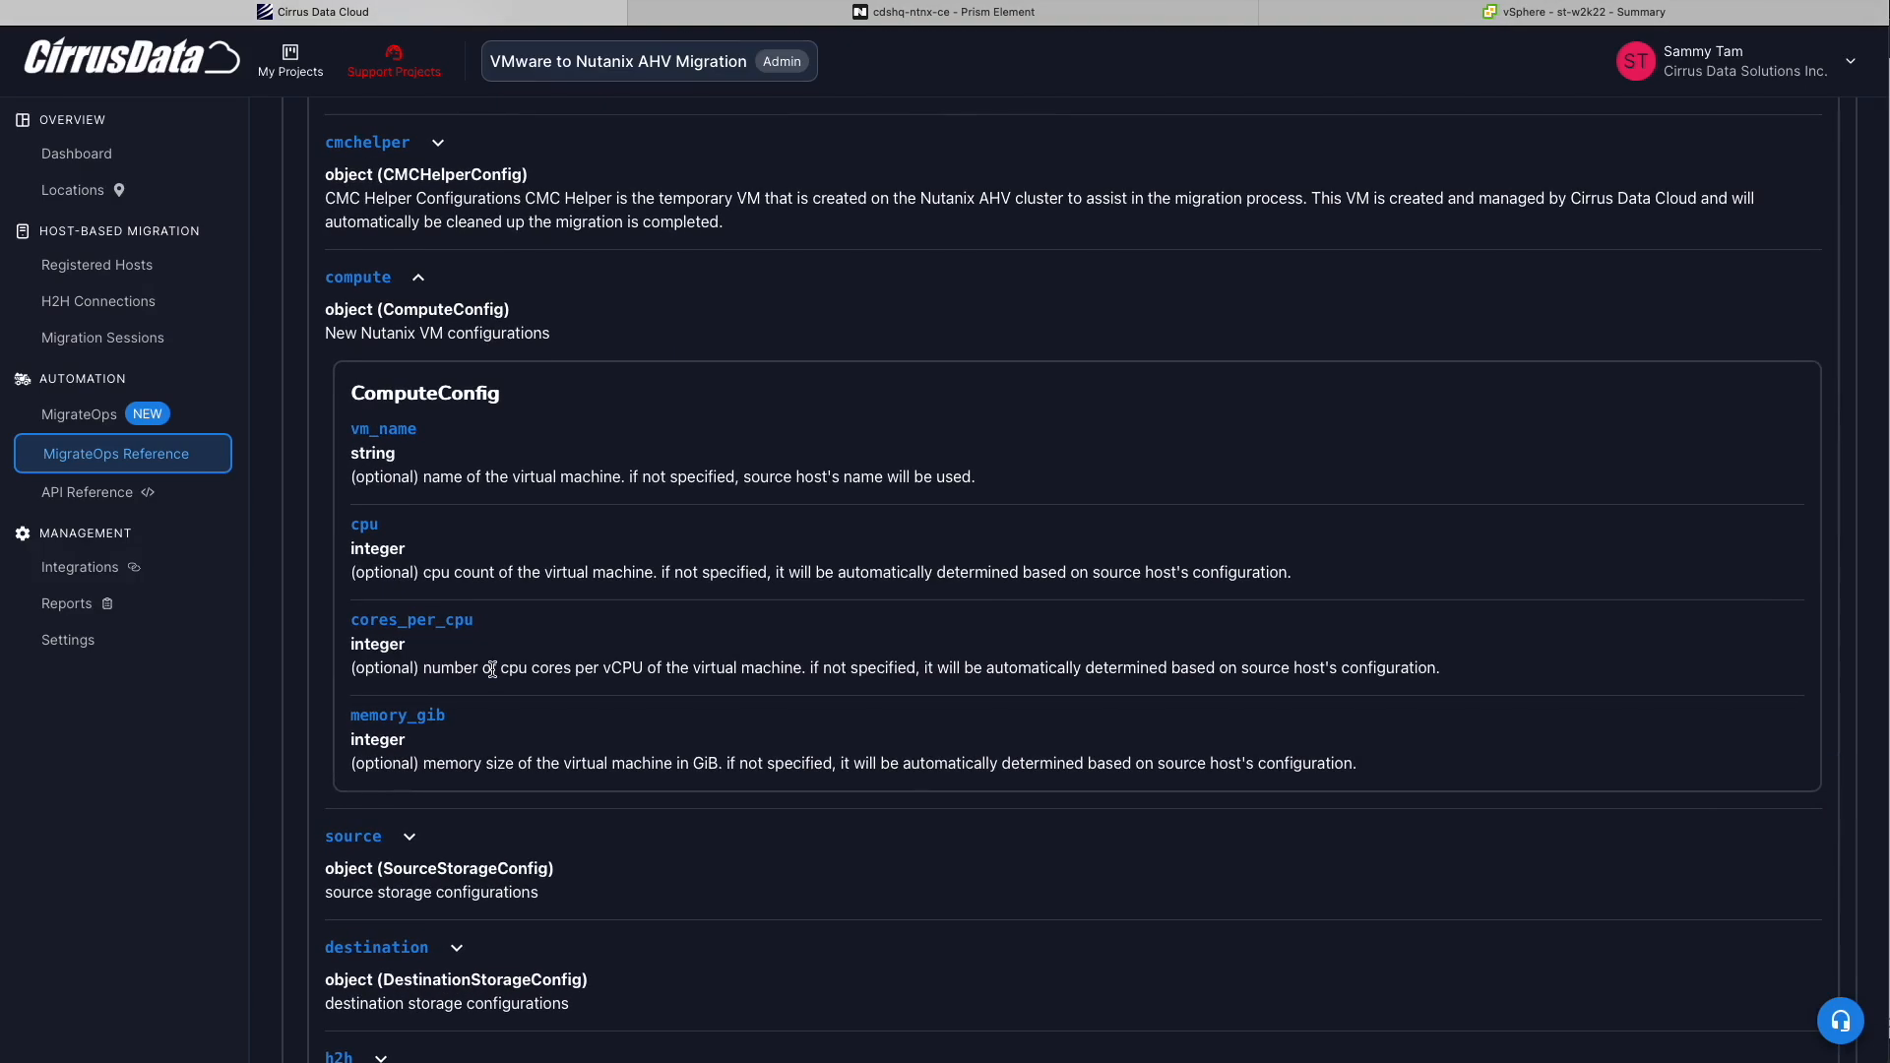
Expand the source object in the recipe reference to examine exclude_source_volumes, and collapse it again
{"action": "left_click", "coordinate": [393, 838]}
{"action": "scroll", "coordinate": [392, 846], "scroll_direction": "down", "scroll_amount": 5}
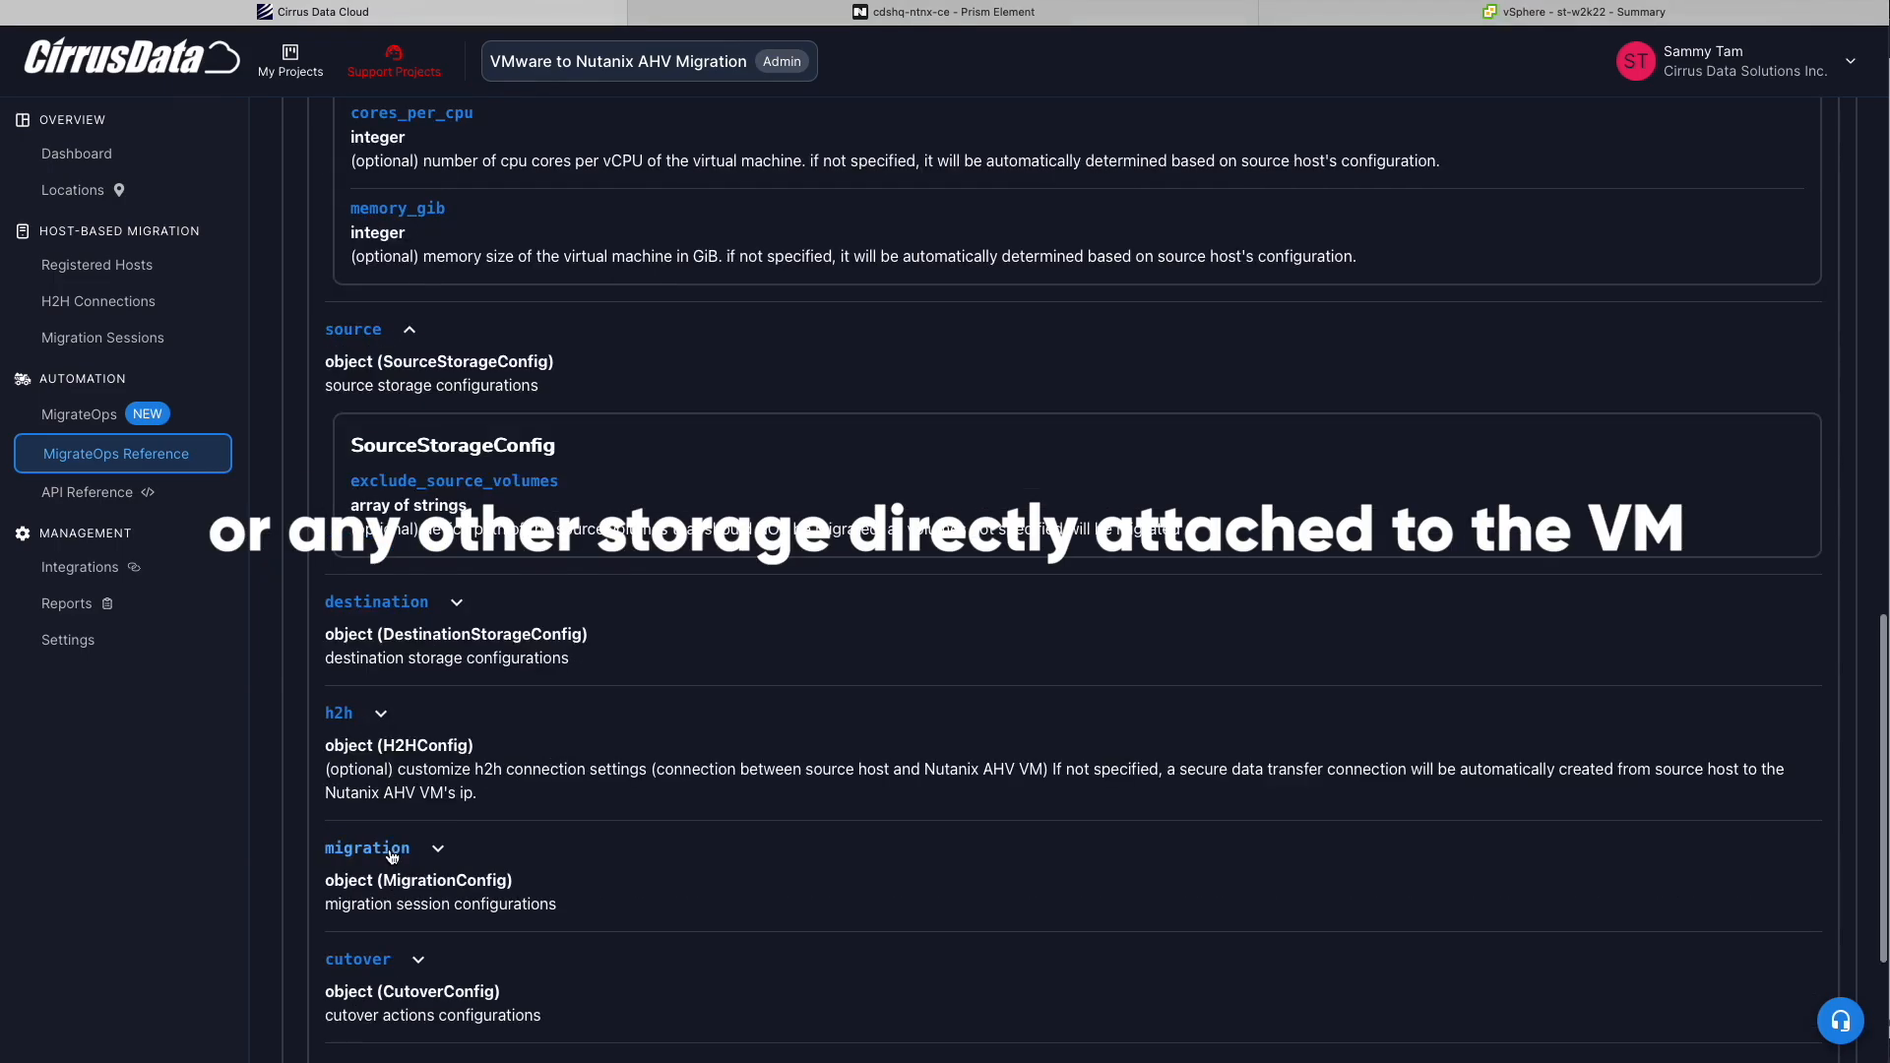
{"action": "left_click", "coordinate": [382, 333]}
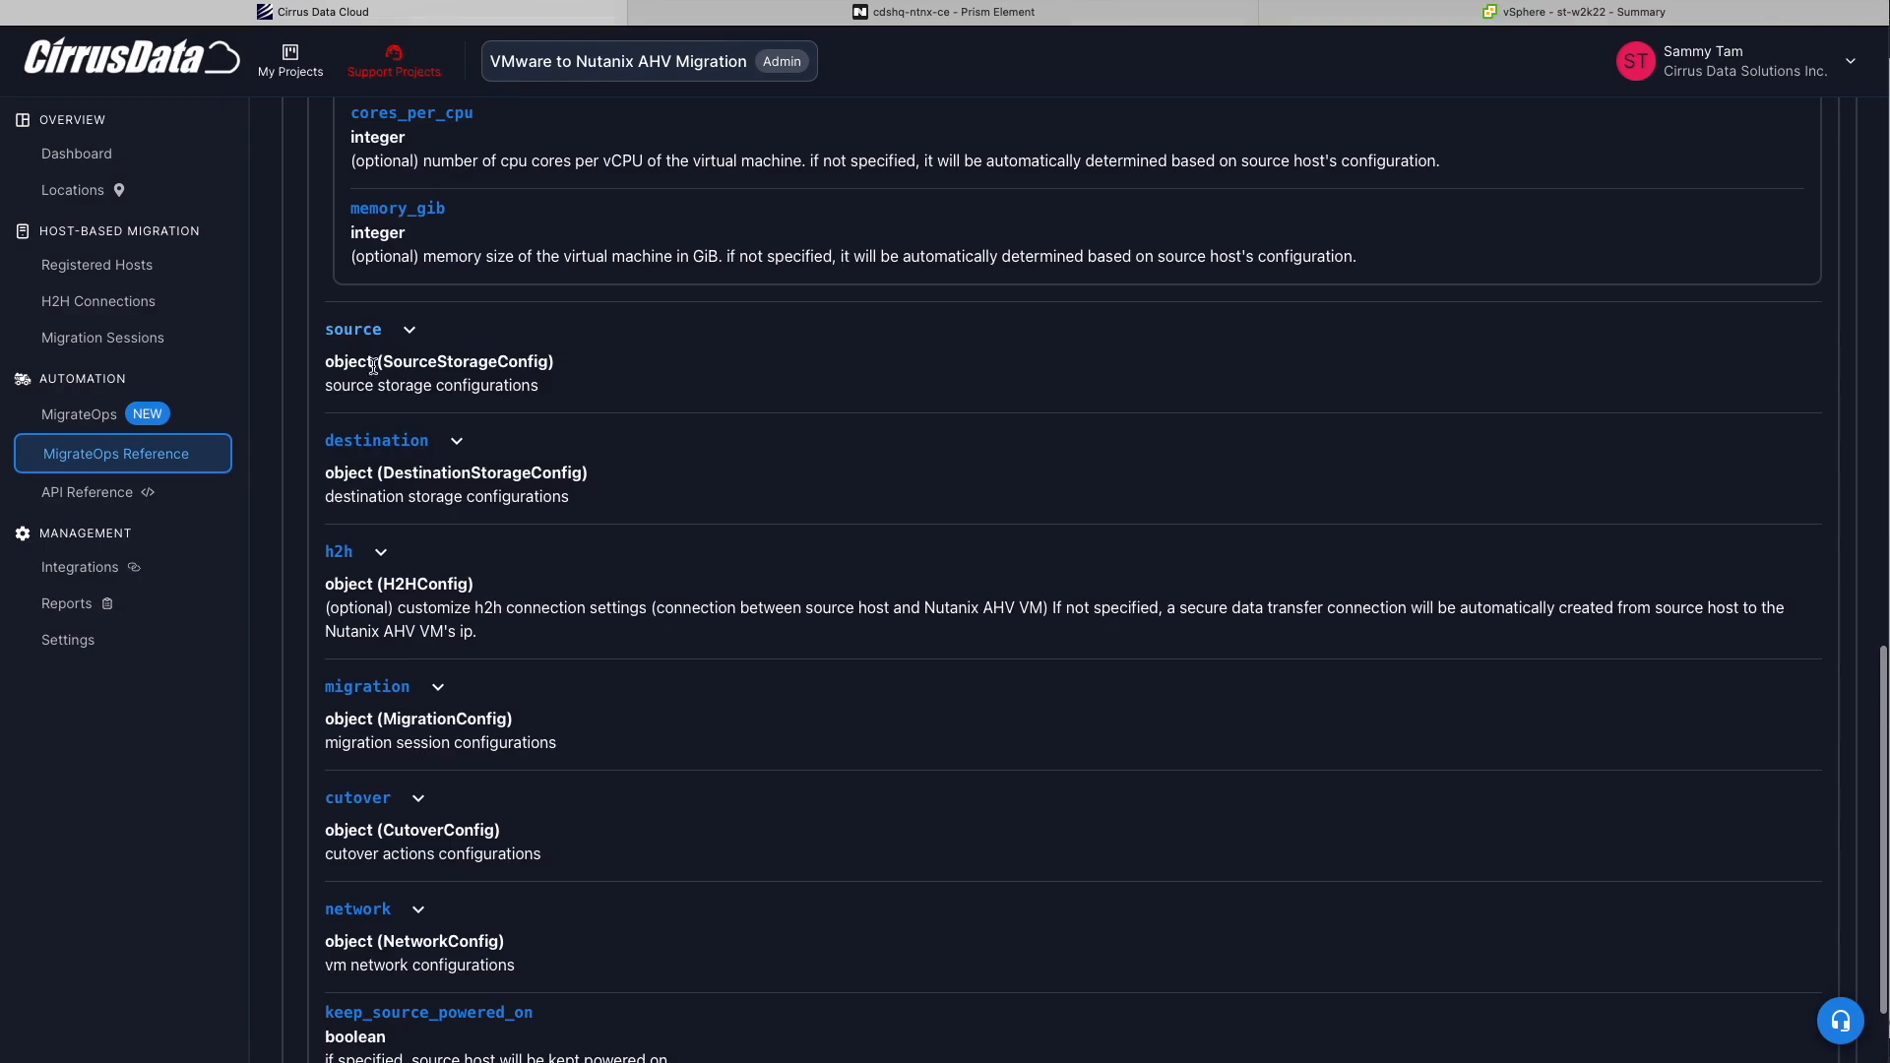
Expand the cutover object and its stop_applications field to examine the host actions available for cutover
{"action": "left_click", "coordinate": [358, 801]}
{"action": "scroll", "coordinate": [375, 847], "scroll_direction": "down", "scroll_amount": 3}
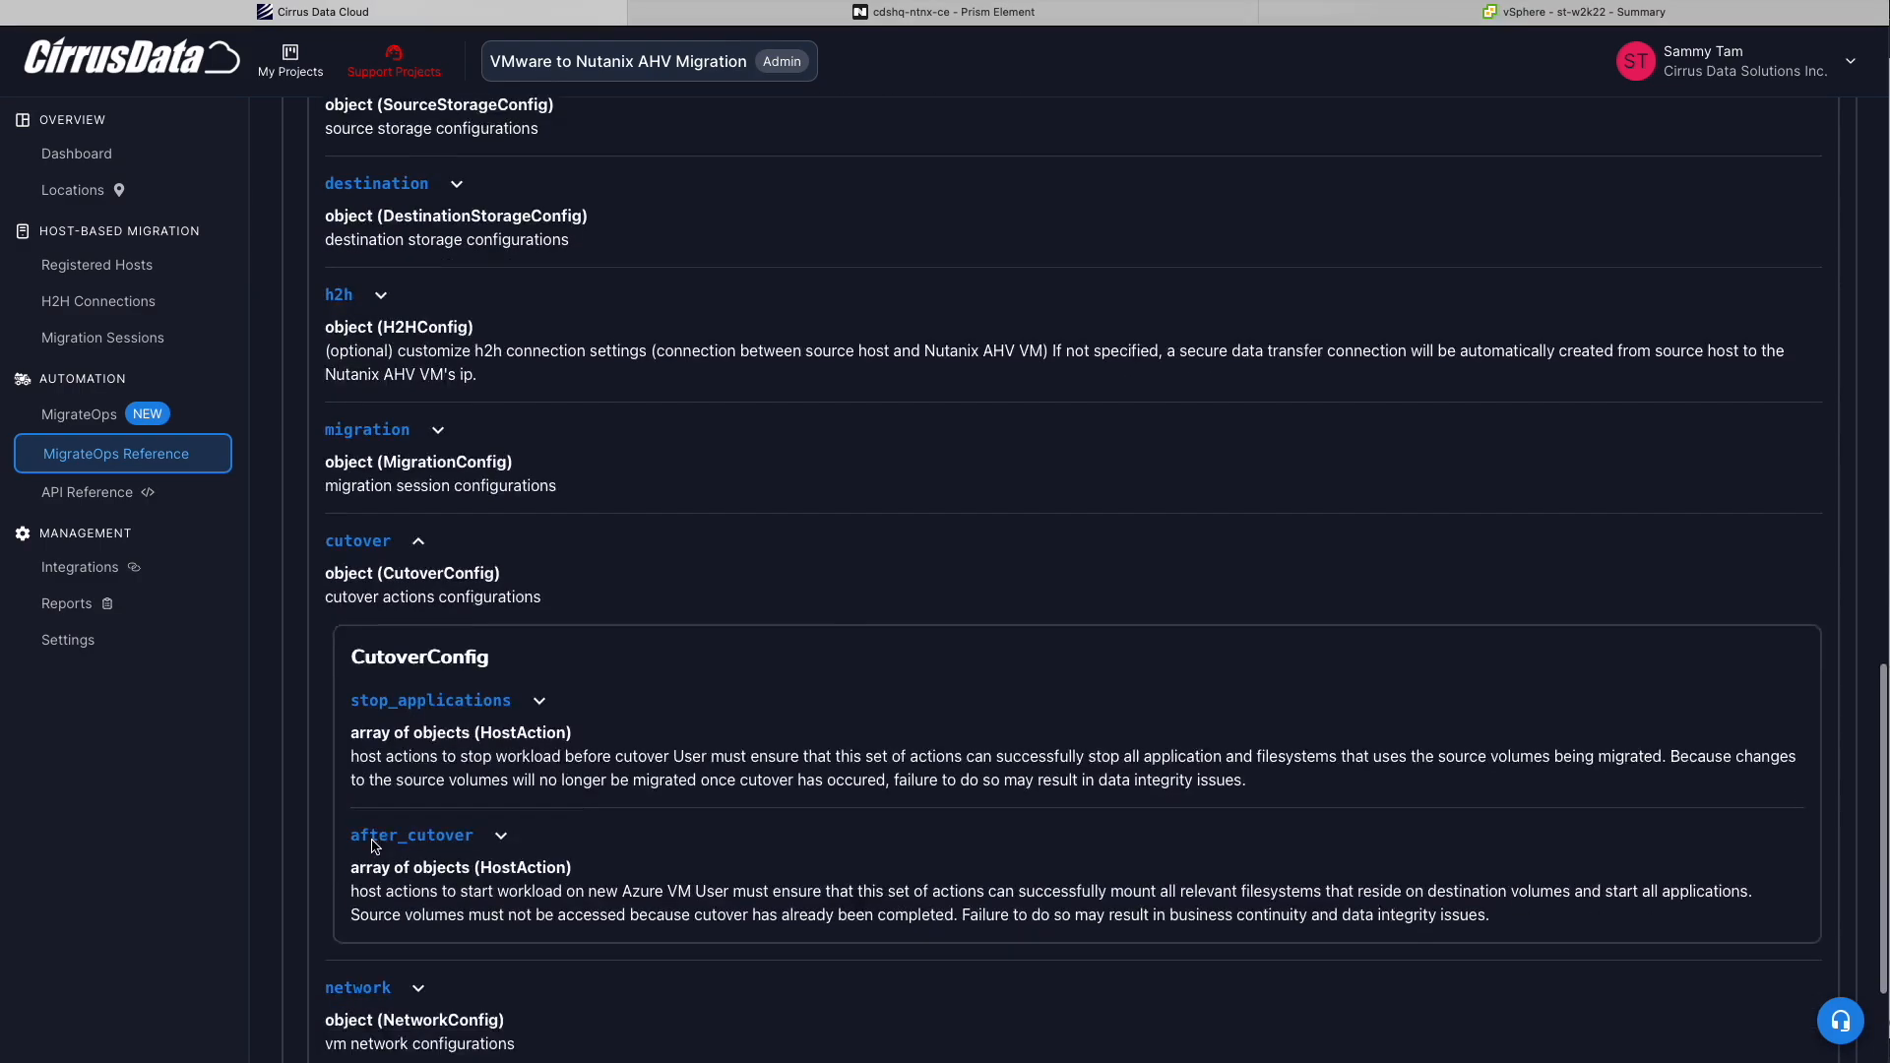
{"action": "scroll", "coordinate": [375, 846], "scroll_direction": "down", "scroll_amount": 2}
{"action": "left_click", "coordinate": [382, 587]}
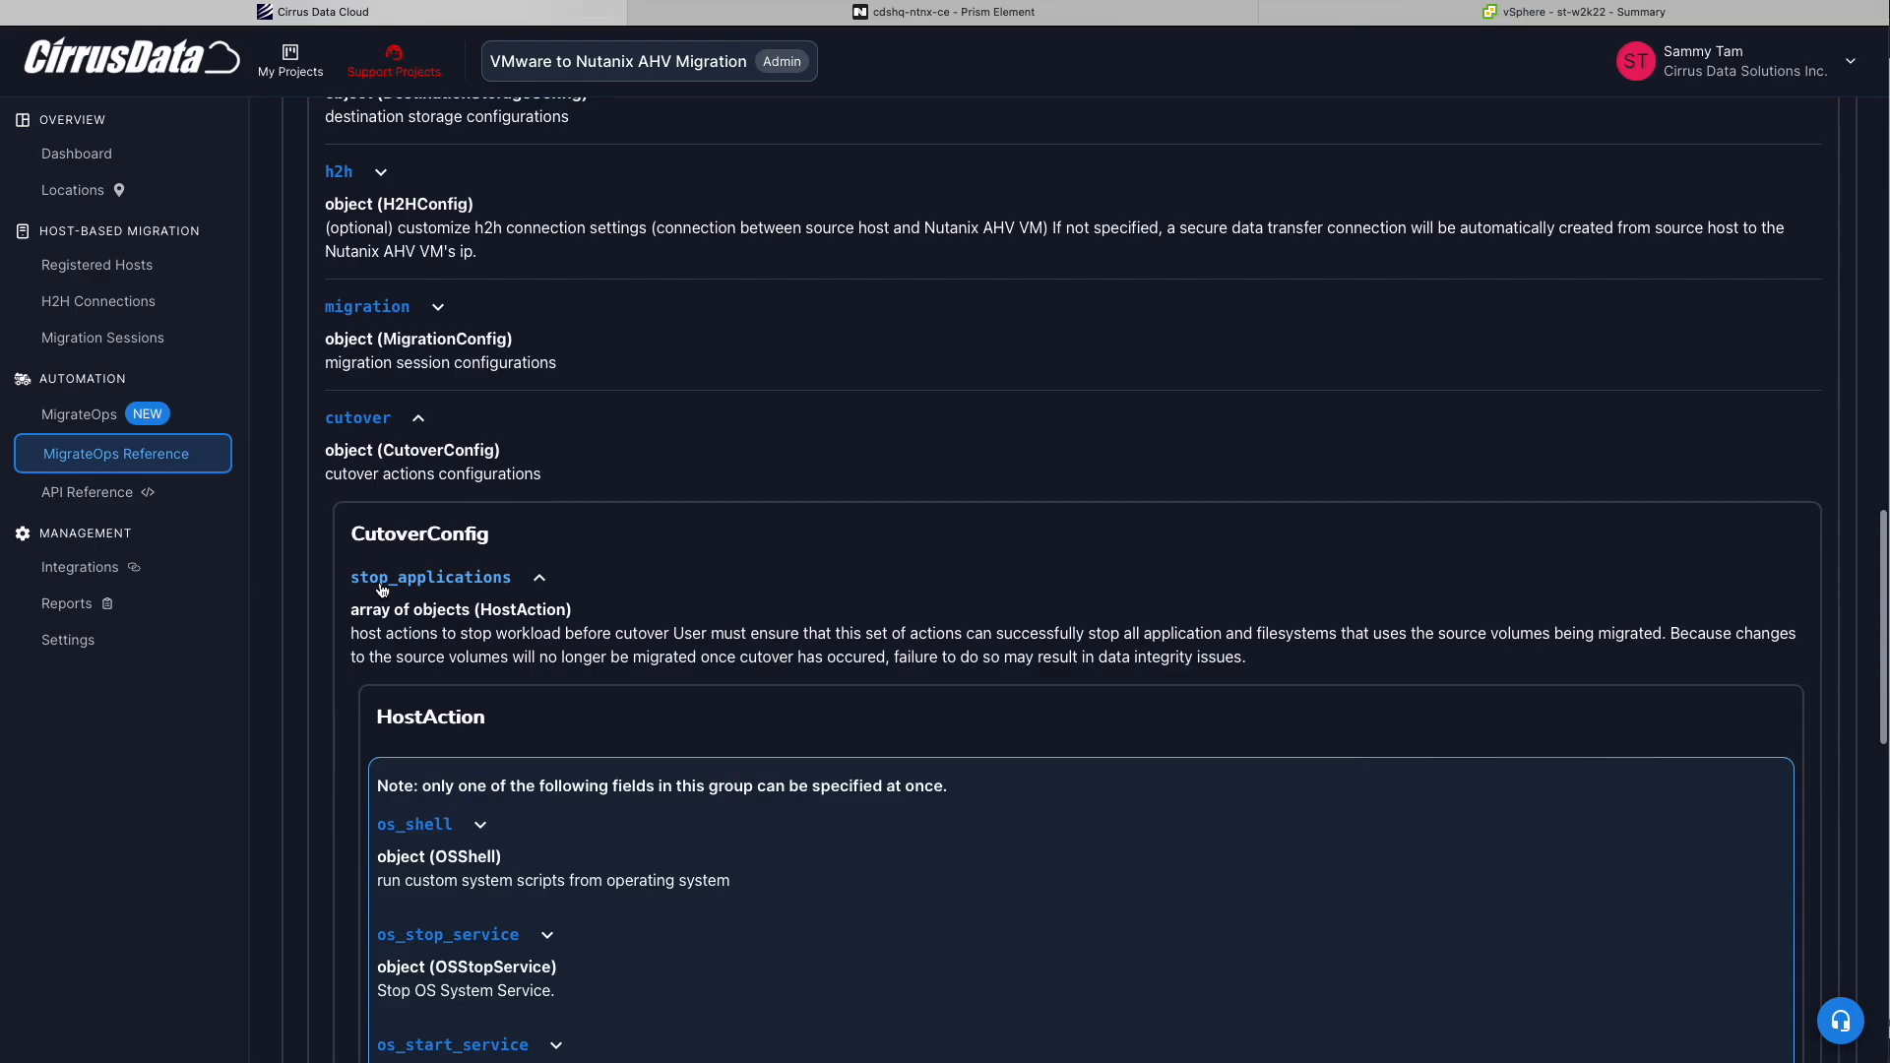
{"action": "scroll", "coordinate": [382, 588], "scroll_direction": "down", "scroll_amount": 3}
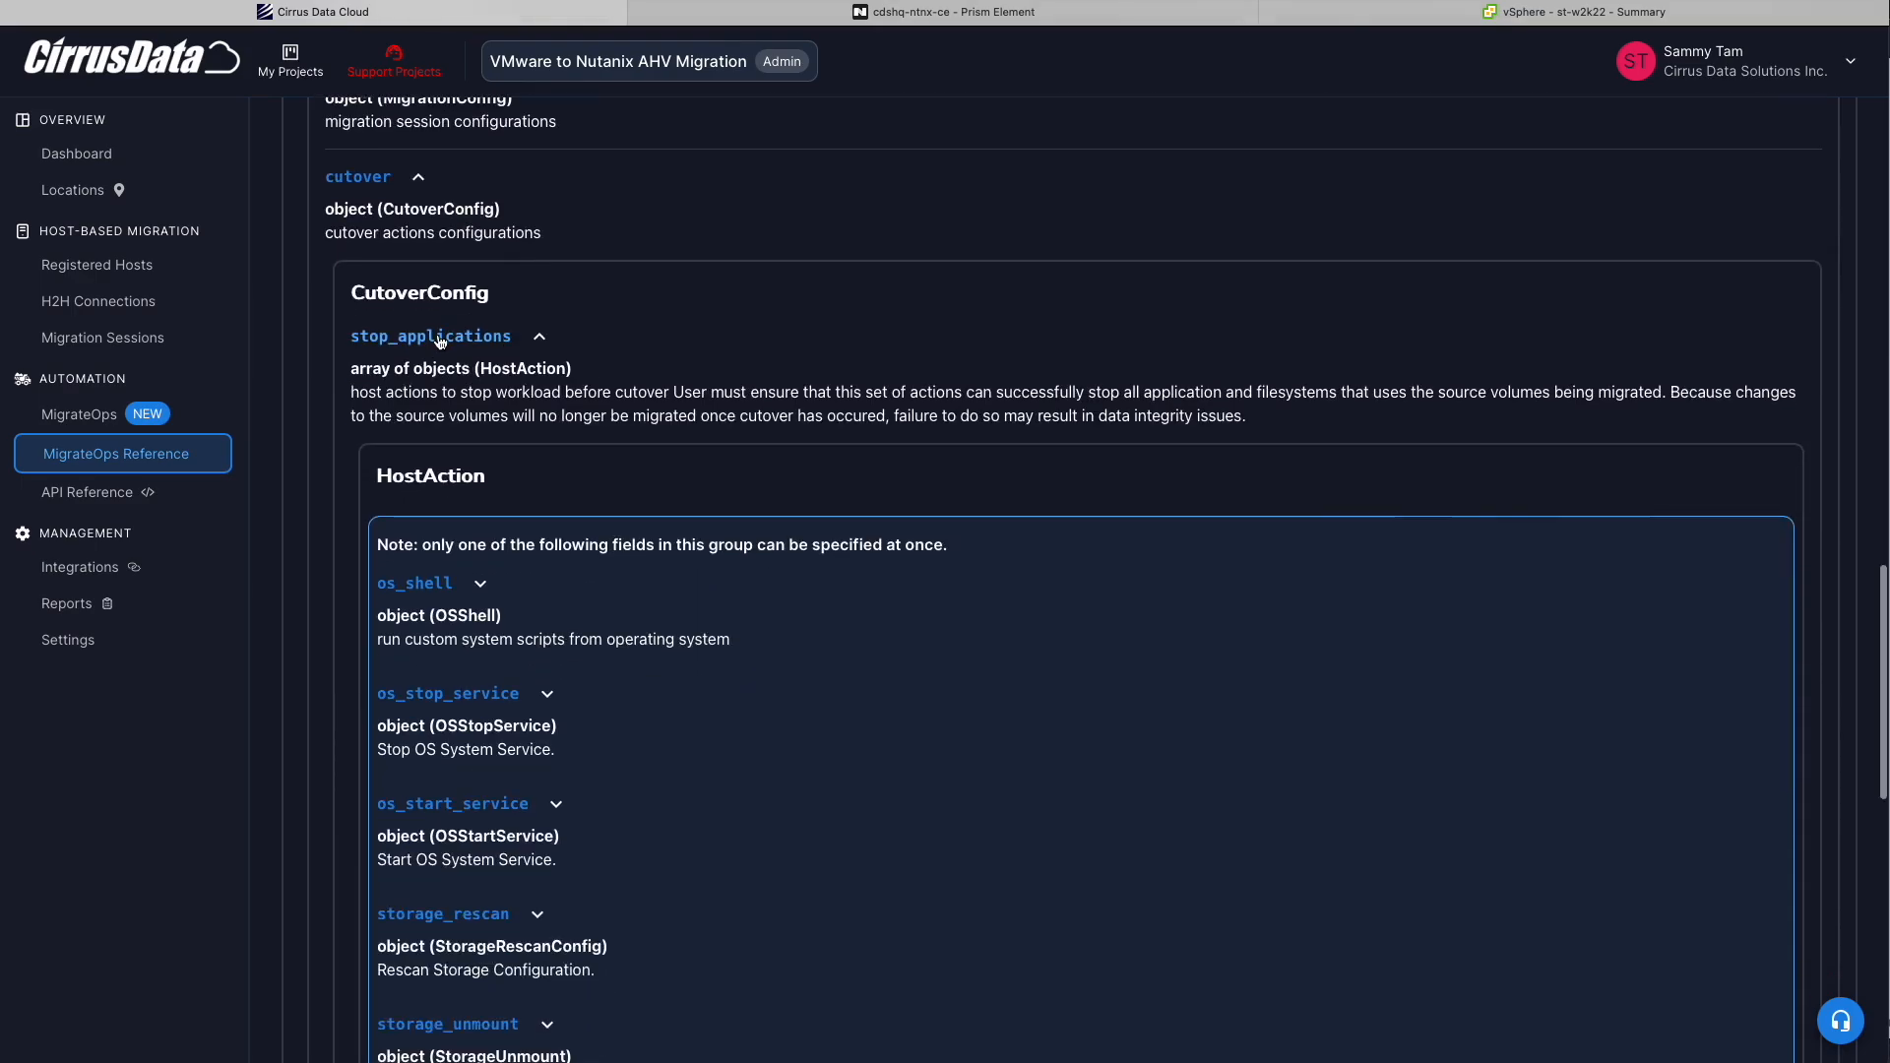
{"action": "scroll", "coordinate": [441, 341], "scroll_direction": "up", "scroll_amount": 5}
Expand the cmchelper object and examine its image field for the default helper image name and download URL
{"action": "left_click", "coordinate": [399, 349]}
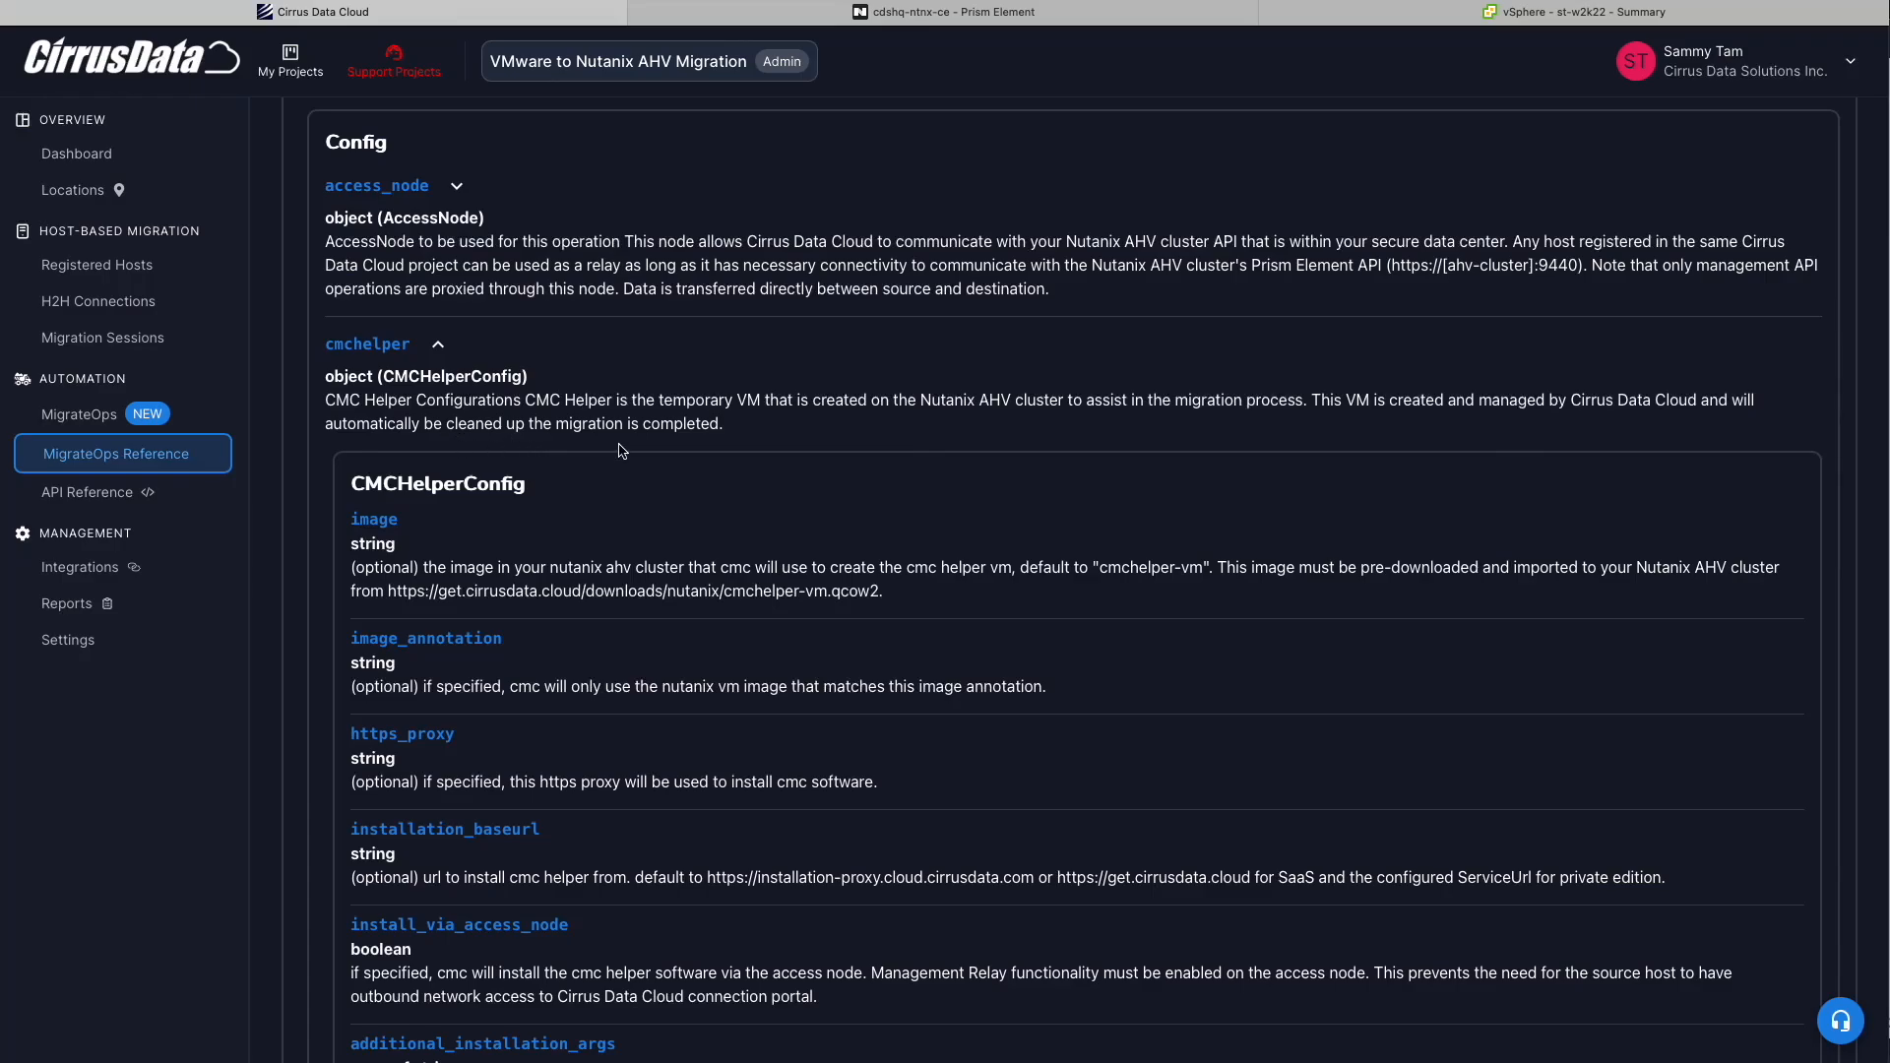
{"action": "left_click_drag", "start_coordinate": [347, 518], "coordinate": [433, 517]}
{"action": "left_click", "coordinate": [435, 518]}
{"action": "scroll", "coordinate": [1123, 573], "scroll_direction": "up", "scroll_amount": 3}
{"action": "scroll", "coordinate": [1298, 568], "scroll_direction": "down", "scroll_amount": 1}
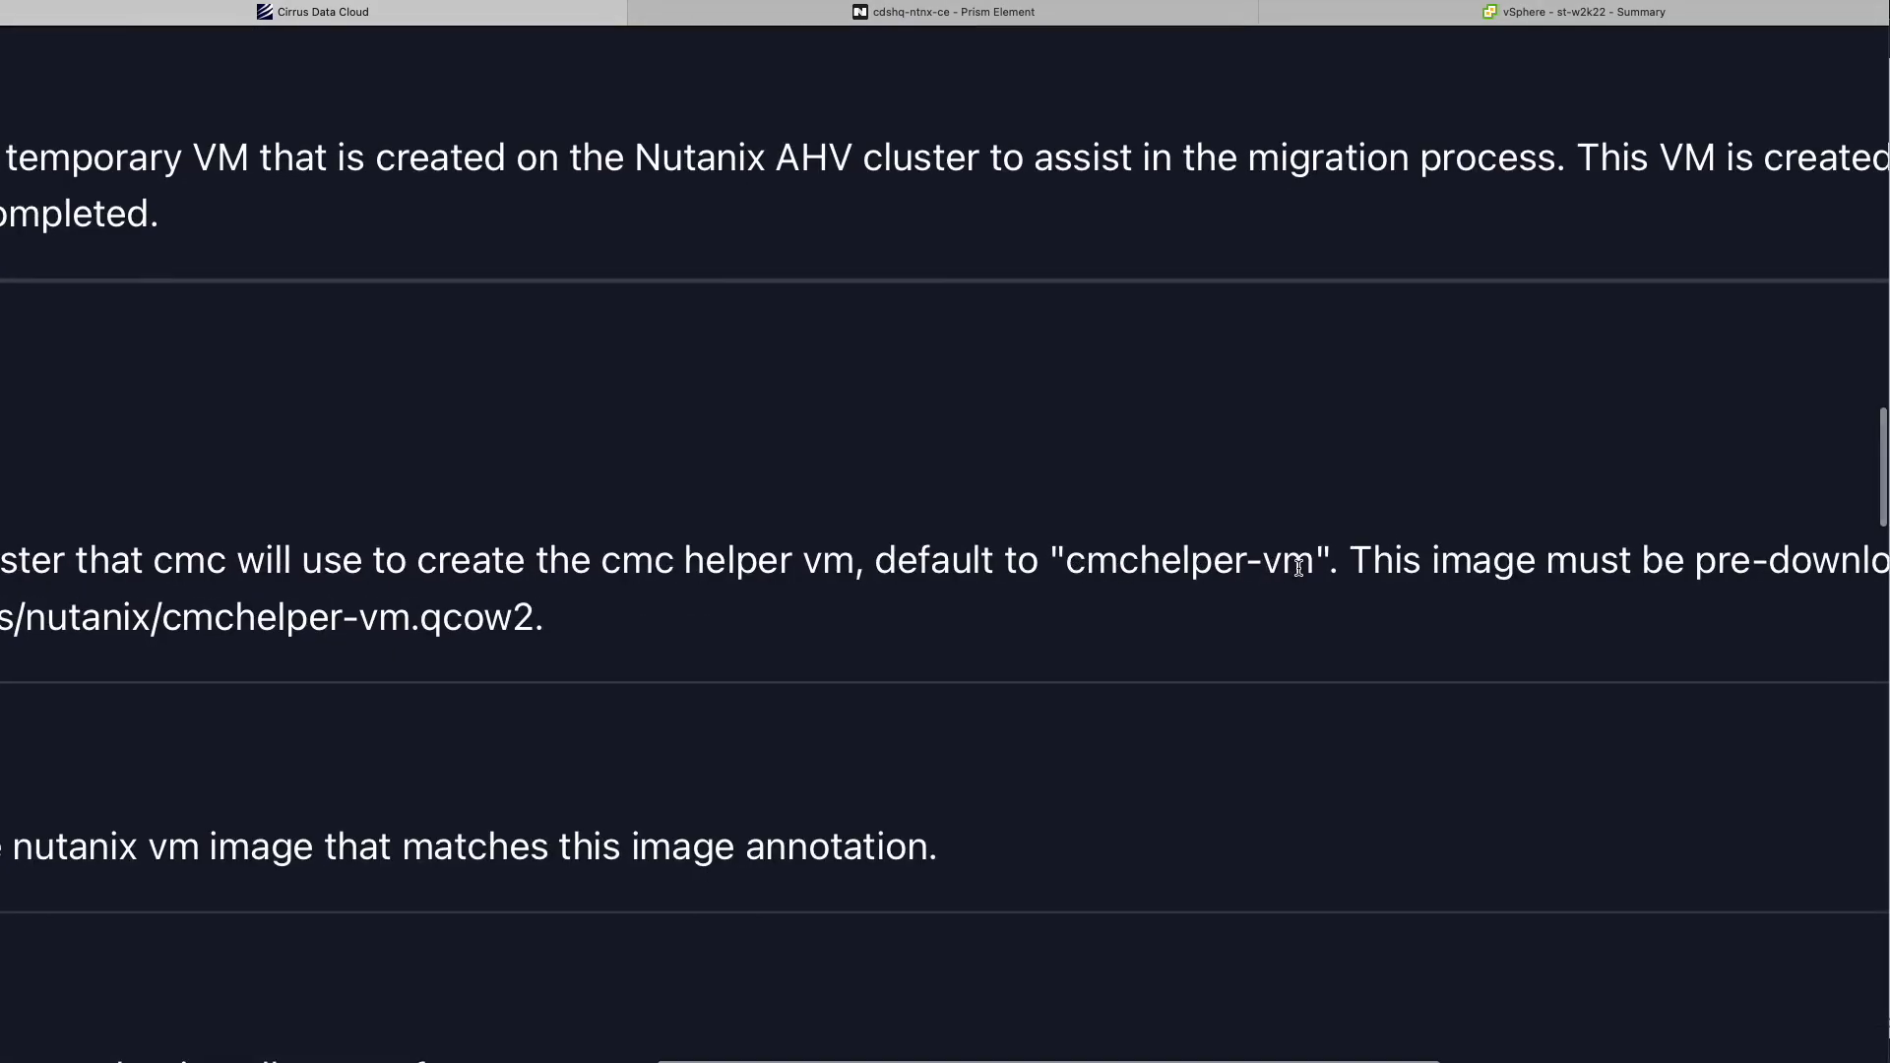
{"action": "scroll", "coordinate": [1298, 568], "scroll_direction": "down", "scroll_amount": 5}
{"action": "left_click_drag", "start_coordinate": [209, 592], "coordinate": [891, 593]}
{"action": "left_click", "coordinate": [891, 594]}
Switch to Prism Element, check the cluster's image configuration, and look at the URL source in the Create Image form without saving
{"action": "left_click", "coordinate": [1072, 16]}
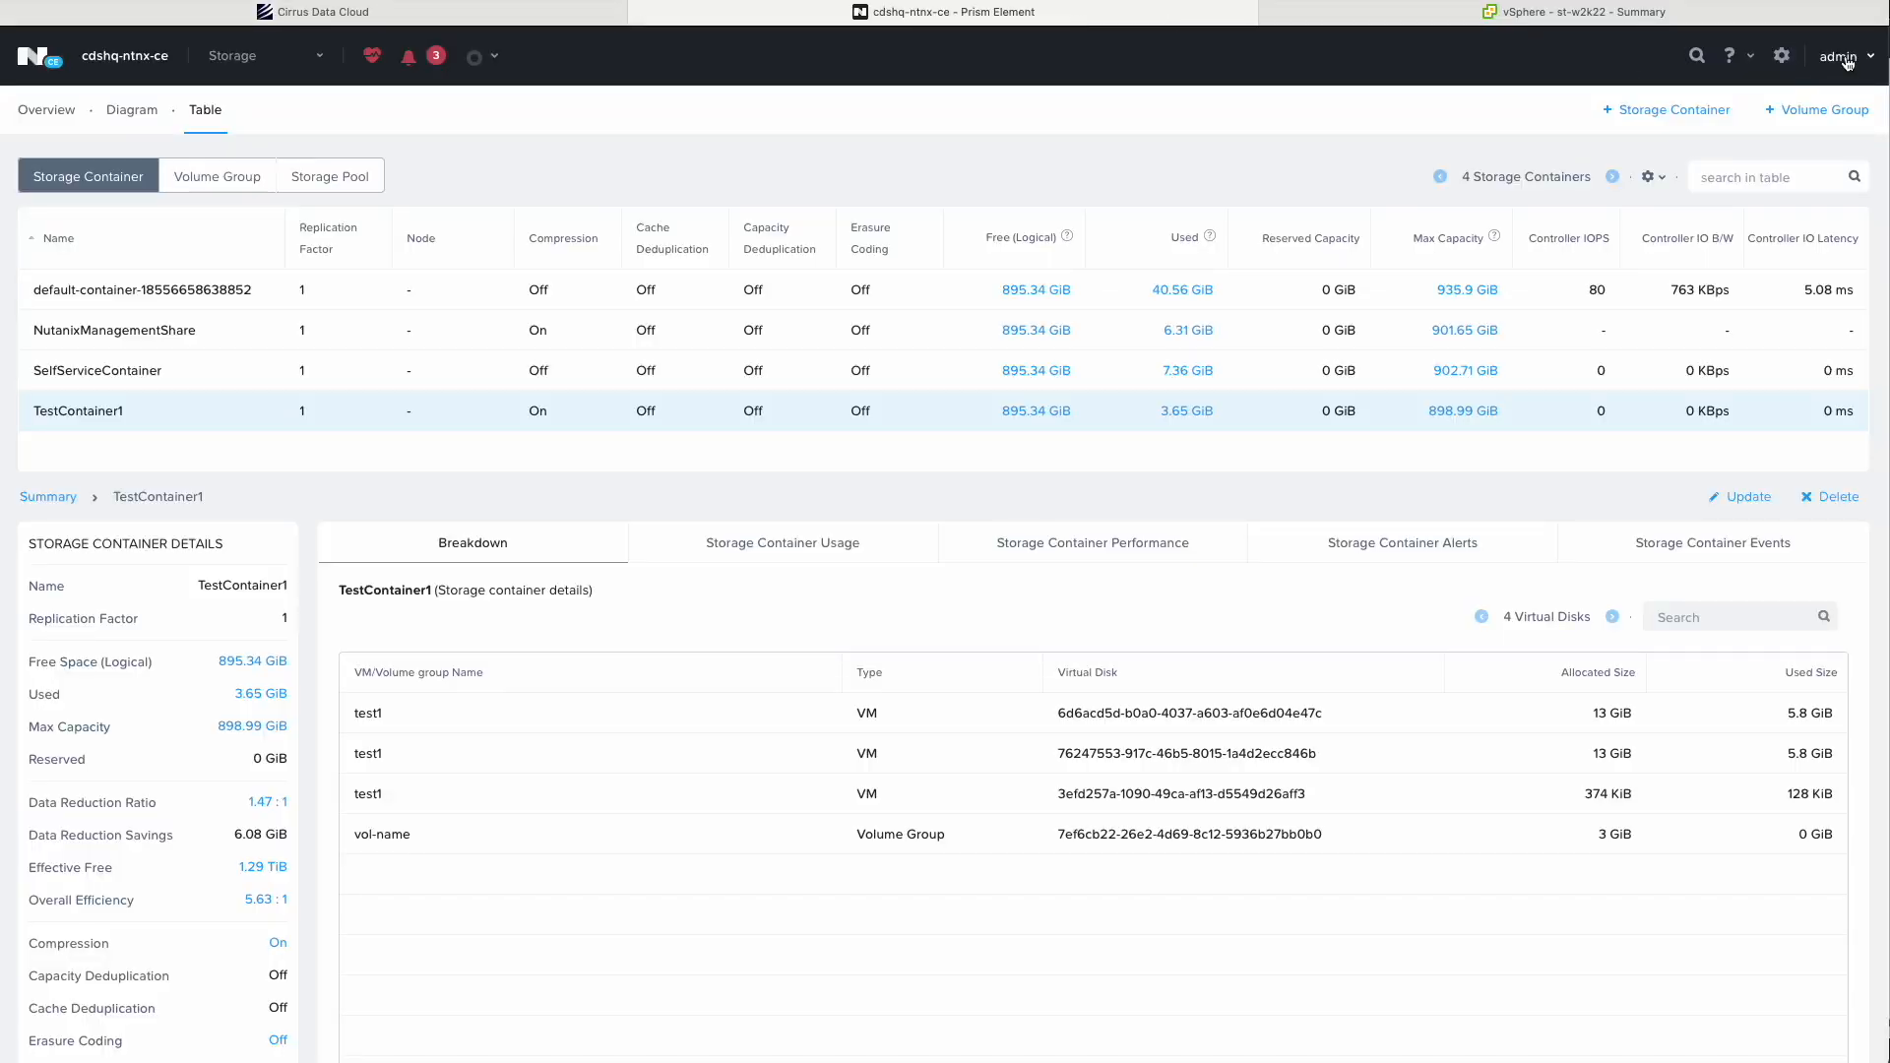
{"action": "left_click", "coordinate": [1781, 57]}
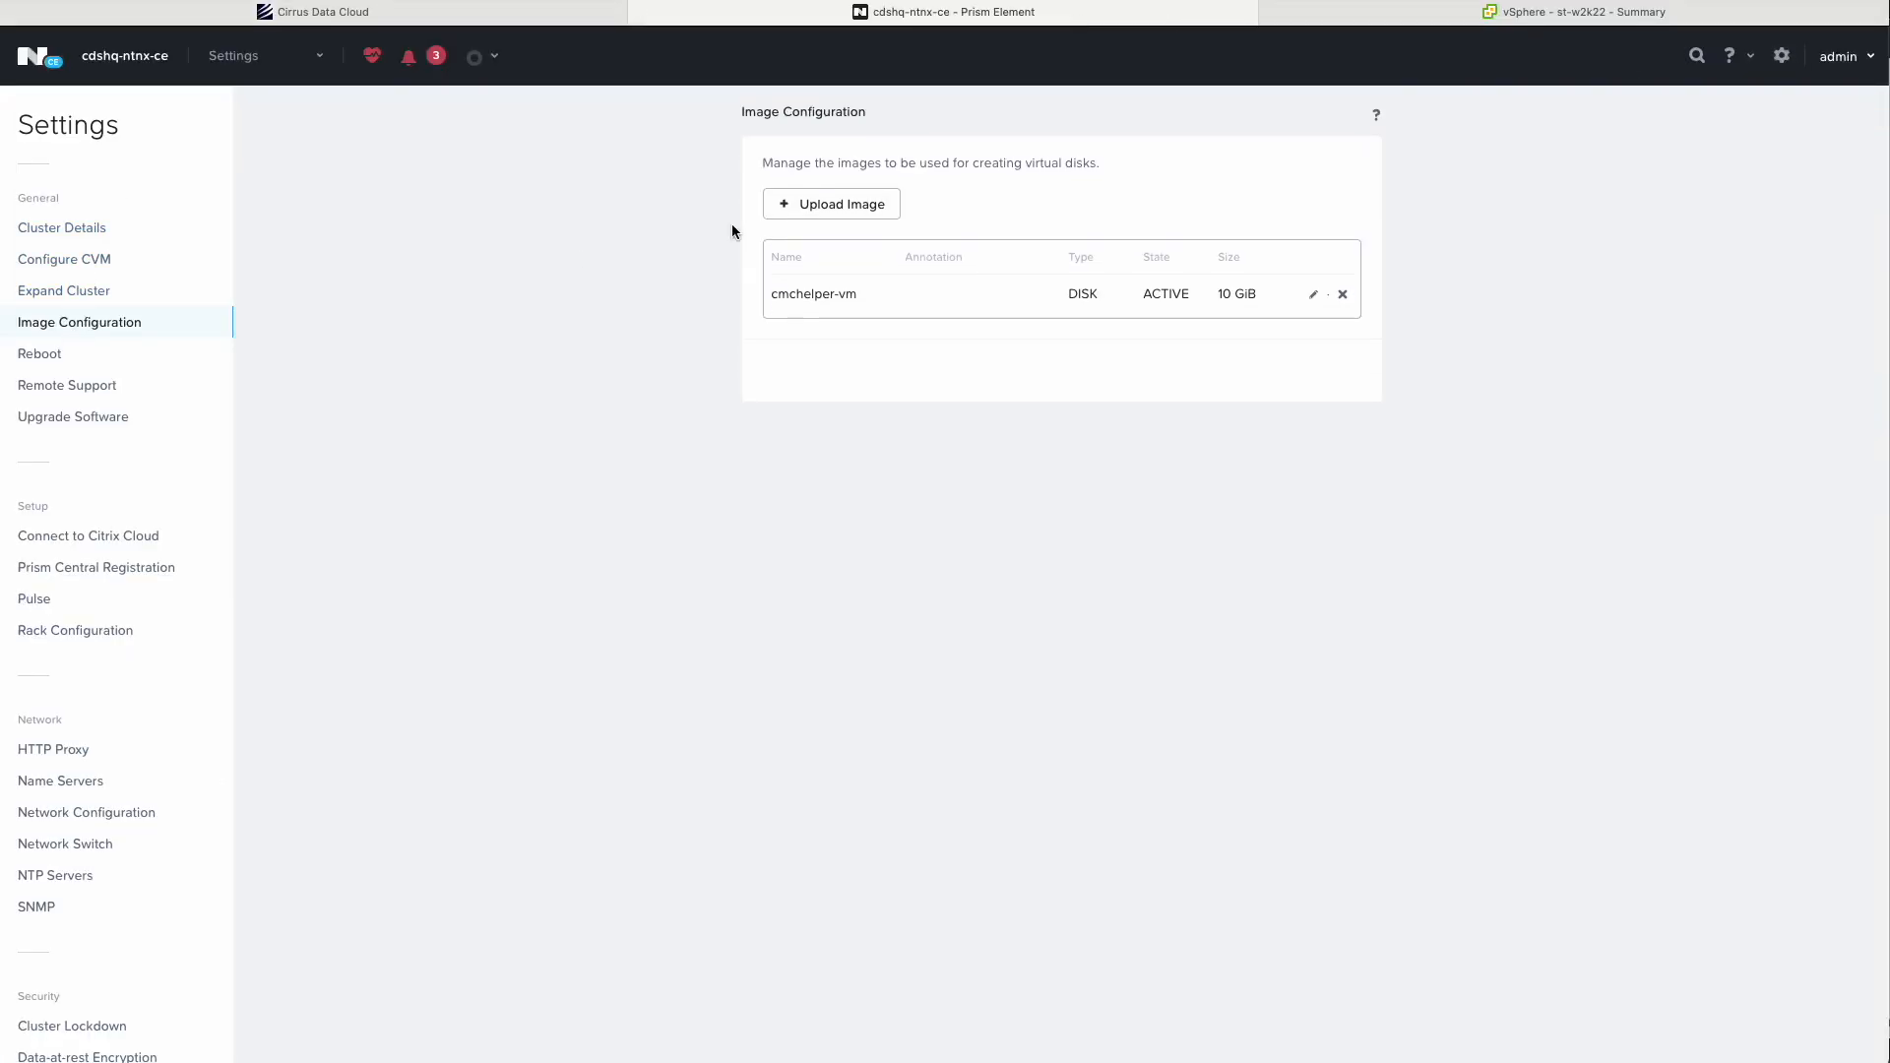
{"action": "left_click", "coordinate": [800, 214]}
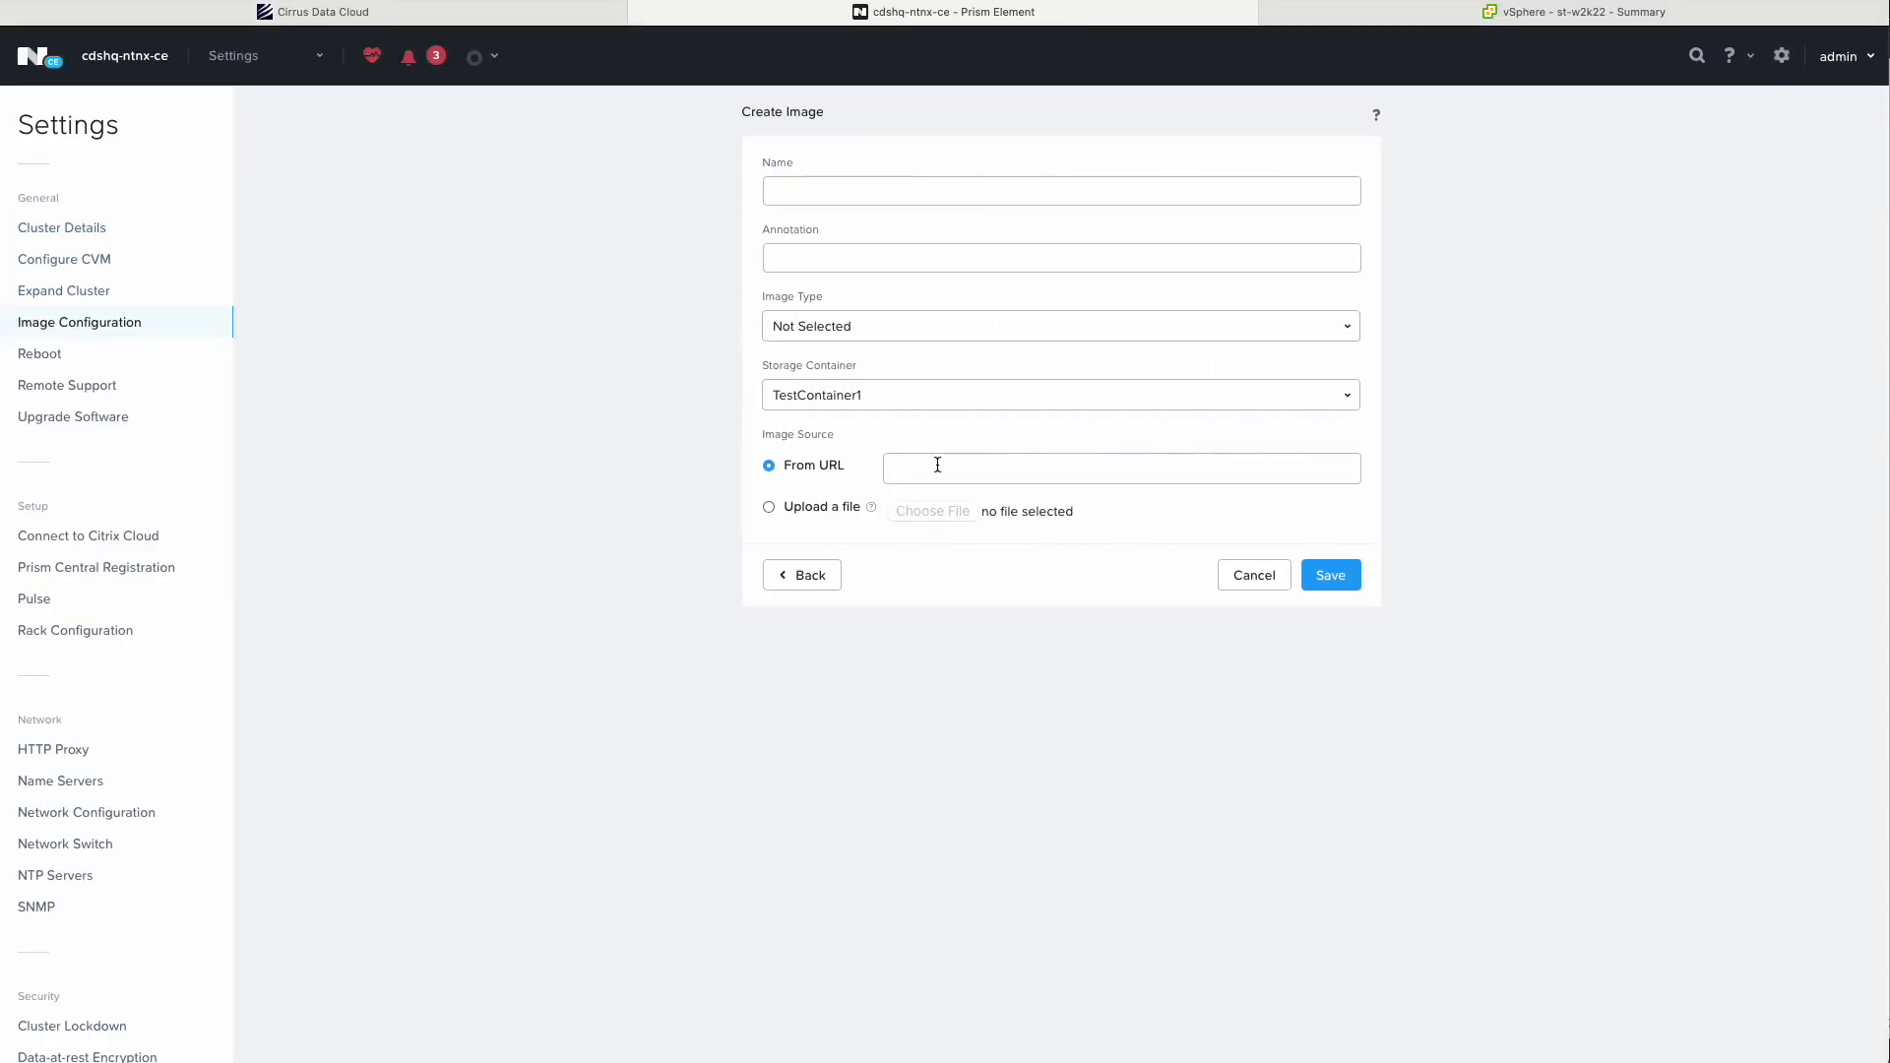
{"action": "left_click", "coordinate": [937, 466]}
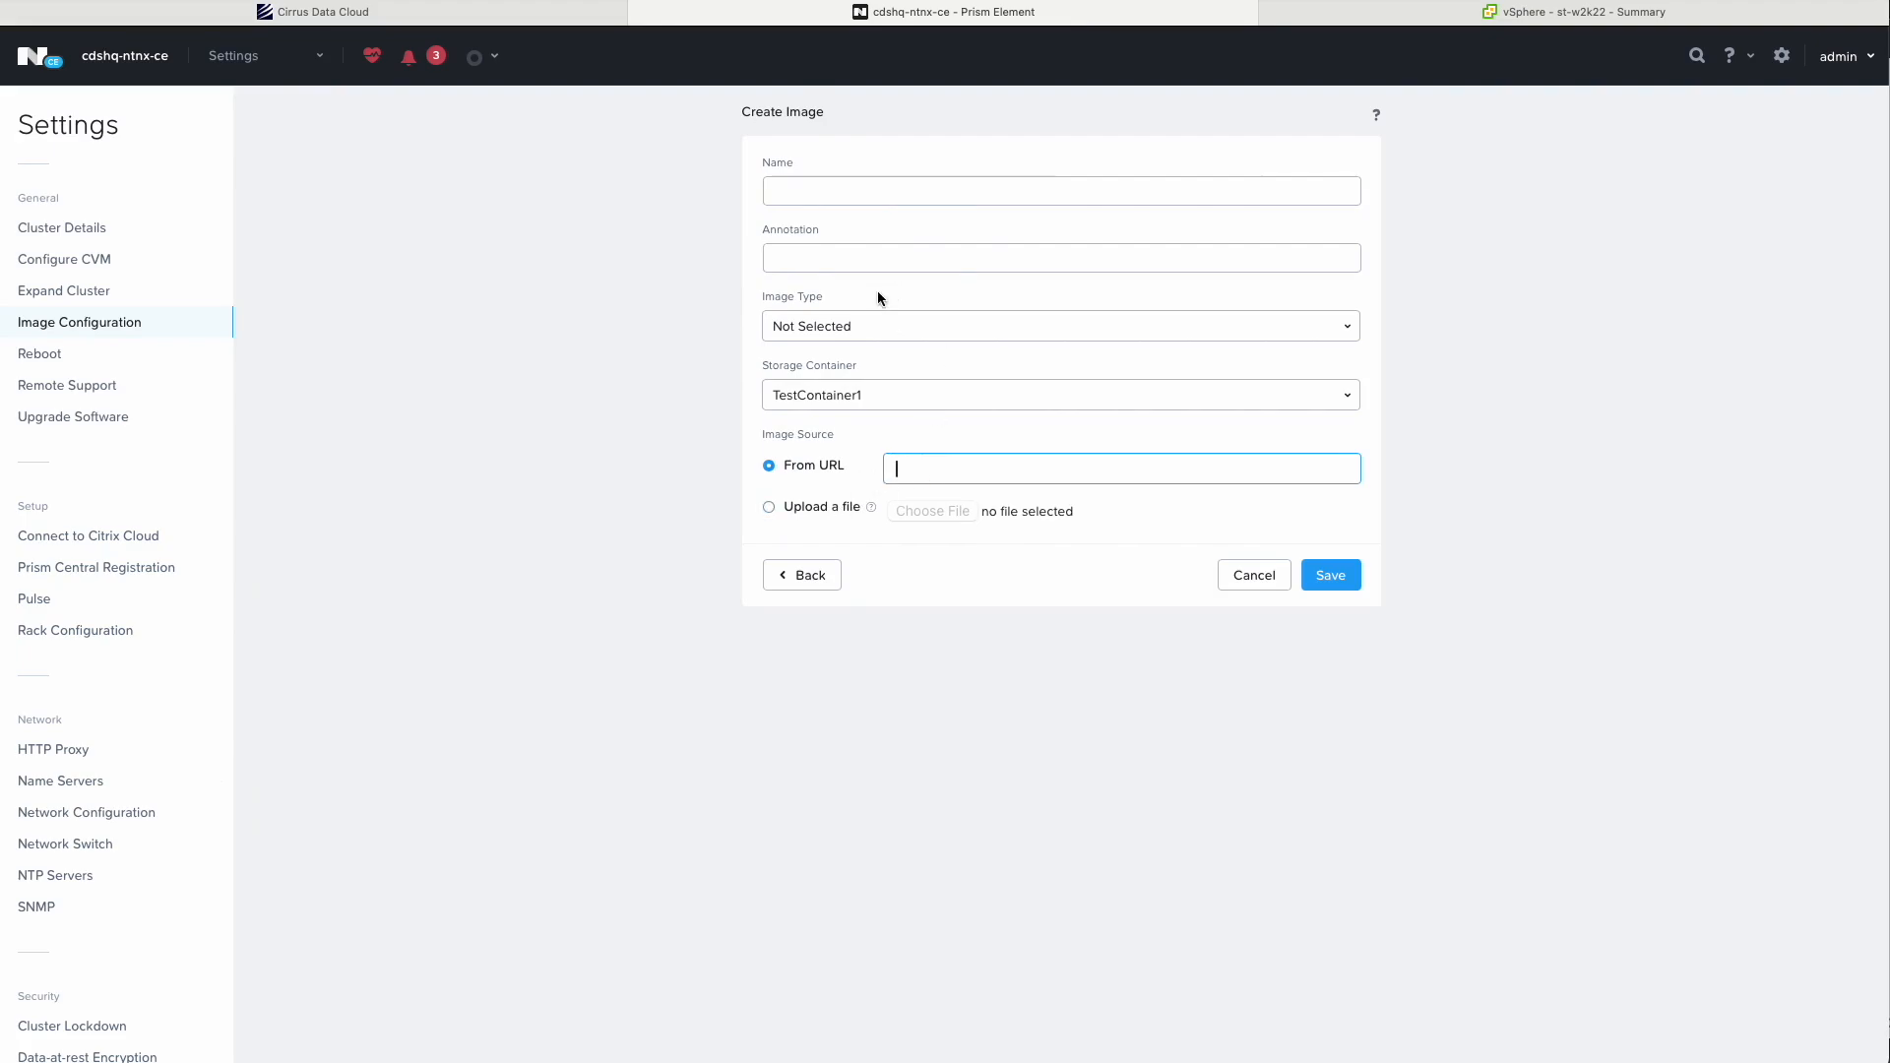
{"action": "left_click", "coordinate": [1251, 584]}
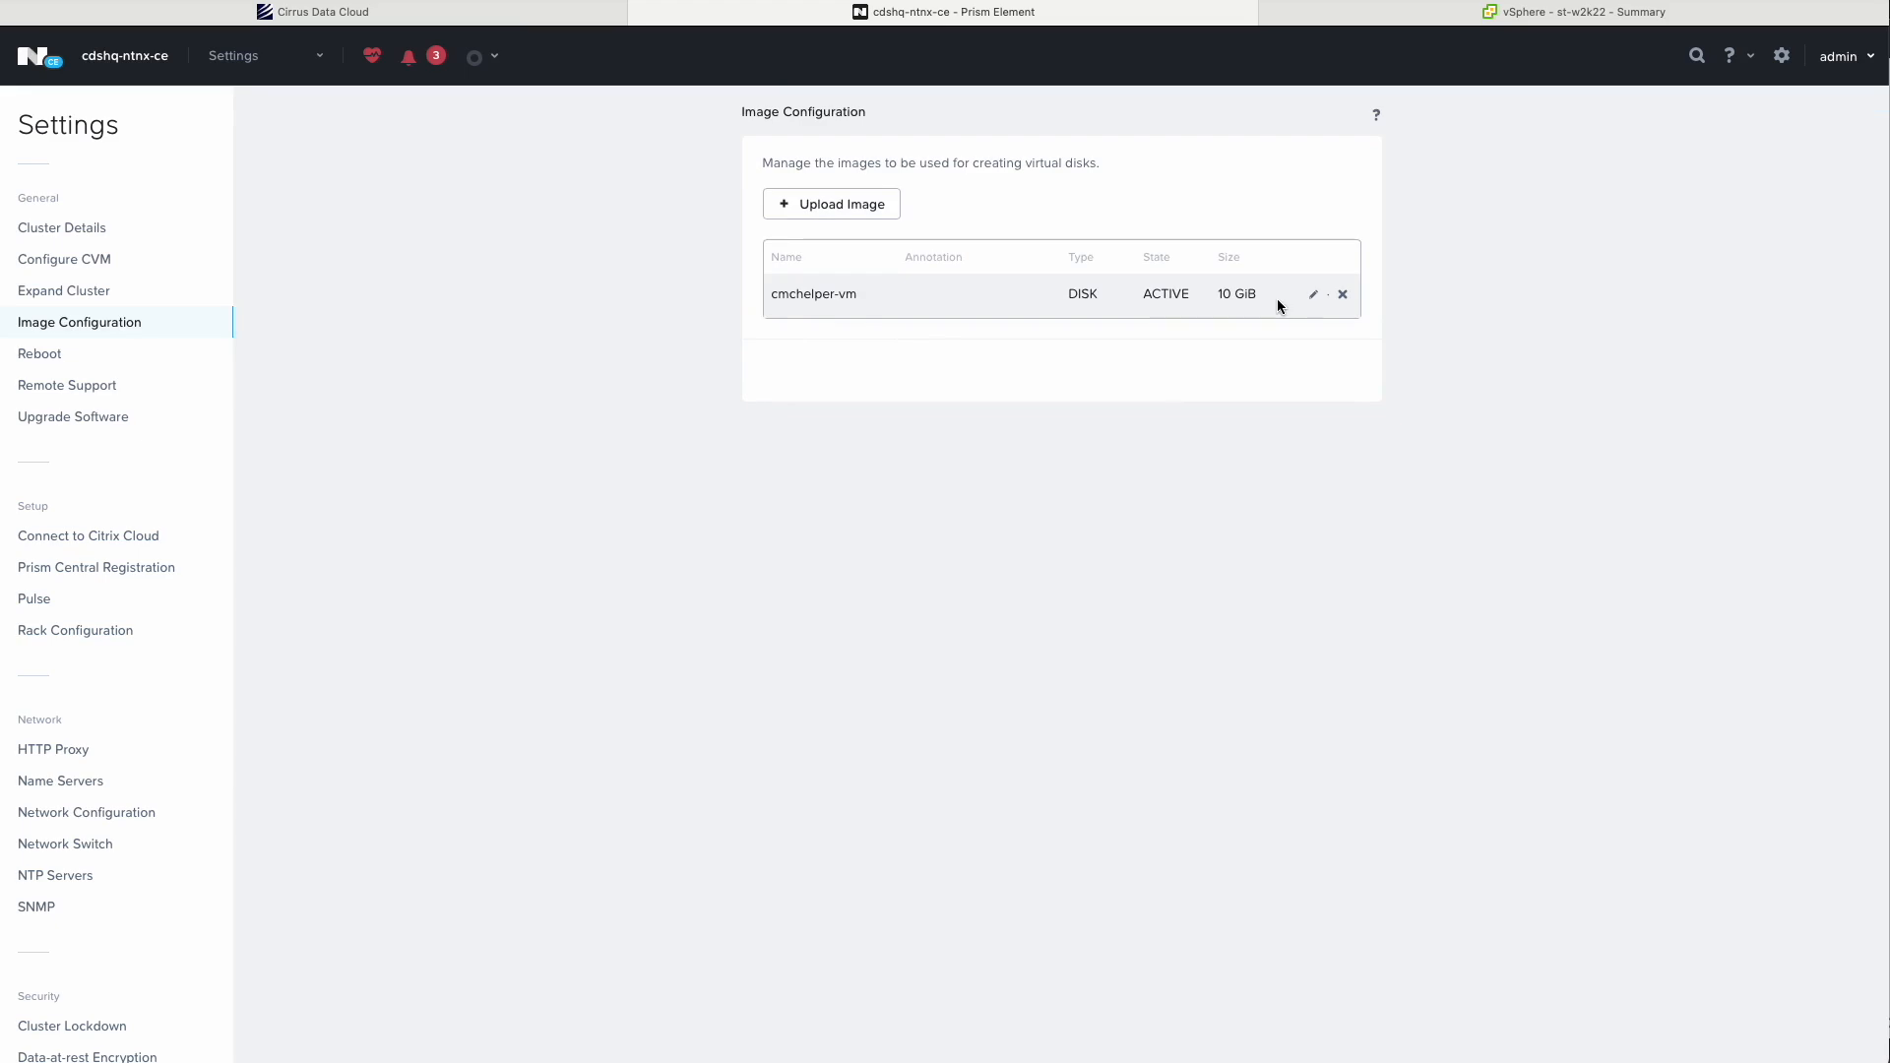
Switch back to Cirrus Data Cloud and start adding a Nutanix AHV integration to the project
{"action": "left_click", "coordinate": [450, 22]}
{"action": "left_click", "coordinate": [87, 564]}
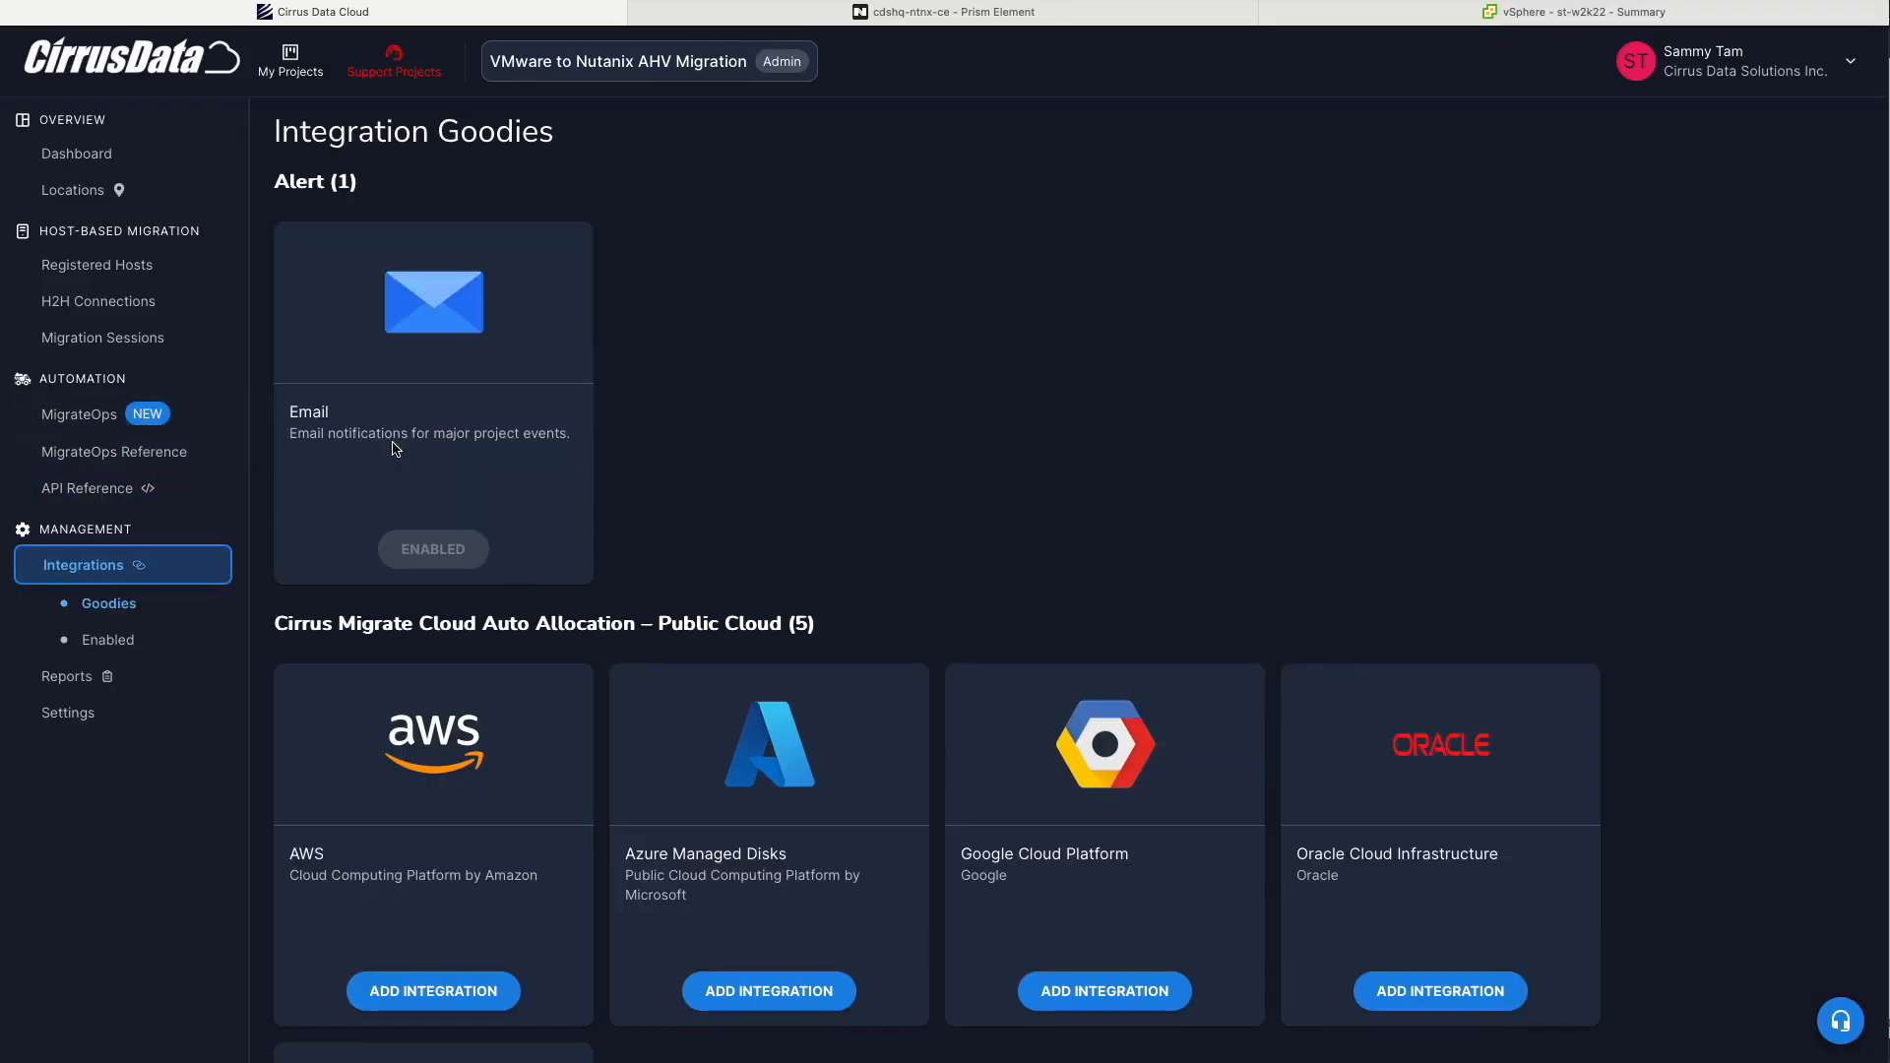
{"action": "scroll", "coordinate": [421, 669], "scroll_direction": "down", "scroll_amount": 20}
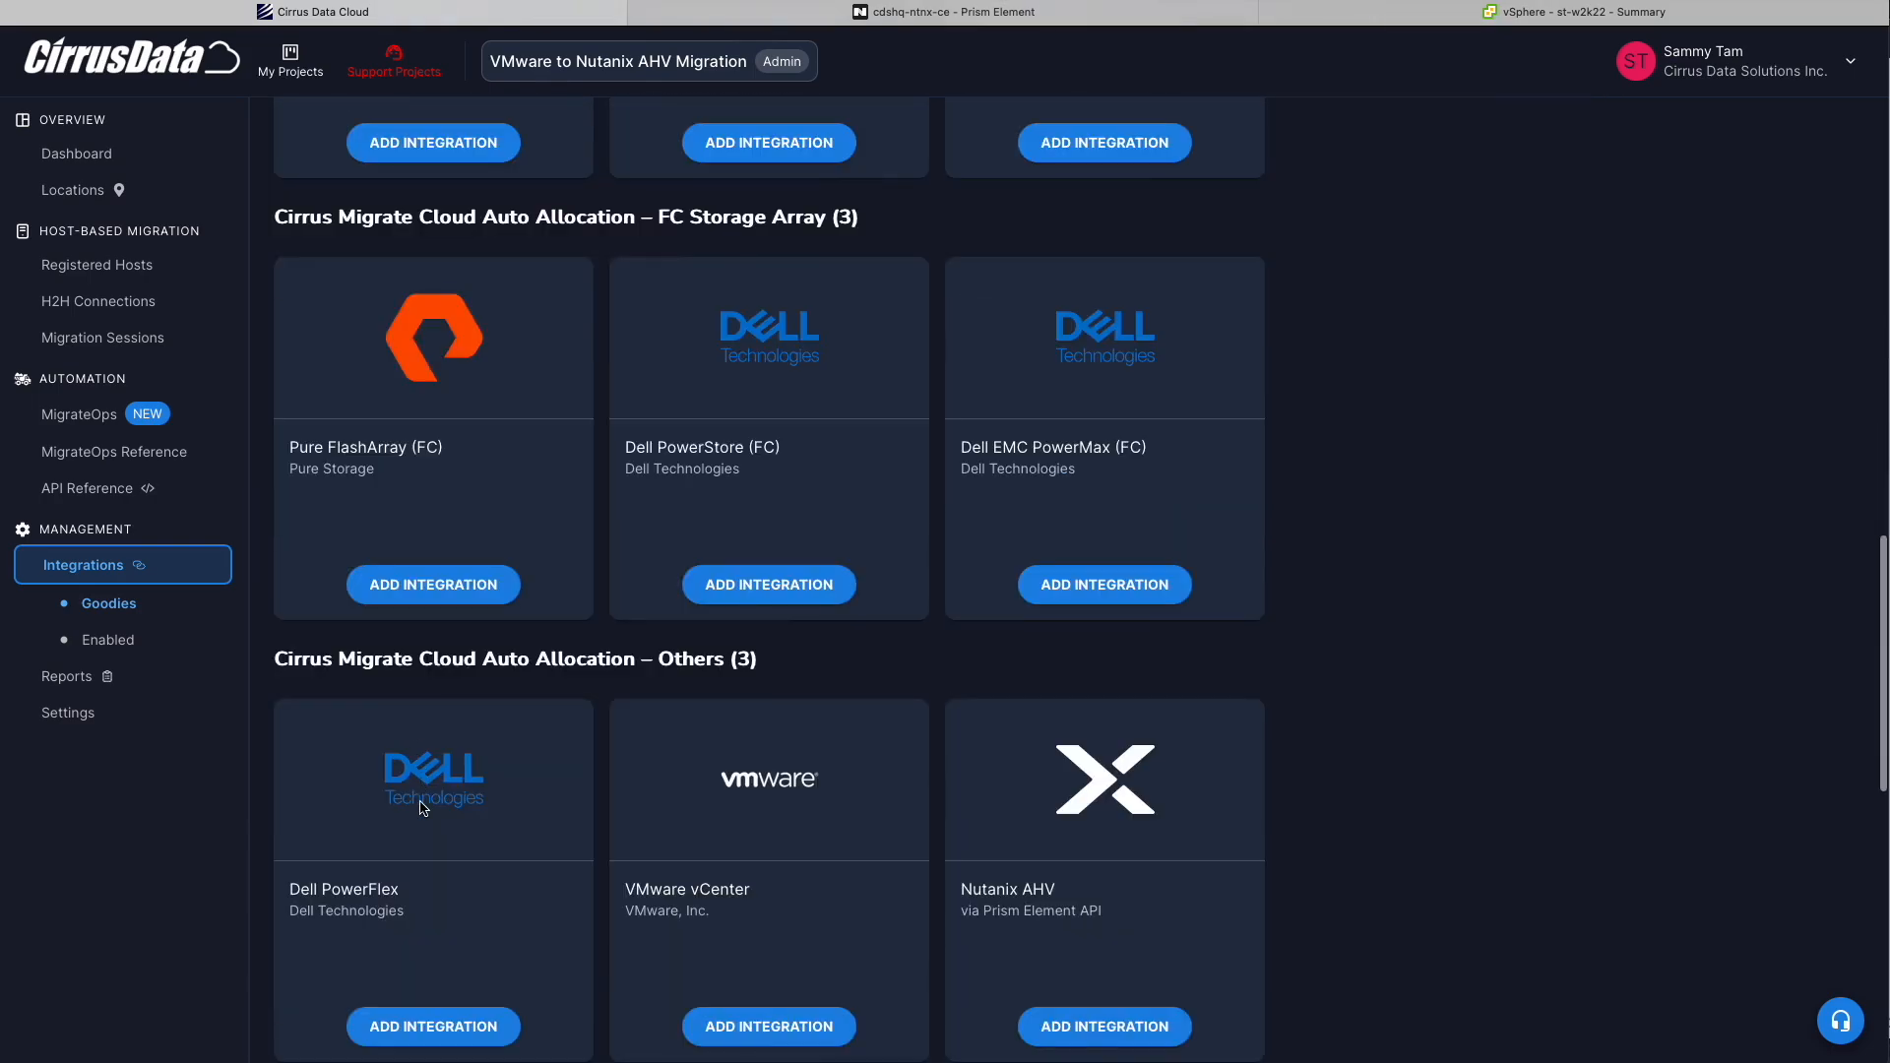
{"action": "scroll", "coordinate": [421, 807], "scroll_direction": "down", "scroll_amount": 3}
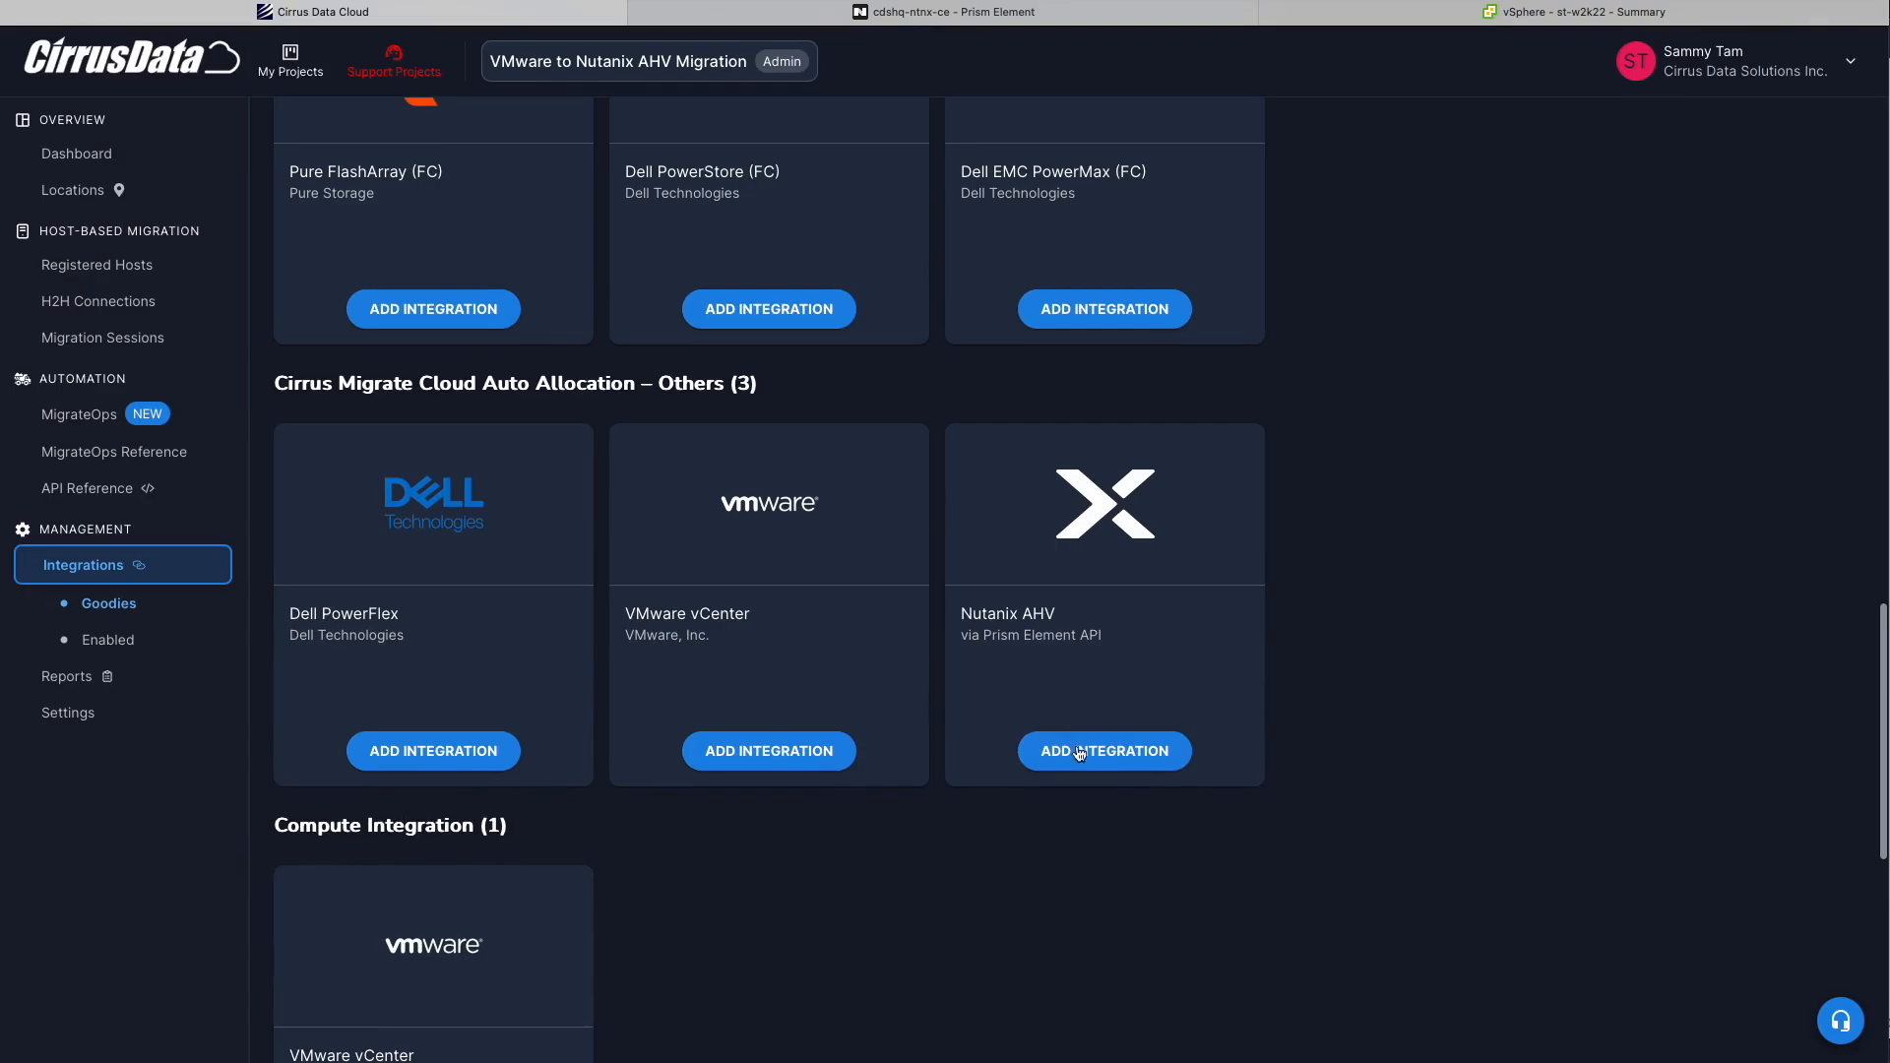
{"action": "left_click", "coordinate": [1080, 753]}
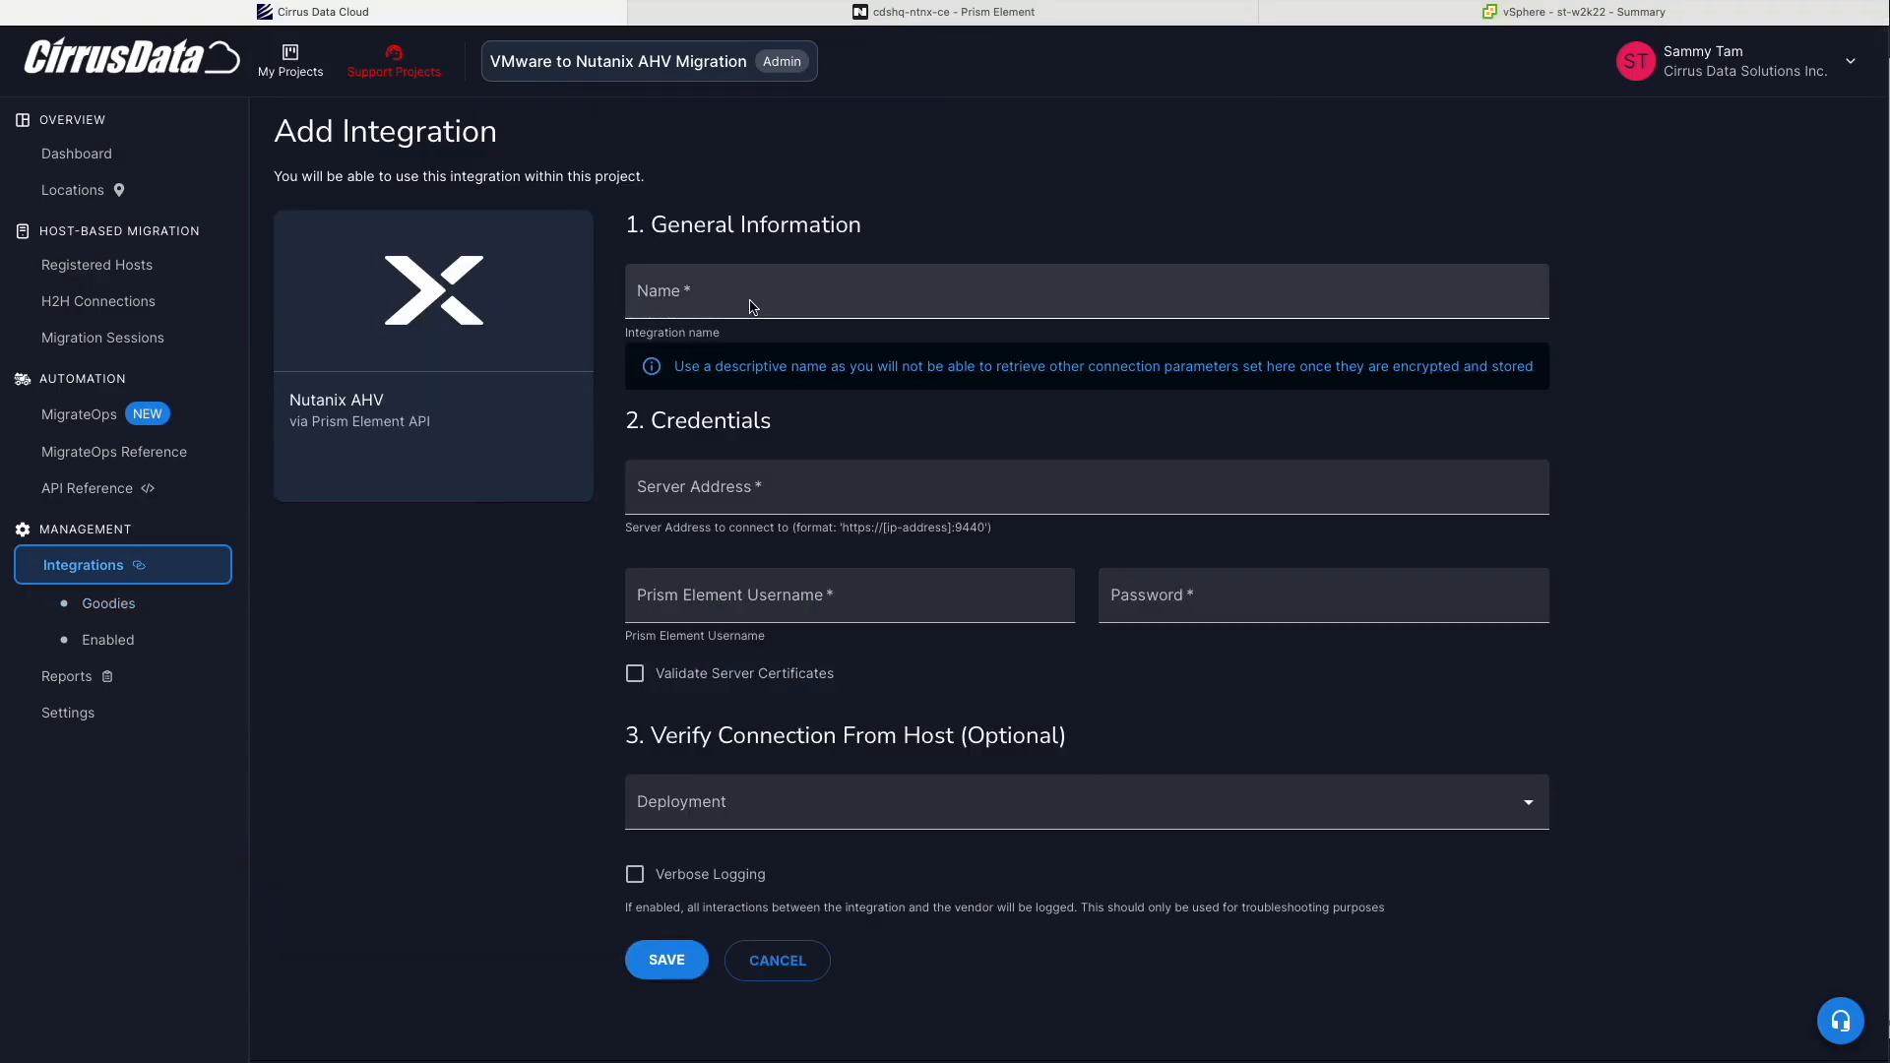
{"action": "left_click", "coordinate": [751, 307]}
{"action": "type", "text": "cdshq-nutanix"}
{"action": "left_click", "coordinate": [829, 483]}
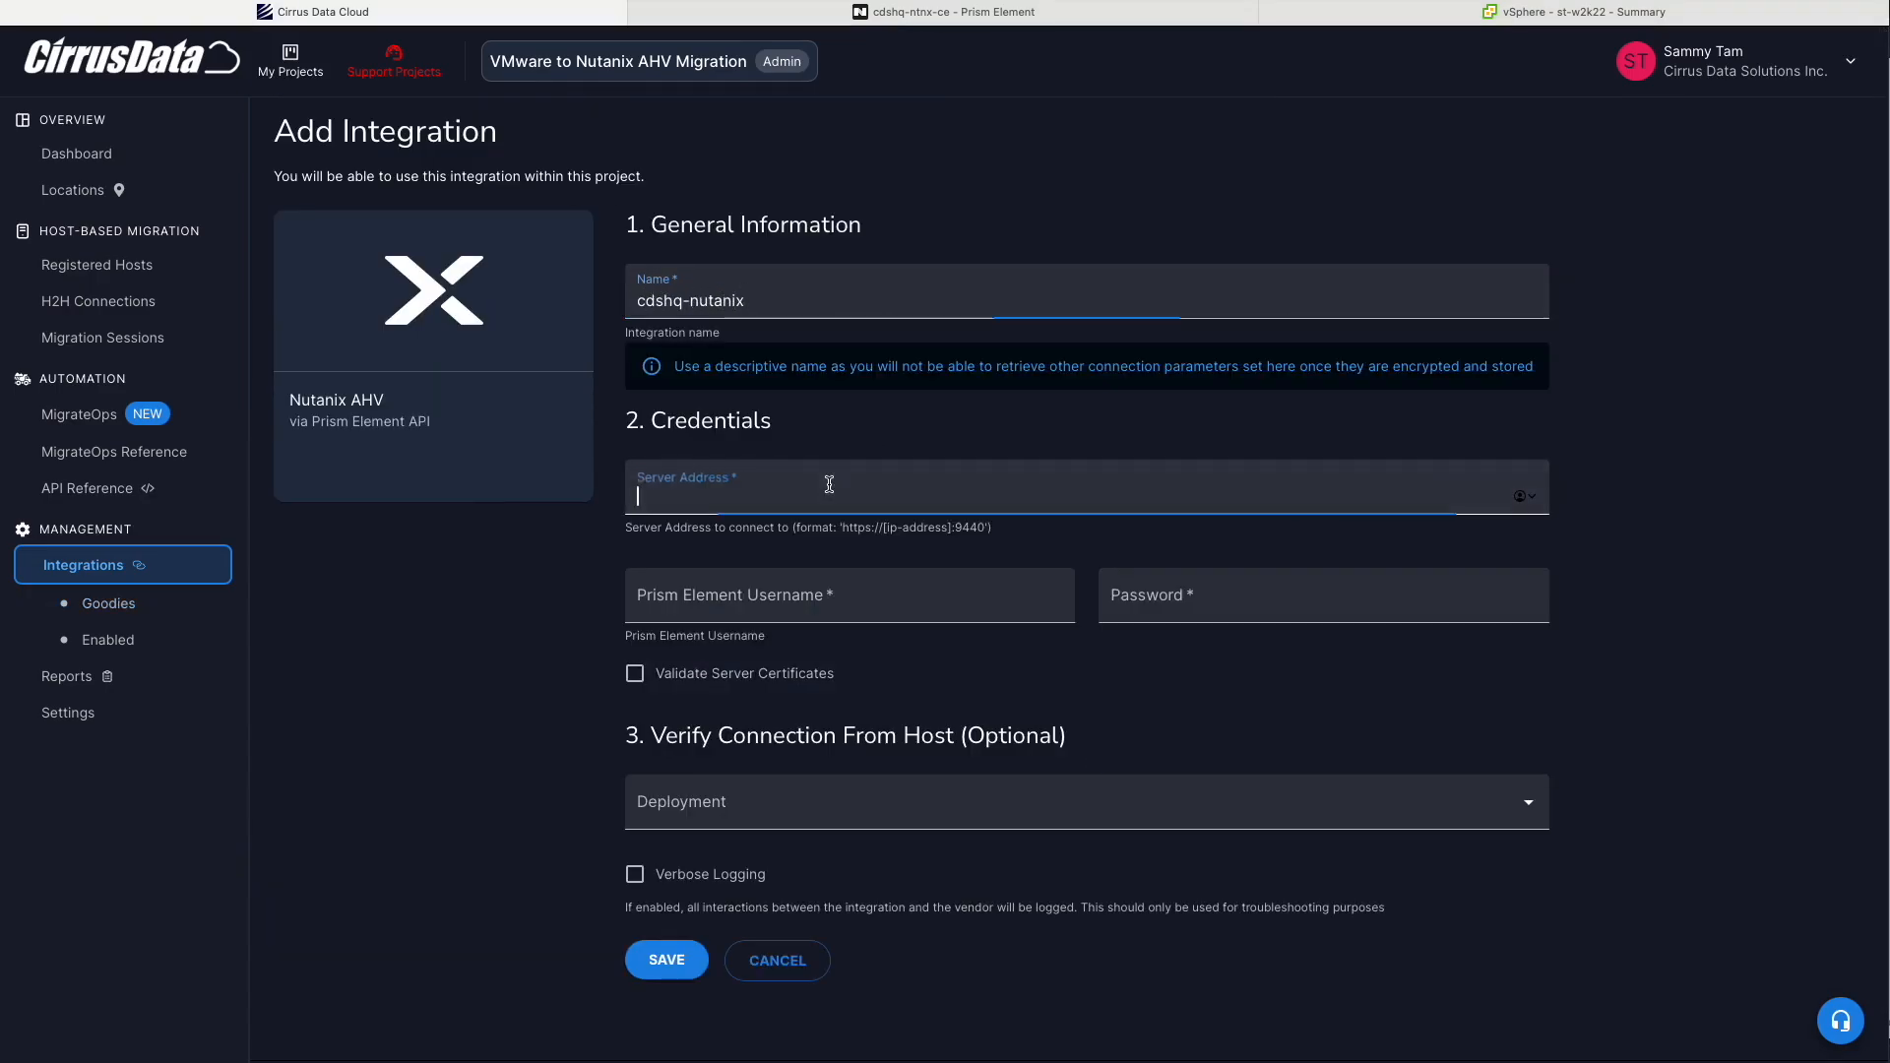
{"action": "type", "text": "https://192.168.3.66"}
{"action": "key", "text": "Tab"}
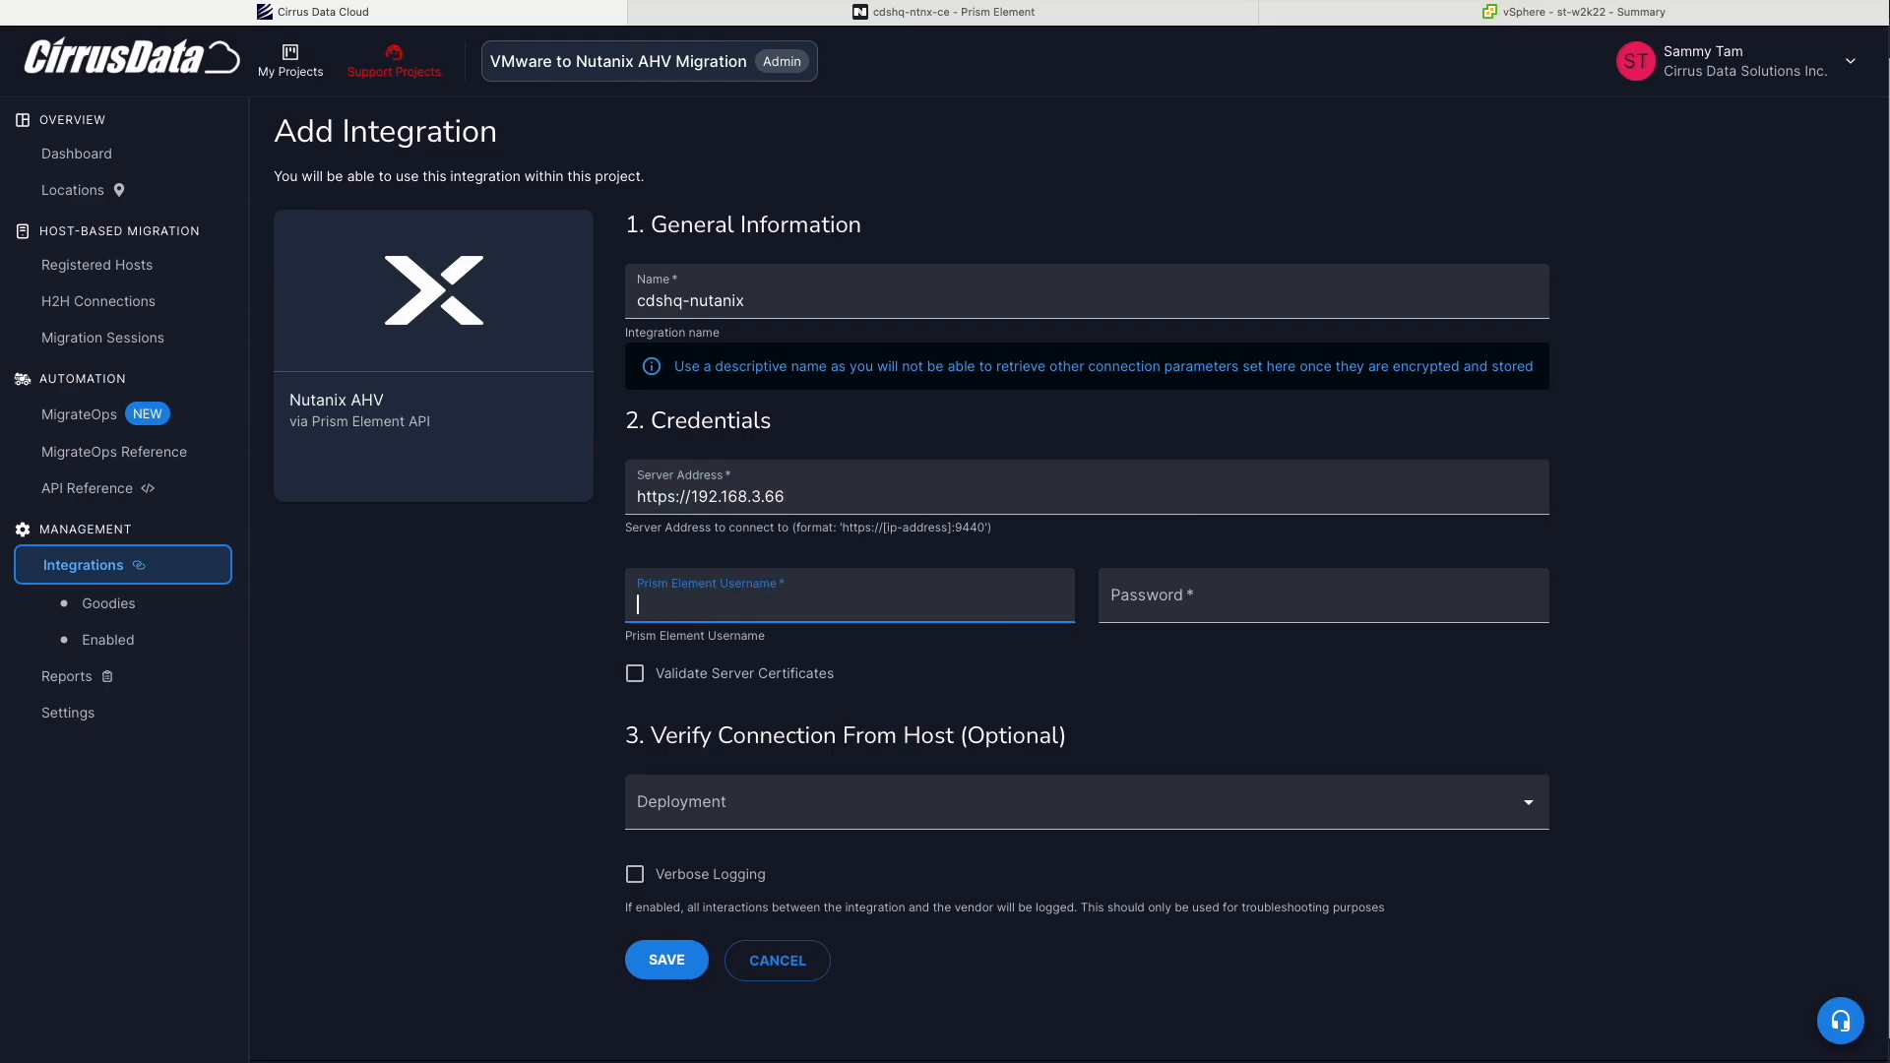
Enter the Prism Element username admin and its password, choose st-ubuntu20-01 as the verification host, and save the integration
{"action": "type", "text": "admin"}
{"action": "key", "text": "Tab"}
{"action": "type", "text": "••••••••••••••••"}
{"action": "left_click", "coordinate": [823, 809]}
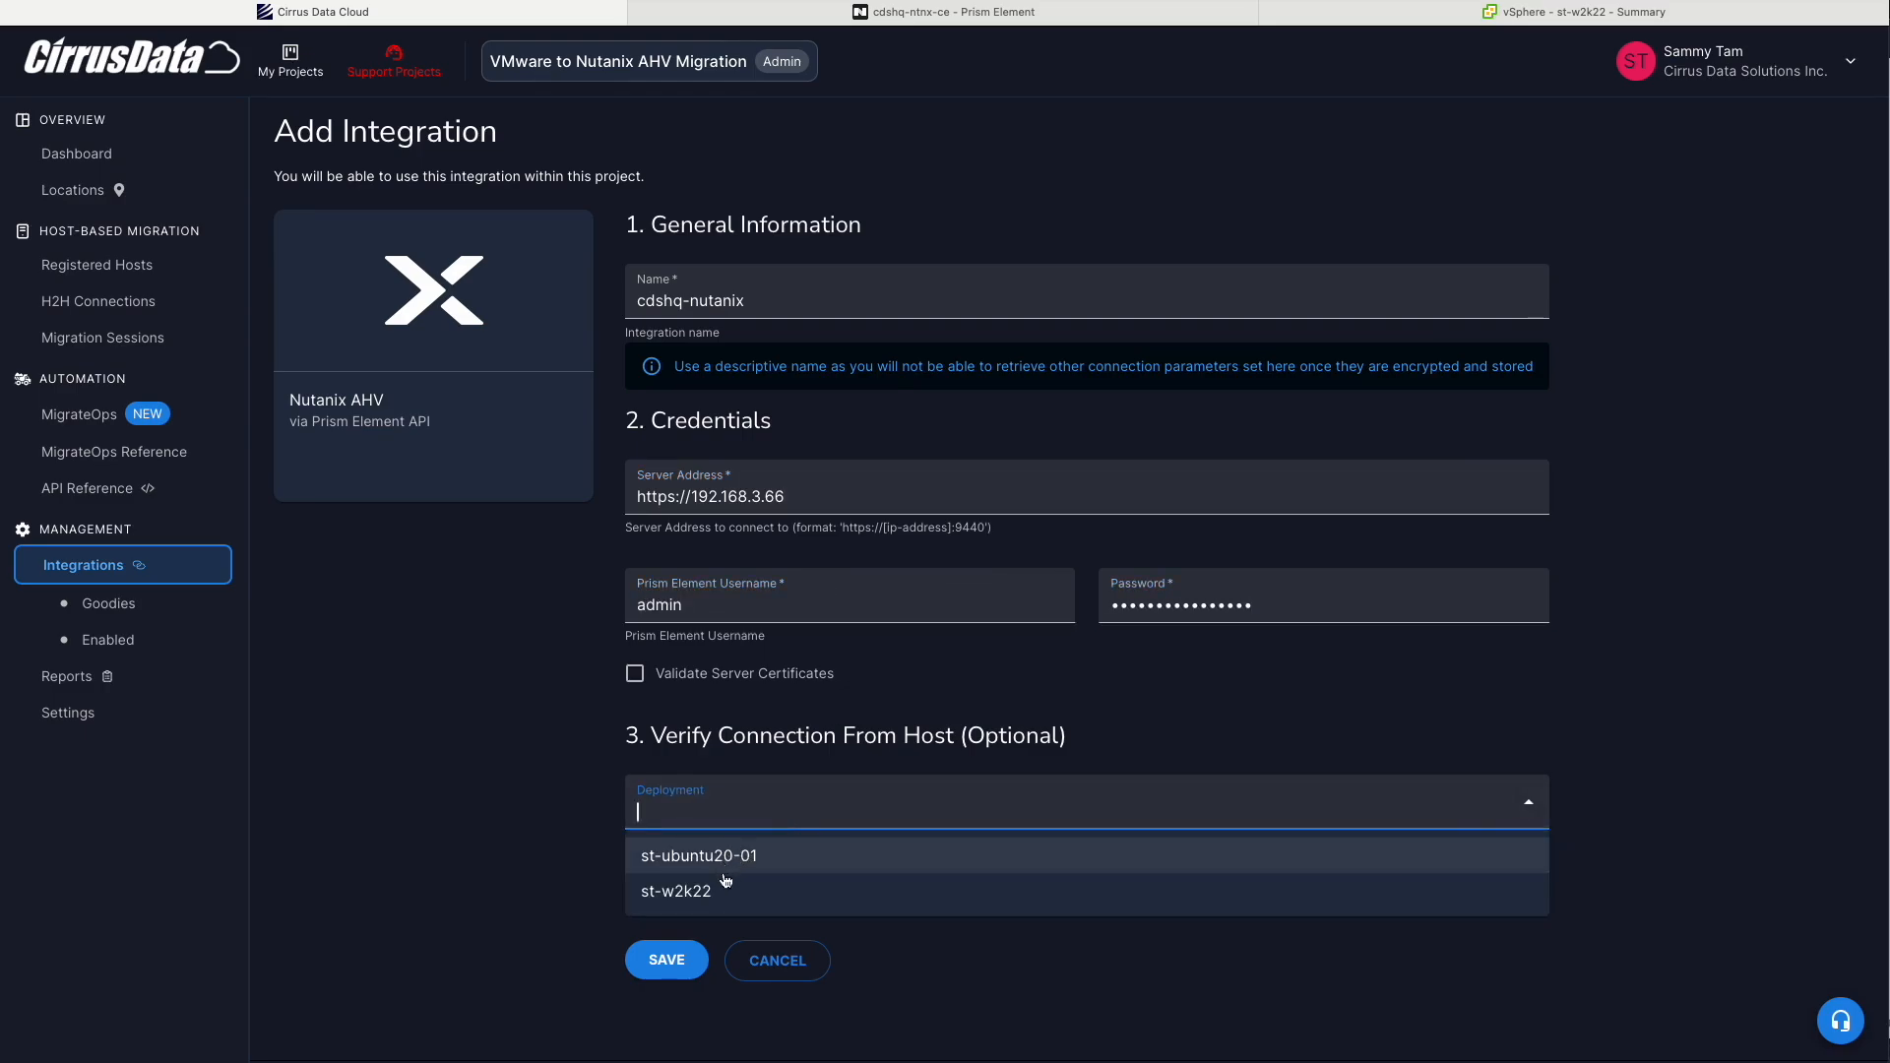
{"action": "left_click", "coordinate": [728, 859]}
{"action": "left_click", "coordinate": [670, 956]}
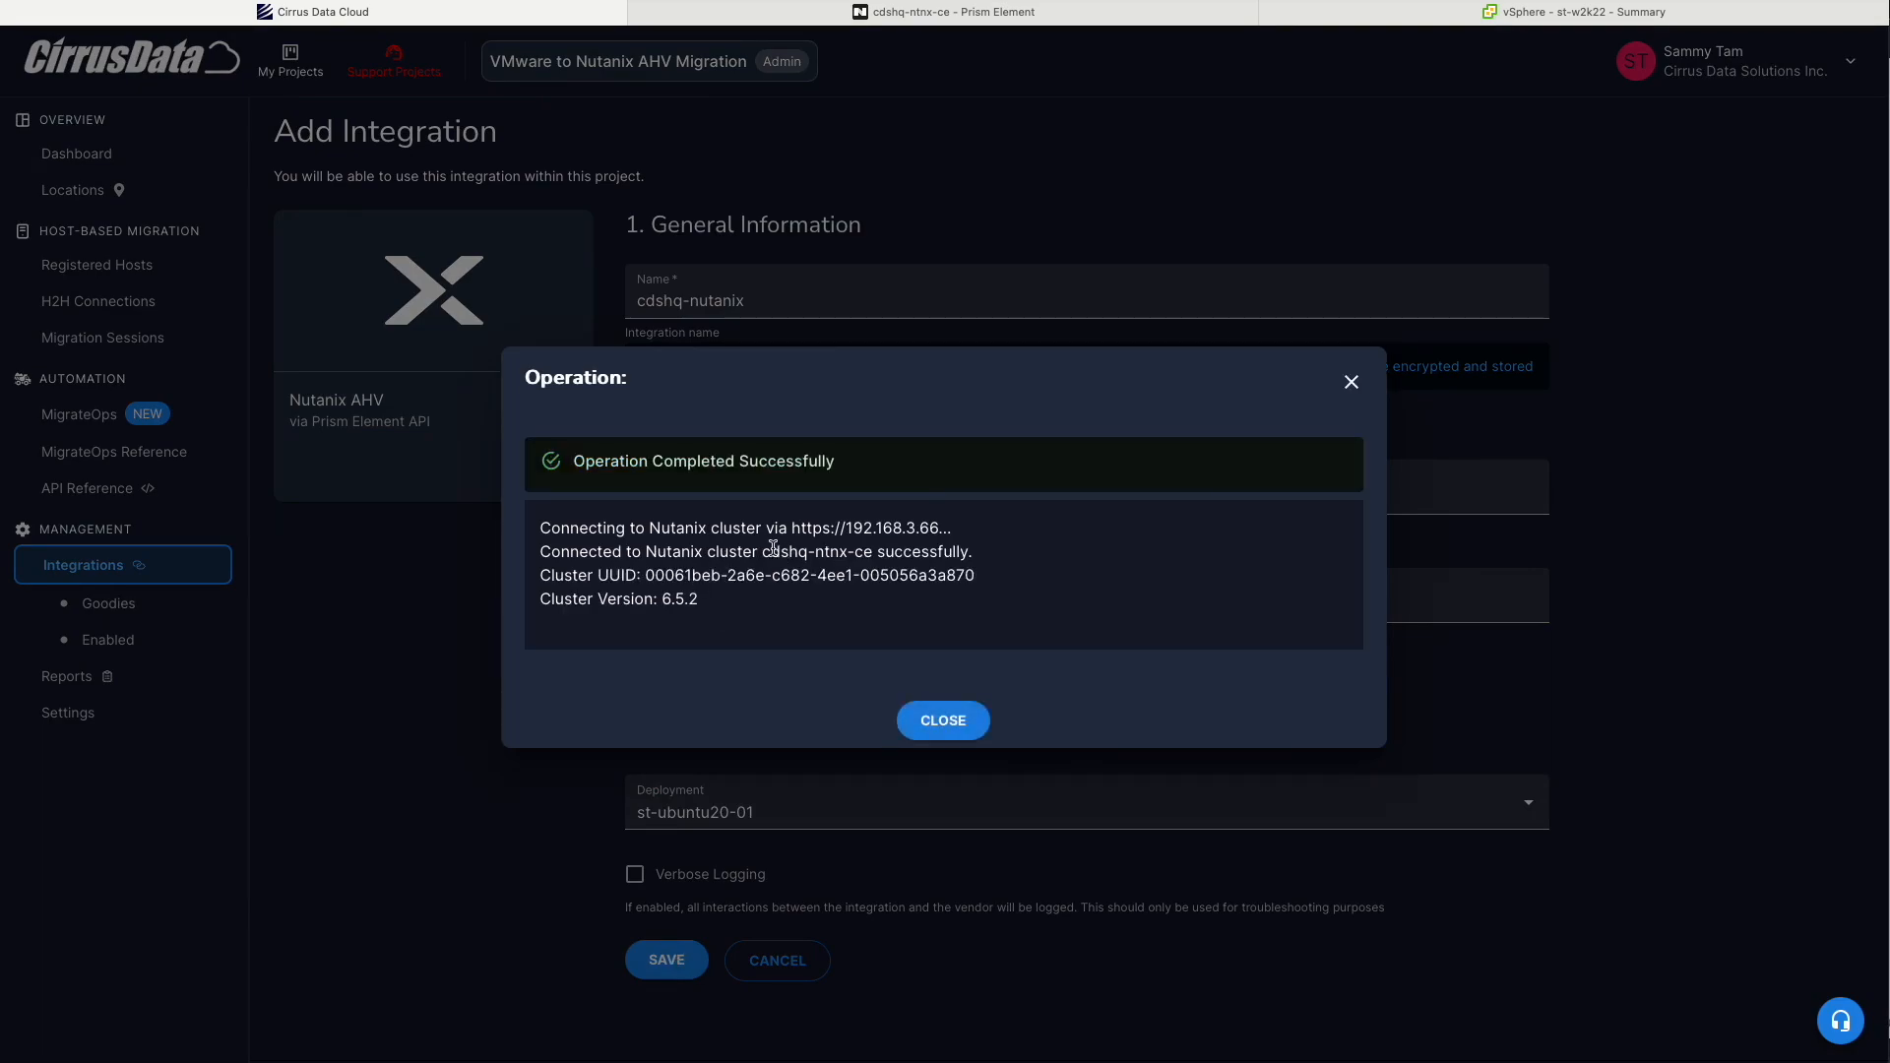
Check the connected cluster's name and version in the operation result, and close the result
{"action": "left_click_drag", "start_coordinate": [763, 551], "coordinate": [864, 551]}
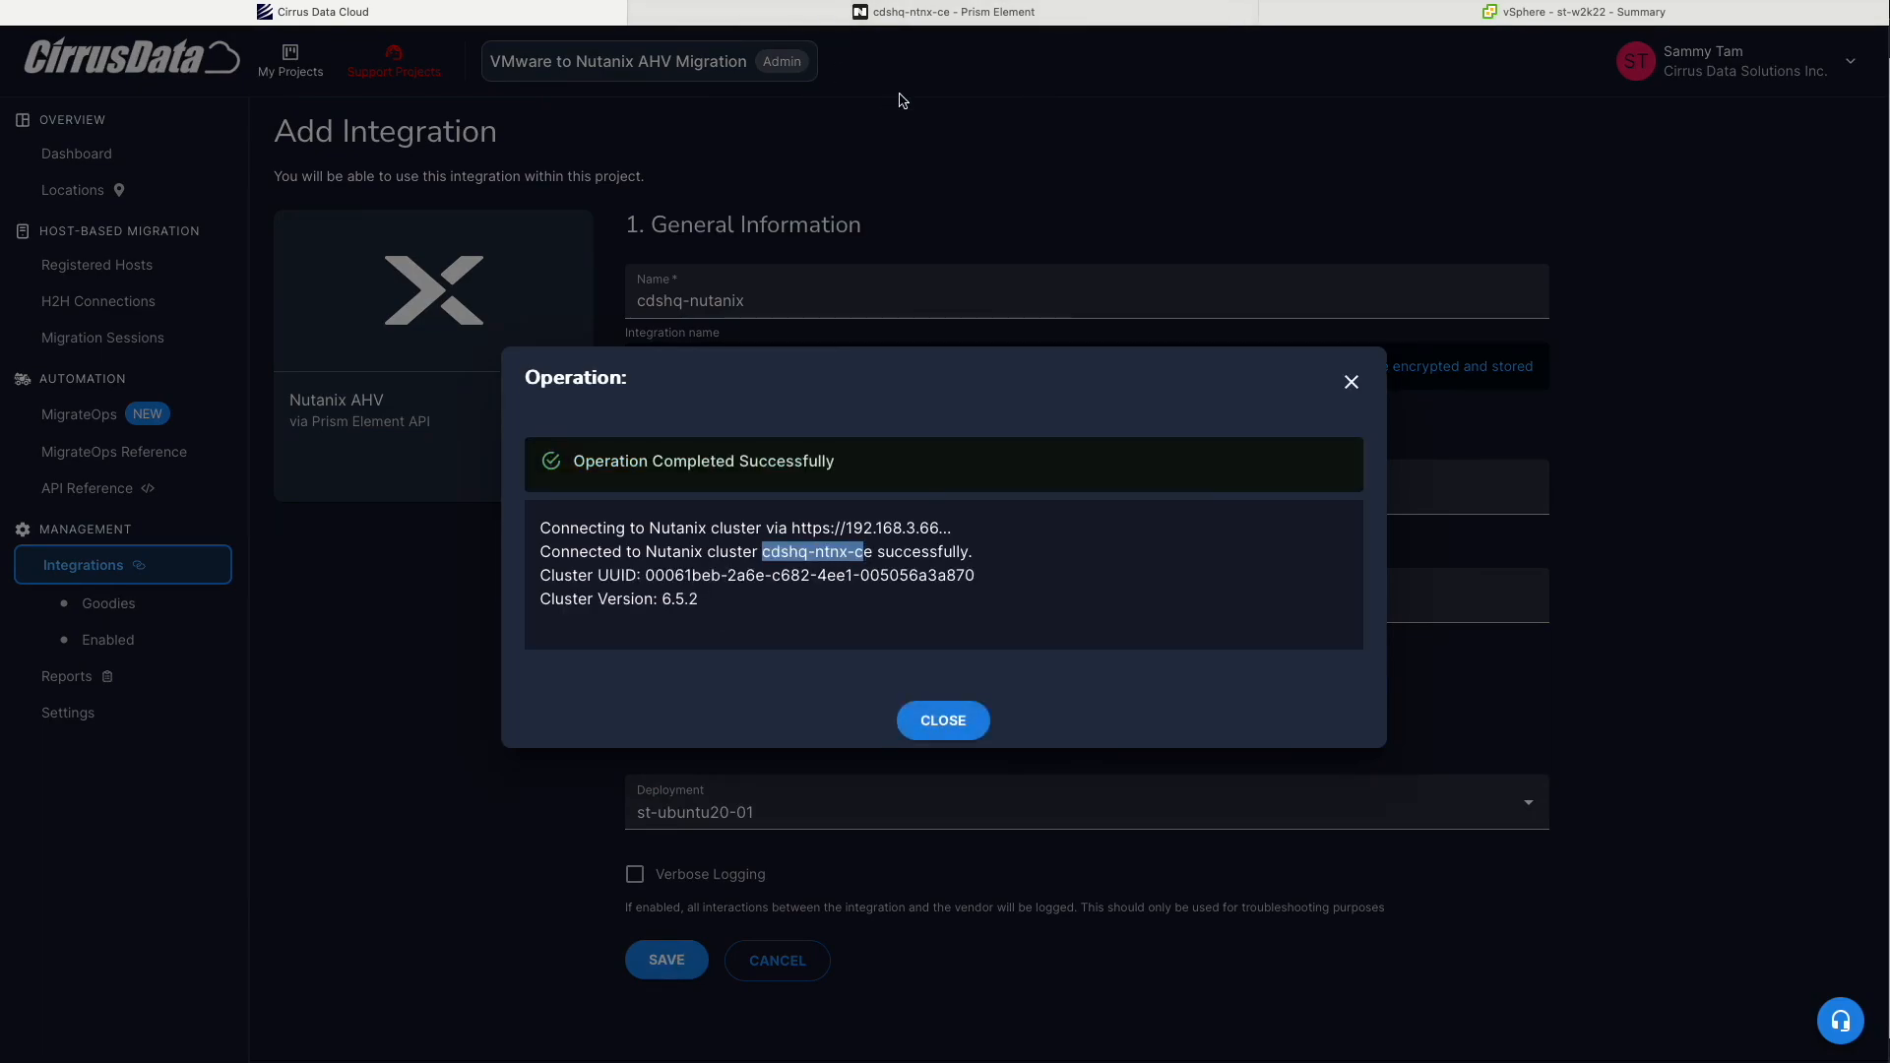
{"action": "left_click_drag", "start_coordinate": [664, 601], "coordinate": [716, 603]}
{"action": "left_click", "coordinate": [719, 603]}
{"action": "left_click", "coordinate": [973, 723]}
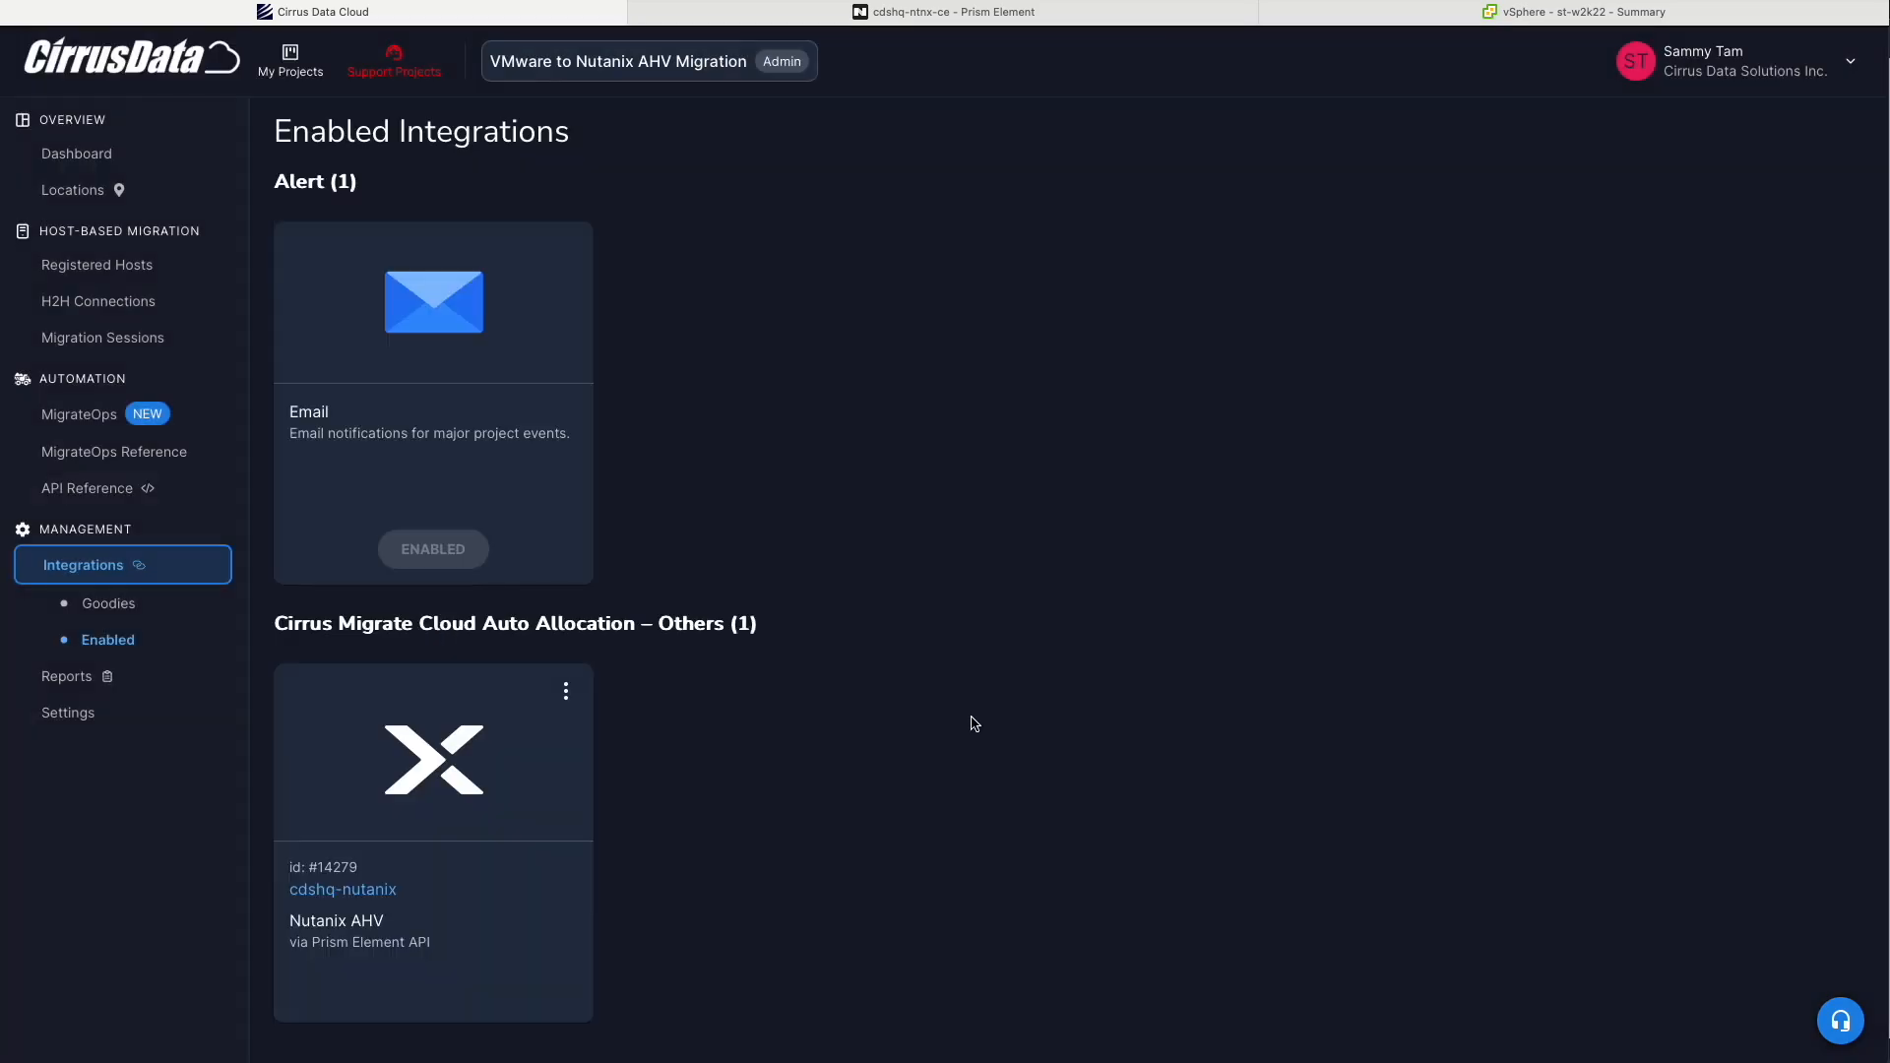
Check the st-ubuntu20-01 host among the registered hosts, and start a new MigrateOps operation
{"action": "scroll", "coordinate": [425, 898], "scroll_direction": "down", "scroll_amount": 2}
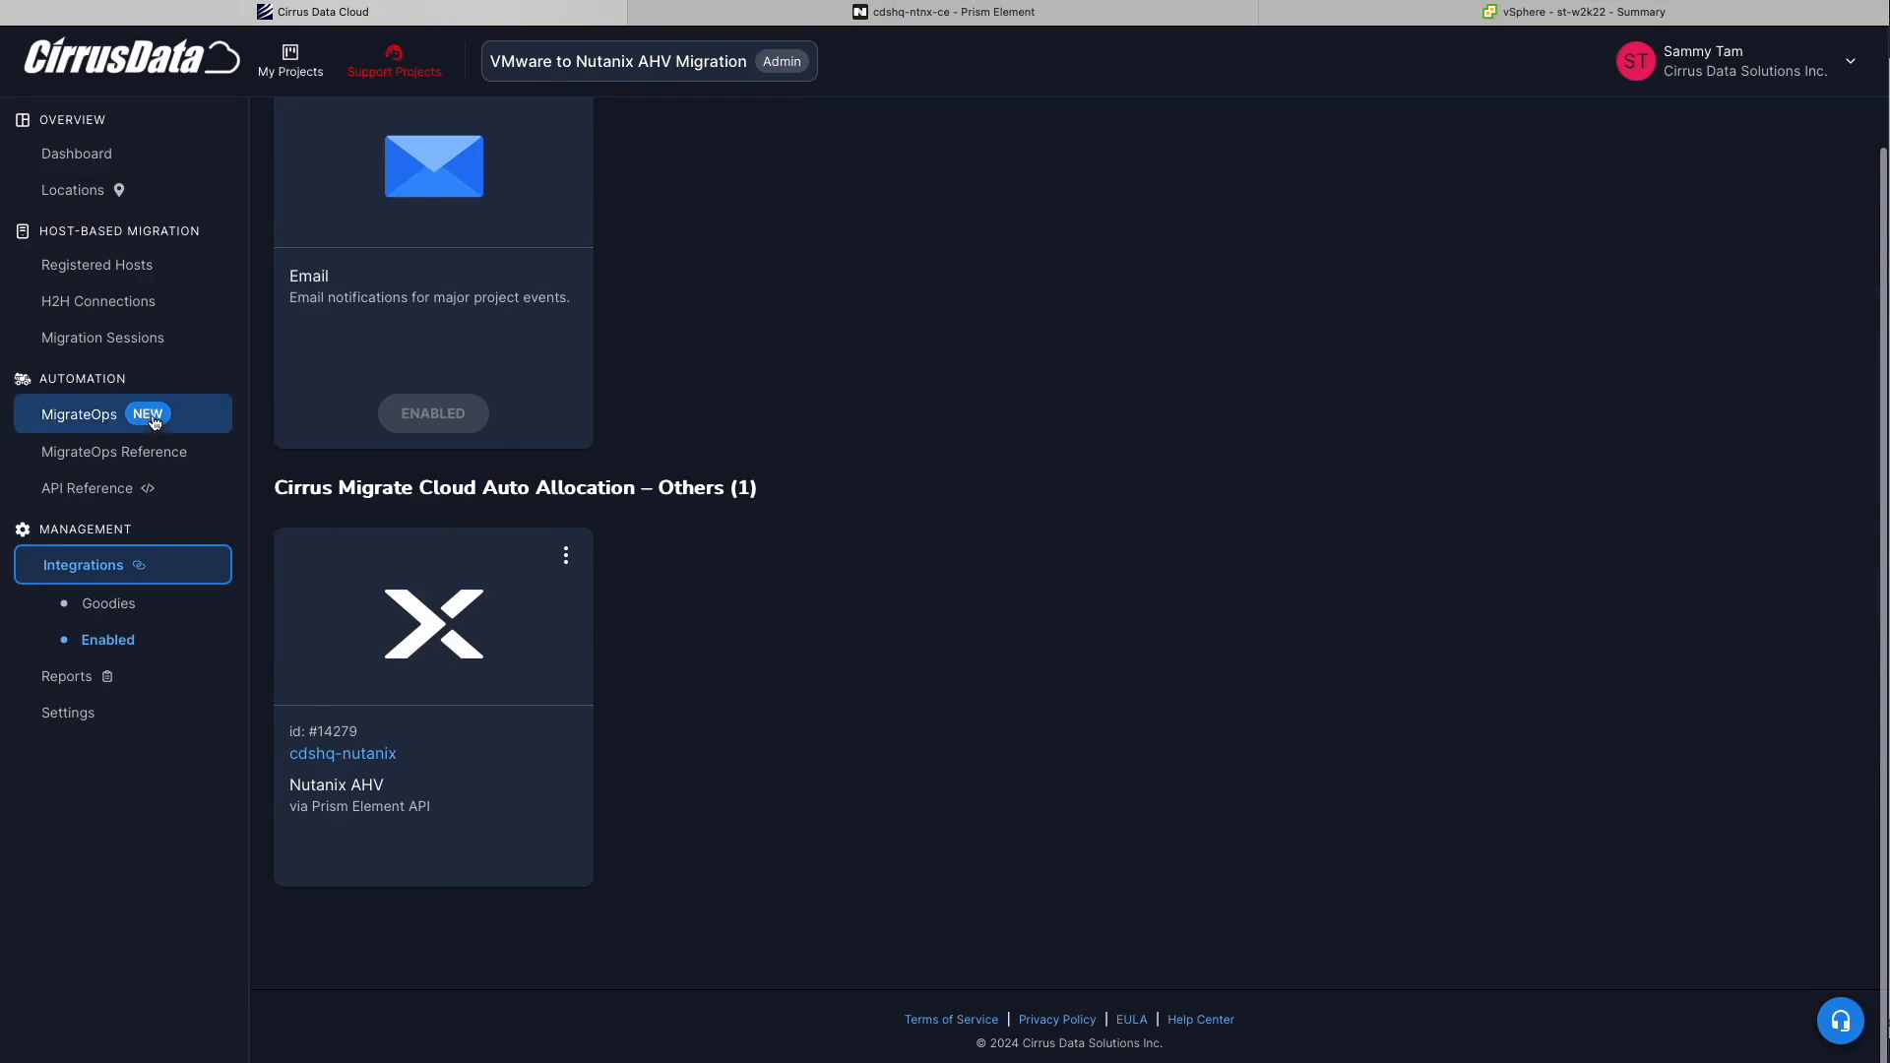
{"action": "left_click", "coordinate": [100, 265]}
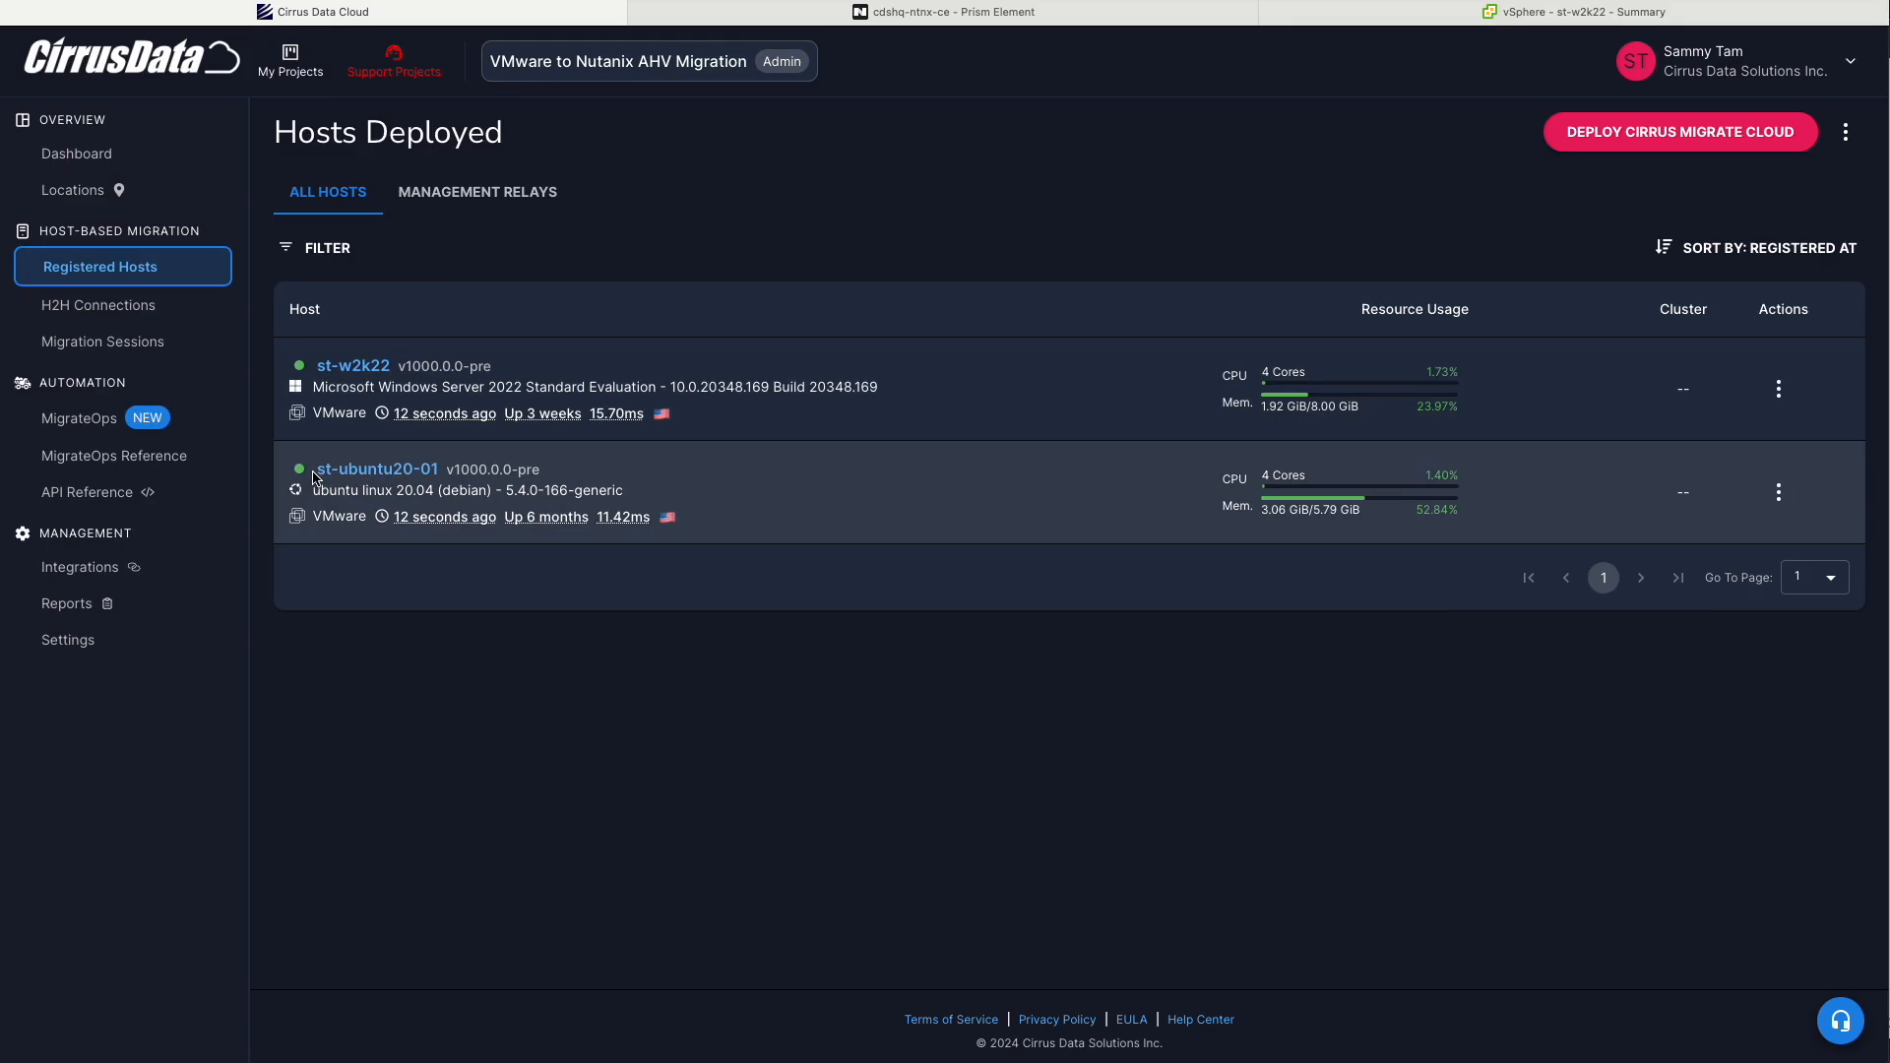
{"action": "left_click_drag", "start_coordinate": [316, 472], "coordinate": [439, 472]}
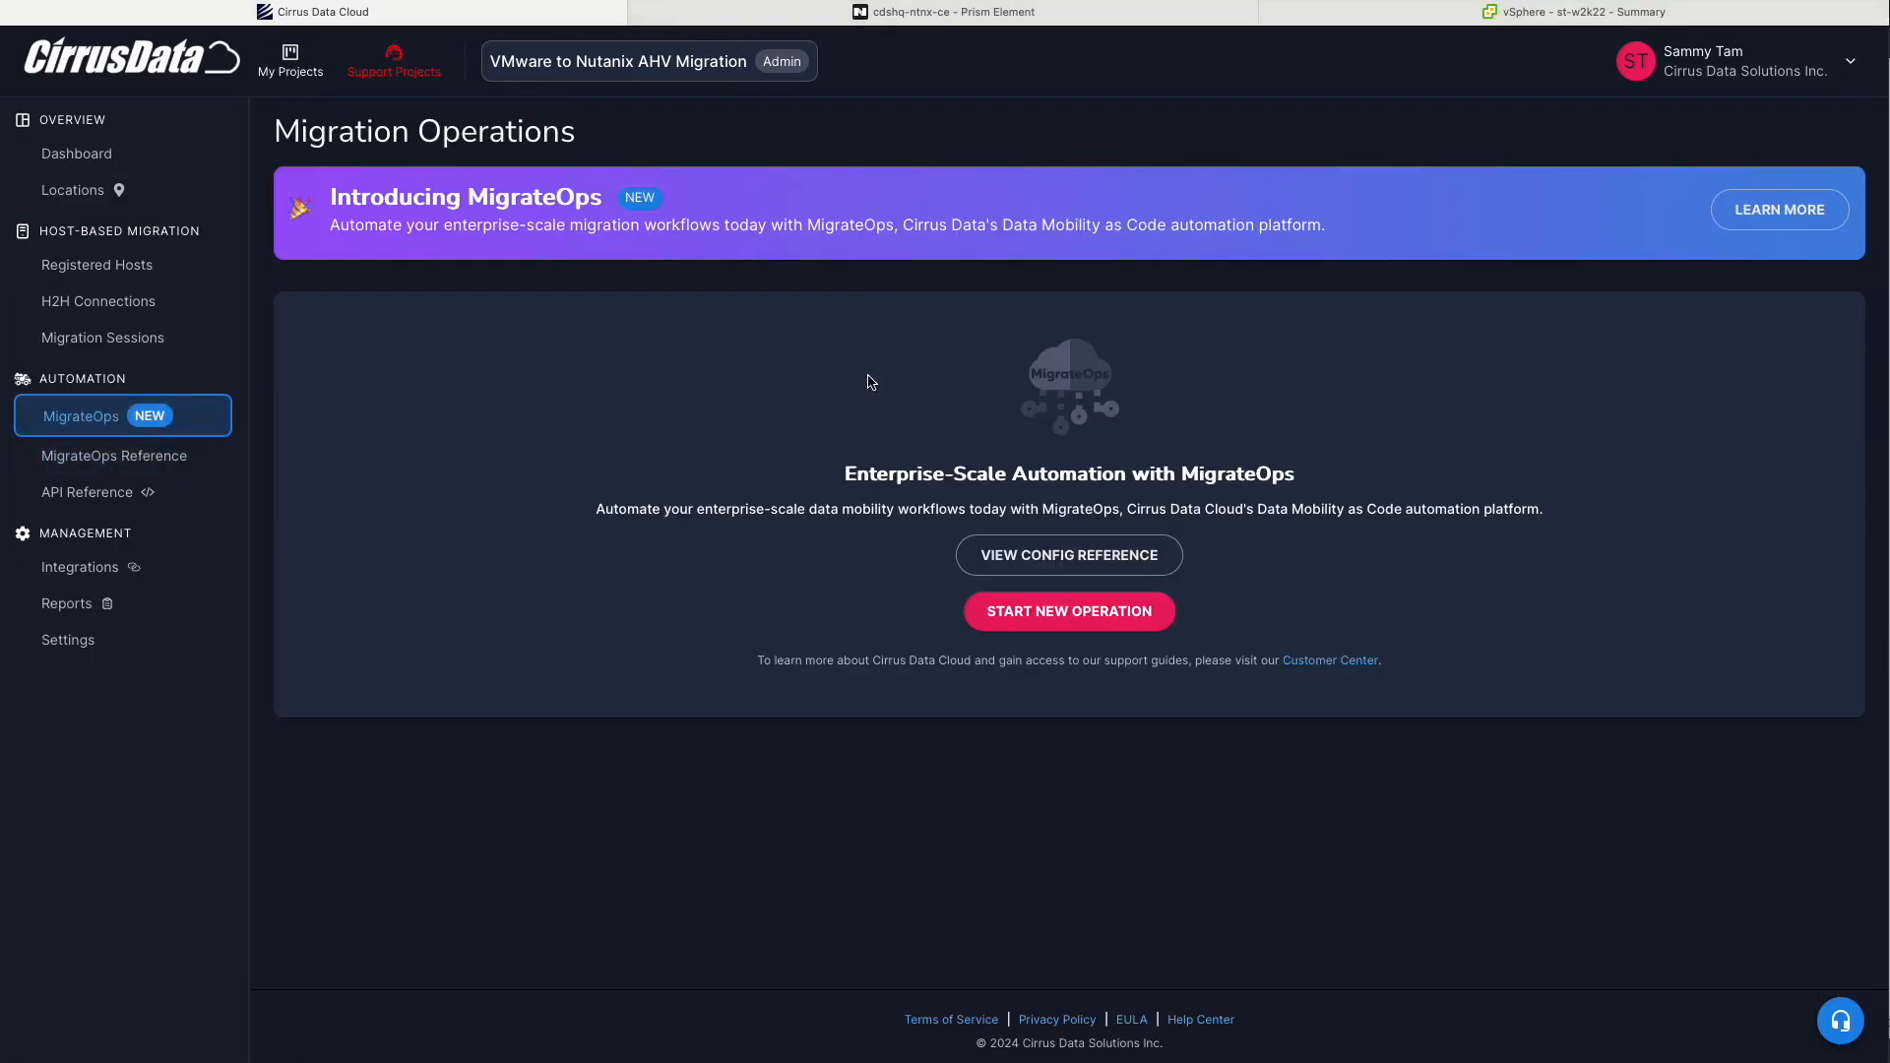
{"action": "left_click", "coordinate": [1061, 623]}
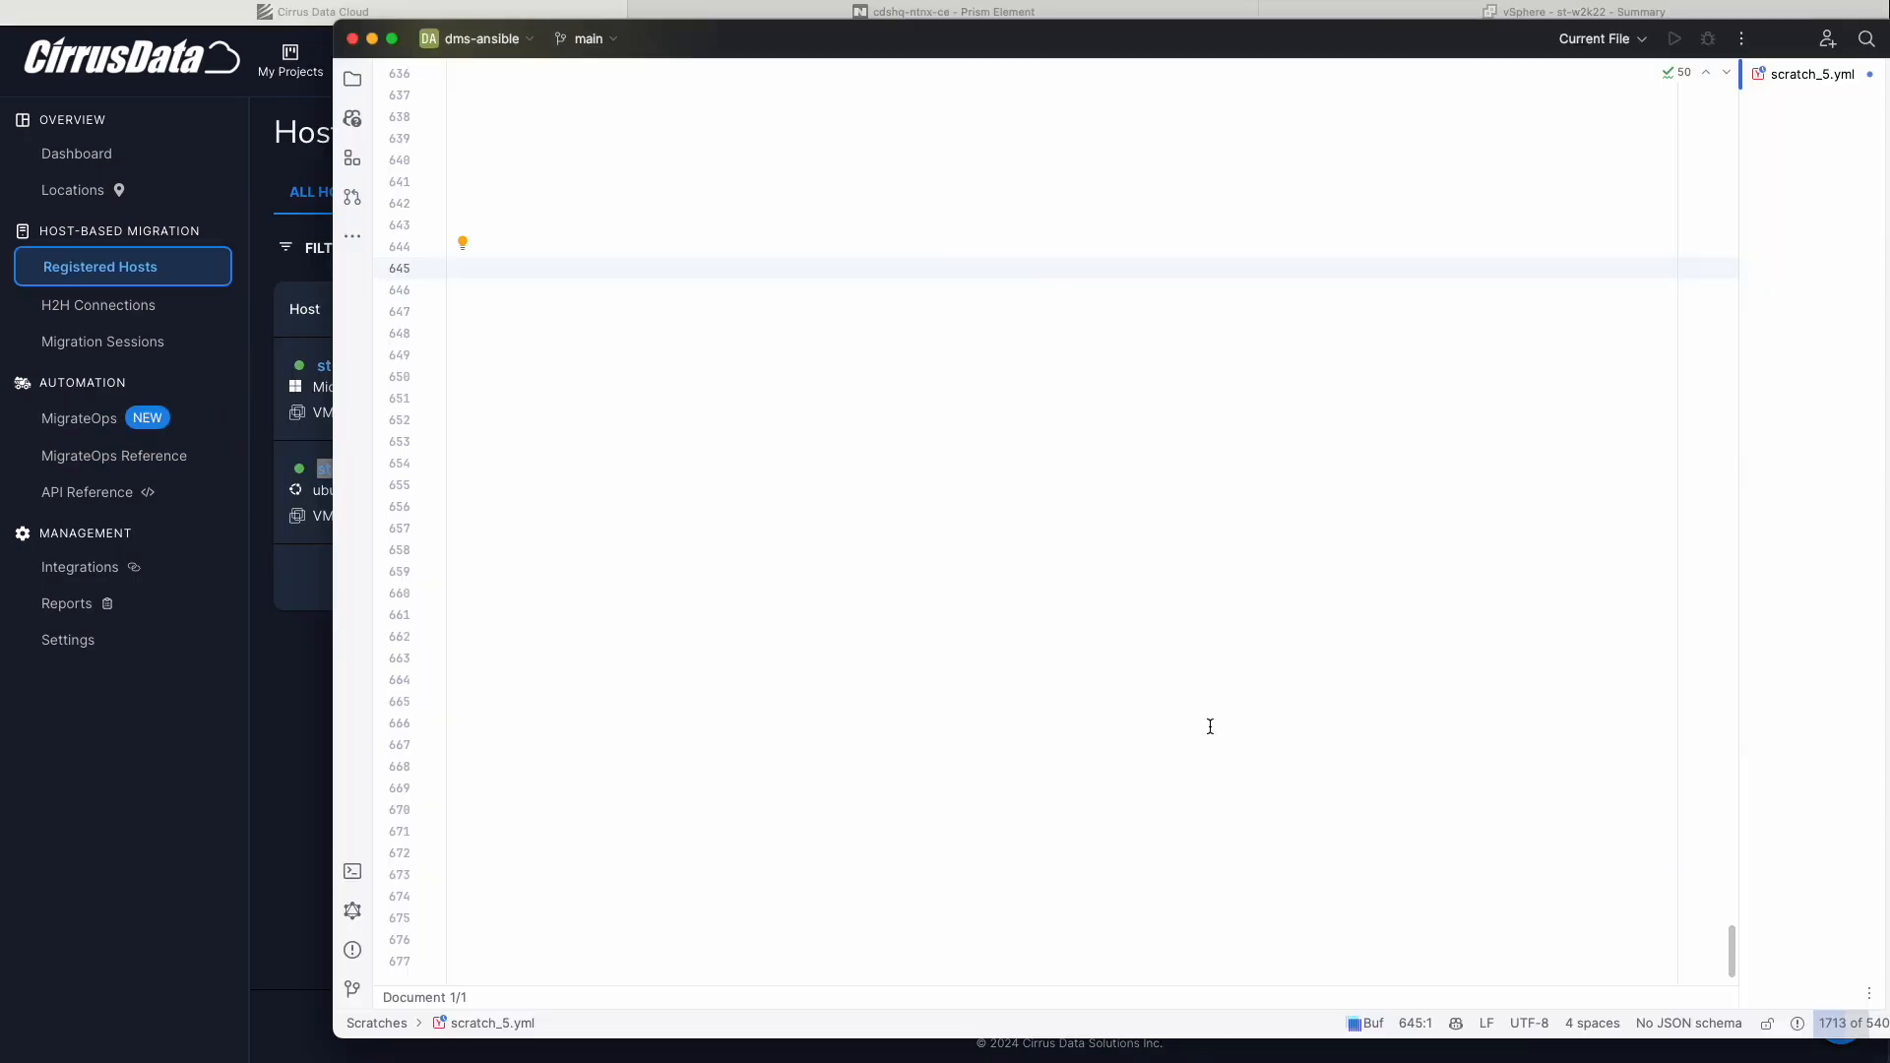
In scratch_5.yml in the code editor, write a commented operations block named "Migrate Windows to Nutanix AHV" with a config section
{"action": "left_click", "coordinate": [1457, 1026]}
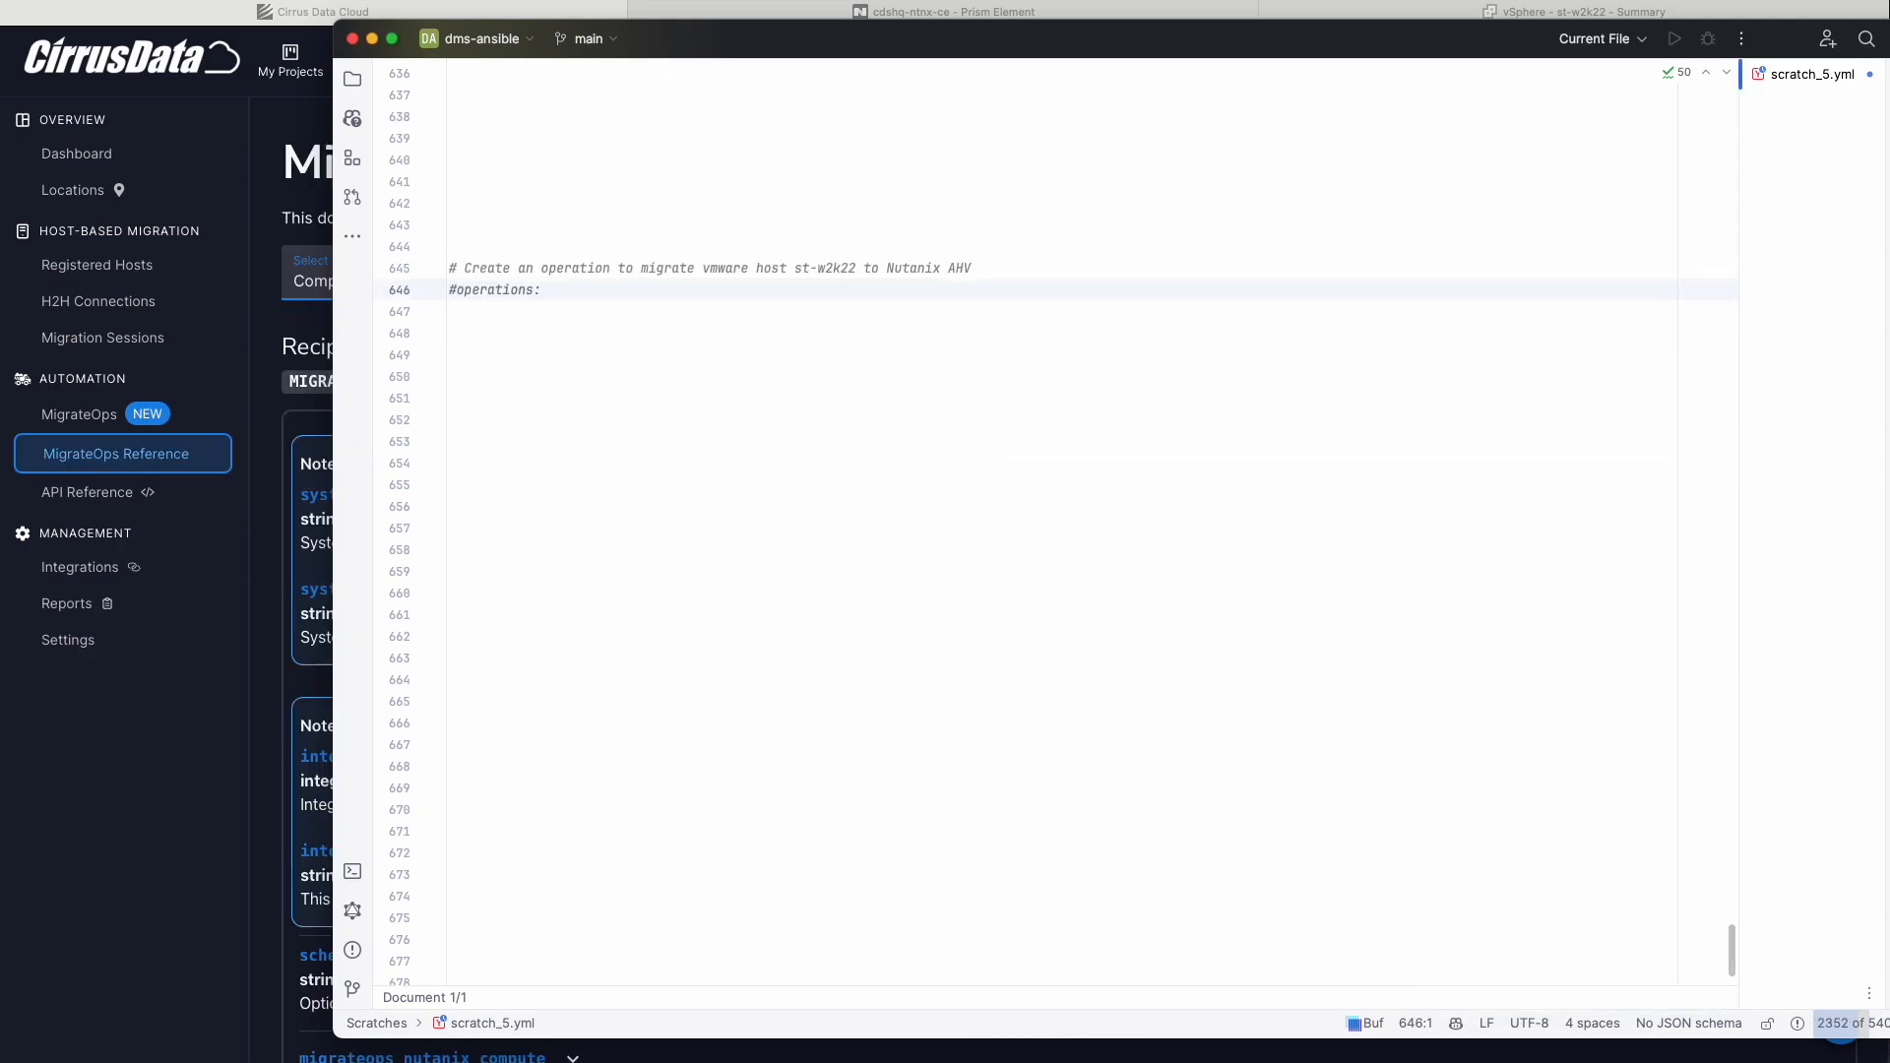
{"action": "type", "text": "operations:"}
{"action": "key", "text": "Return"}
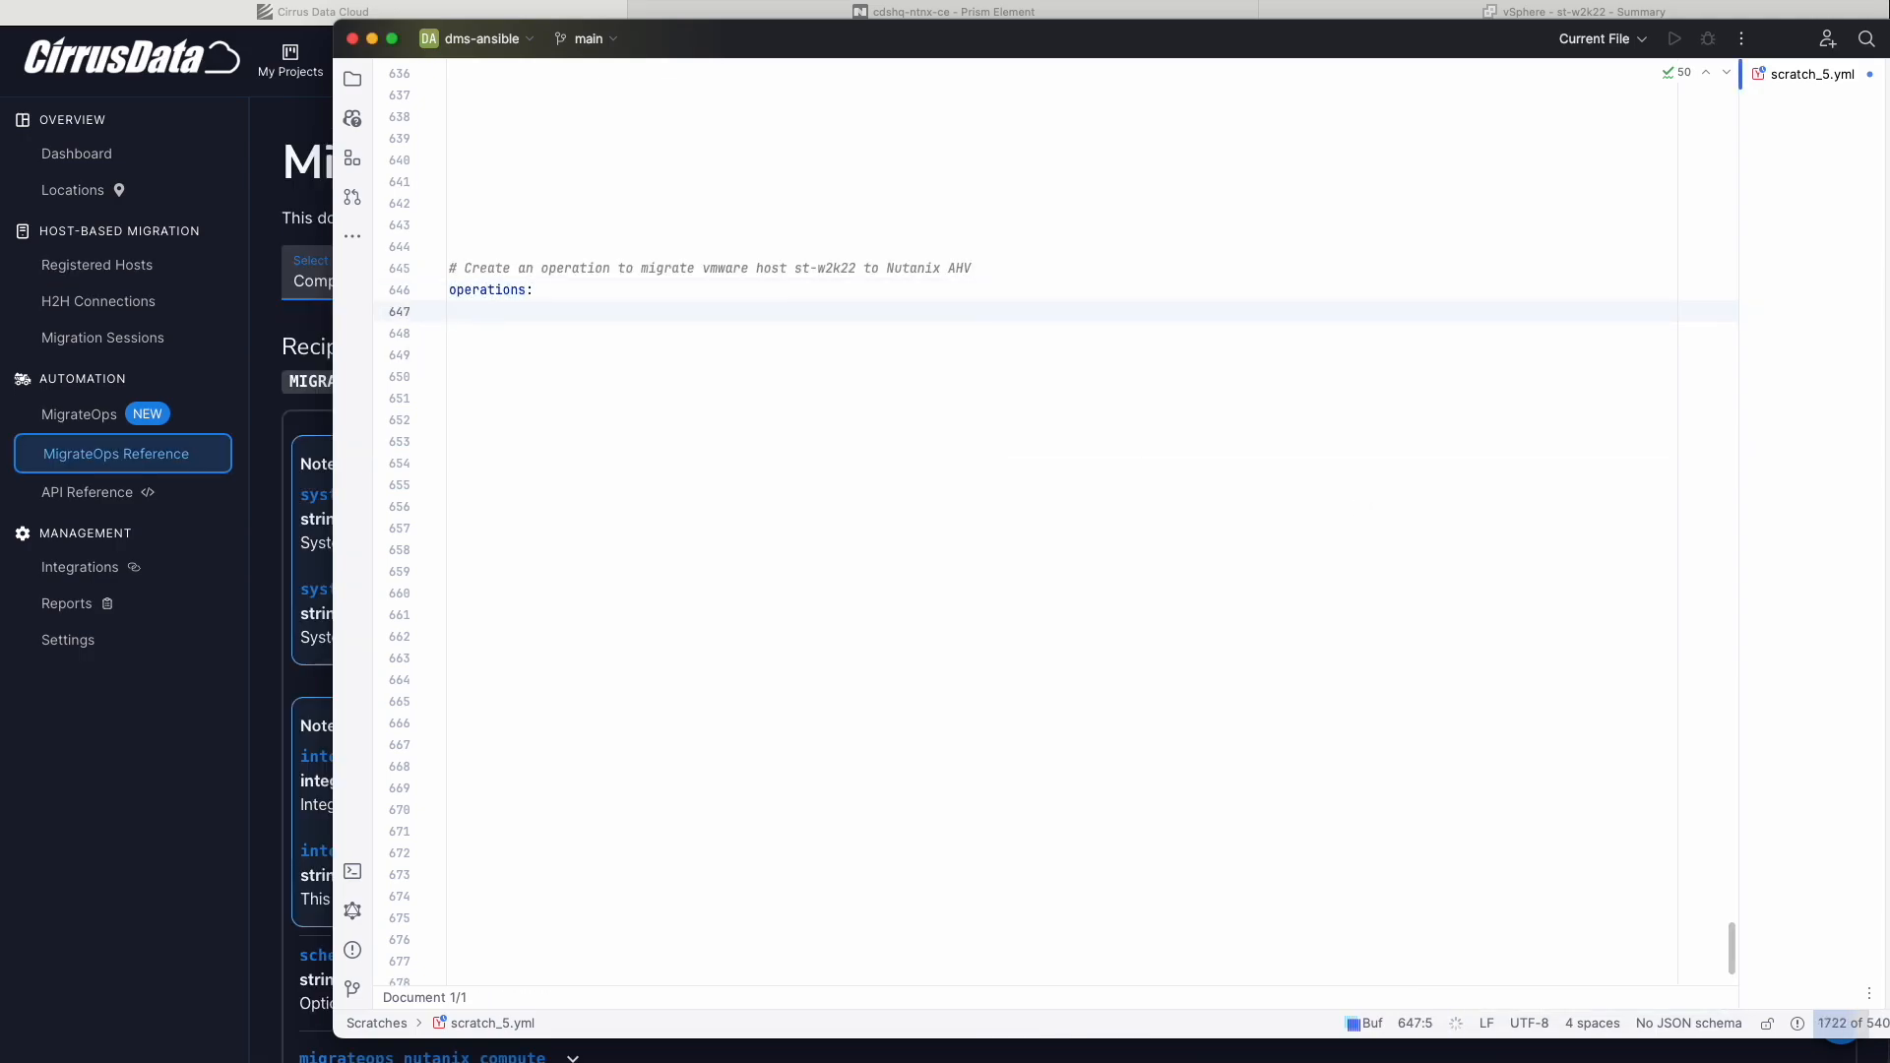
{"action": "type", "text": "name: Migrate Windows to Nutanix AHV"}
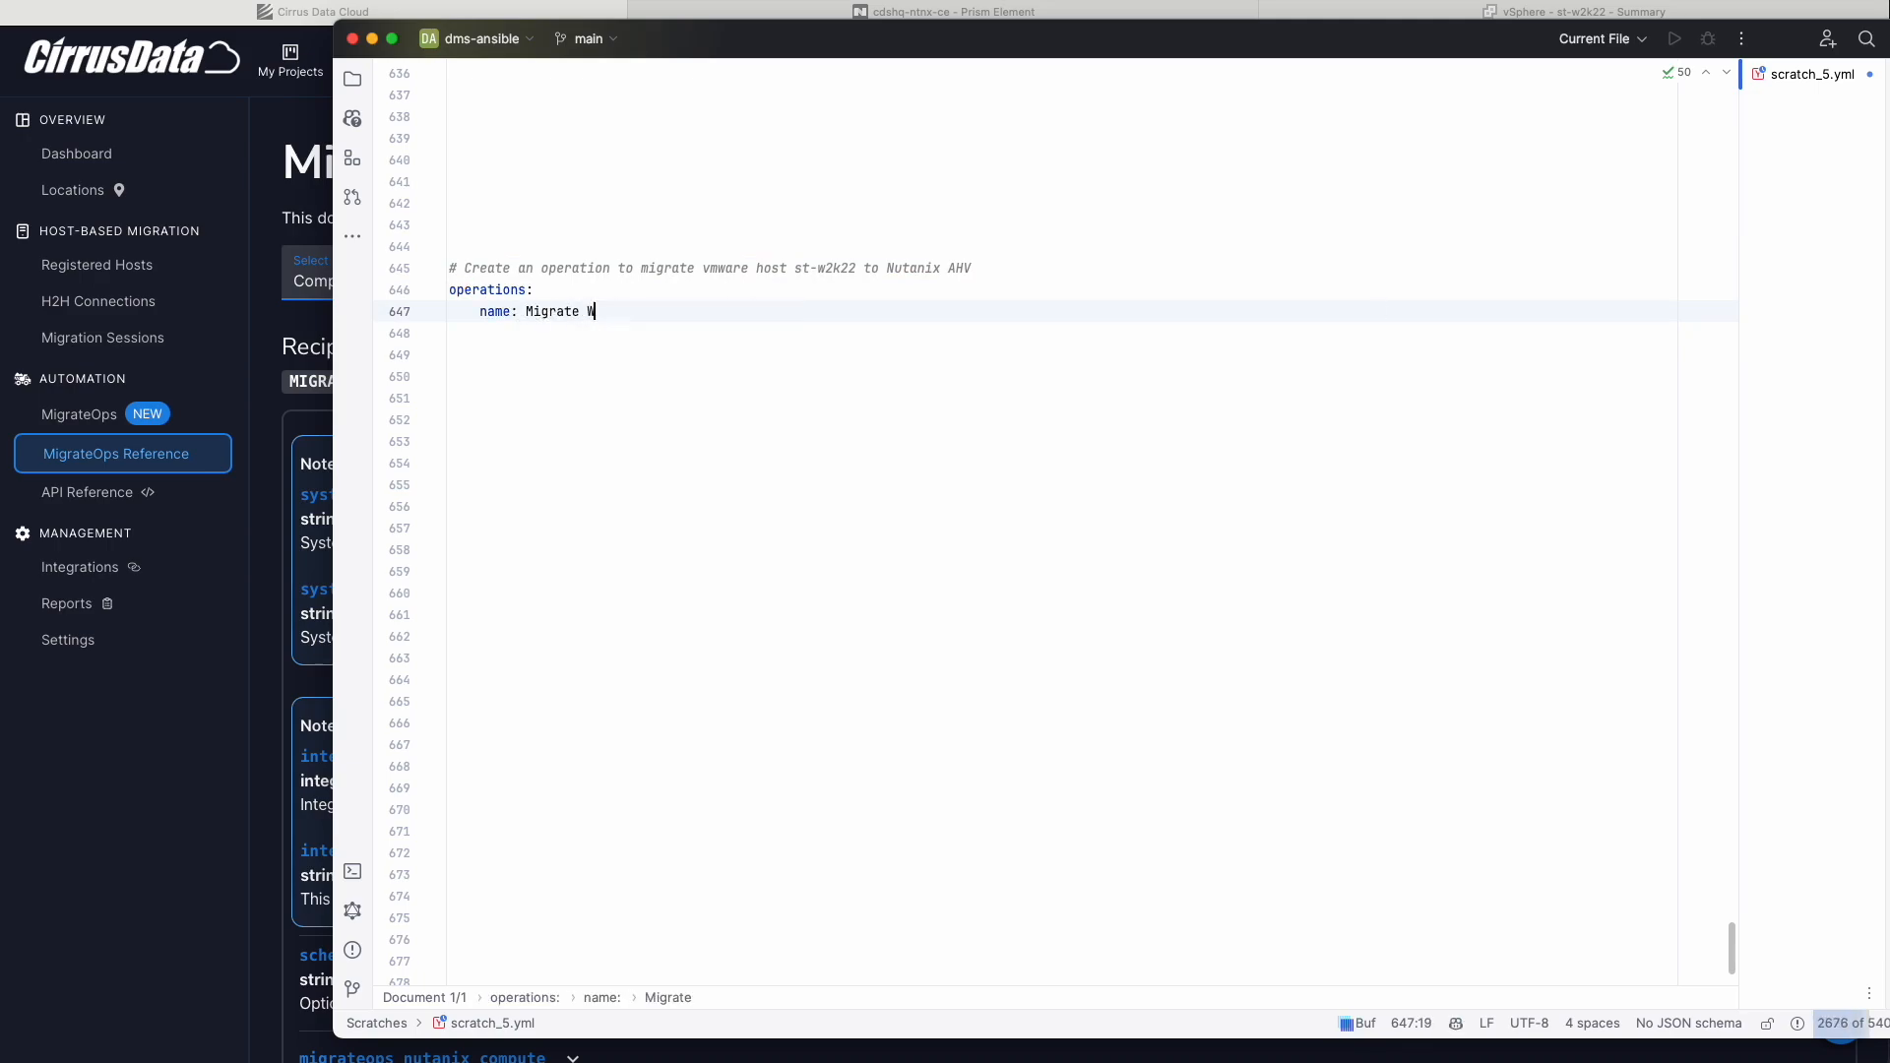
{"action": "key", "text": "Return"}
{"action": "type", "text": "config:"}
{"action": "key", "text": "Return"}
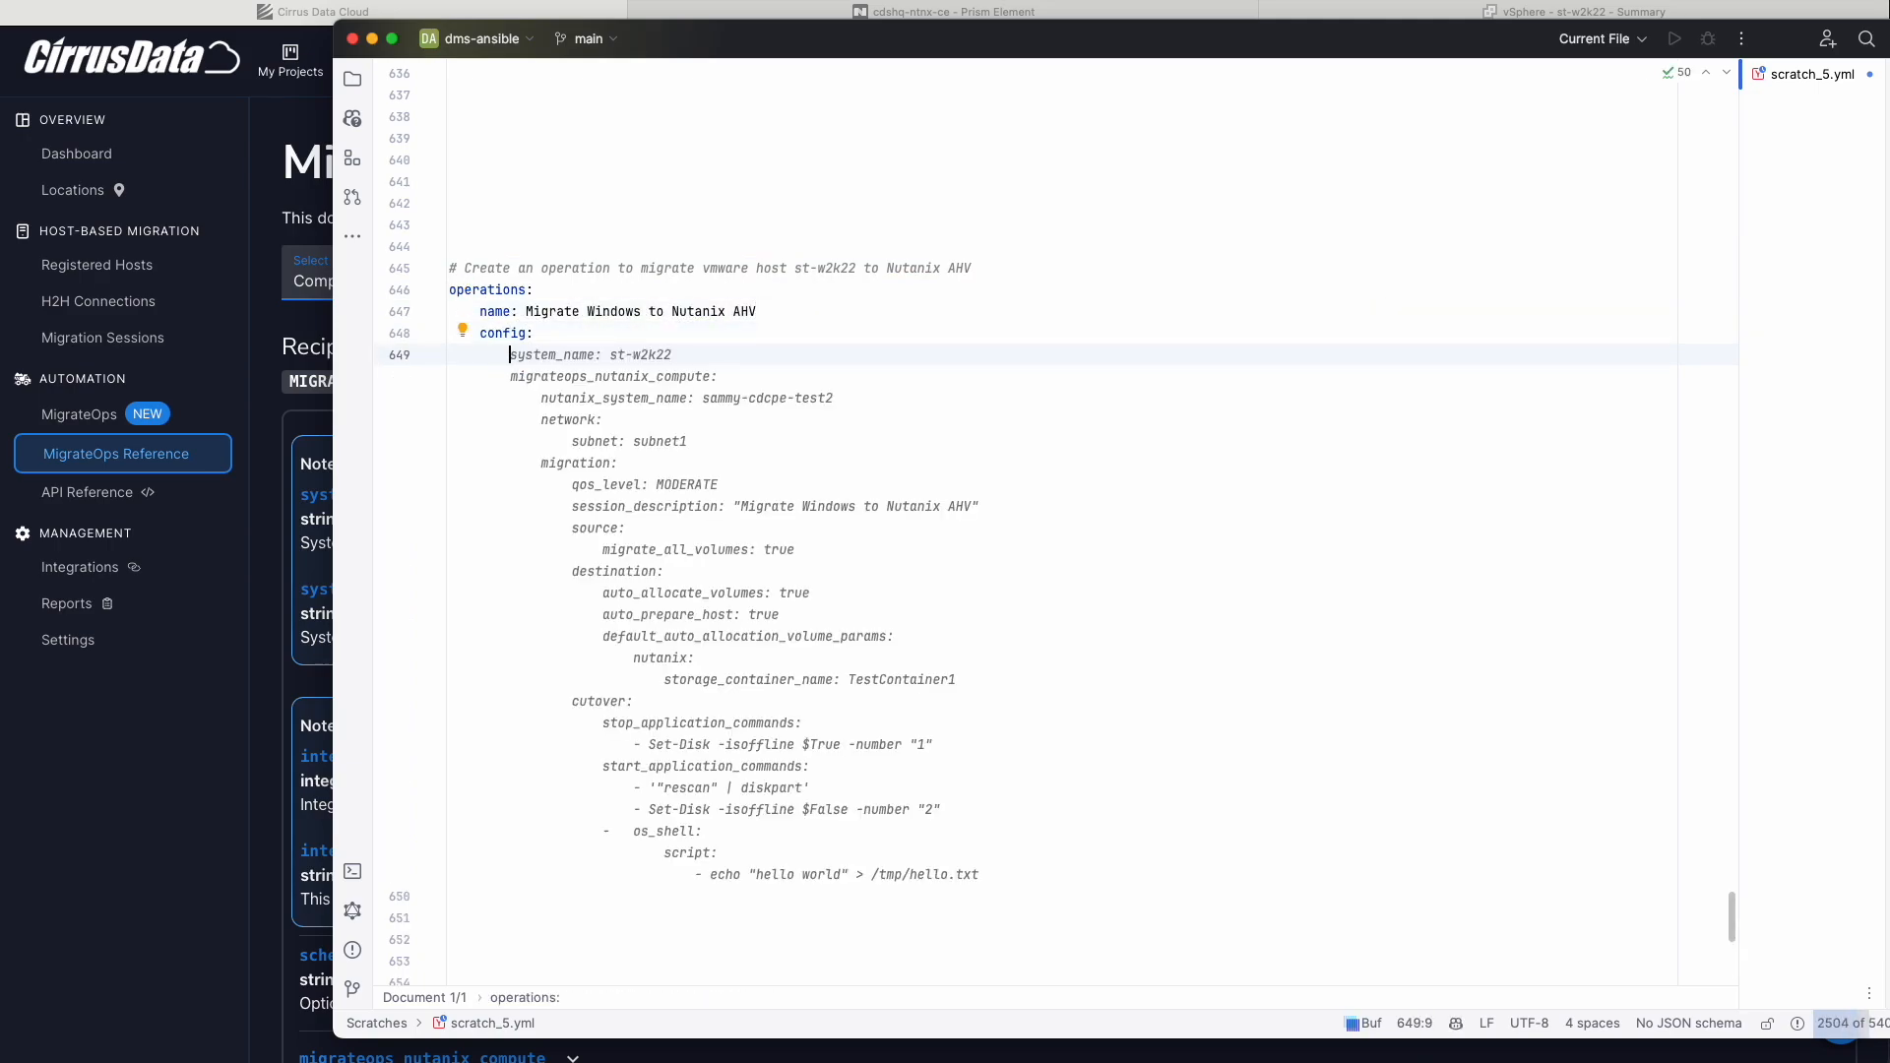
Accept the suggested config block starting with system_name: st-w2k22, and review its migration and cutover entries
{"action": "key", "text": "Tab"}
{"action": "left_click_drag", "start_coordinate": [1044, 876], "coordinate": [610, 768]}
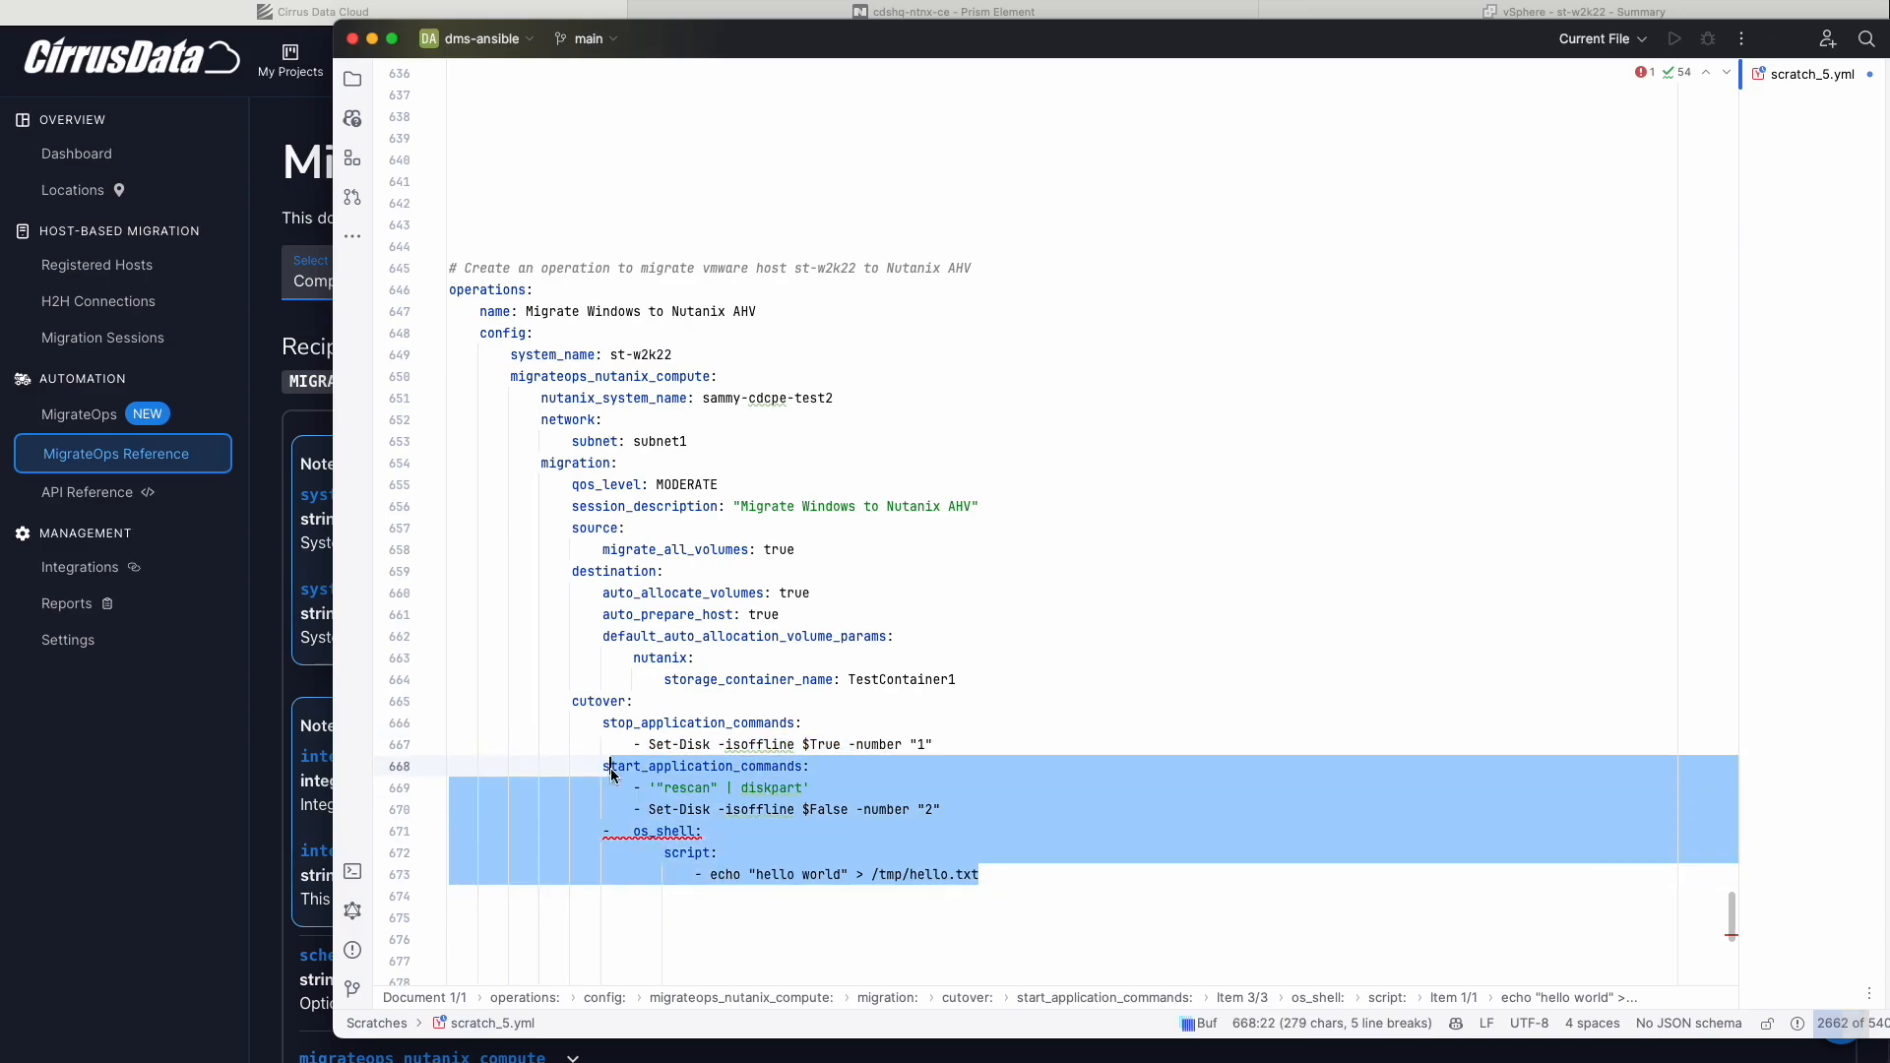
{"action": "left_click", "coordinate": [611, 768]}
{"action": "scroll", "coordinate": [746, 417], "scroll_direction": "down", "scroll_amount": 1}
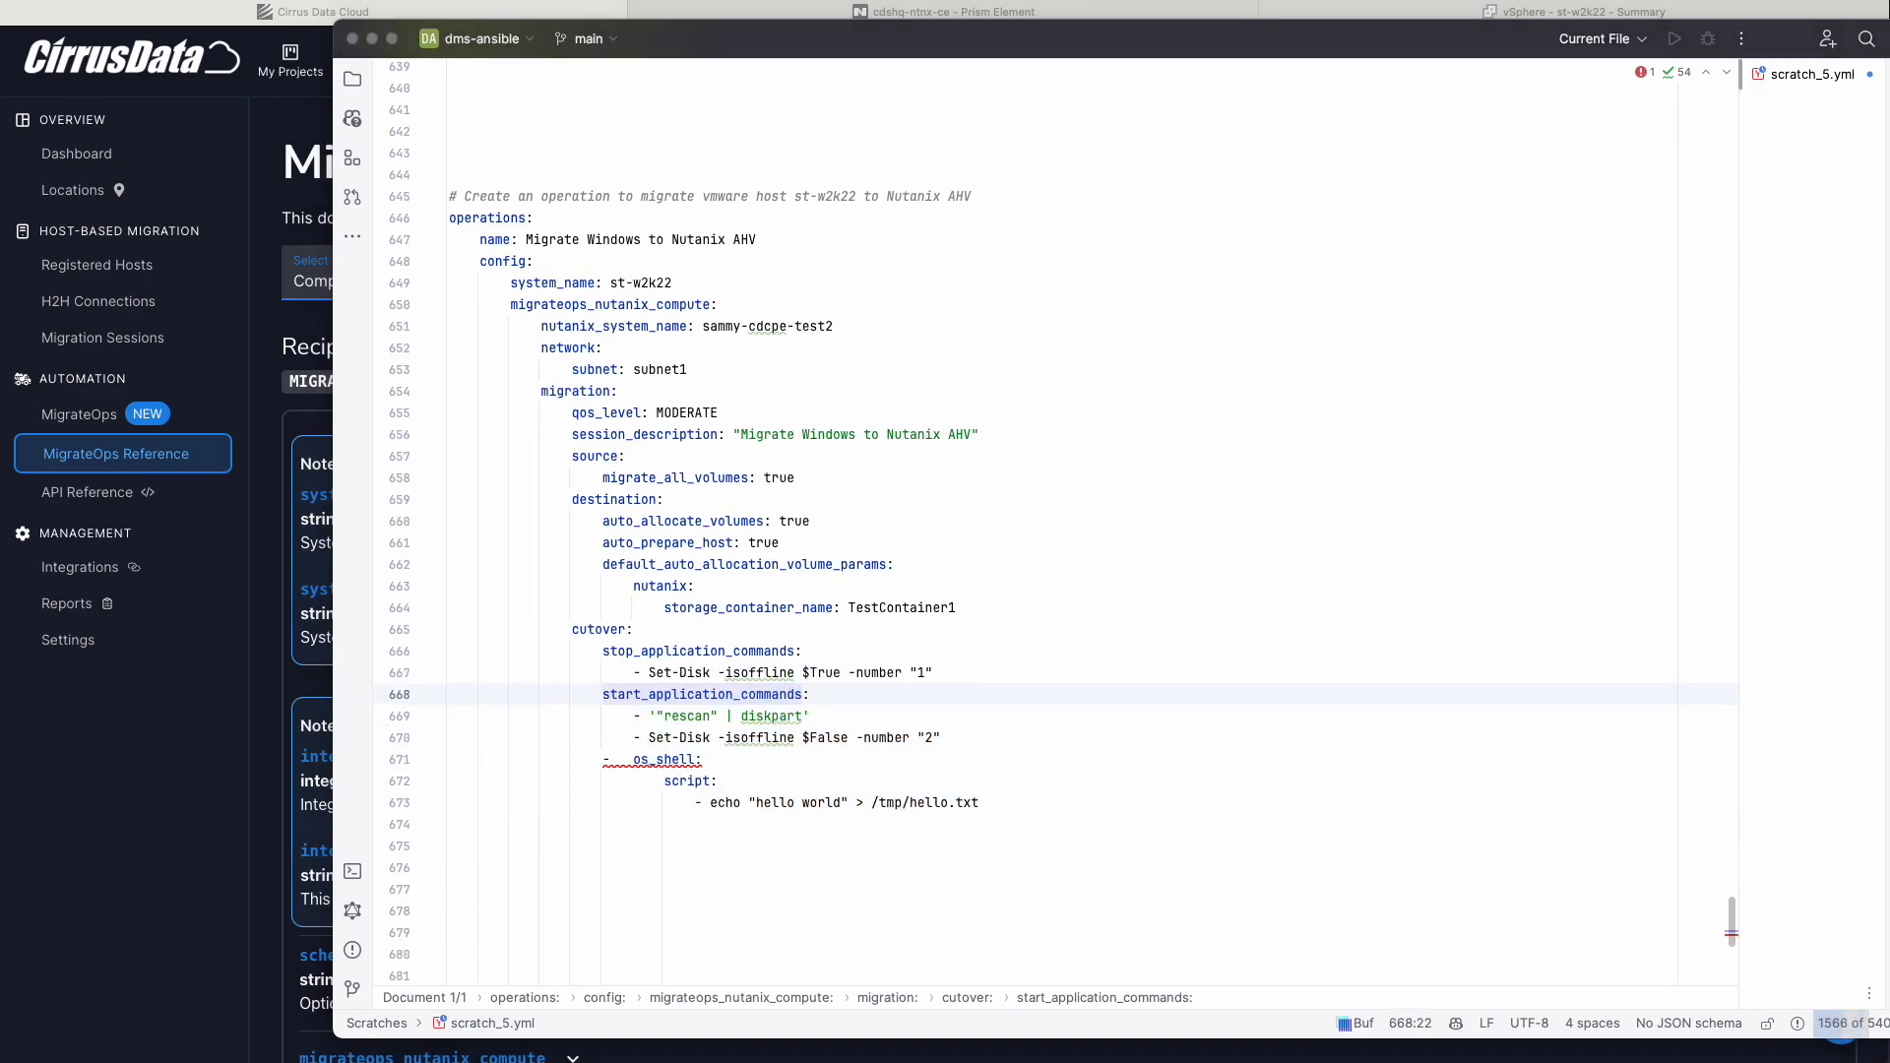
{"action": "scroll", "coordinate": [1349, 793], "scroll_direction": "down", "scroll_amount": 3}
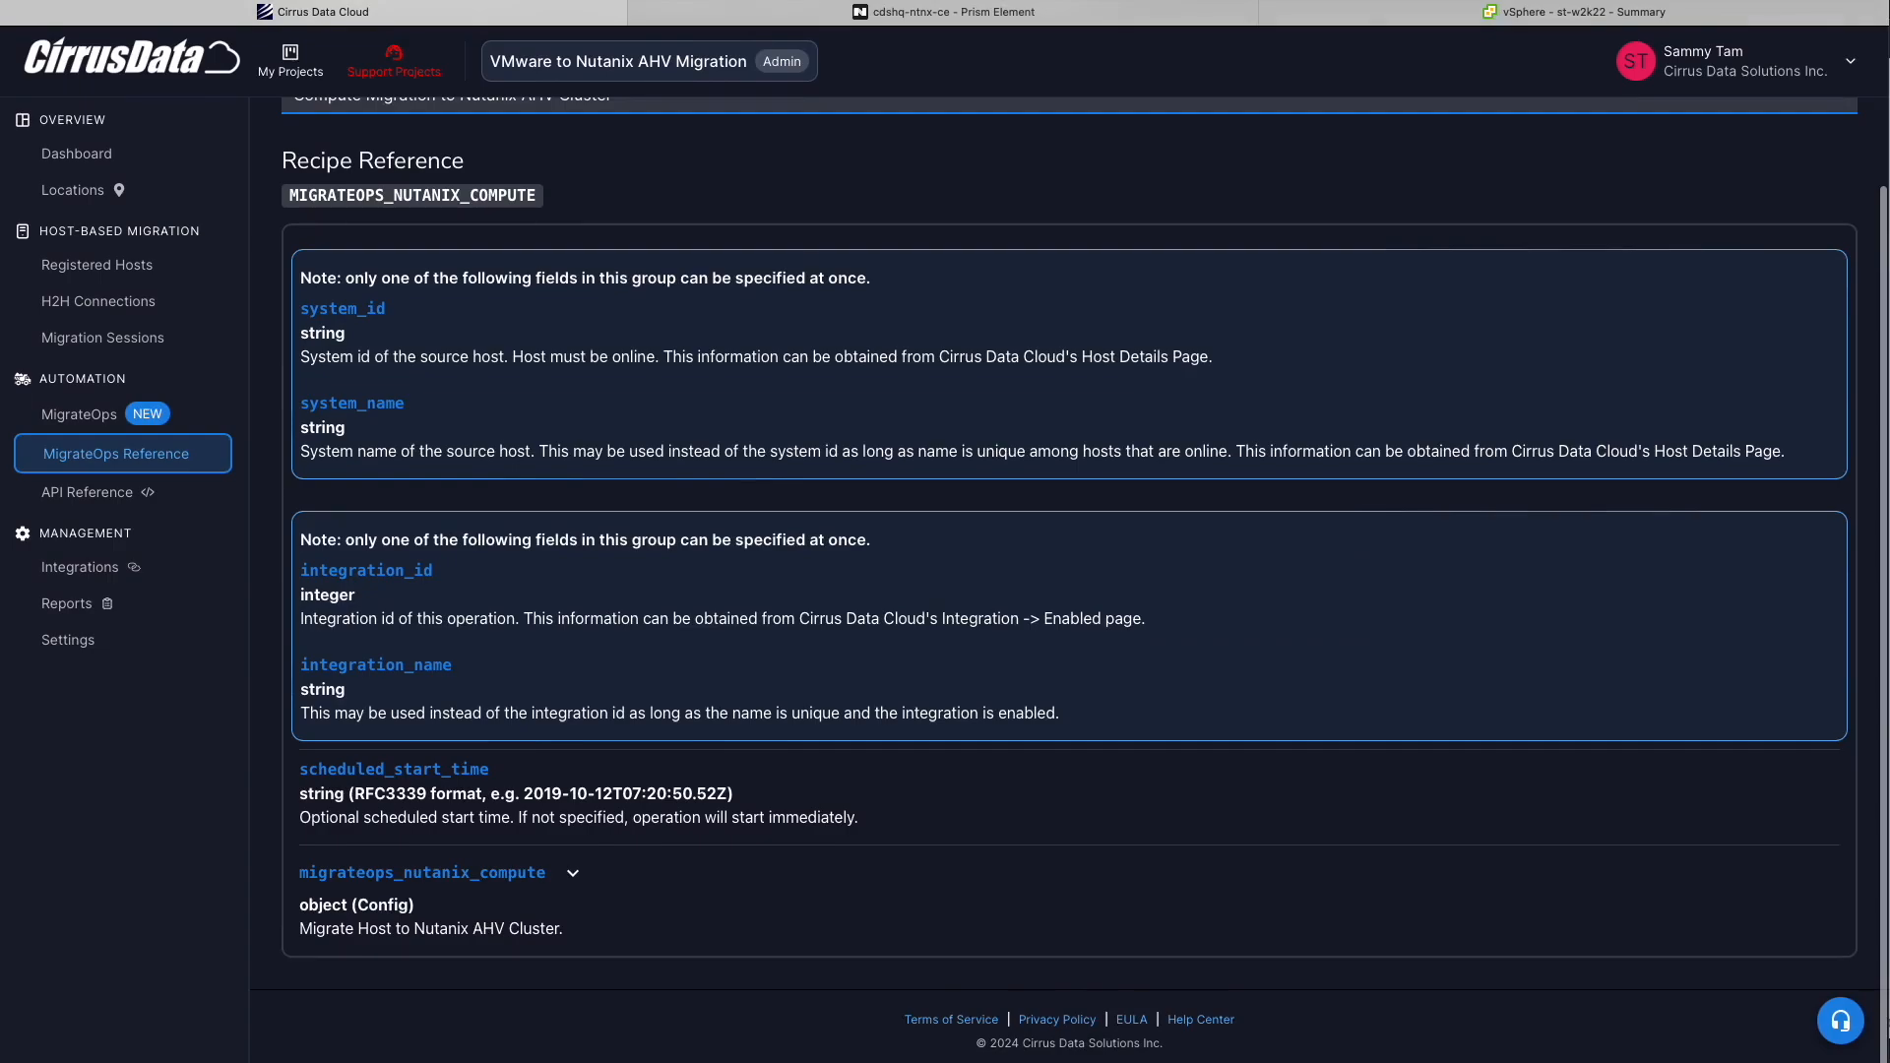
Delete everything below system_name, add integration_name: cdshq-nutanix, and set the recipe to MIGRATEOPS_NUTANIX_COMPUTE
{"action": "key", "text": "super+Tab"}
{"action": "key", "text": "shift+super+End"}
{"action": "key", "text": "BackSpace"}
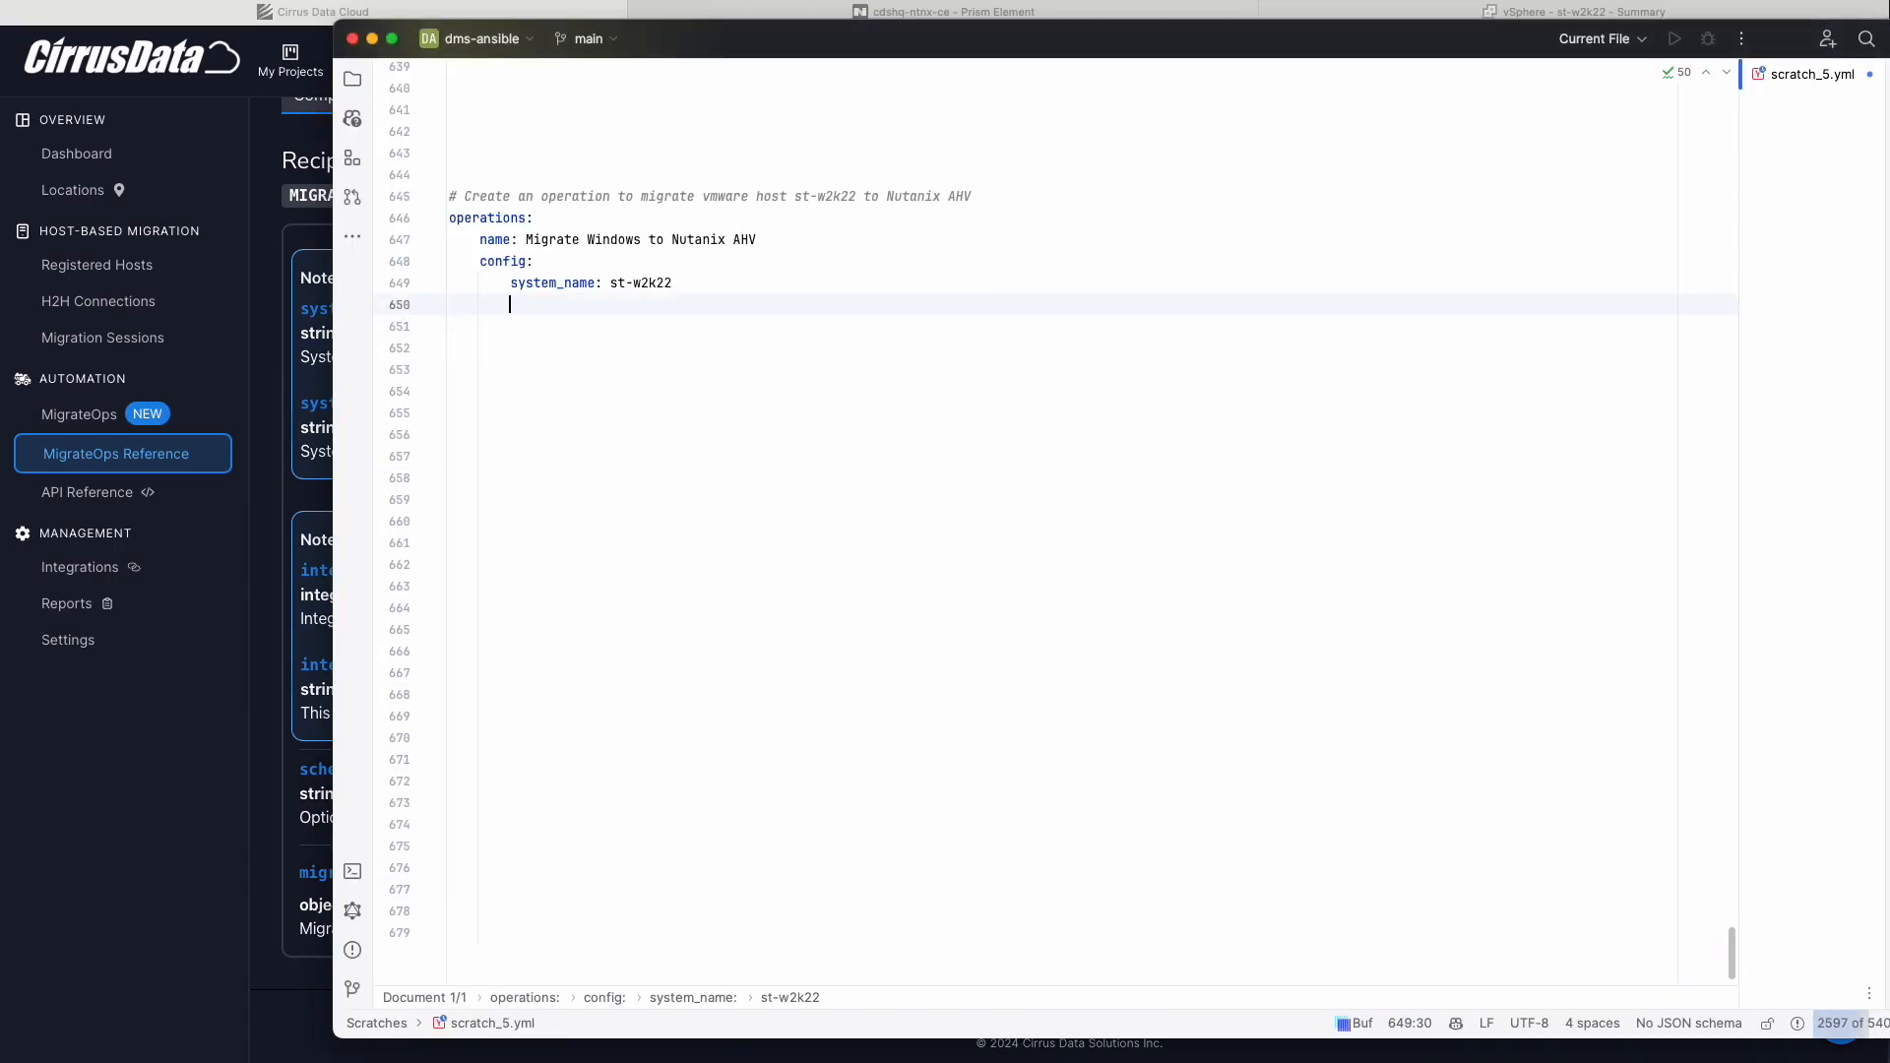
{"action": "type", "text": "integration_name: cdshq-nutanix"}
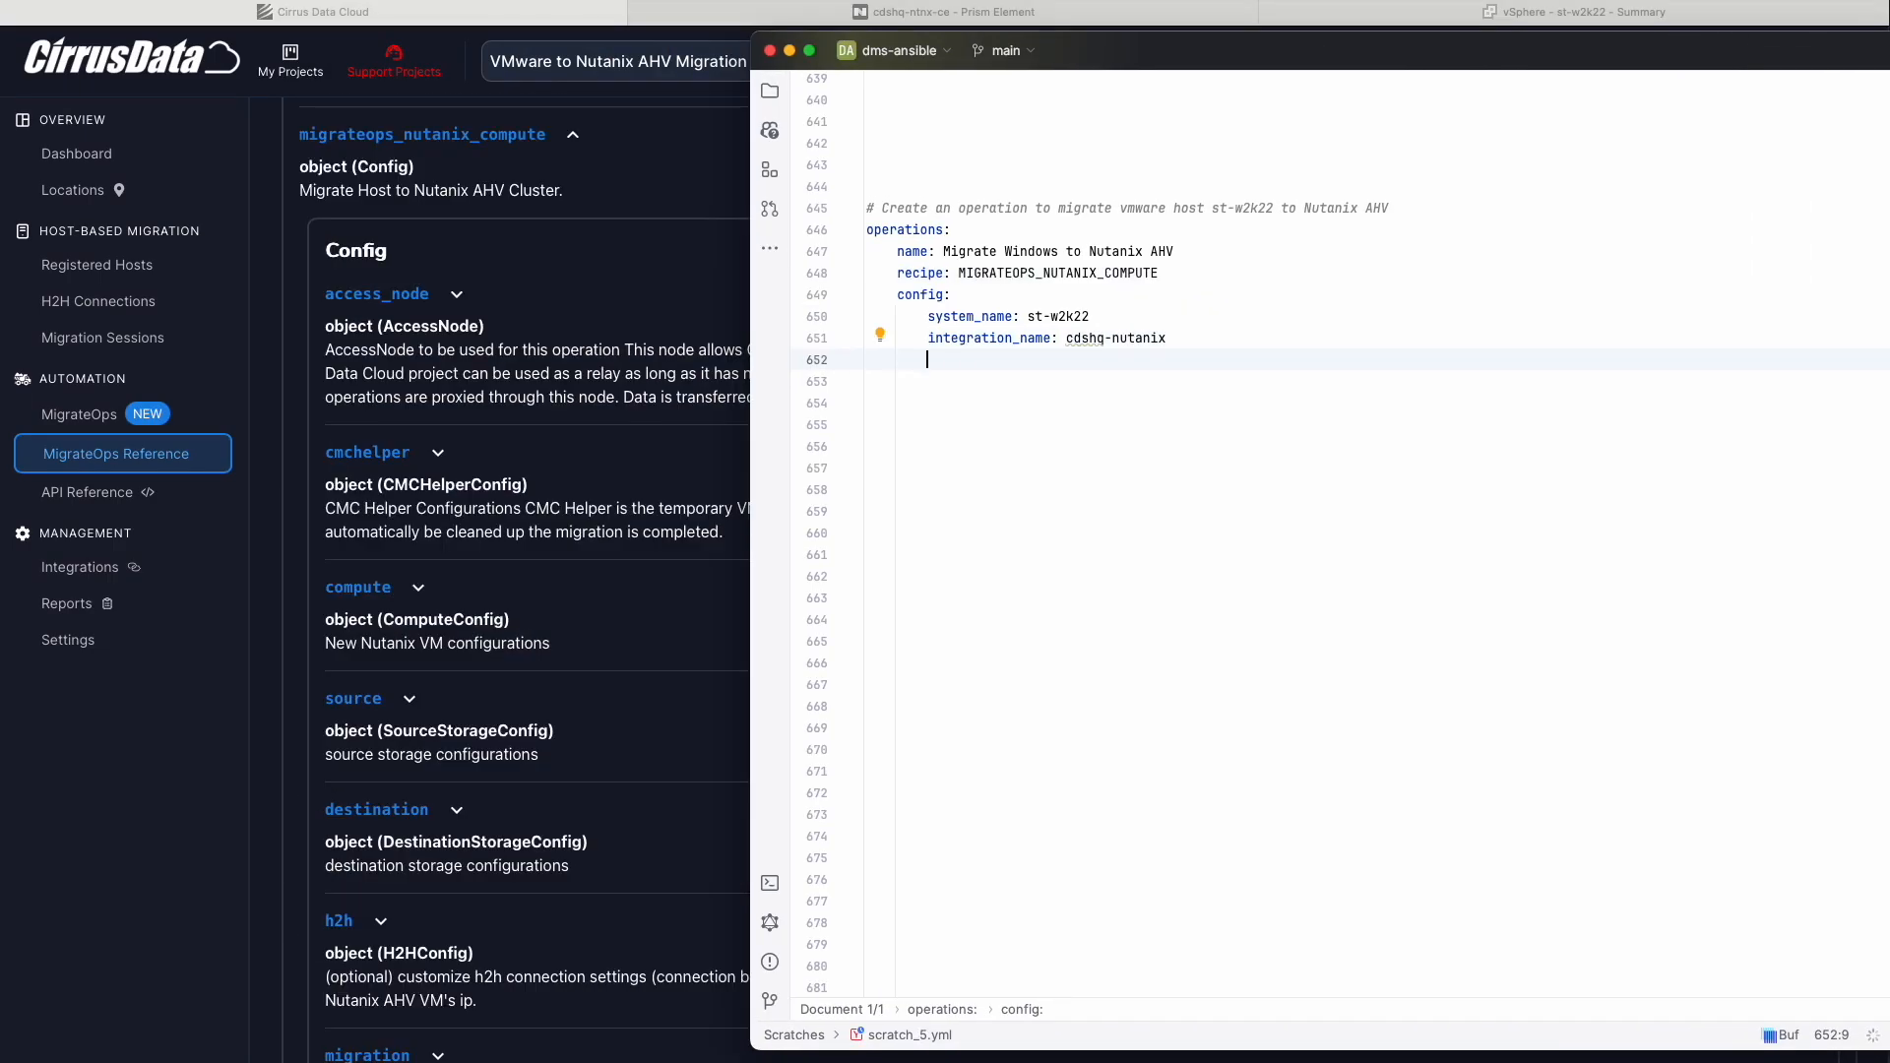
Add a migrateops_nutanix_compute section whose access_node has system_name st-ubuntu20-01, copying the host name from the registered hosts
{"action": "type", "text": "migrateops_nutanix_compute:"}
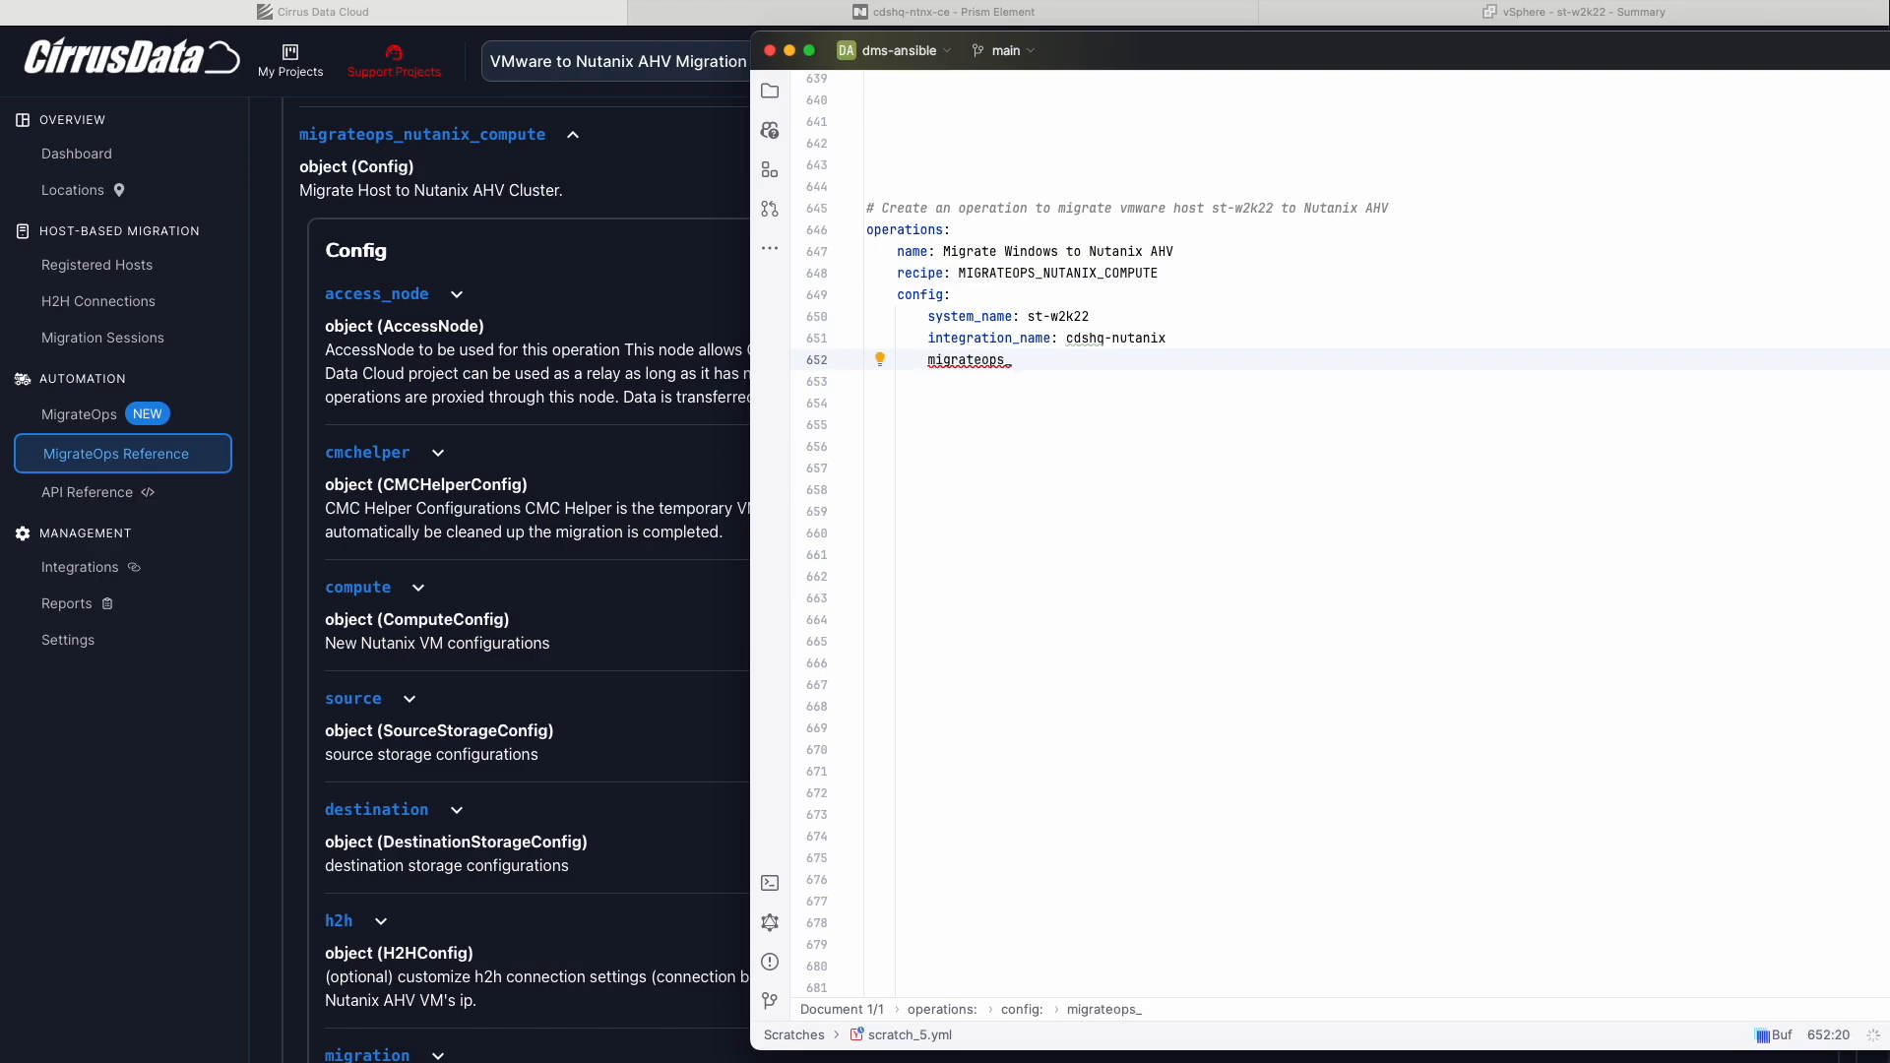
{"action": "key", "text": "Return"}
{"action": "type", "text": "access_node:"}
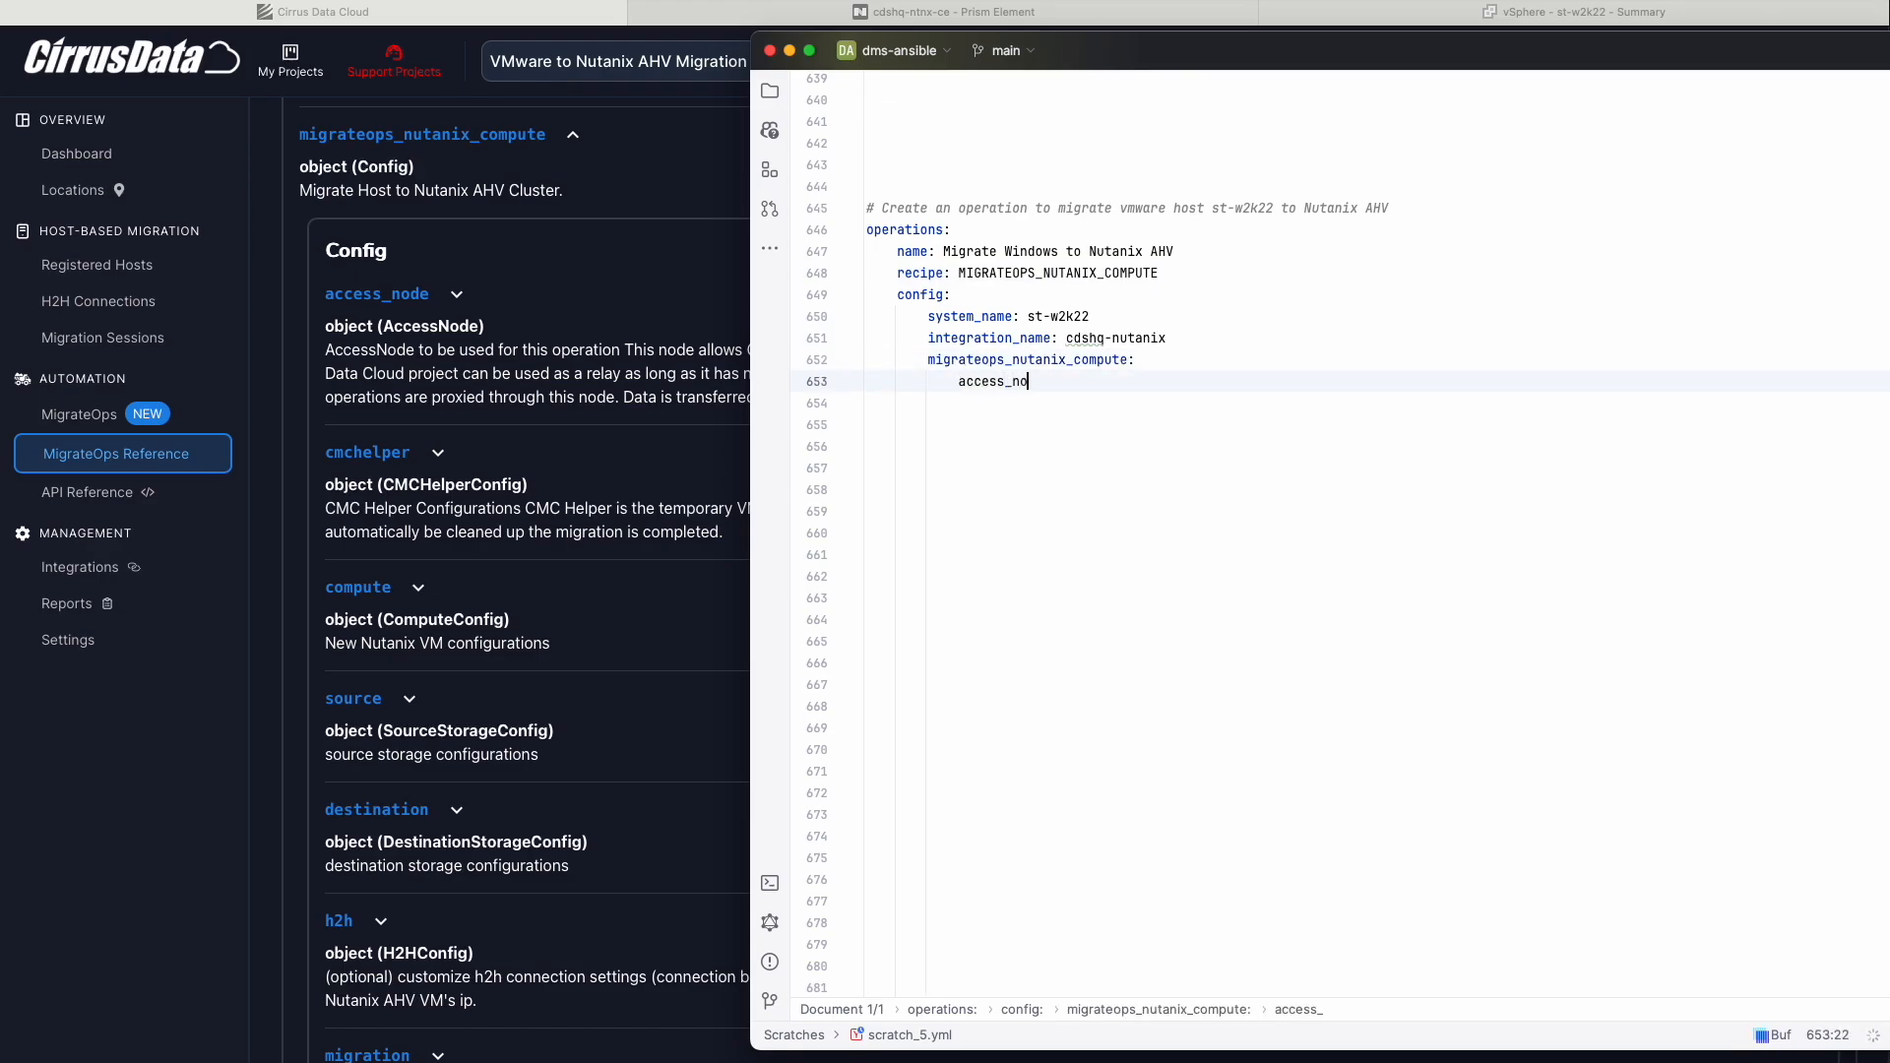
{"action": "key", "text": "Return"}
{"action": "type", "text": "system_name:"}
{"action": "left_click", "coordinate": [90, 267]}
{"action": "left_click_drag", "start_coordinate": [292, 468], "coordinate": [438, 468]}
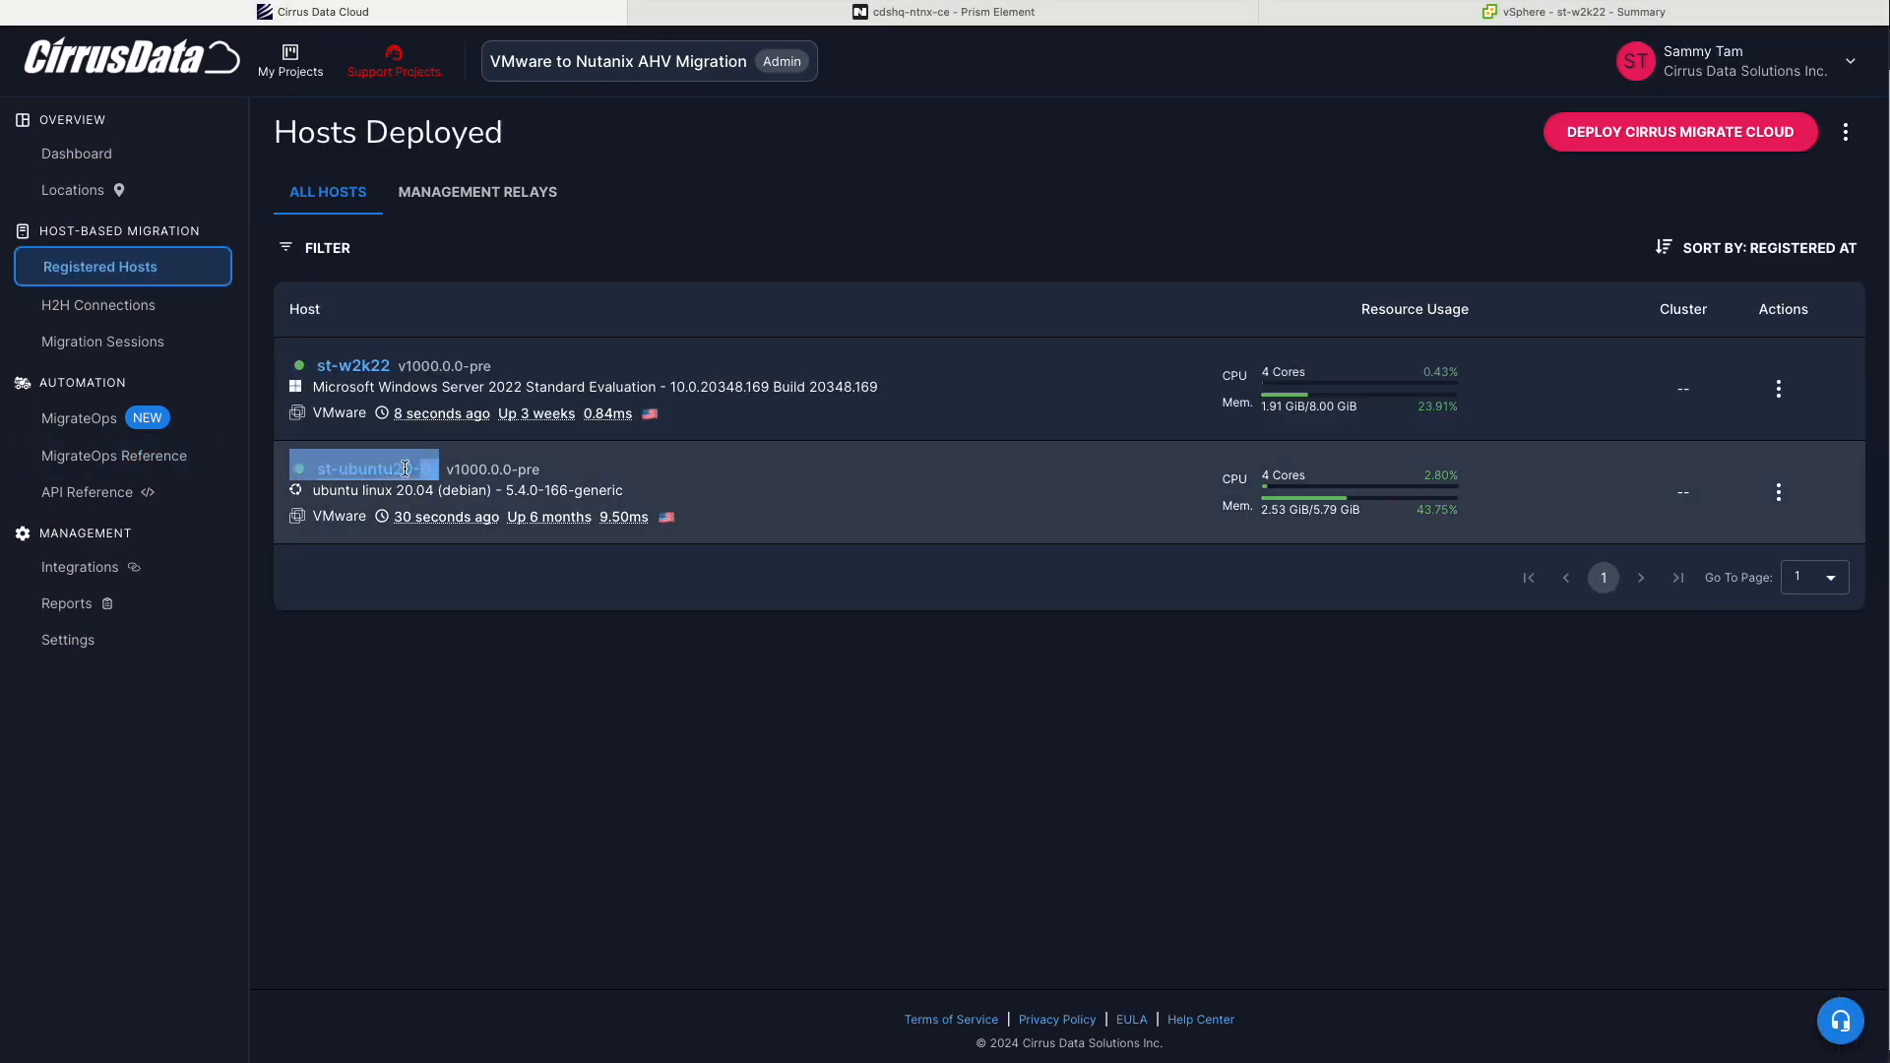
{"action": "key", "text": "super+c"}
{"action": "key", "text": "super+Tab"}
{"action": "key", "text": "super+v"}
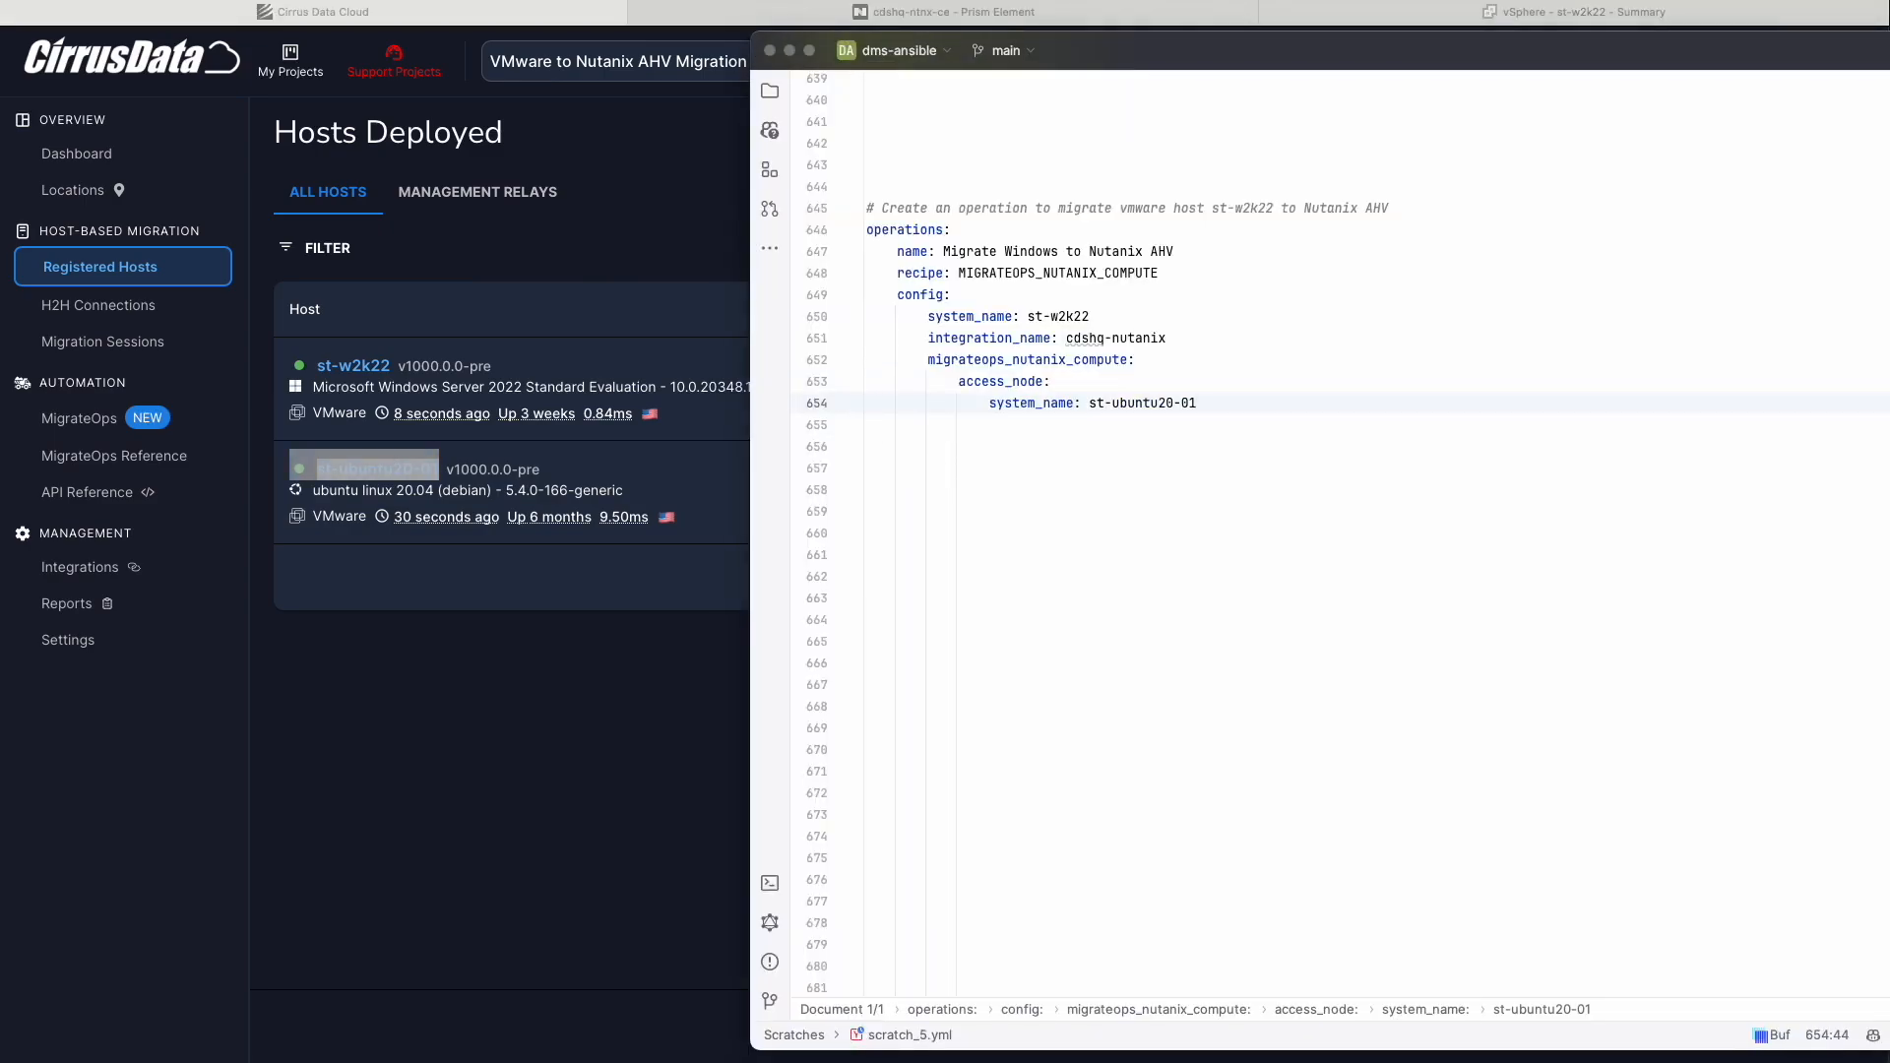
Under migrateops_nutanix_compute, add a destination section whose default_config sets storage_container_name to TestContainer1
{"action": "key", "text": "Return"}
{"action": "key", "text": "BackSpace"}
{"action": "type", "text": "destination:"}
{"action": "key", "text": "Return"}
{"action": "type", "text": "default_config:"}
{"action": "key", "text": "Return"}
{"action": "type", "text": "storage_container_name: TestContainer1"}
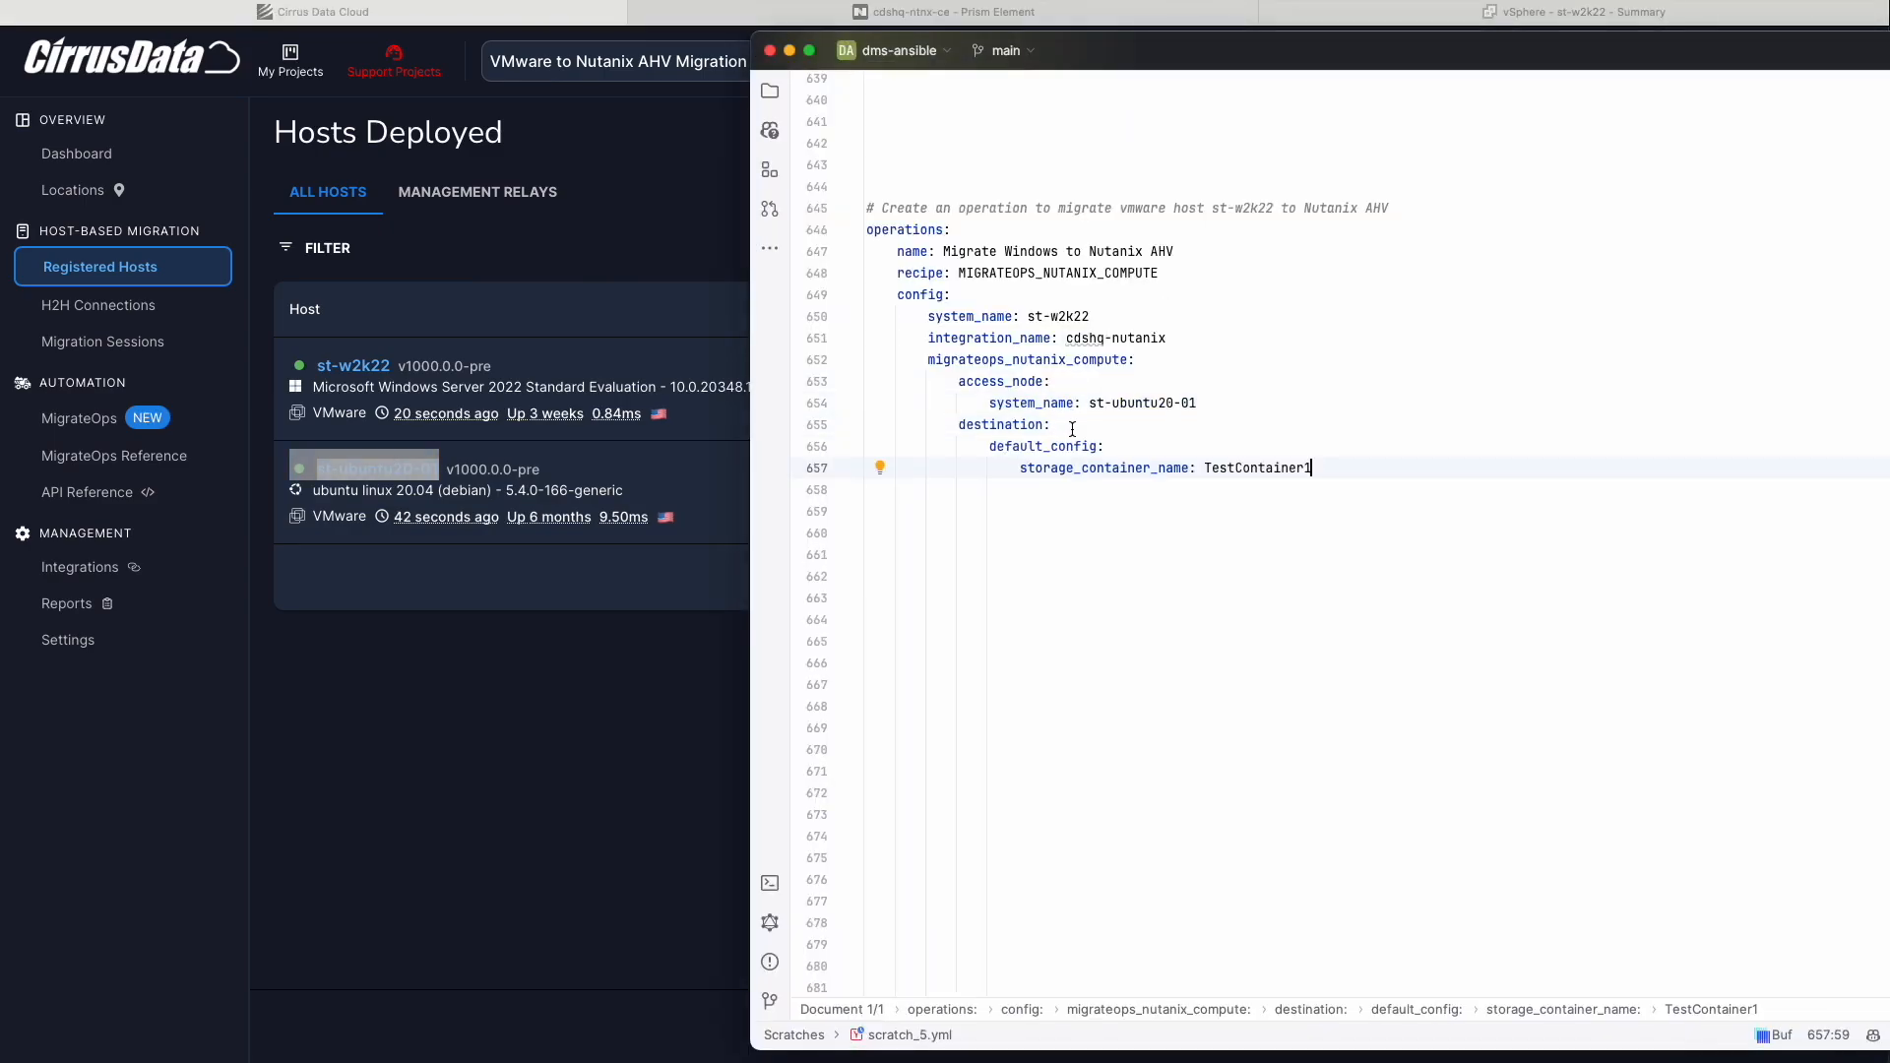
Add a network section at the same level as destination, with subnet set to subnet1
{"action": "key", "text": "Return"}
{"action": "key", "text": "BackSpace"}
{"action": "key", "text": "BackSpace"}
{"action": "type", "text": "network:"}
{"action": "key", "text": "Return"}
{"action": "type", "text": "subnet: subnet1"}
{"action": "key", "text": "Return"}
{"action": "key", "text": "BackSpace"}
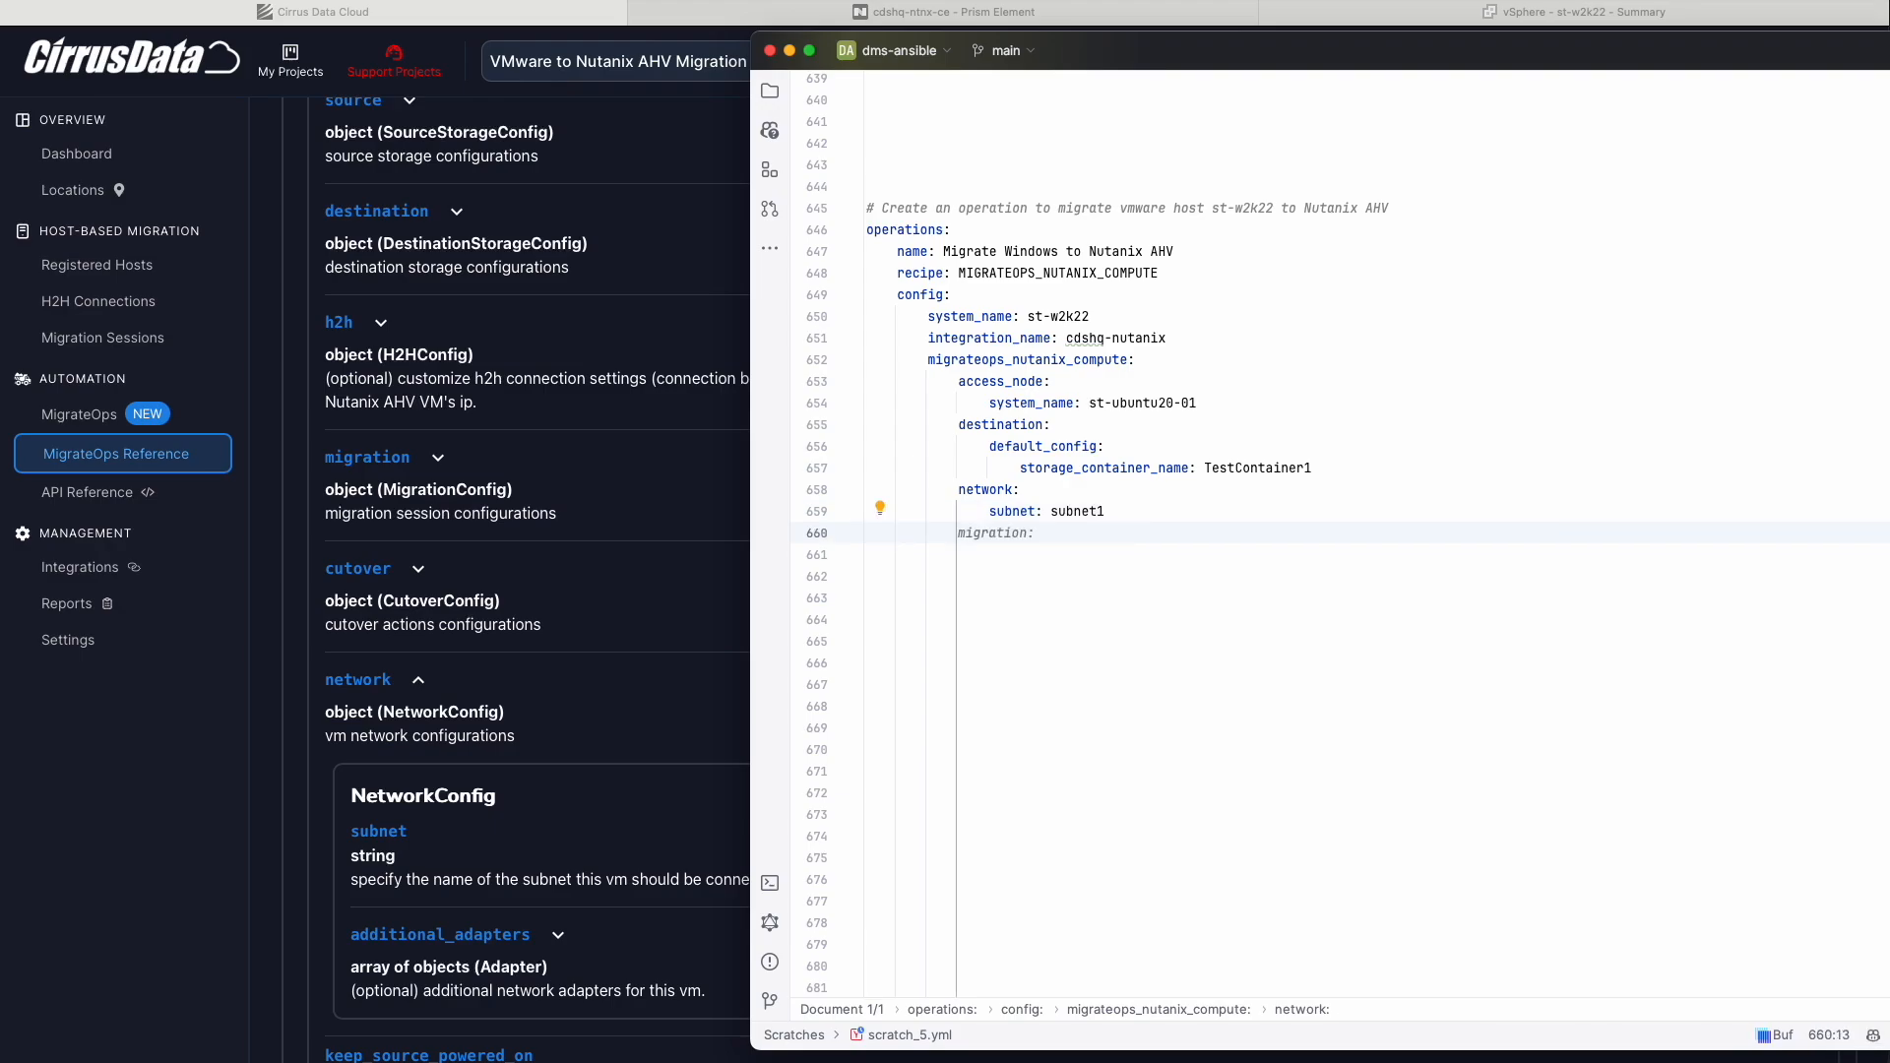
Accept the suggested migration section below network and set its qos_level to MODERATE
{"action": "key", "text": "Tab"}
{"action": "key", "text": "Return"}
{"action": "type", "text": "qos_level: MODERATE"}
{"action": "key", "text": "Return"}
{"action": "key", "text": "BackSpace"}
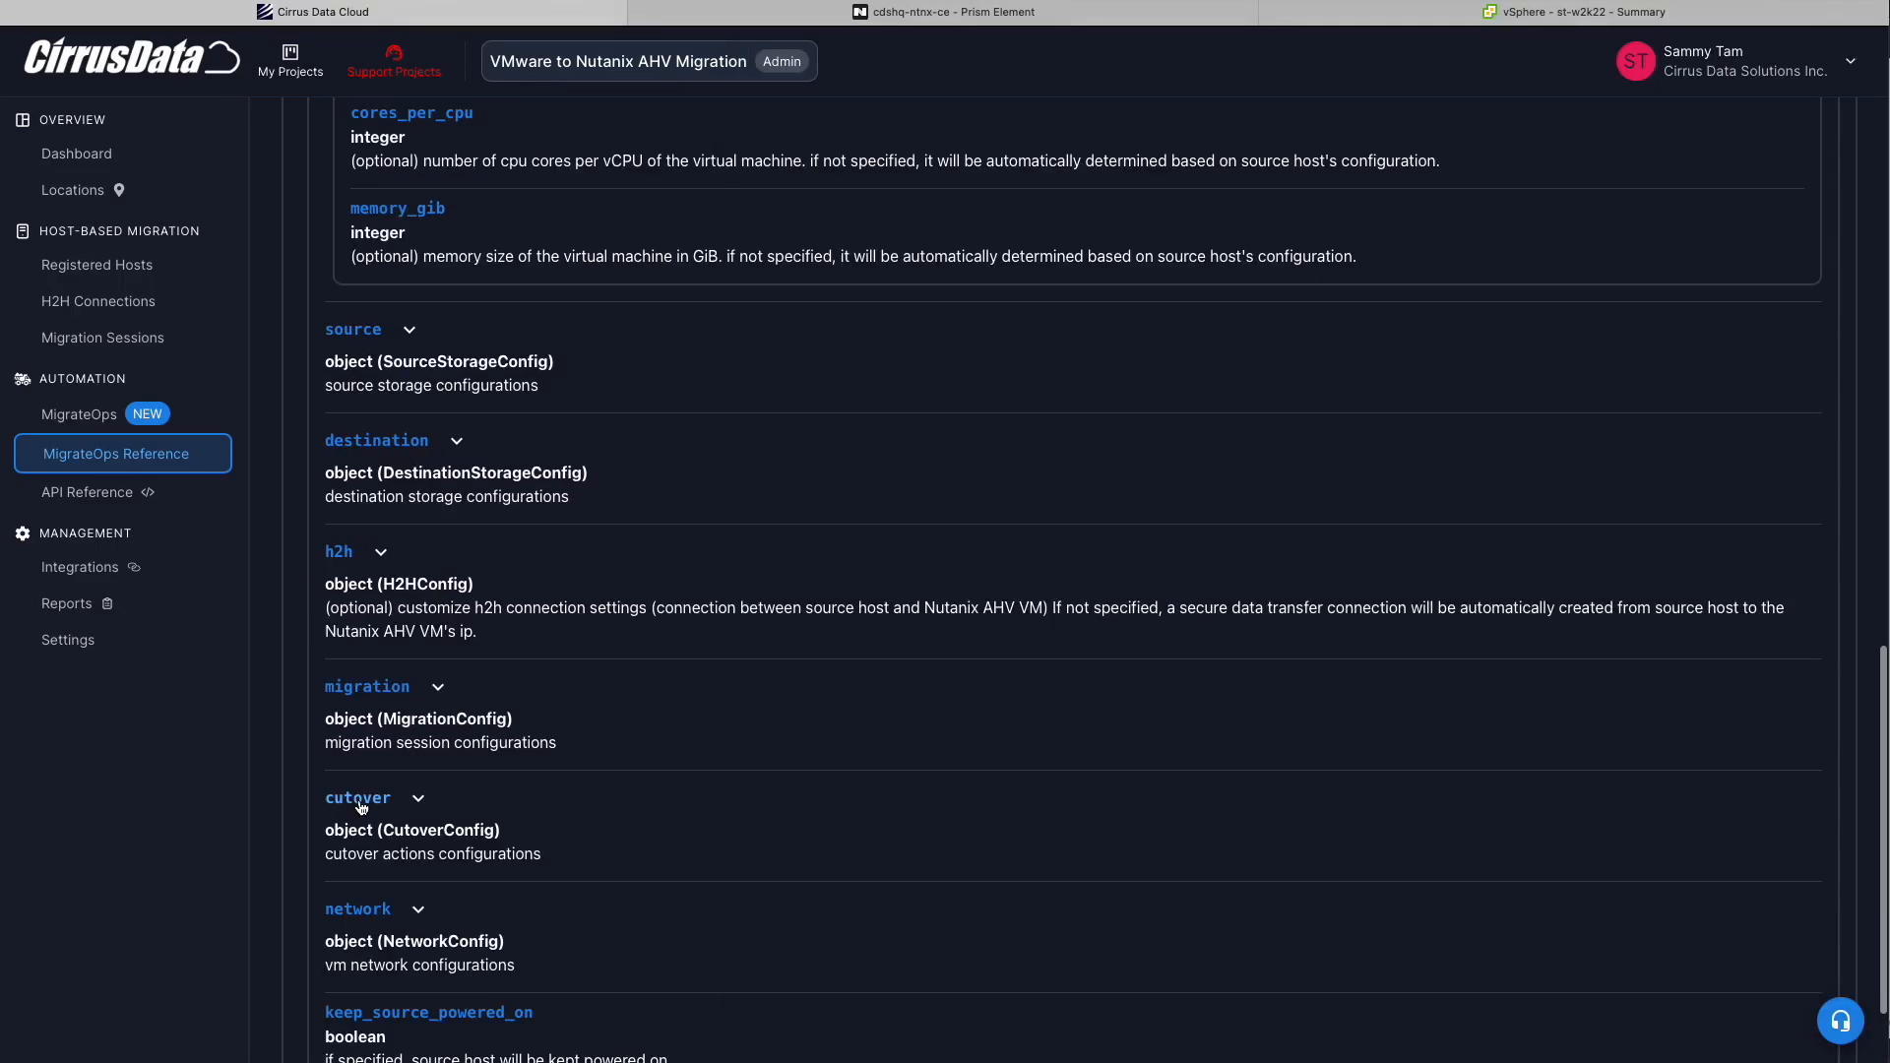
Examine the cutover settings in the MigrateOps reference, including the host actions available for stop_applications and the after_cutover description
{"action": "left_click", "coordinate": [363, 799]}
{"action": "scroll", "coordinate": [368, 862], "scroll_direction": "down", "scroll_amount": 4}
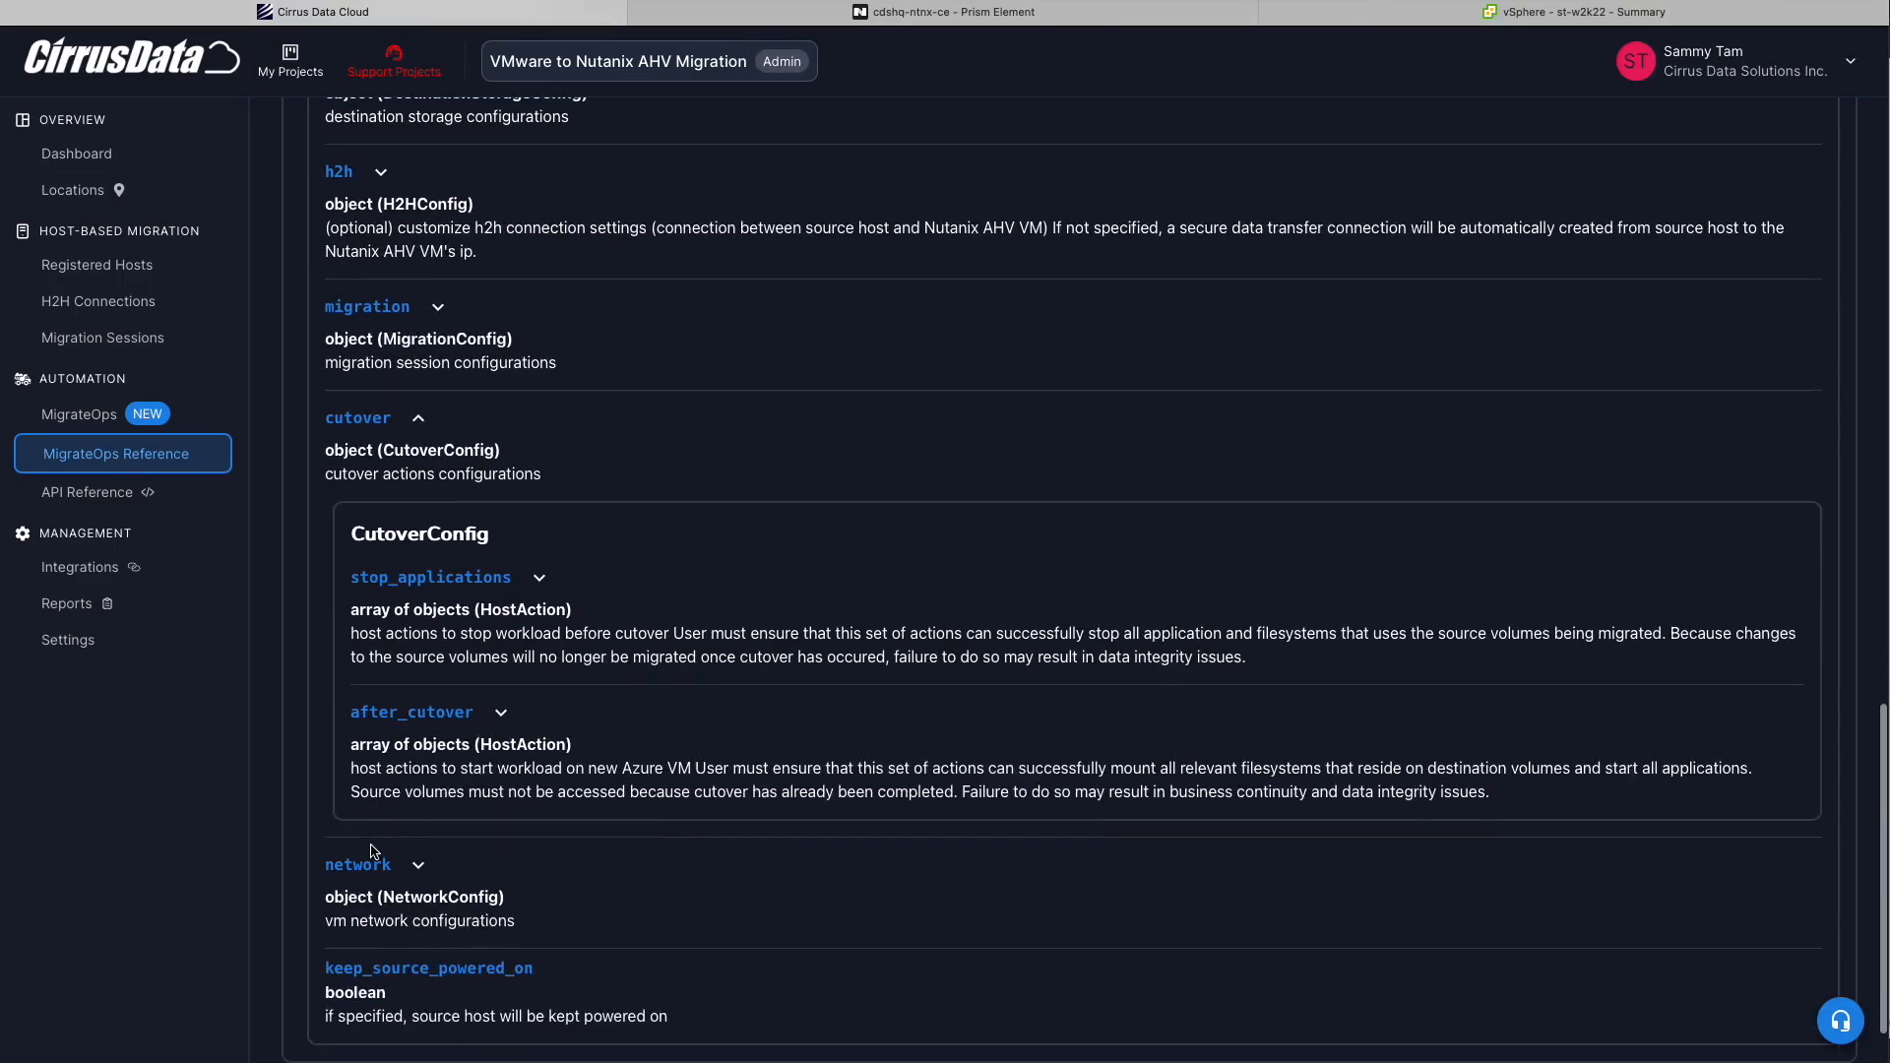
{"action": "left_click", "coordinate": [382, 585]}
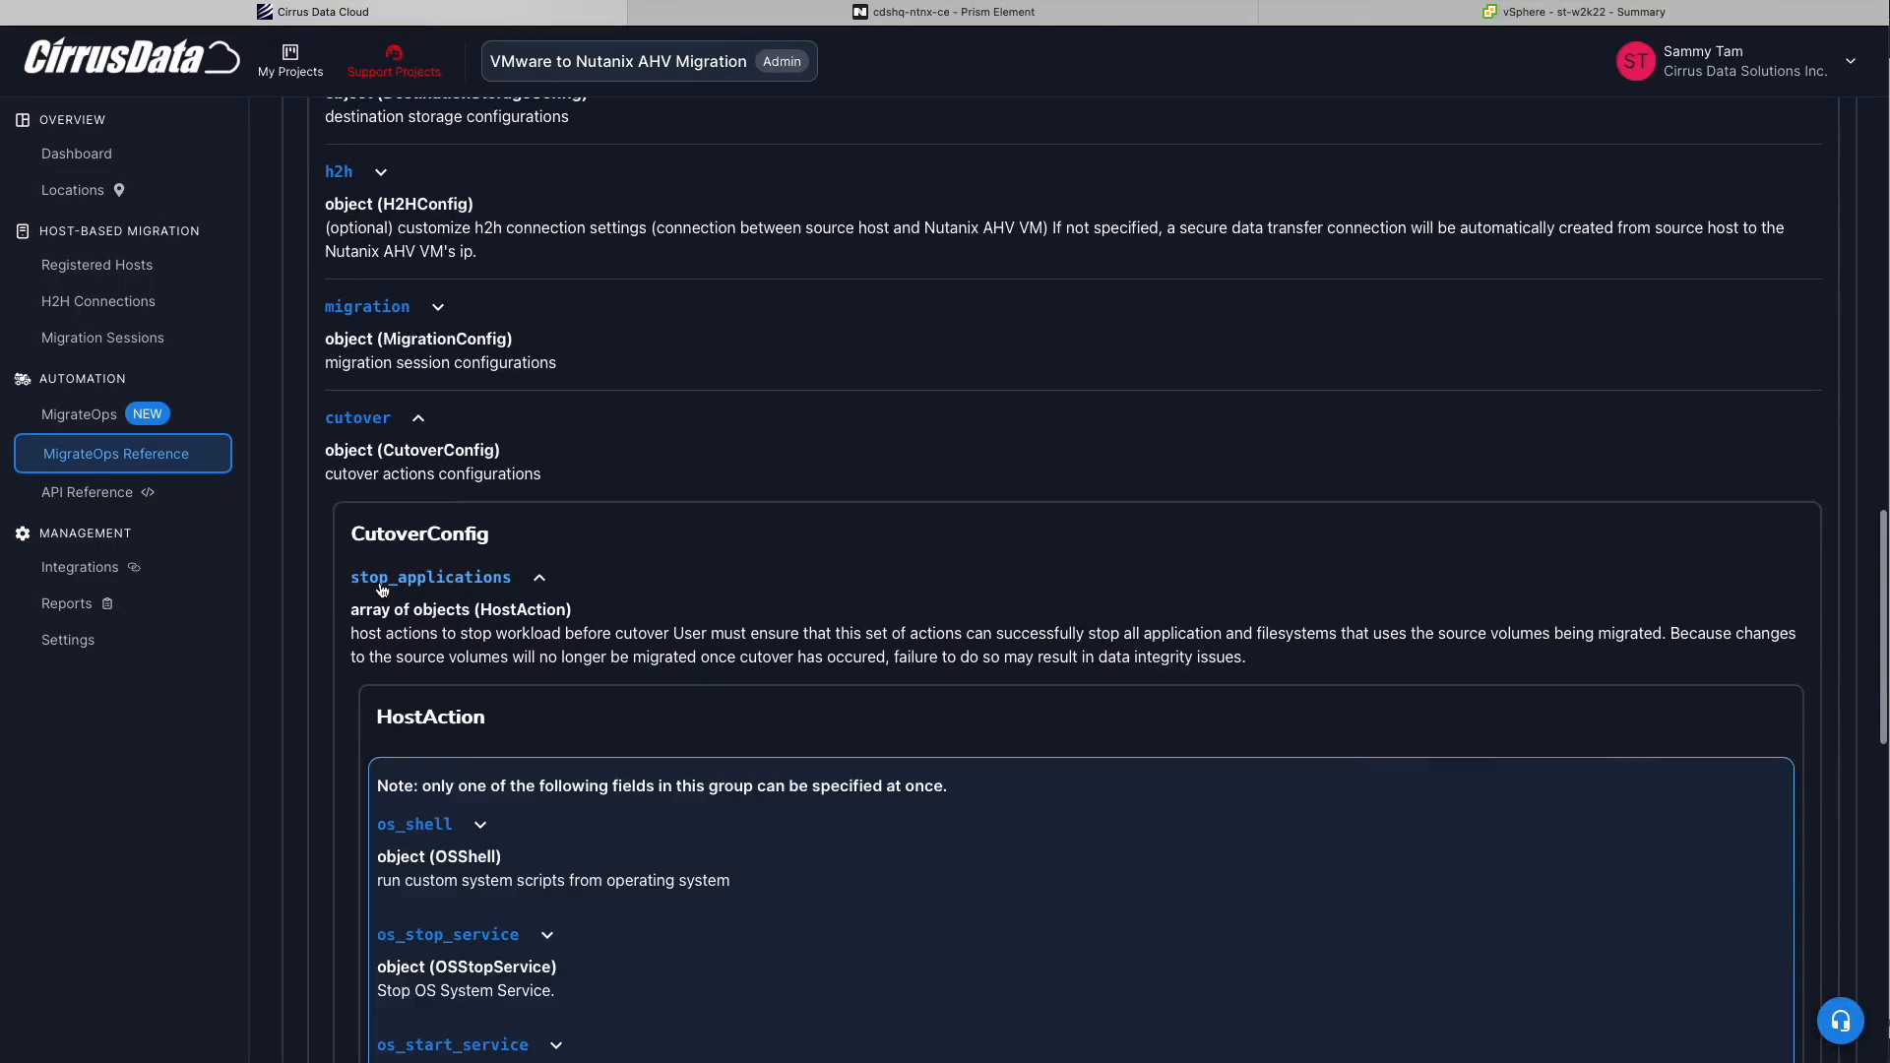
{"action": "scroll", "coordinate": [552, 590], "scroll_direction": "down", "scroll_amount": 3}
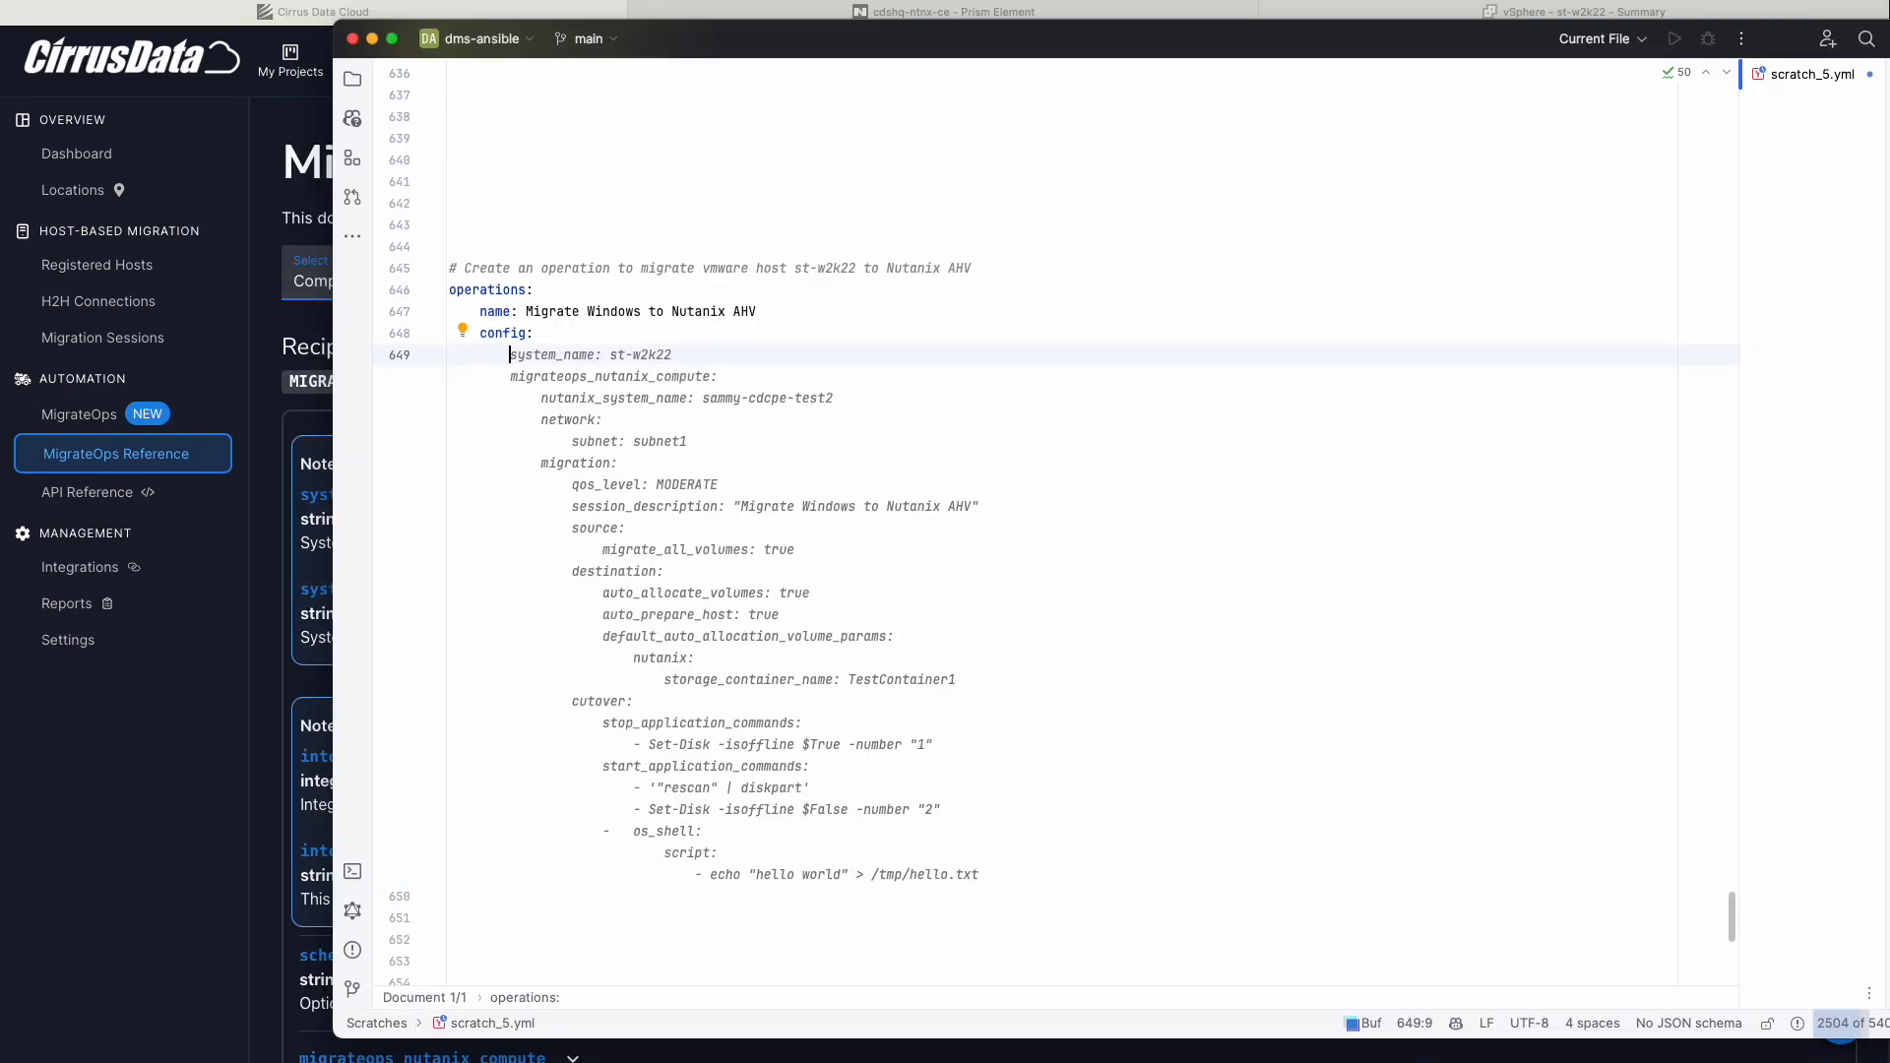
{"action": "left_click", "coordinate": [984, 874]}
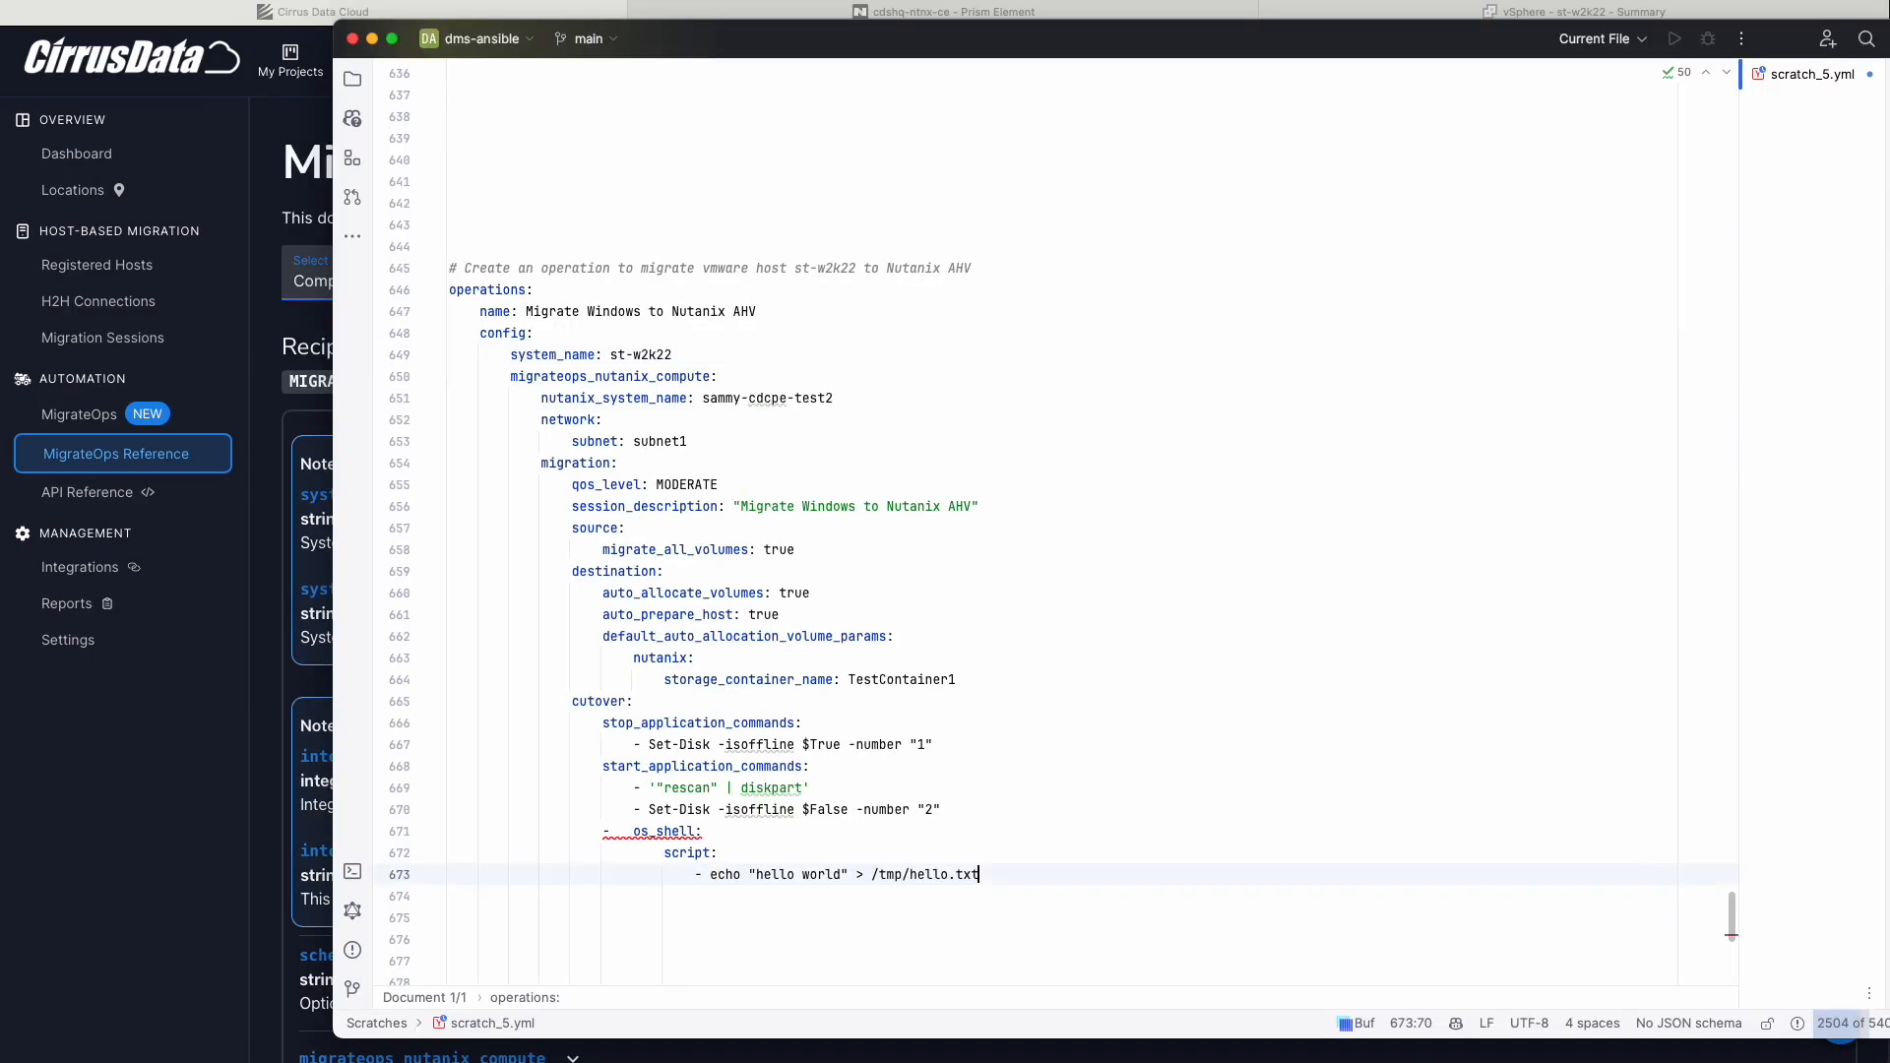
{"action": "left_click_drag", "start_coordinate": [984, 874], "coordinate": [611, 768]}
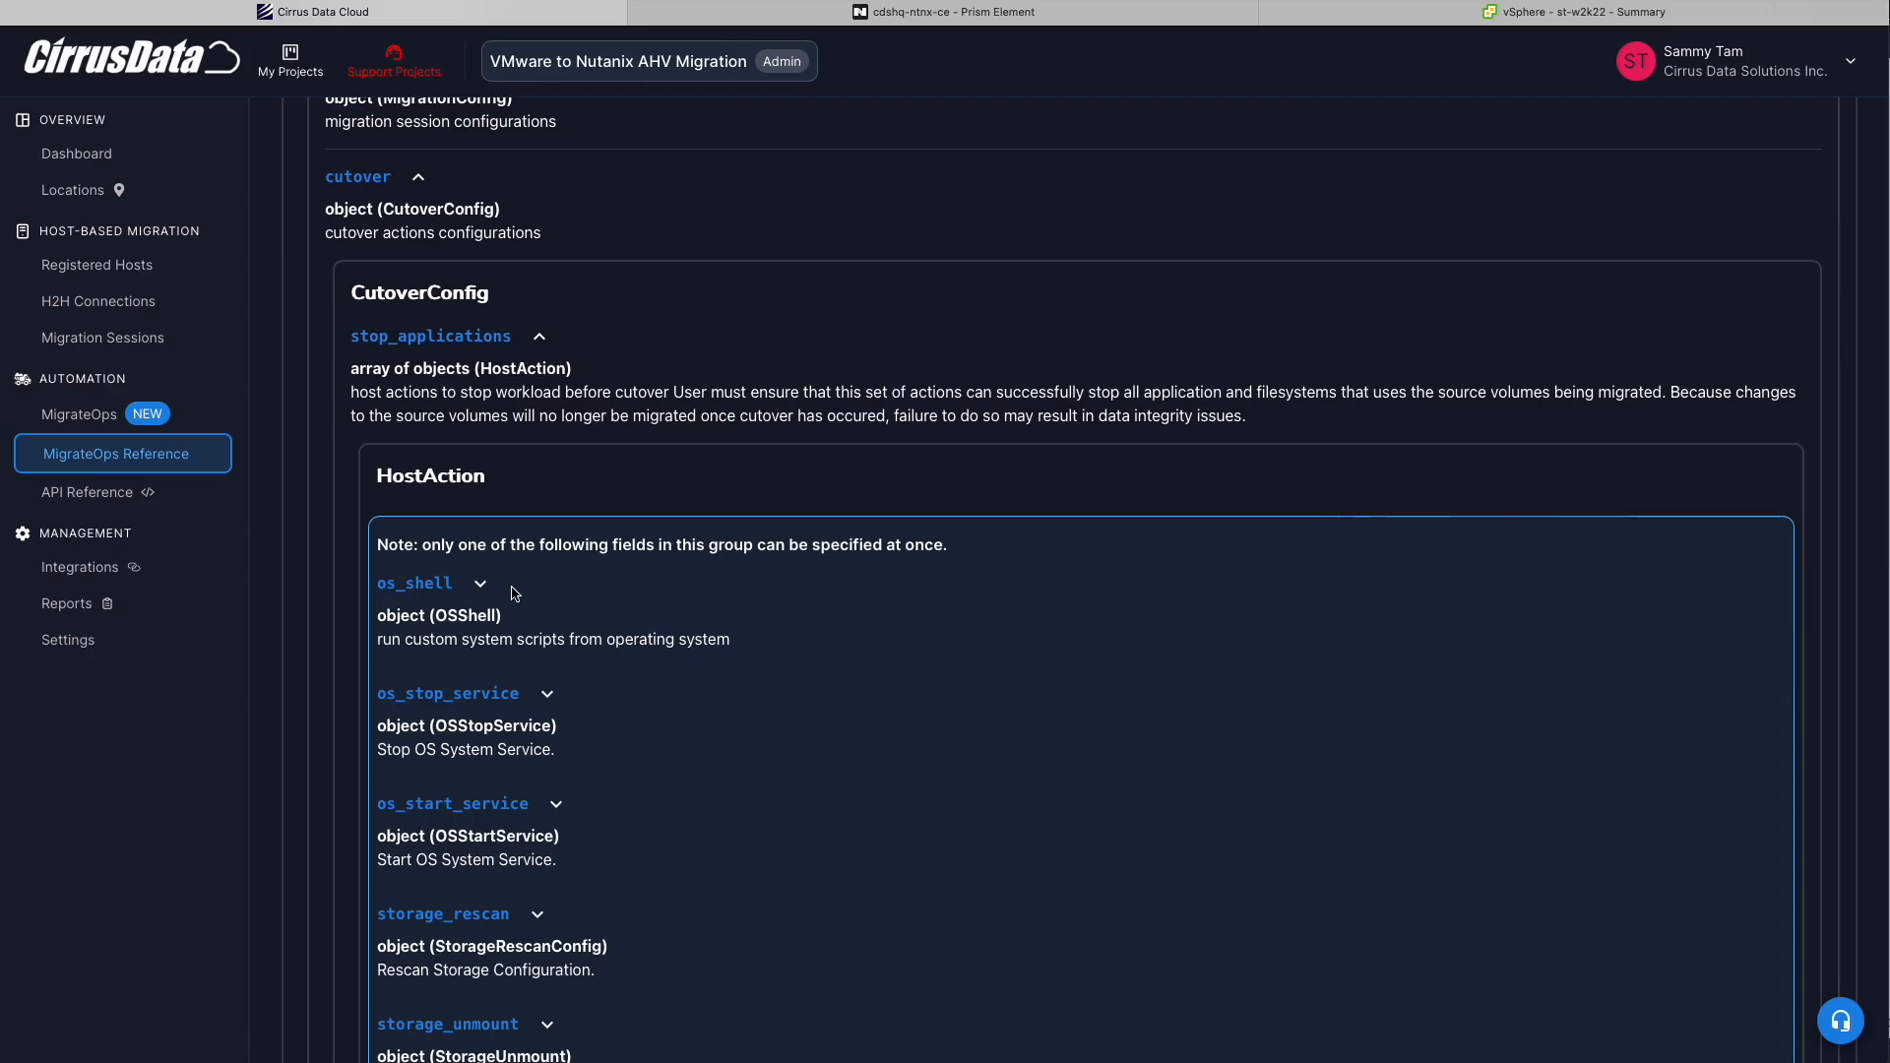
{"action": "scroll", "coordinate": [515, 591], "scroll_direction": "down", "scroll_amount": 6}
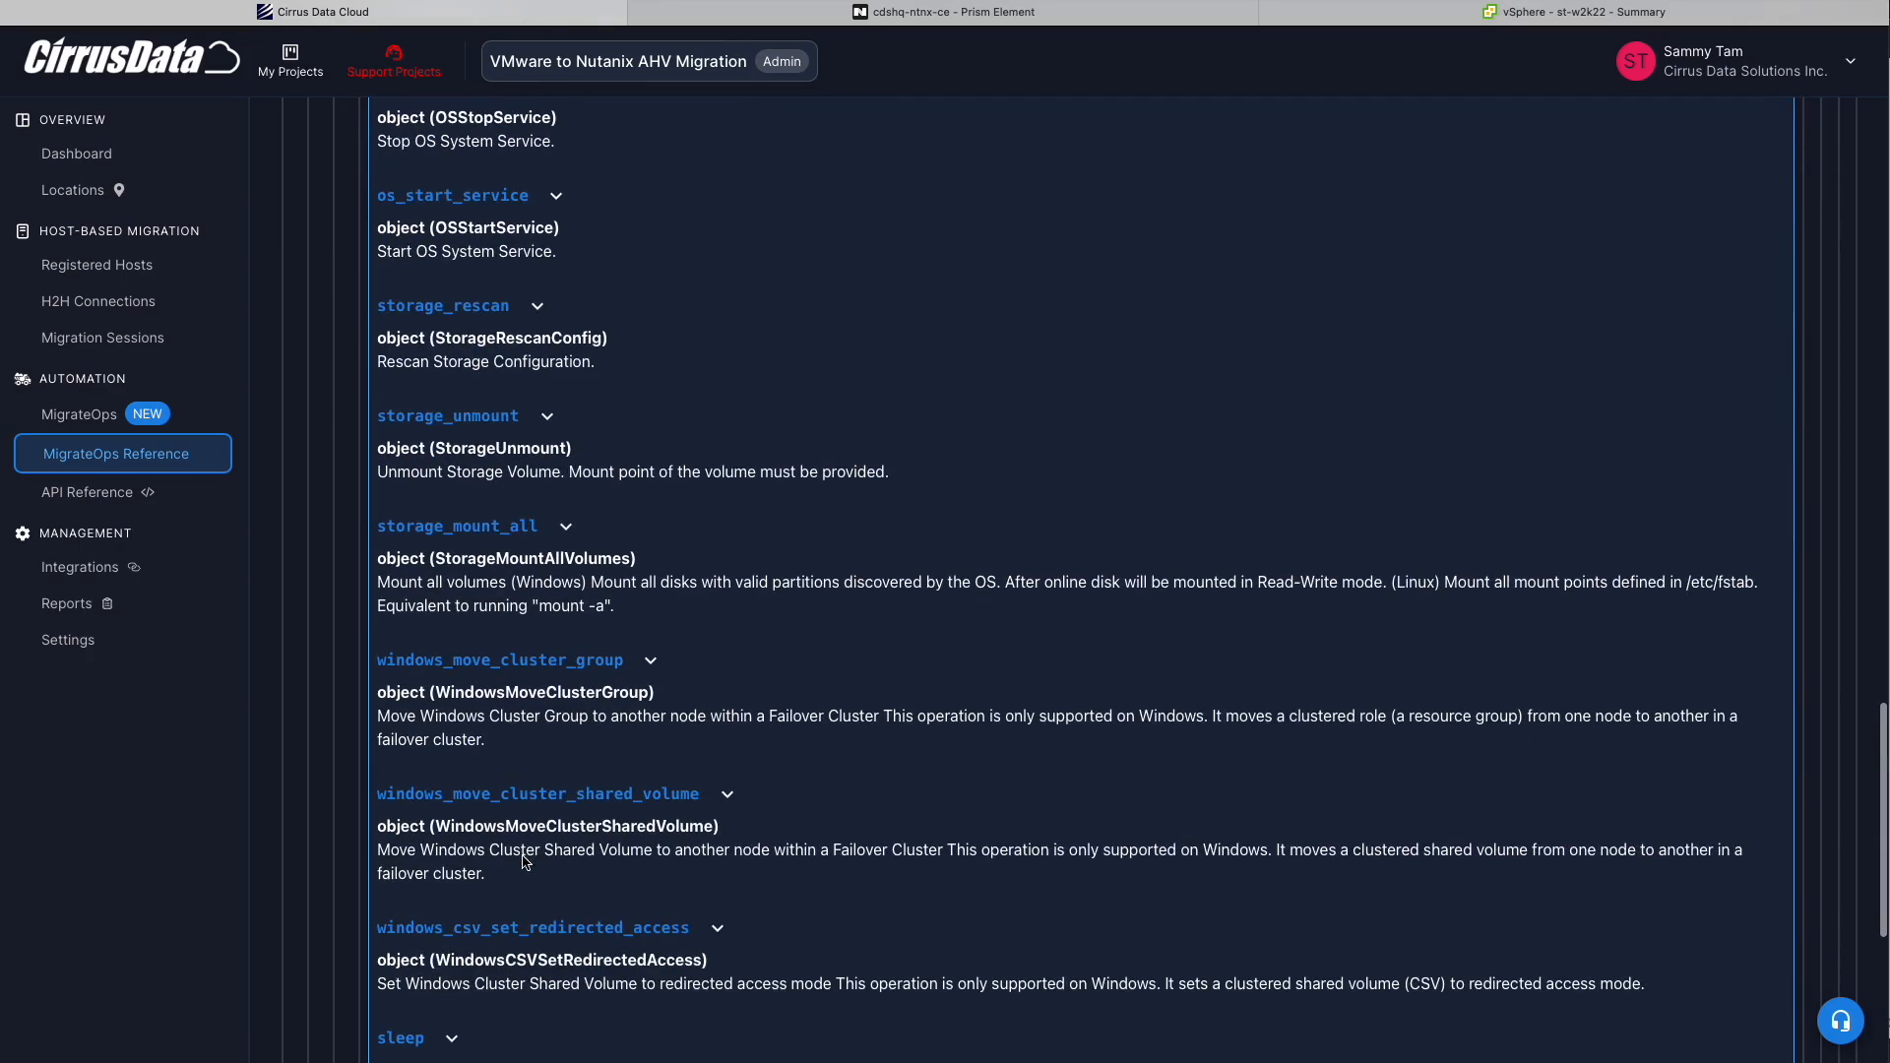
{"action": "scroll", "coordinate": [522, 788], "scroll_direction": "down", "scroll_amount": 12}
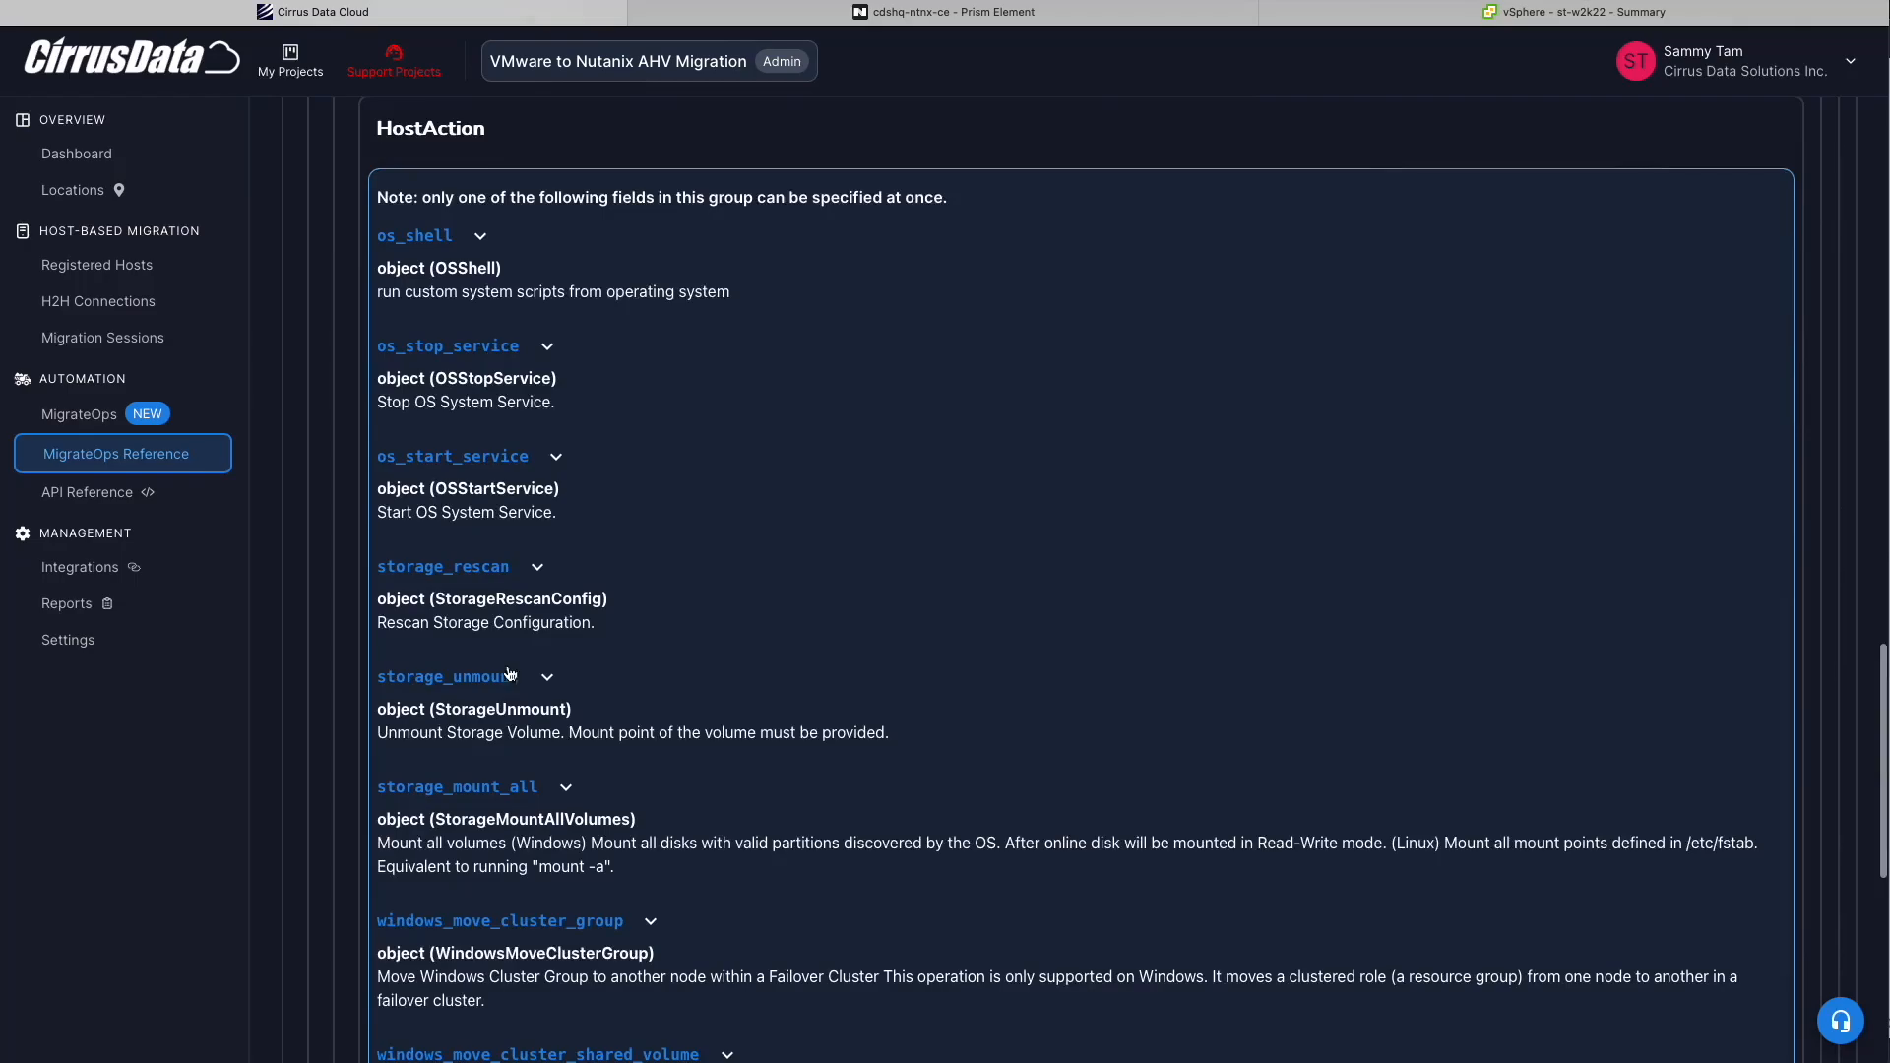
{"action": "scroll", "coordinate": [509, 673], "scroll_direction": "down", "scroll_amount": 5}
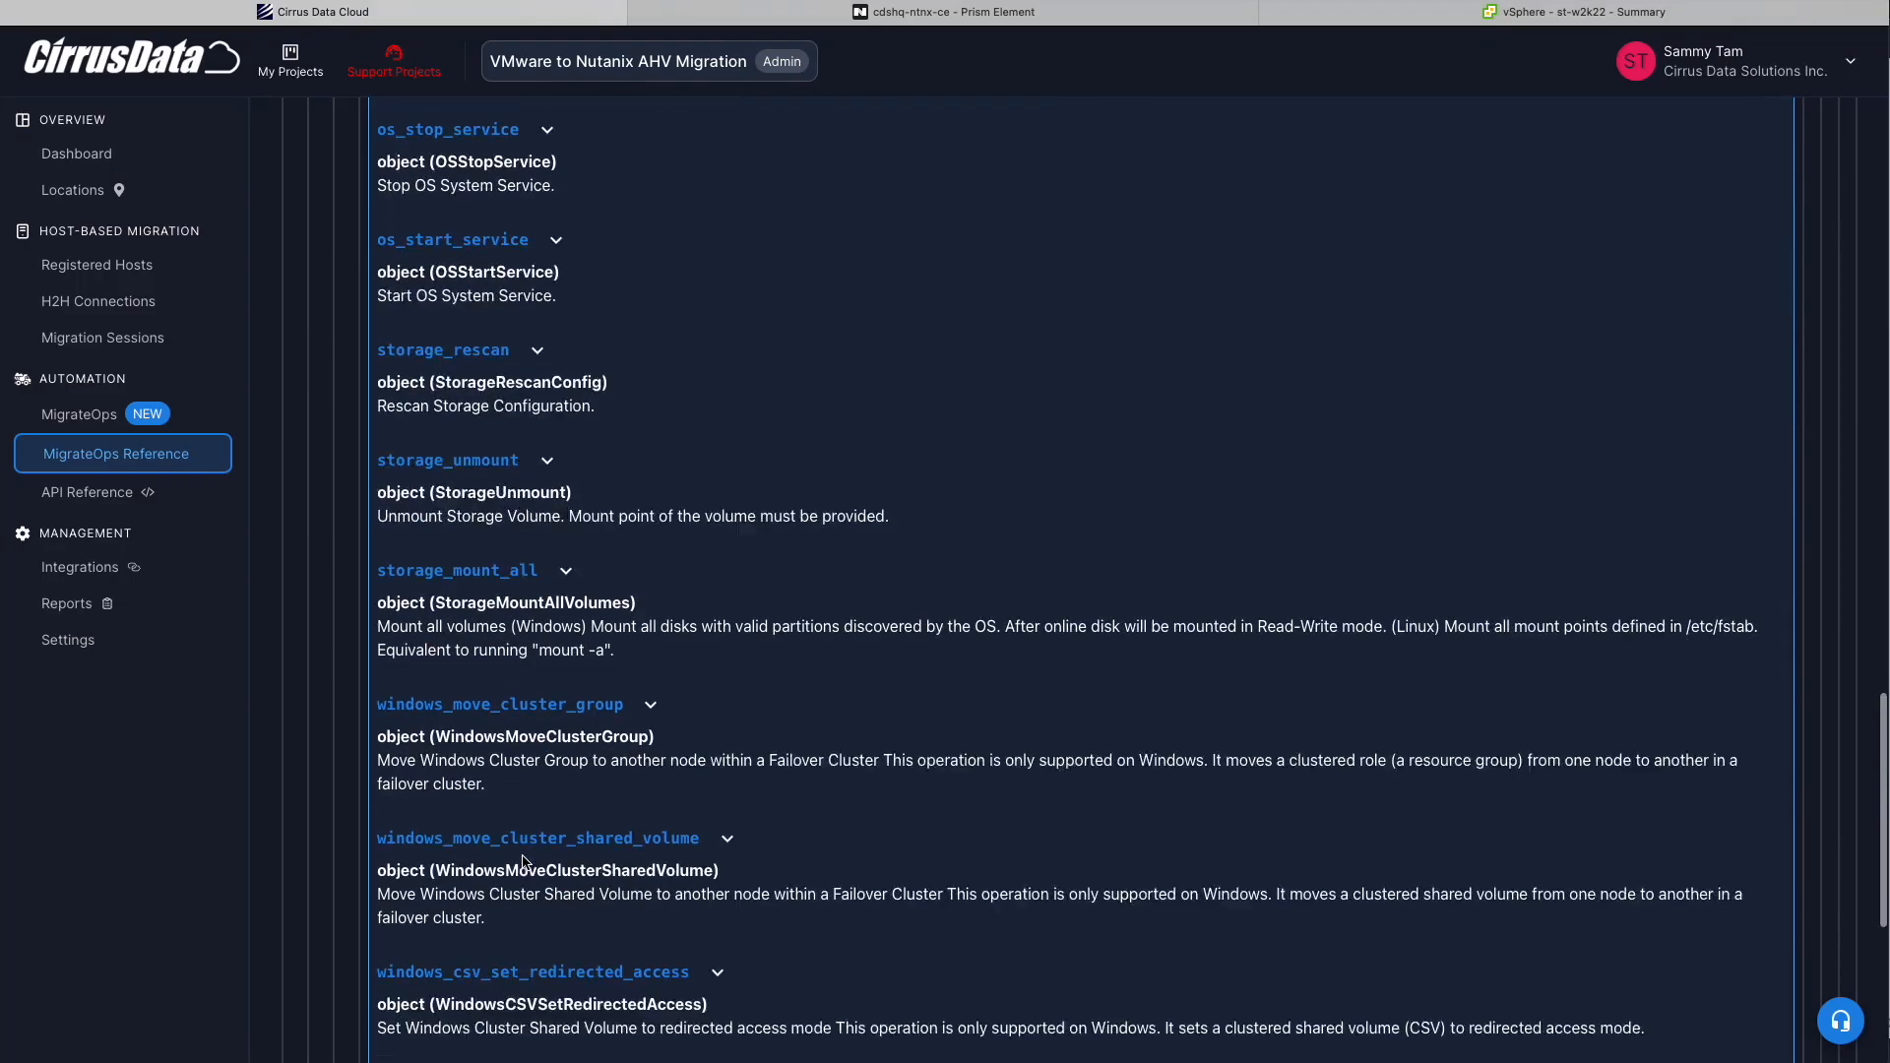
{"action": "scroll", "coordinate": [510, 976], "scroll_direction": "down", "scroll_amount": 4}
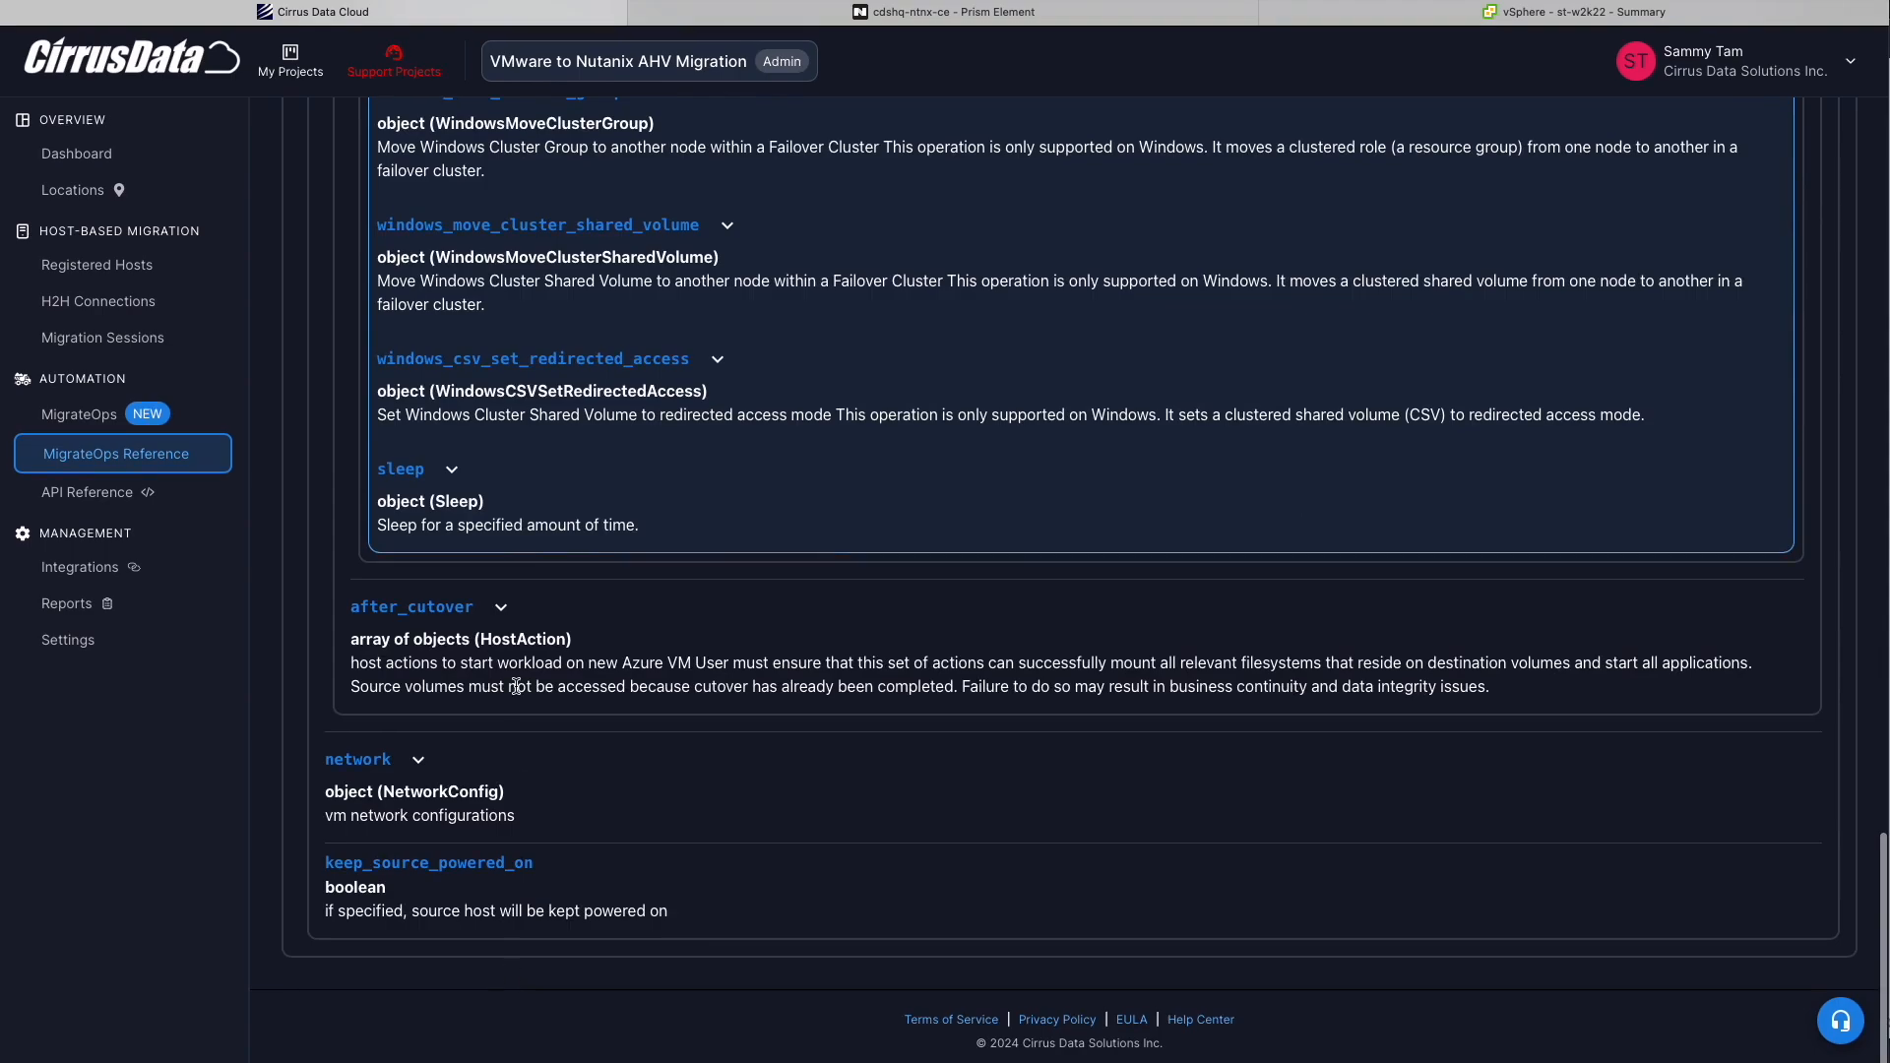
{"action": "scroll", "coordinate": [516, 684], "scroll_direction": "up", "scroll_amount": 12}
Copy the whole operations block from scratch_5.yml into a new MigrateOps operation in Cirrus Data Cloud and create it
{"action": "key", "text": "super+Tab"}
{"action": "left_click_drag", "start_coordinate": [886, 579], "coordinate": [819, 233]}
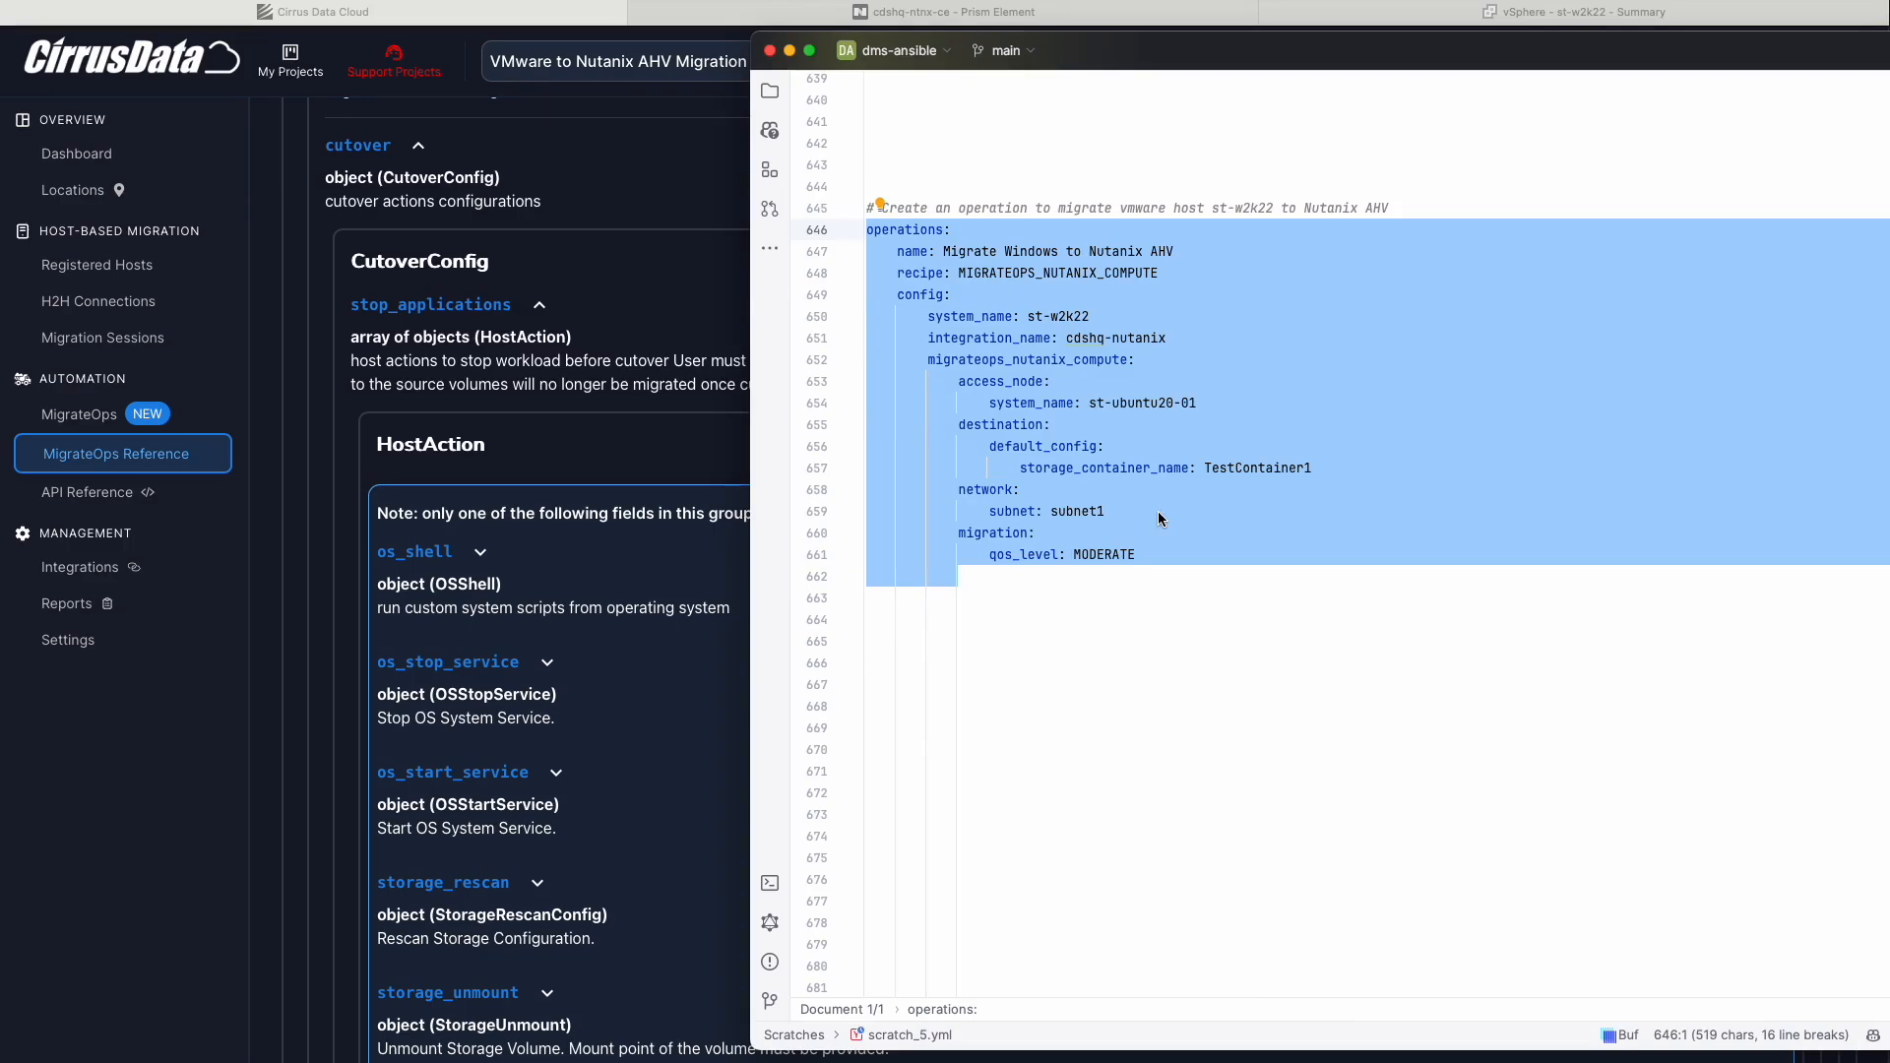
{"action": "key", "text": "super+Tab"}
{"action": "left_click", "coordinate": [79, 415]}
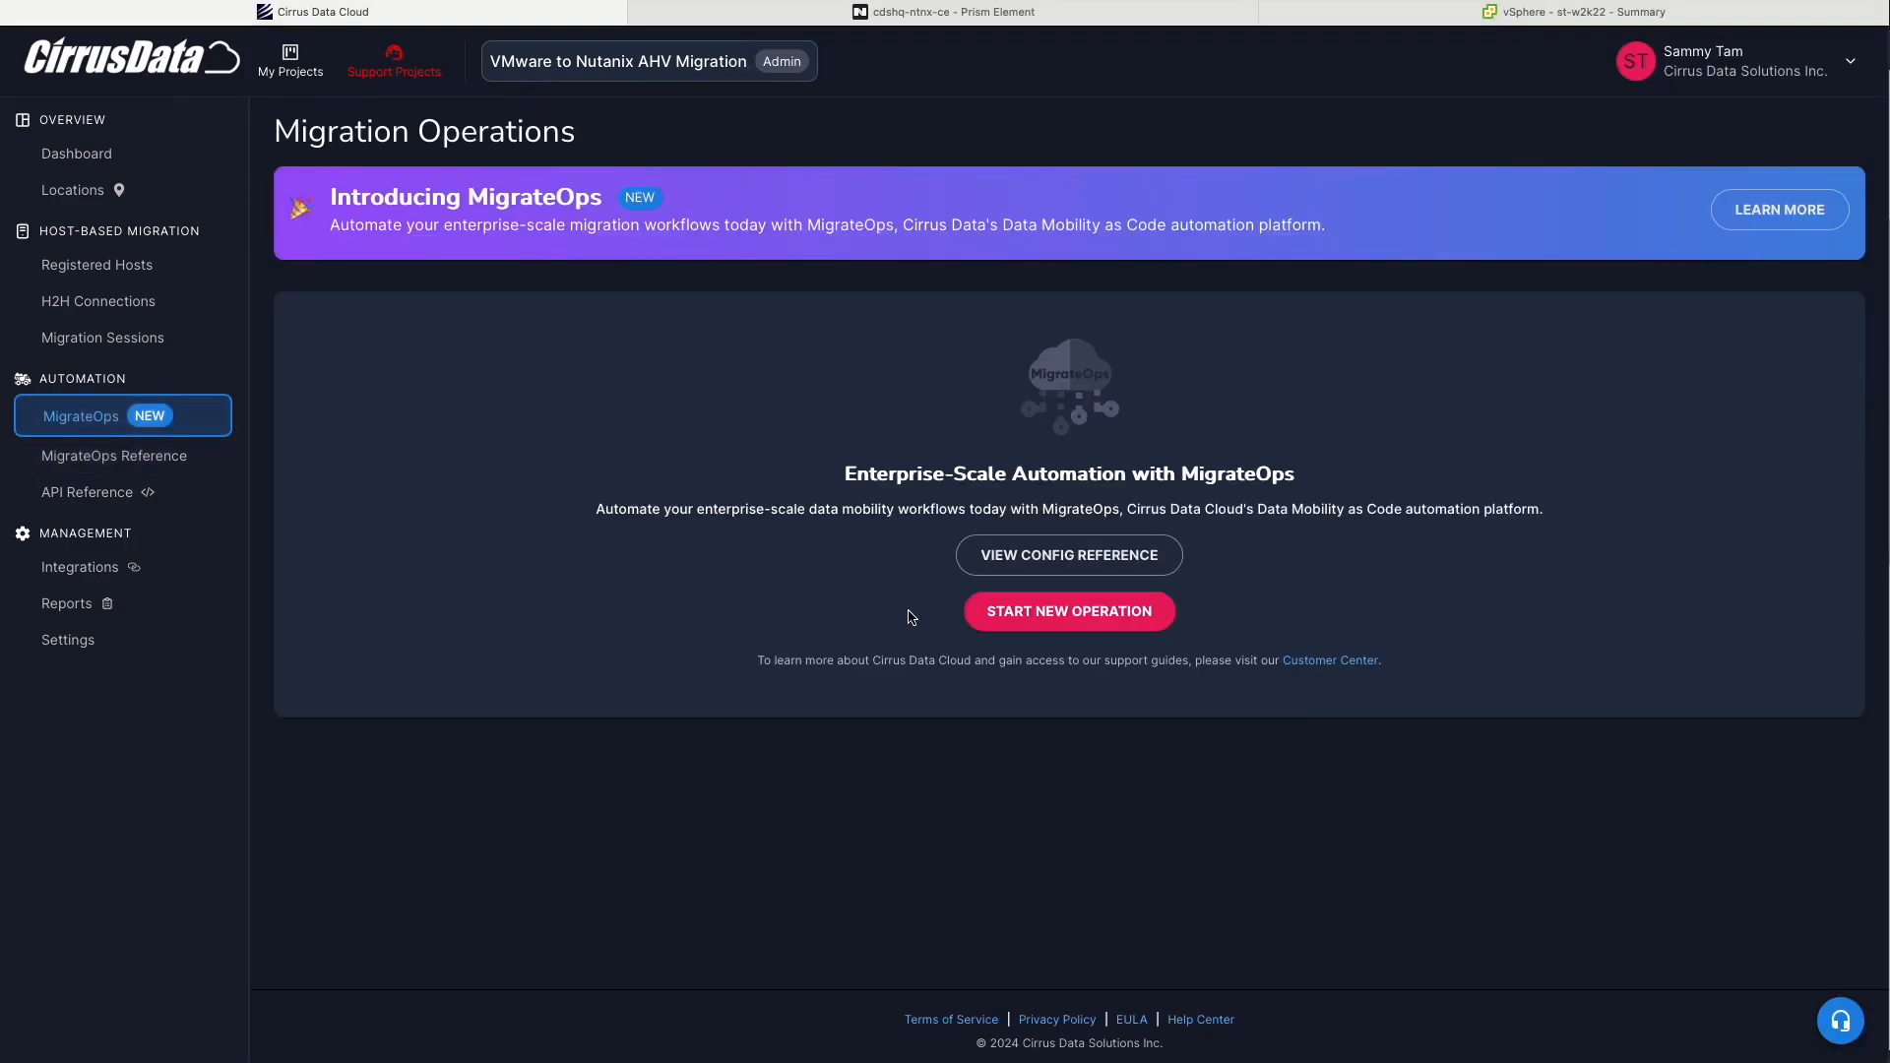
{"action": "left_click", "coordinate": [1069, 611]}
{"action": "left_click", "coordinate": [752, 500]}
{"action": "key", "text": "ctrl+v"}
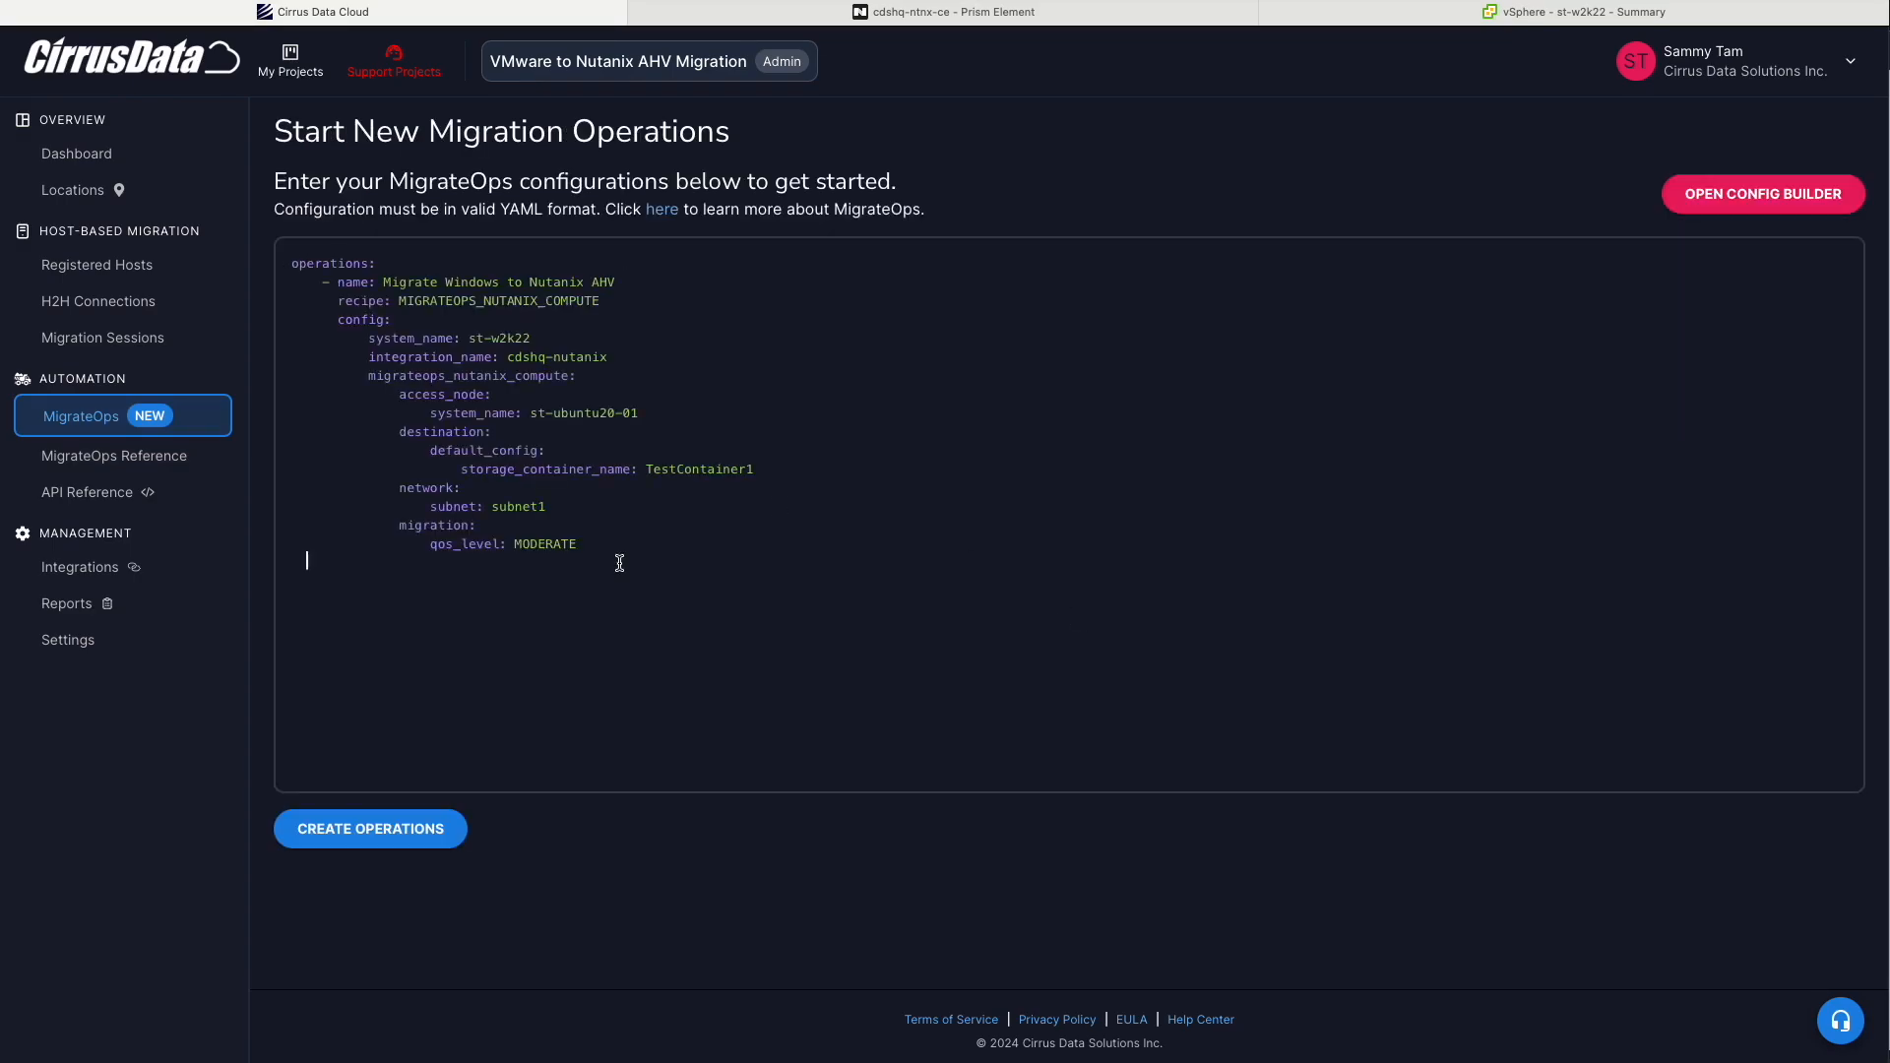
{"action": "left_click", "coordinate": [398, 844]}
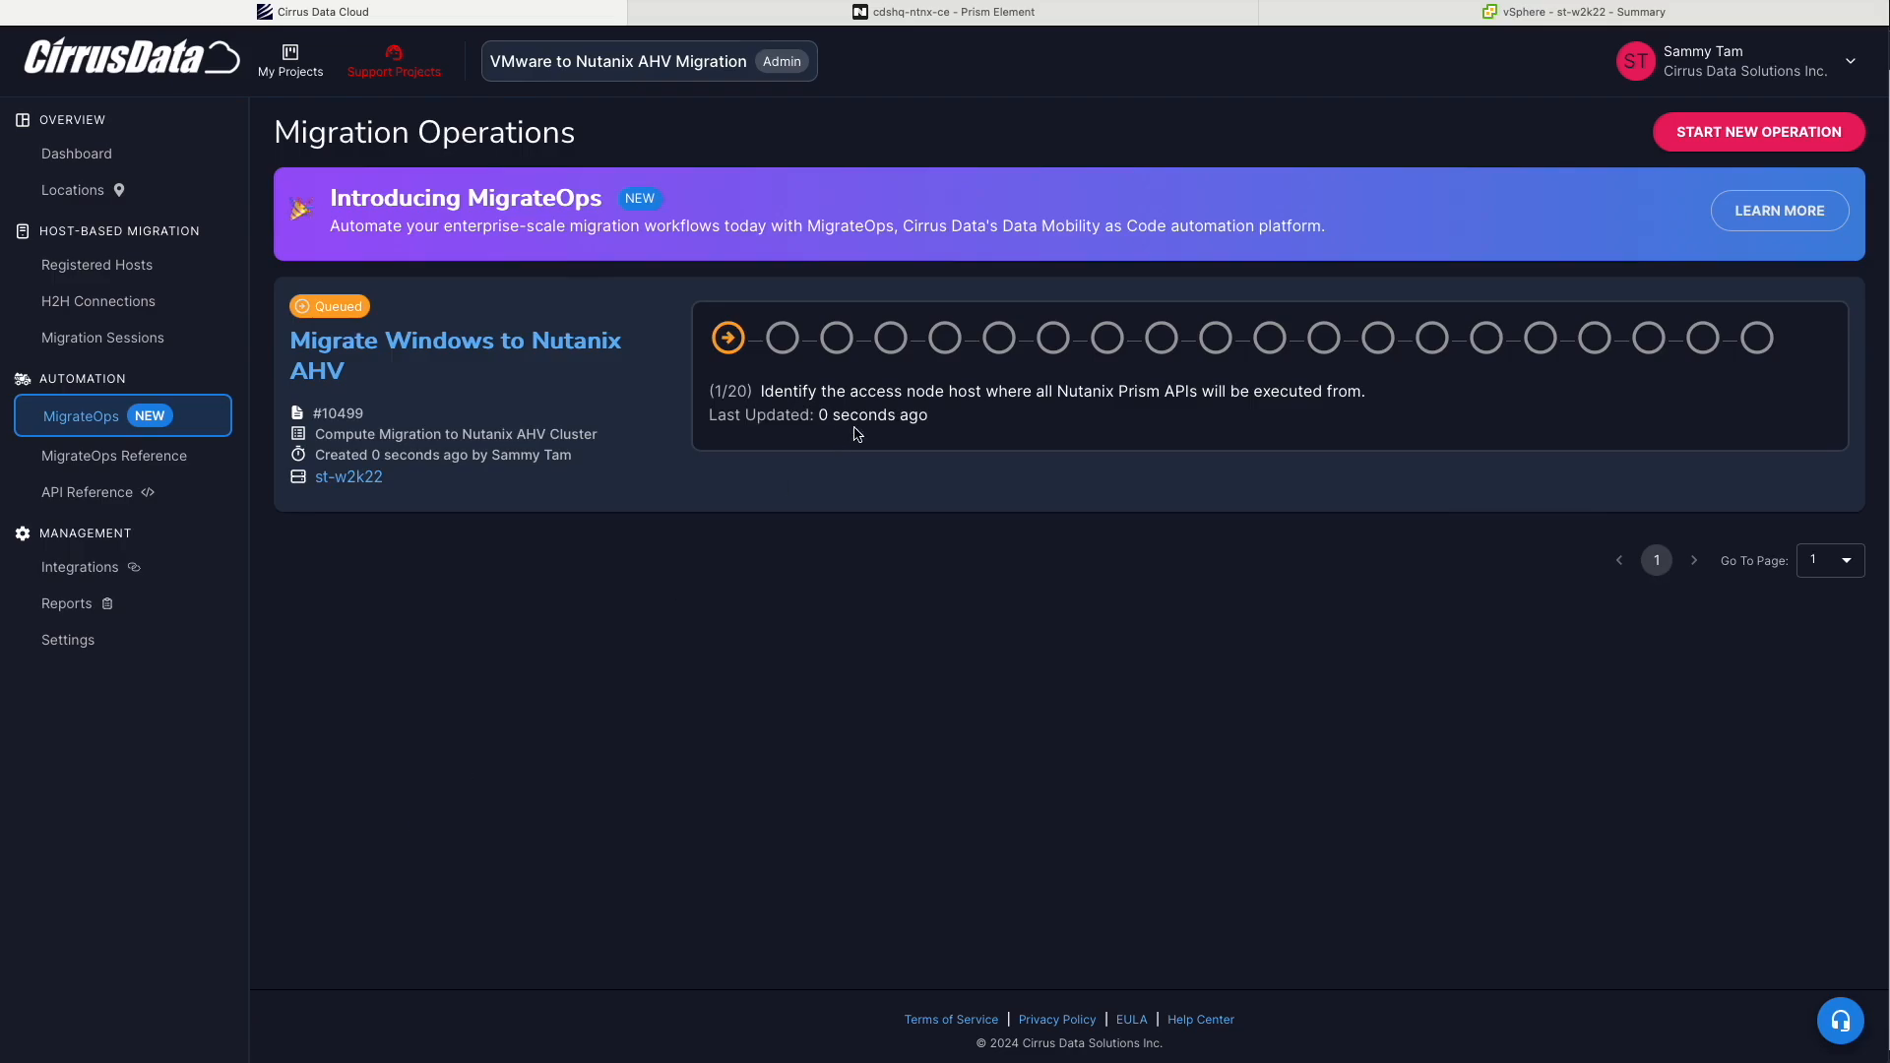
Open the Migrate Windows to Nutanix AHV operation and review the log of its Identify Access Node task
{"action": "left_click", "coordinate": [464, 369]}
{"action": "scroll", "coordinate": [492, 374], "scroll_direction": "up", "scroll_amount": 5}
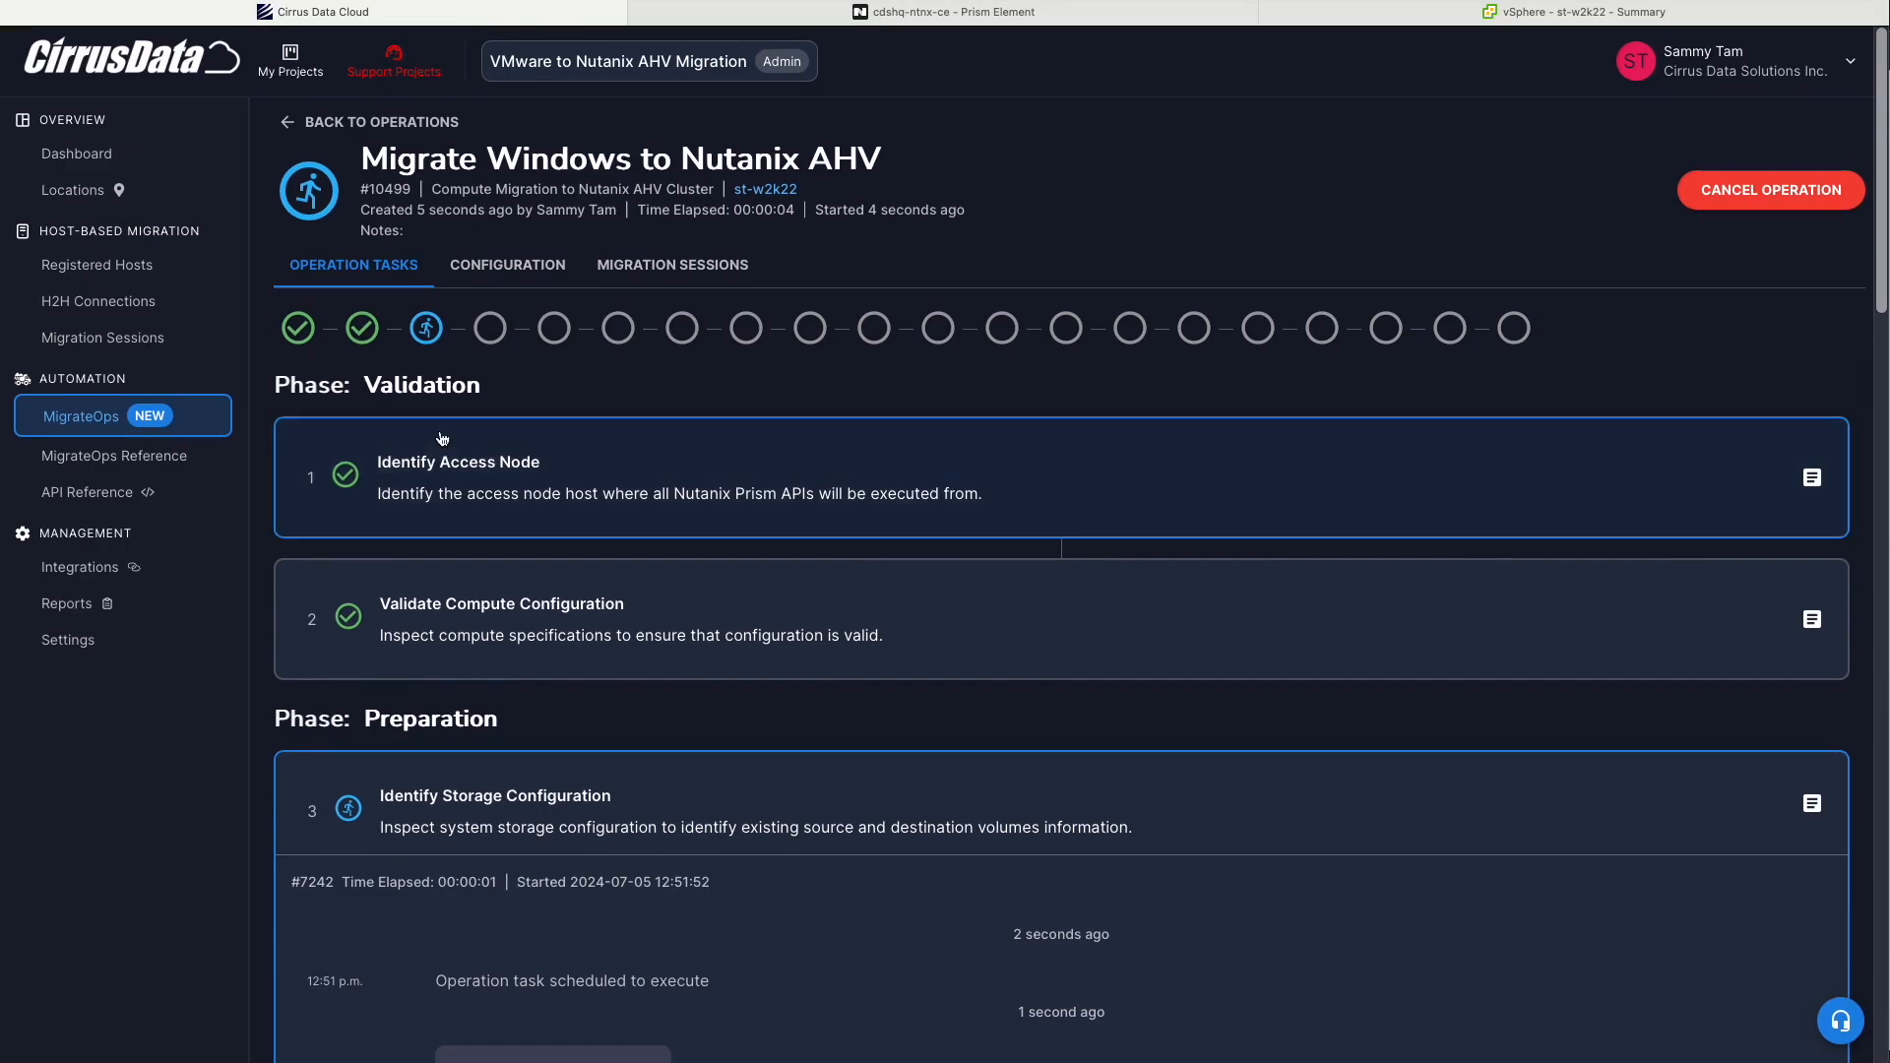
{"action": "scroll", "coordinate": [527, 510], "scroll_direction": "up", "scroll_amount": 5}
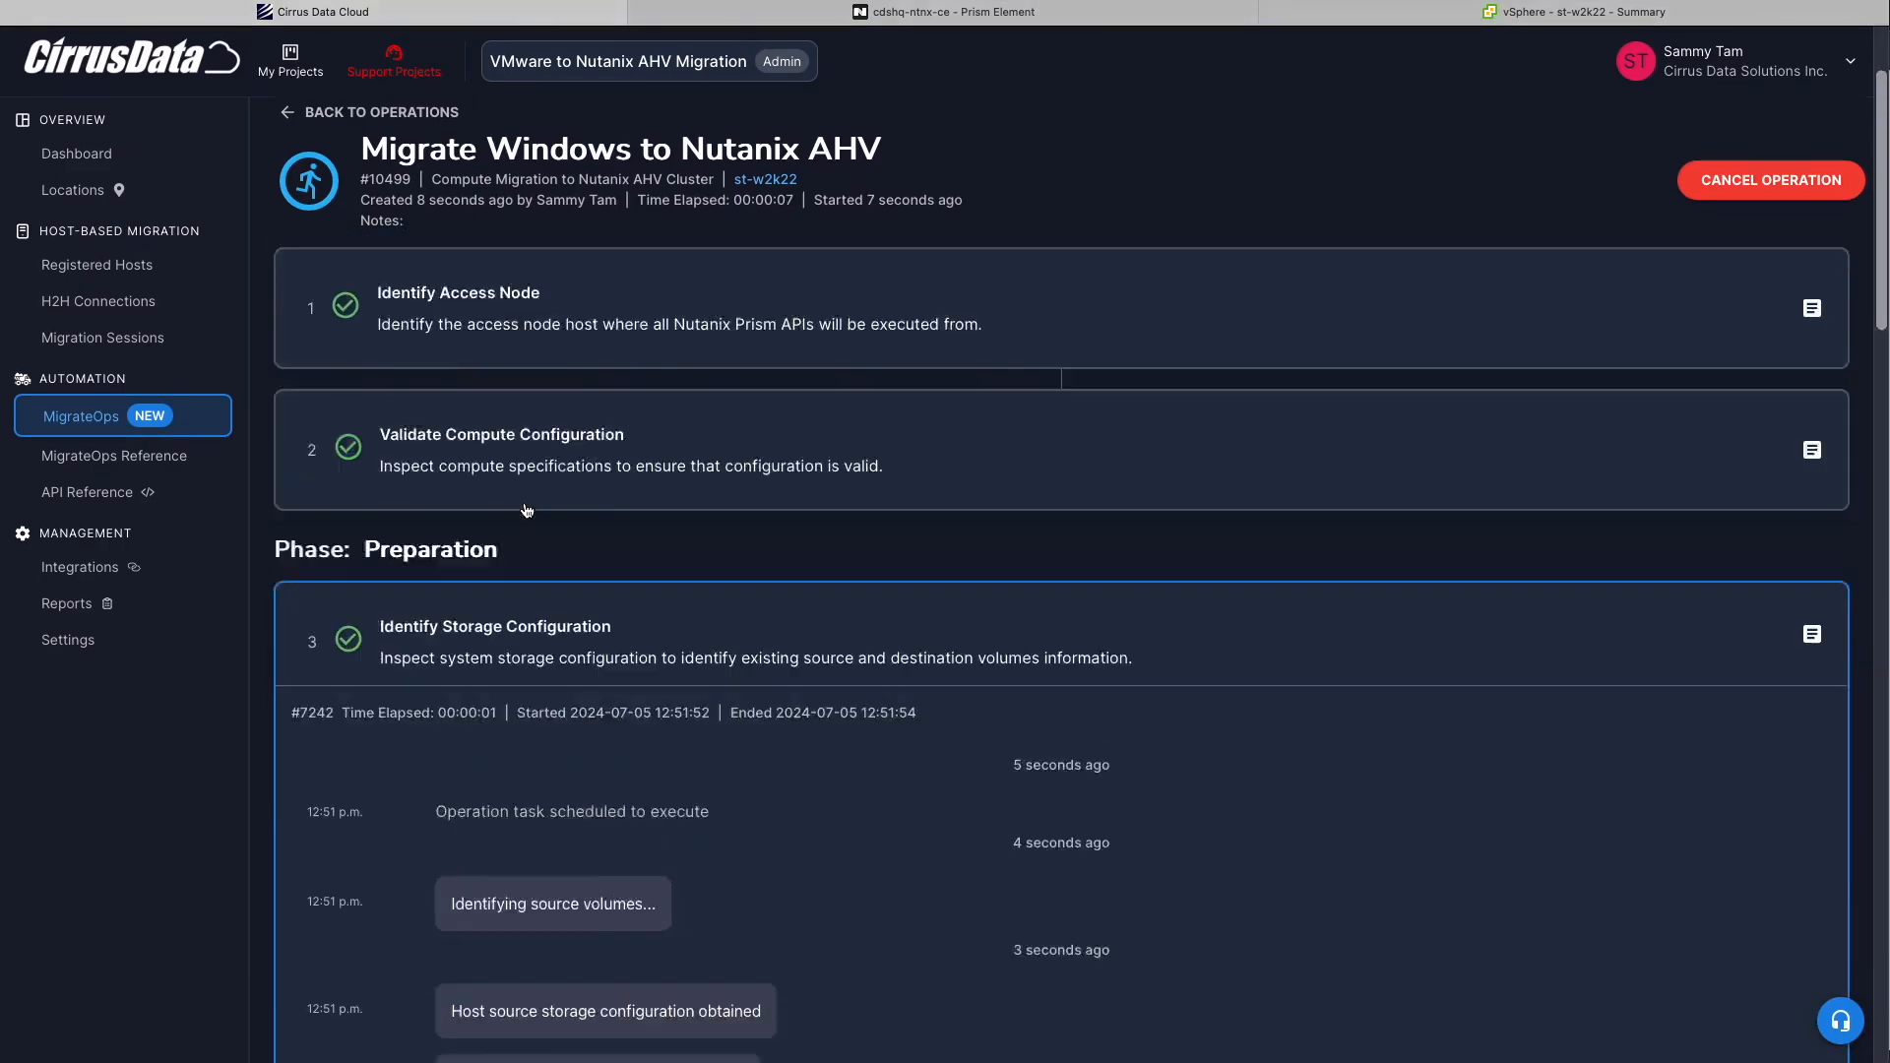
{"action": "left_click", "coordinate": [561, 506]}
{"action": "scroll", "coordinate": [539, 700], "scroll_direction": "down", "scroll_amount": 5}
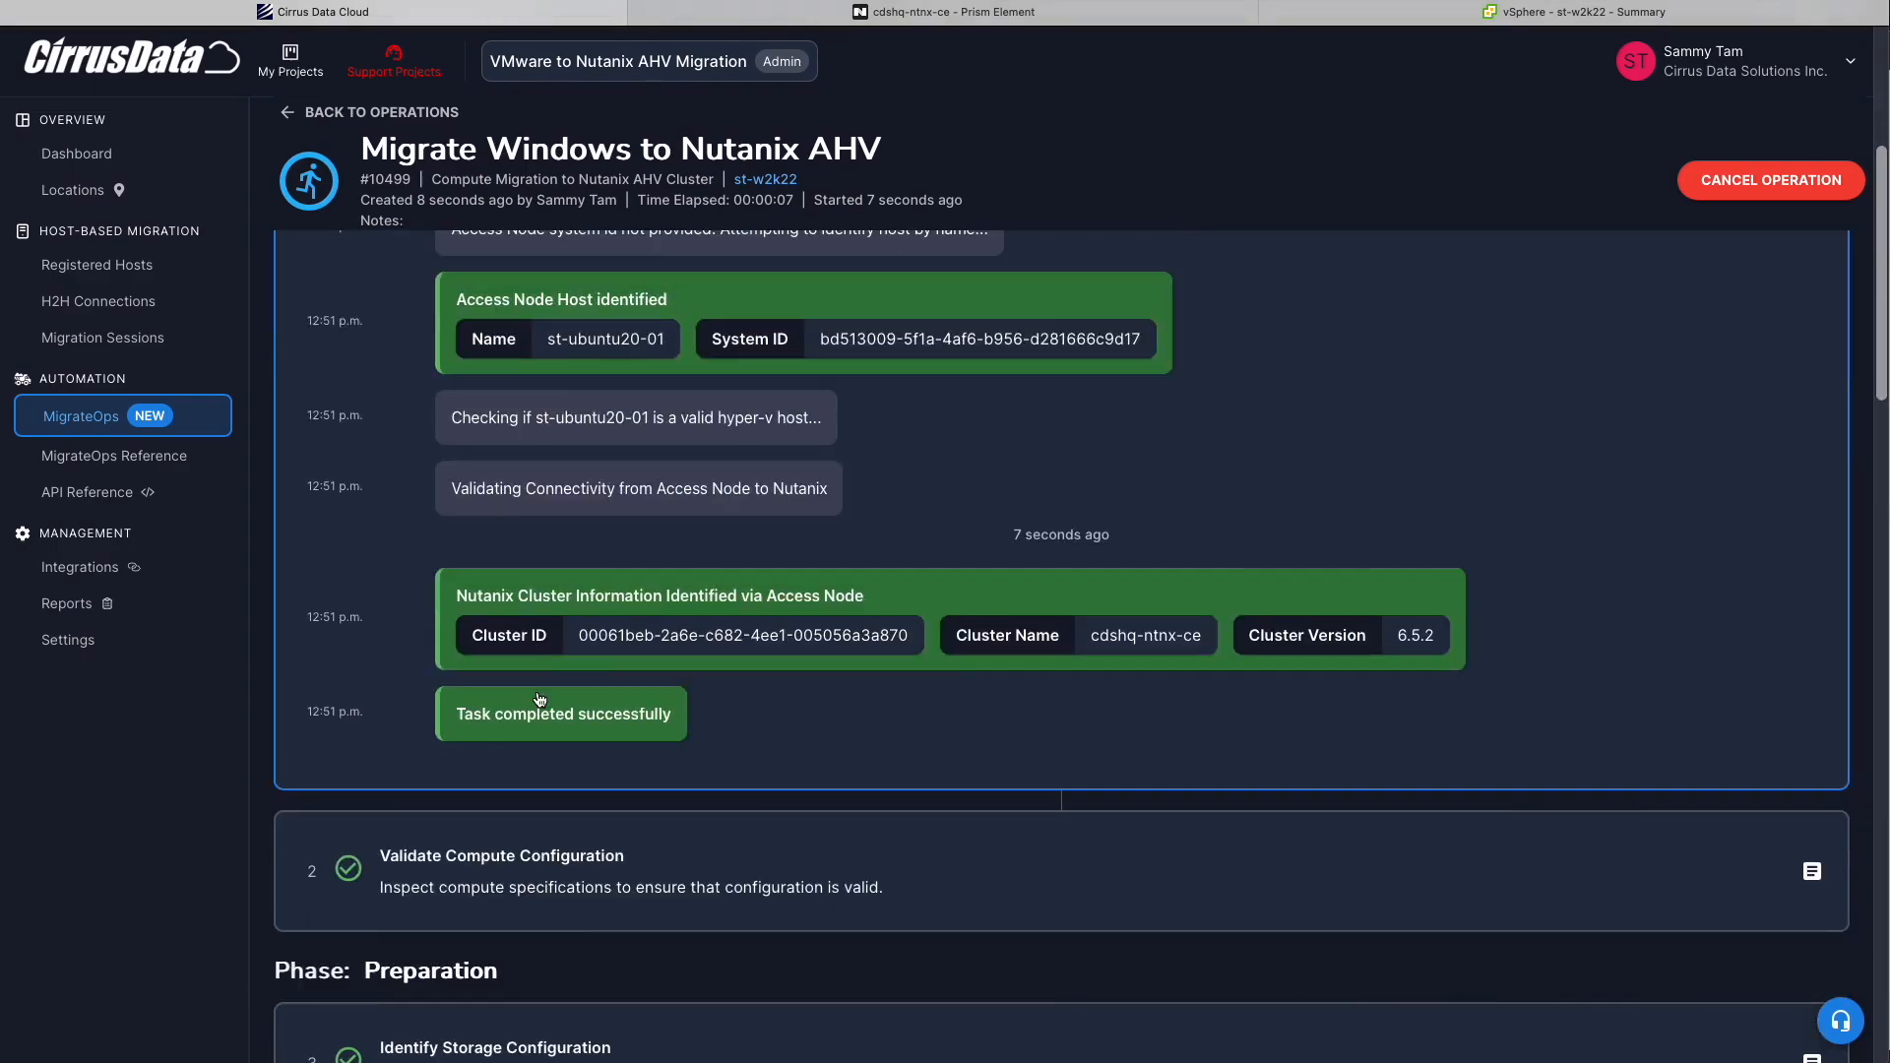
{"action": "scroll", "coordinate": [549, 378], "scroll_direction": "up", "scroll_amount": 5}
{"action": "left_click", "coordinate": [633, 452]}
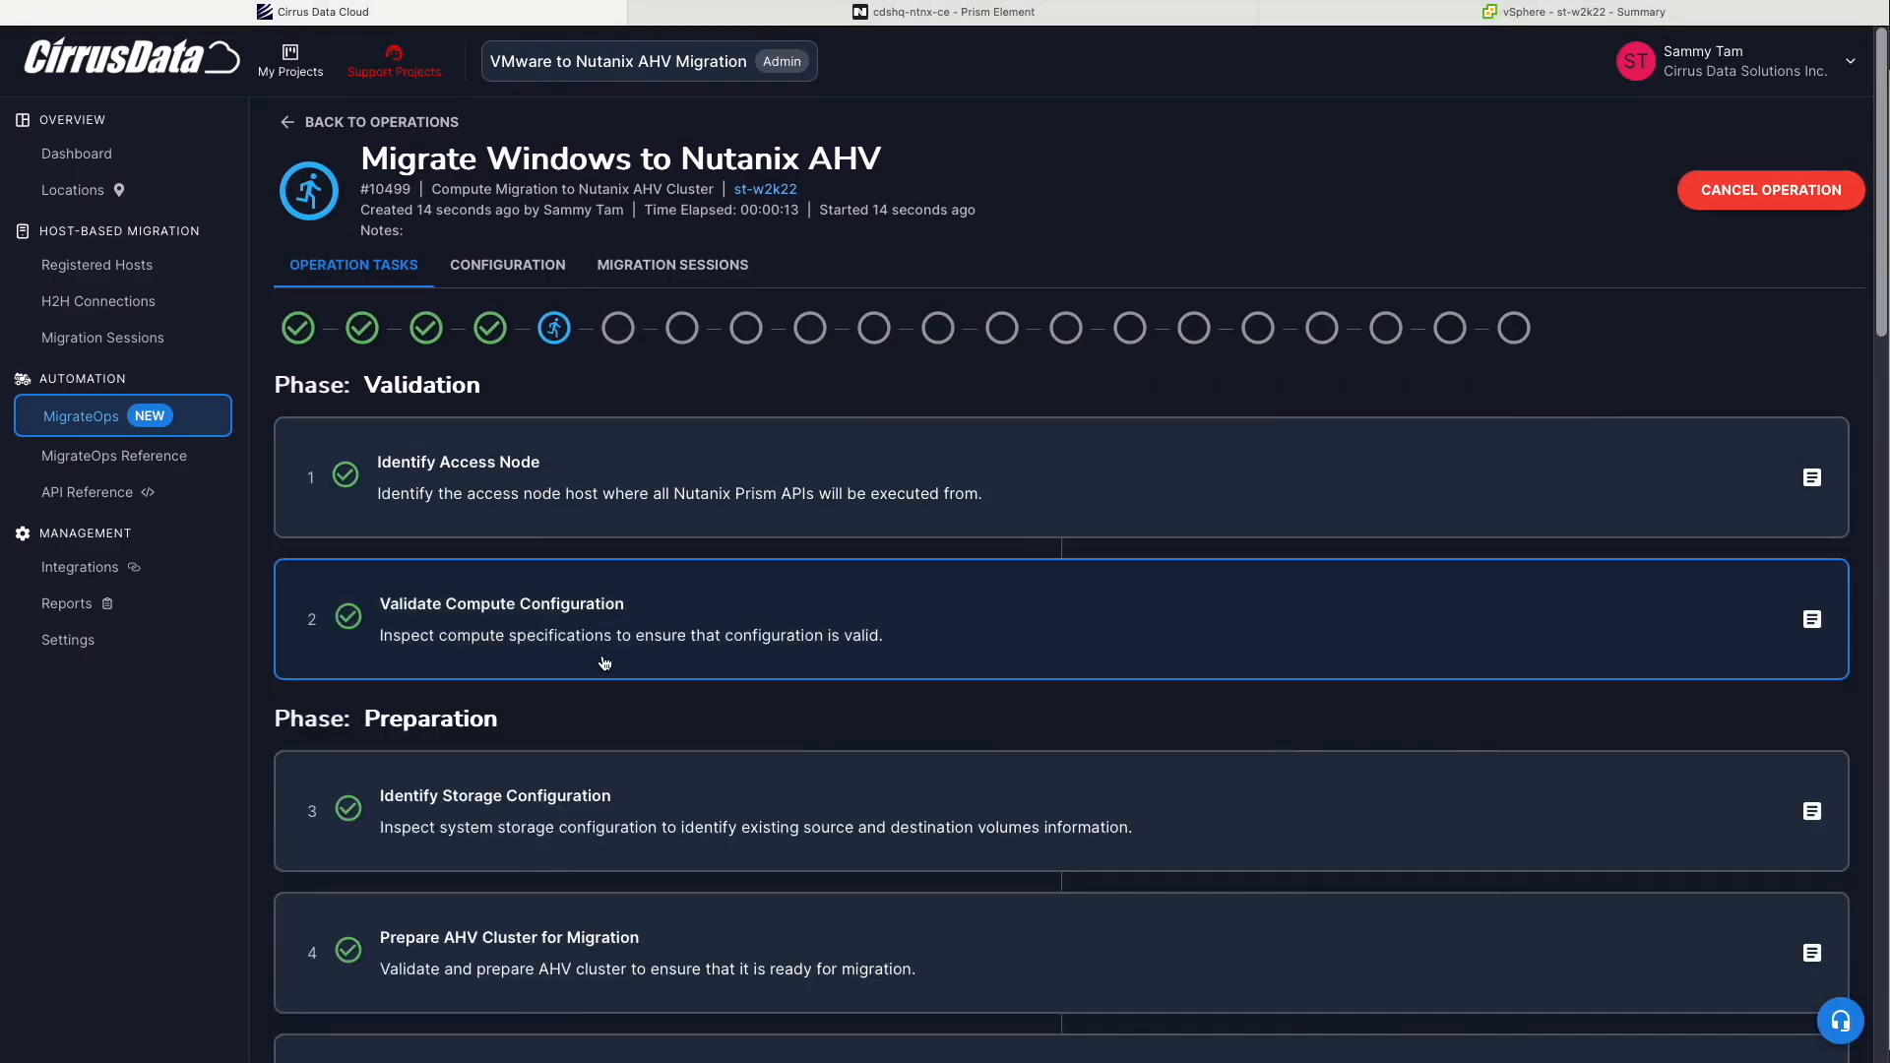
Review the log of the Prepare AHV Cluster for Migration task, and collapse it again
{"action": "scroll", "coordinate": [611, 630], "scroll_direction": "down", "scroll_amount": 3}
{"action": "left_click", "coordinate": [599, 718]}
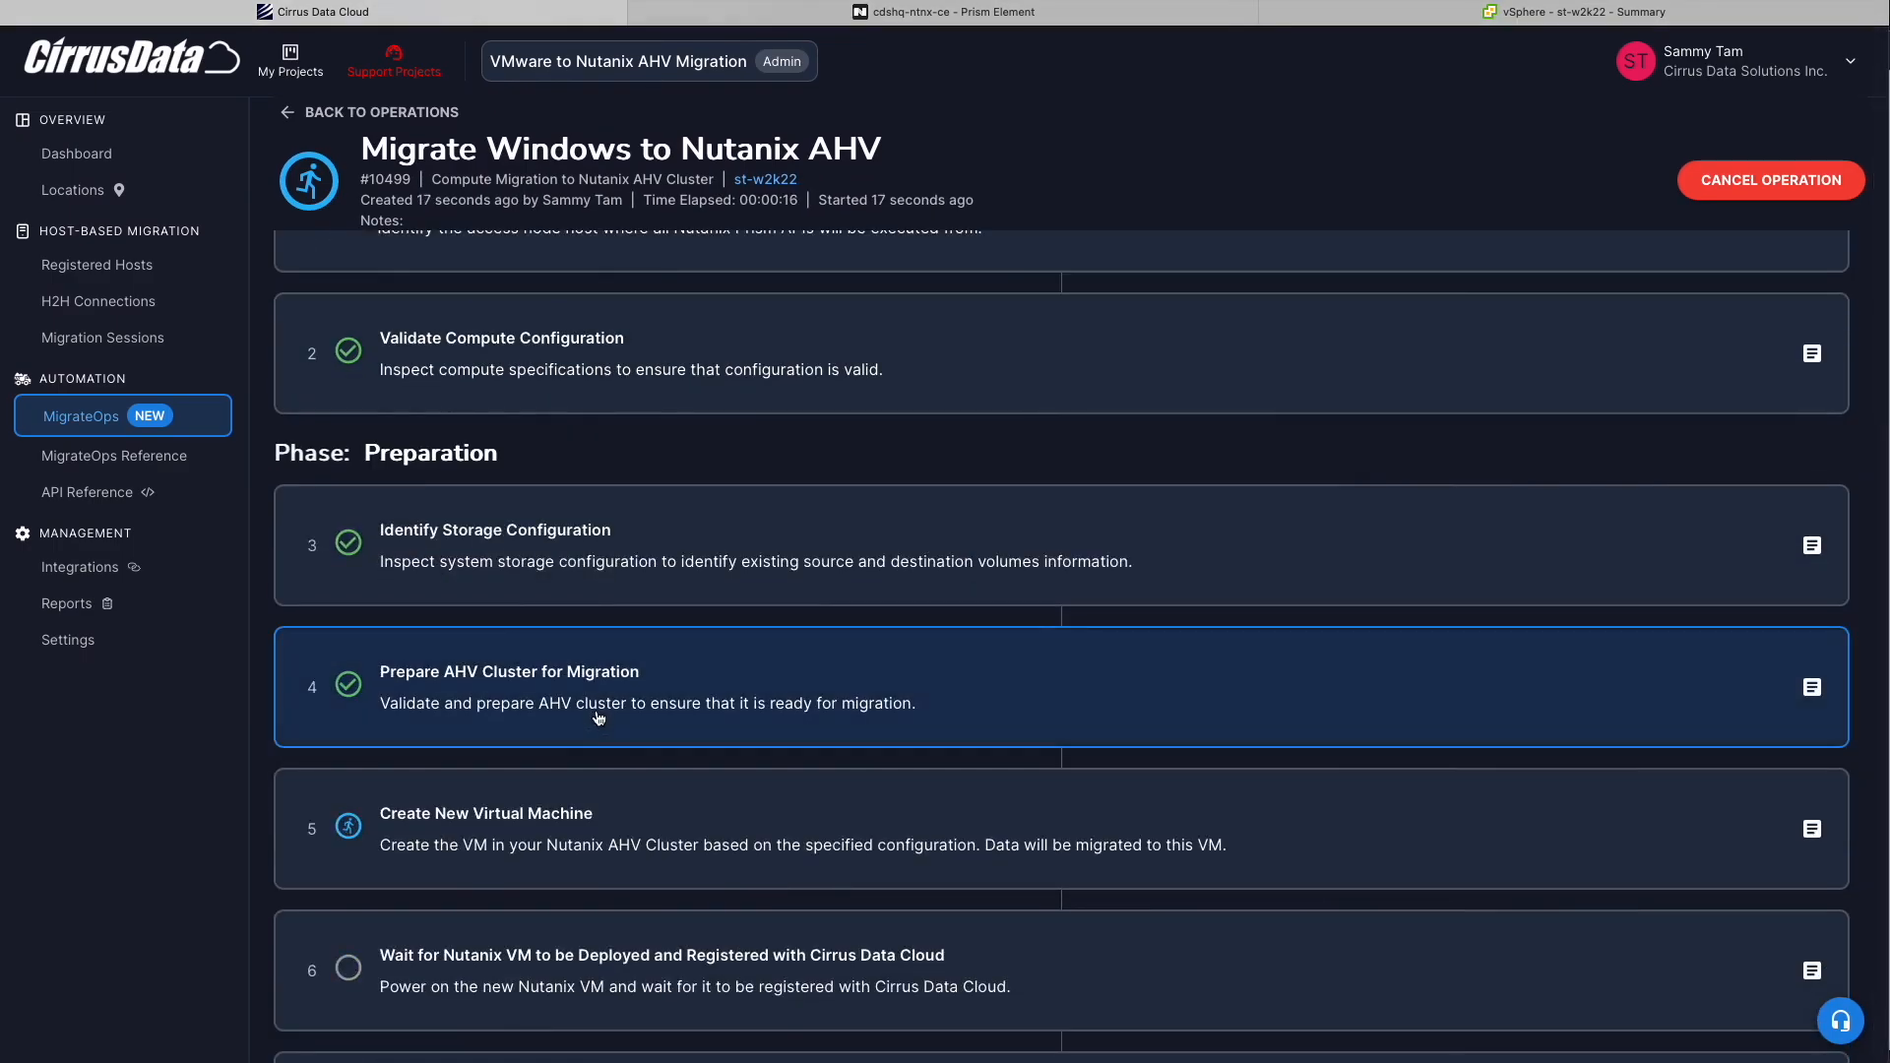
{"action": "scroll", "coordinate": [598, 718], "scroll_direction": "down", "scroll_amount": 5}
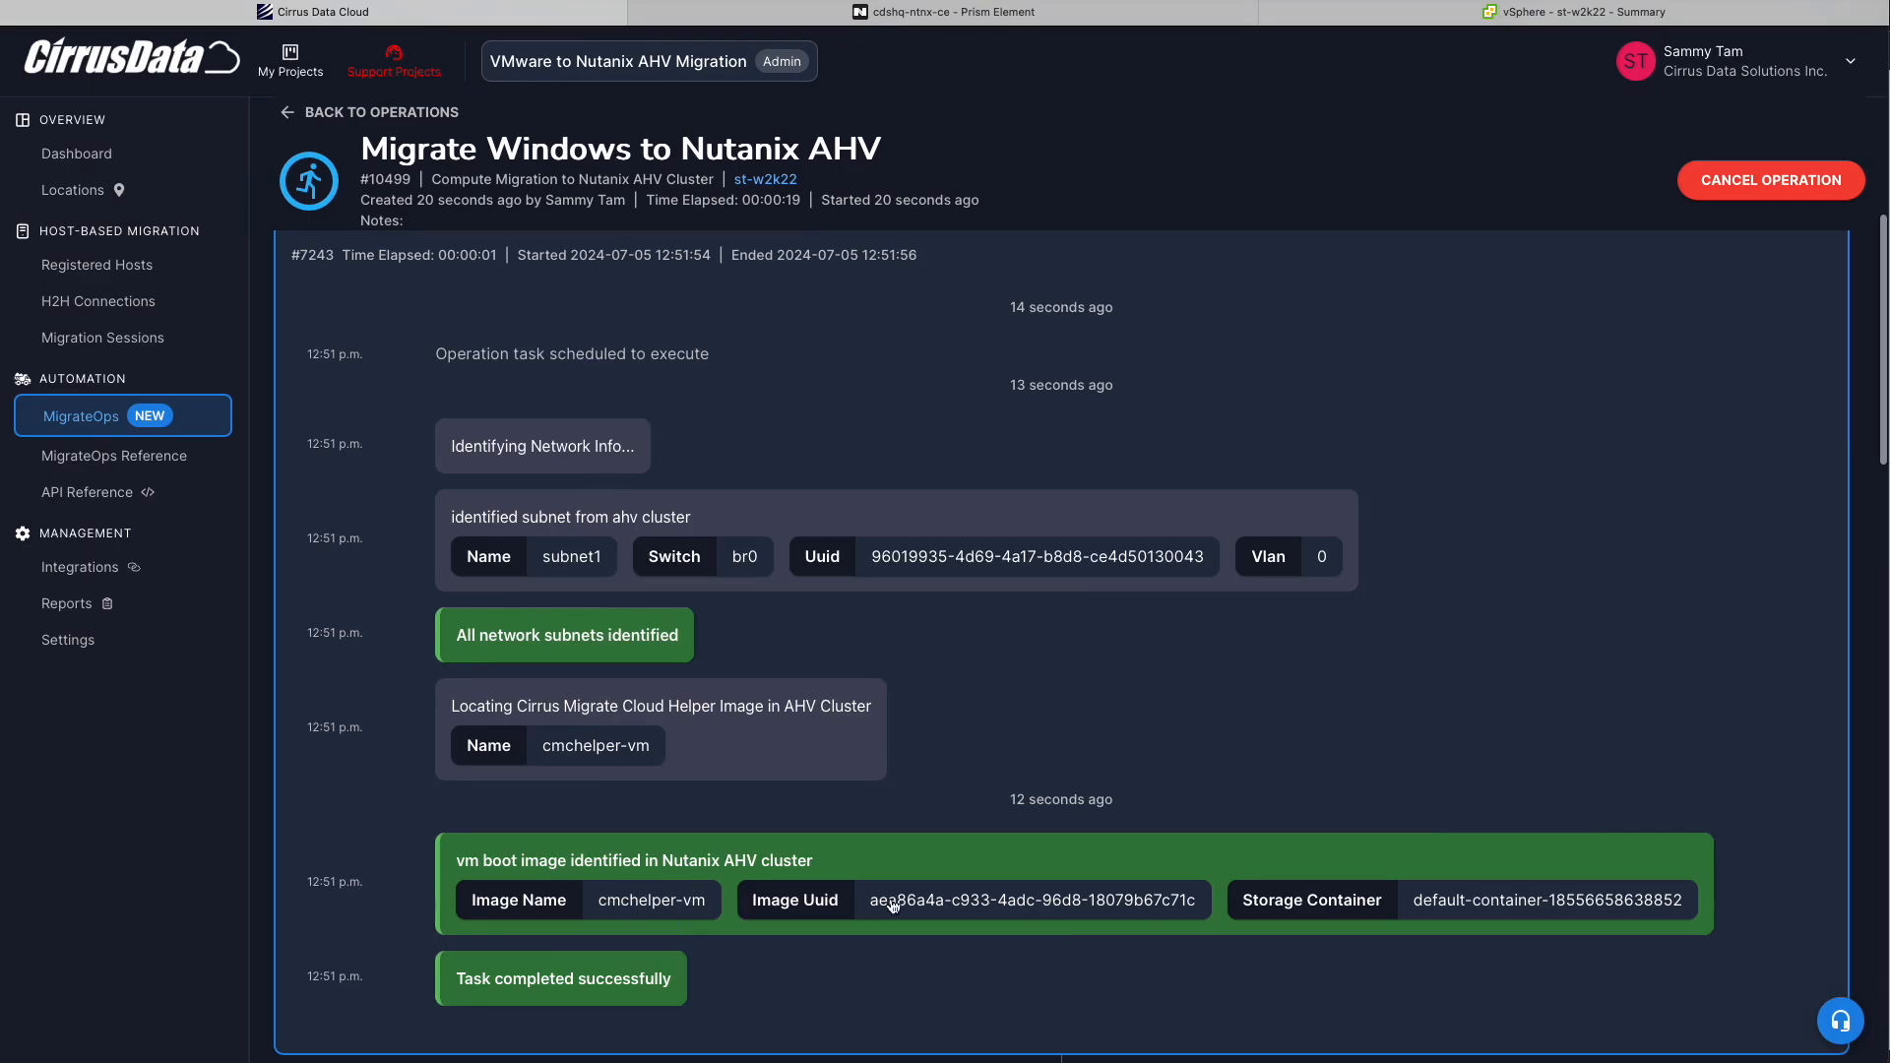
{"action": "scroll", "coordinate": [650, 913], "scroll_direction": "up", "scroll_amount": 2}
{"action": "scroll", "coordinate": [935, 618], "scroll_direction": "up", "scroll_amount": 3}
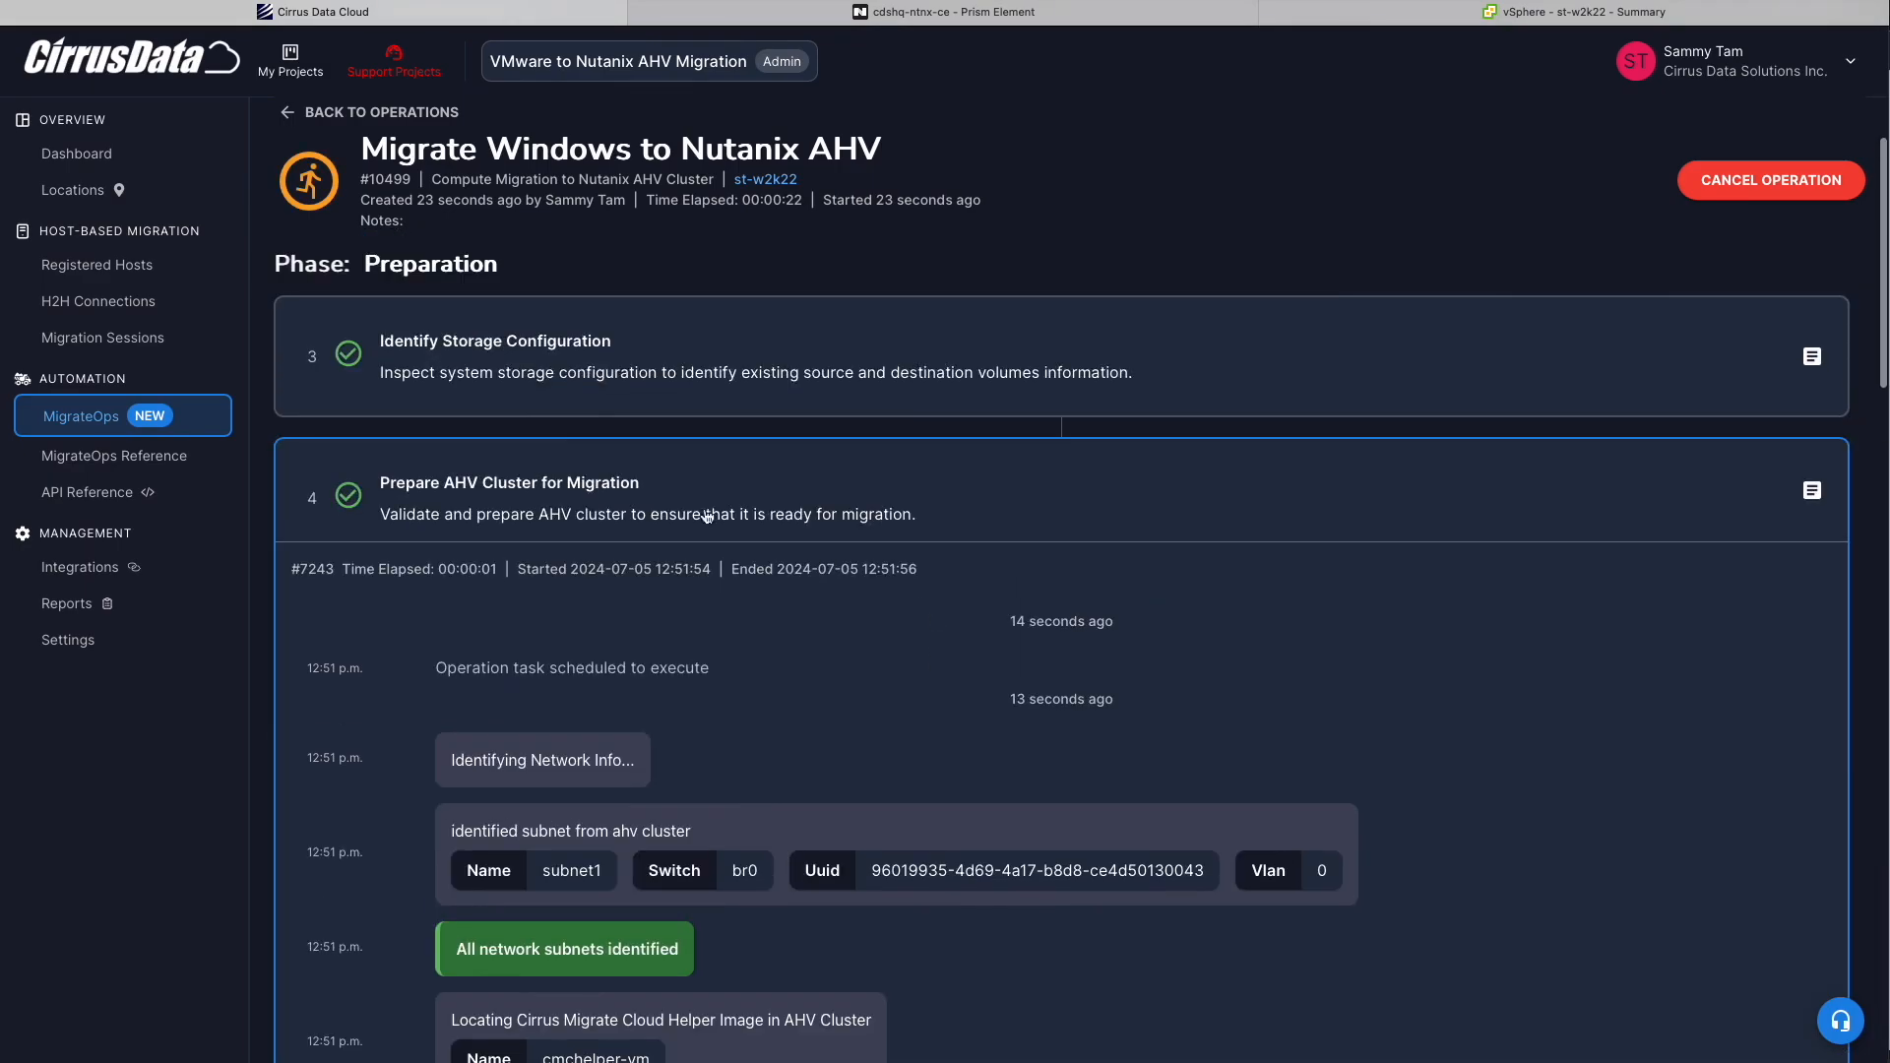
{"action": "left_click", "coordinate": [607, 552]}
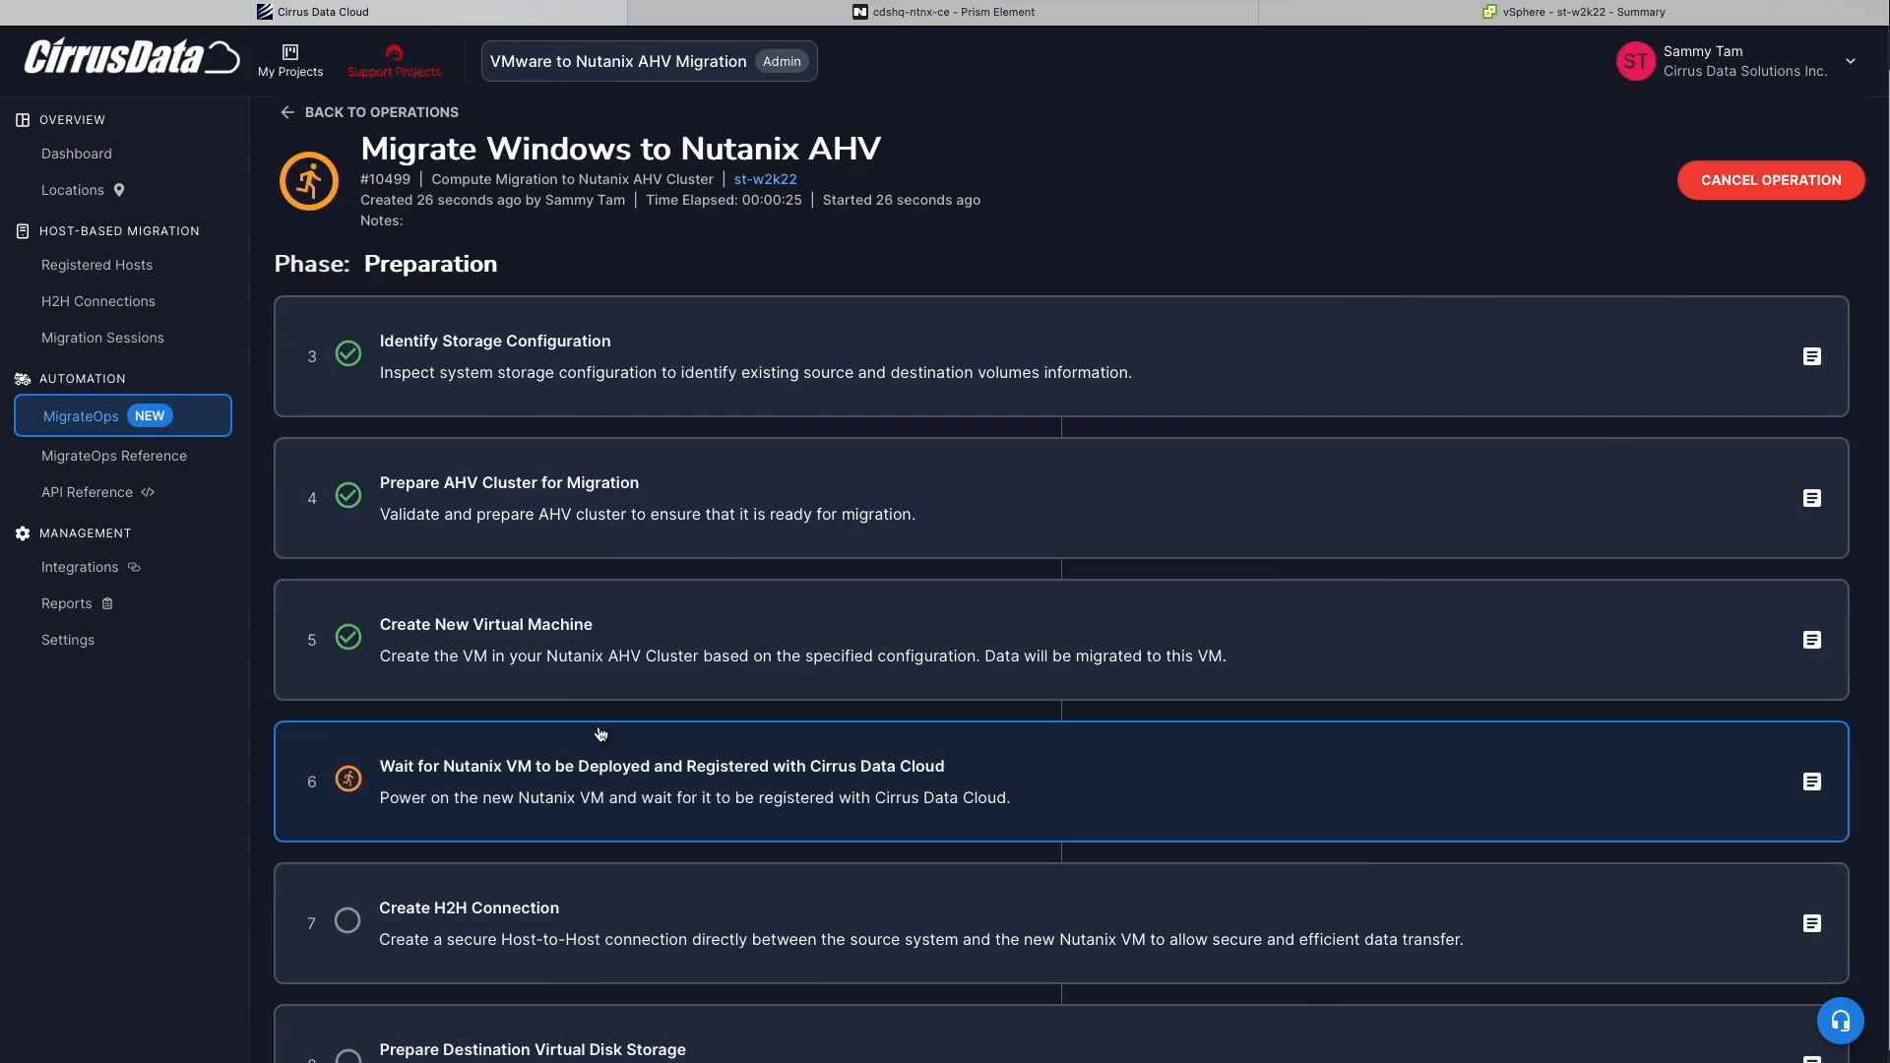
Switch to Prism Element and check the VM table for the helper VM created for st-w2k22
{"action": "left_click", "coordinate": [886, 11]}
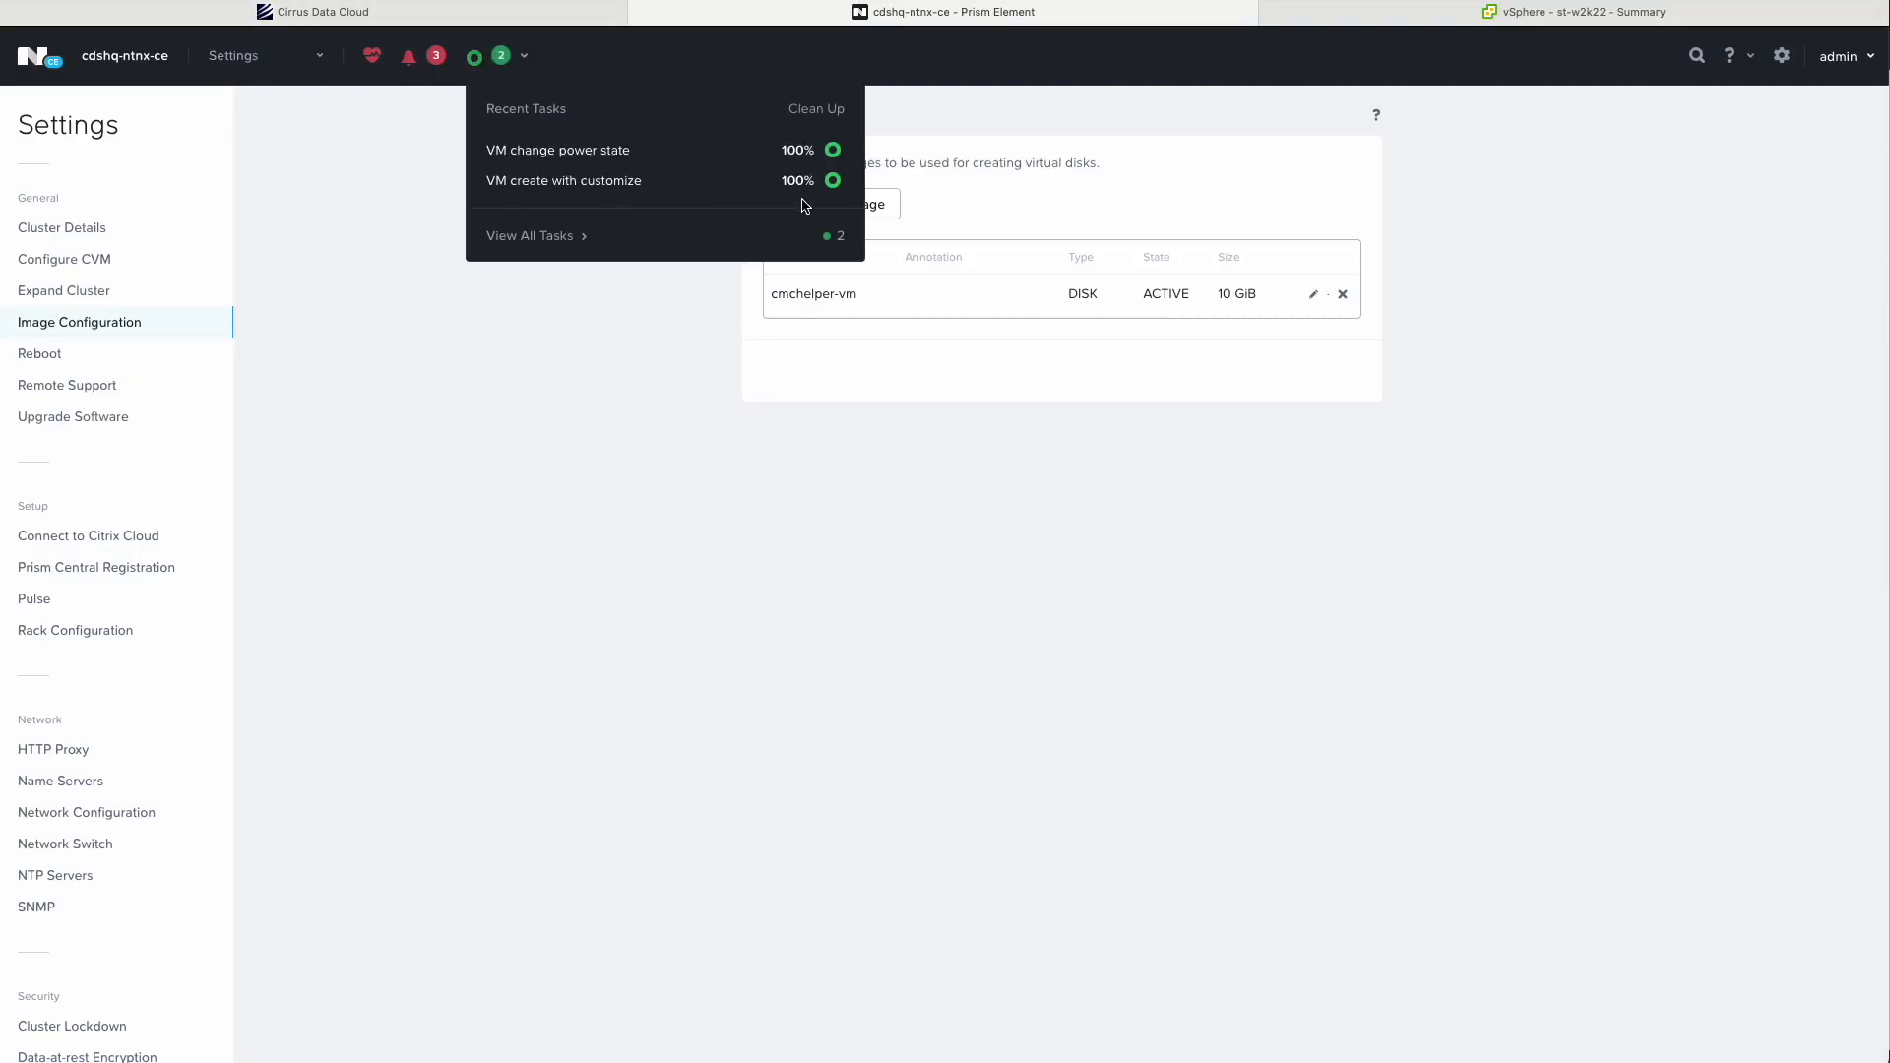
{"action": "left_click", "coordinate": [256, 60]}
{"action": "left_click", "coordinate": [228, 173]}
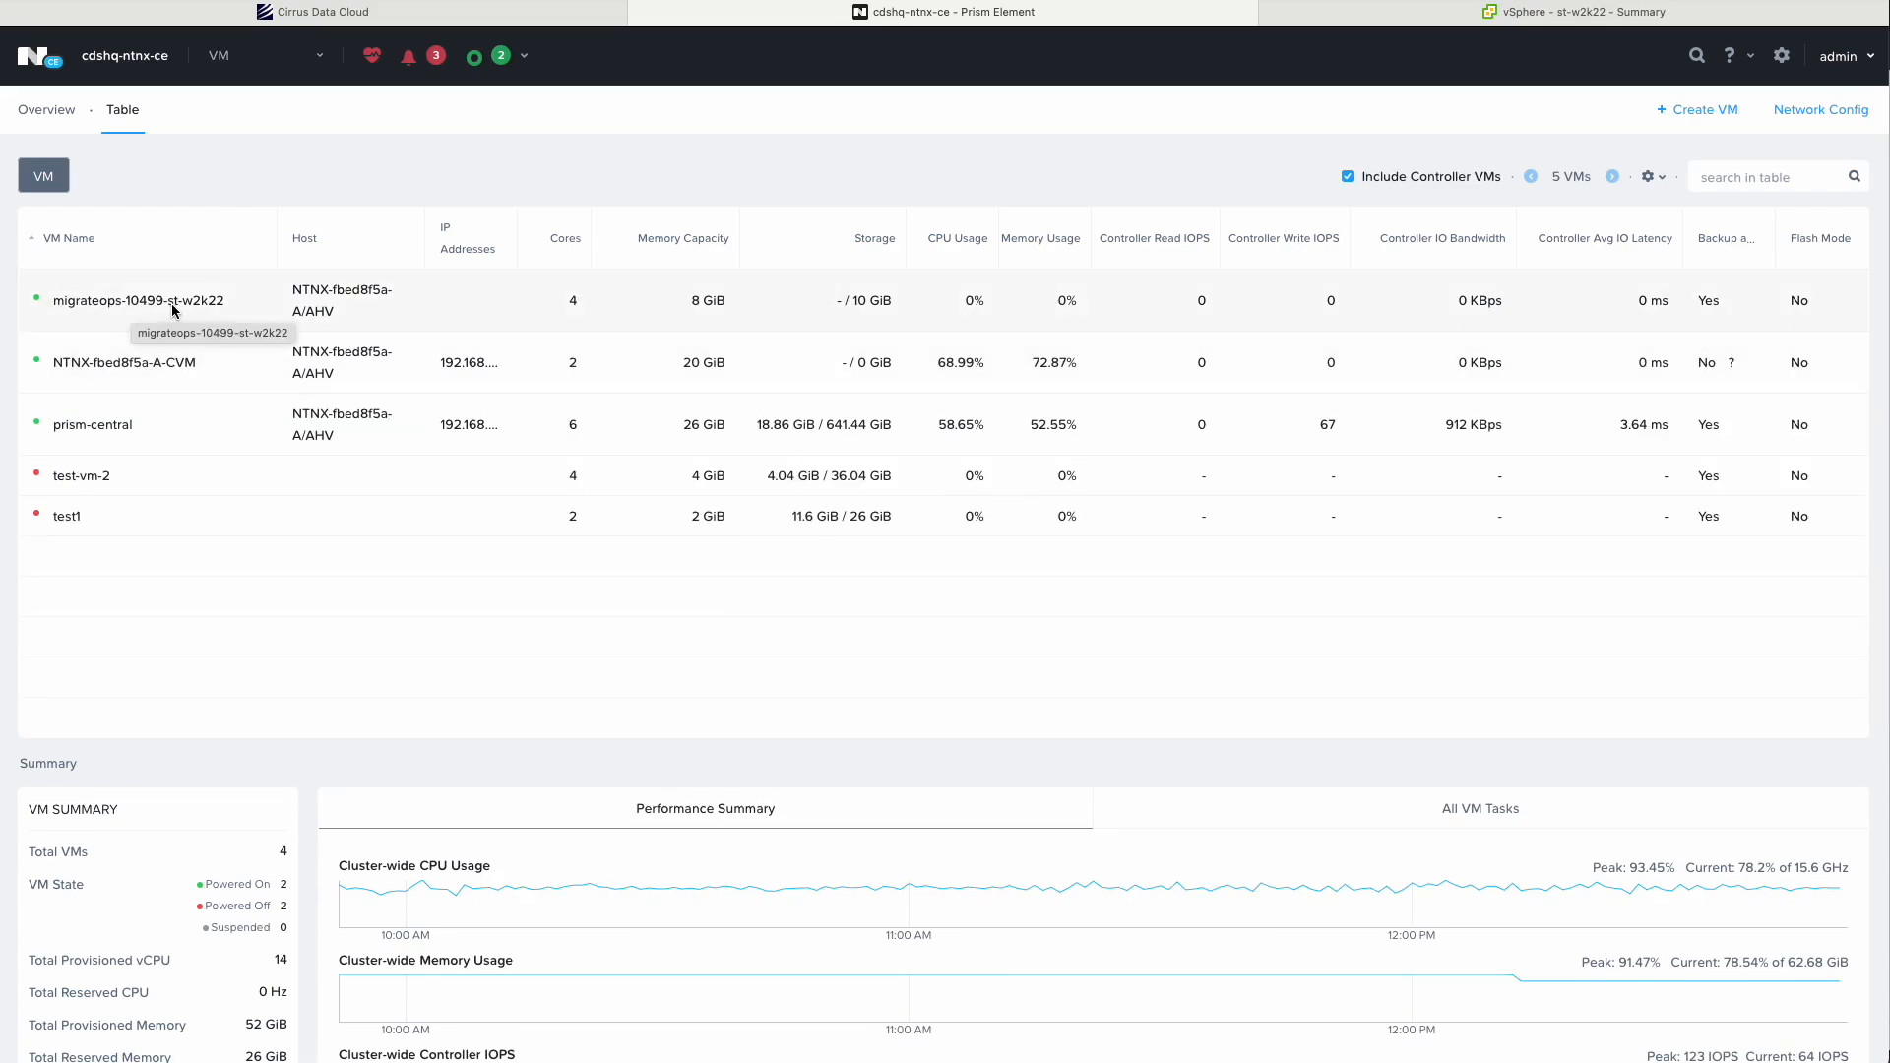
Return to the operation in Cirrus Data Cloud and check task progress through the Preparation and Migration phases
{"action": "left_click", "coordinate": [315, 12]}
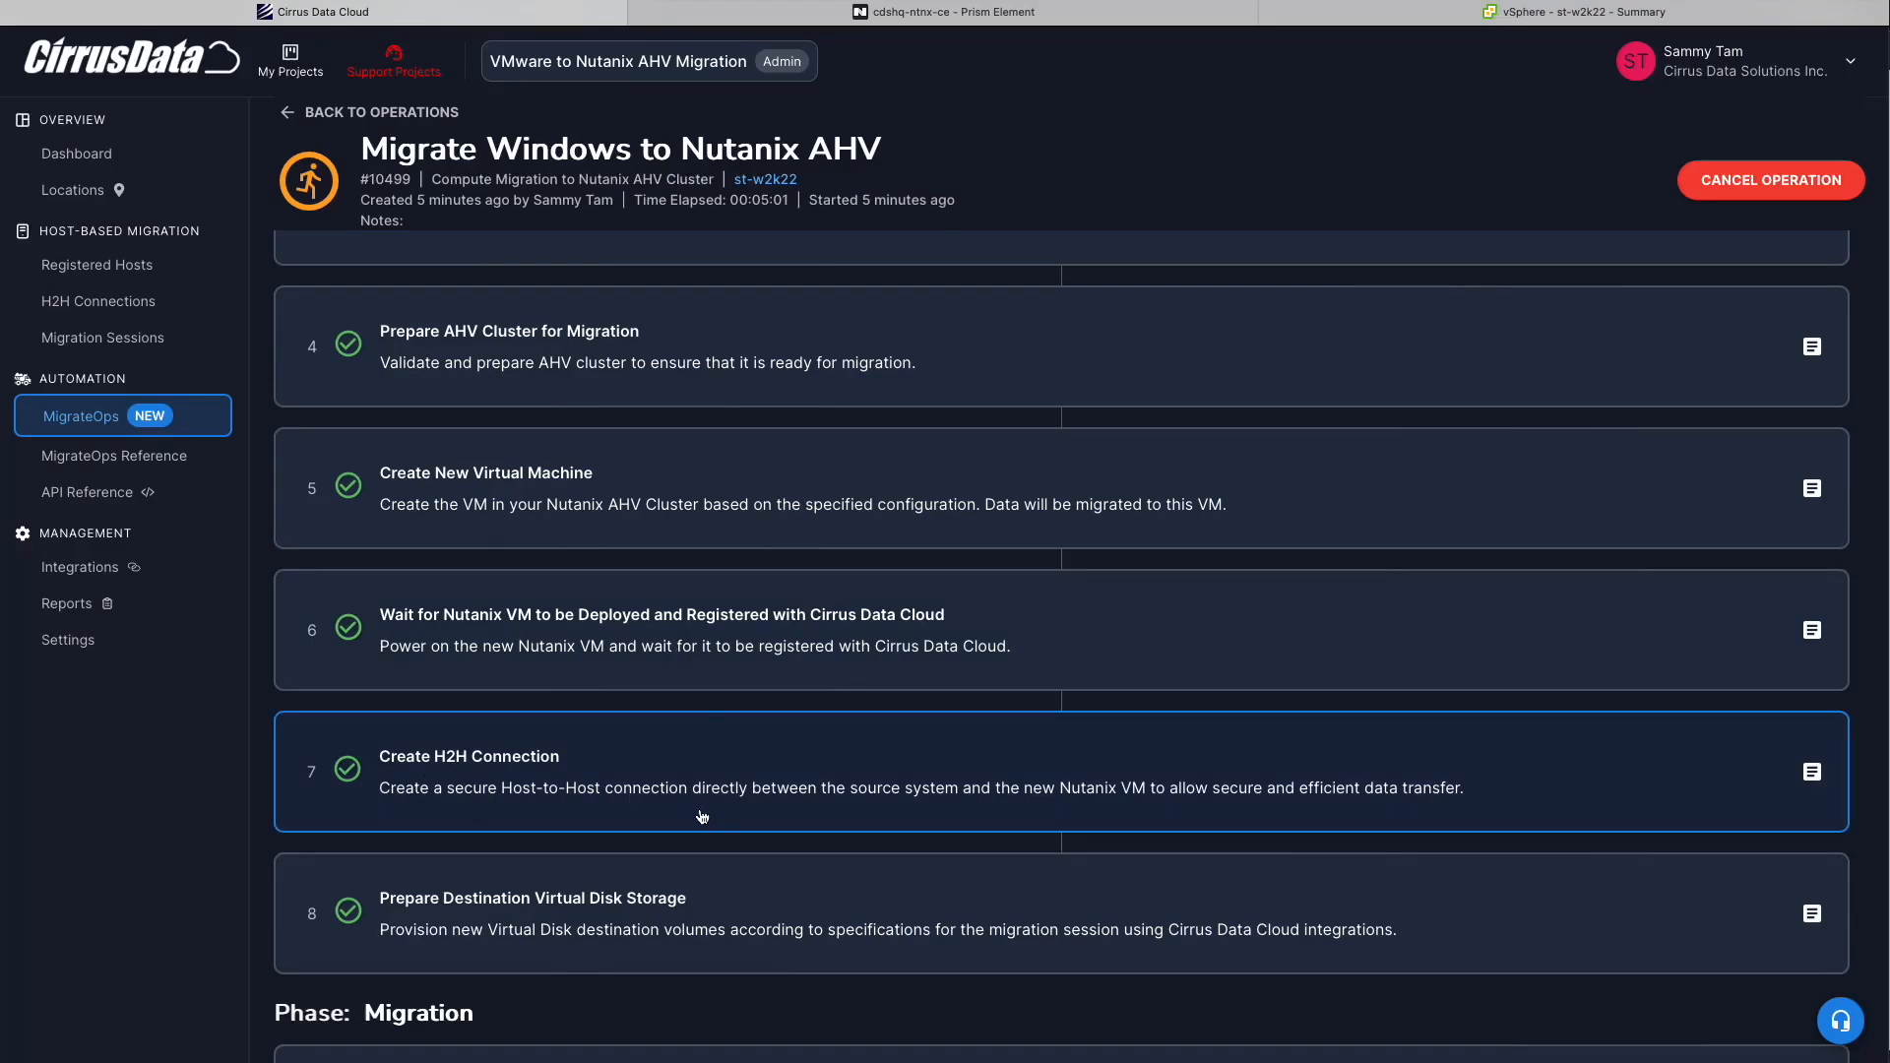
{"action": "scroll", "coordinate": [1098, 825], "scroll_direction": "down", "scroll_amount": 1}
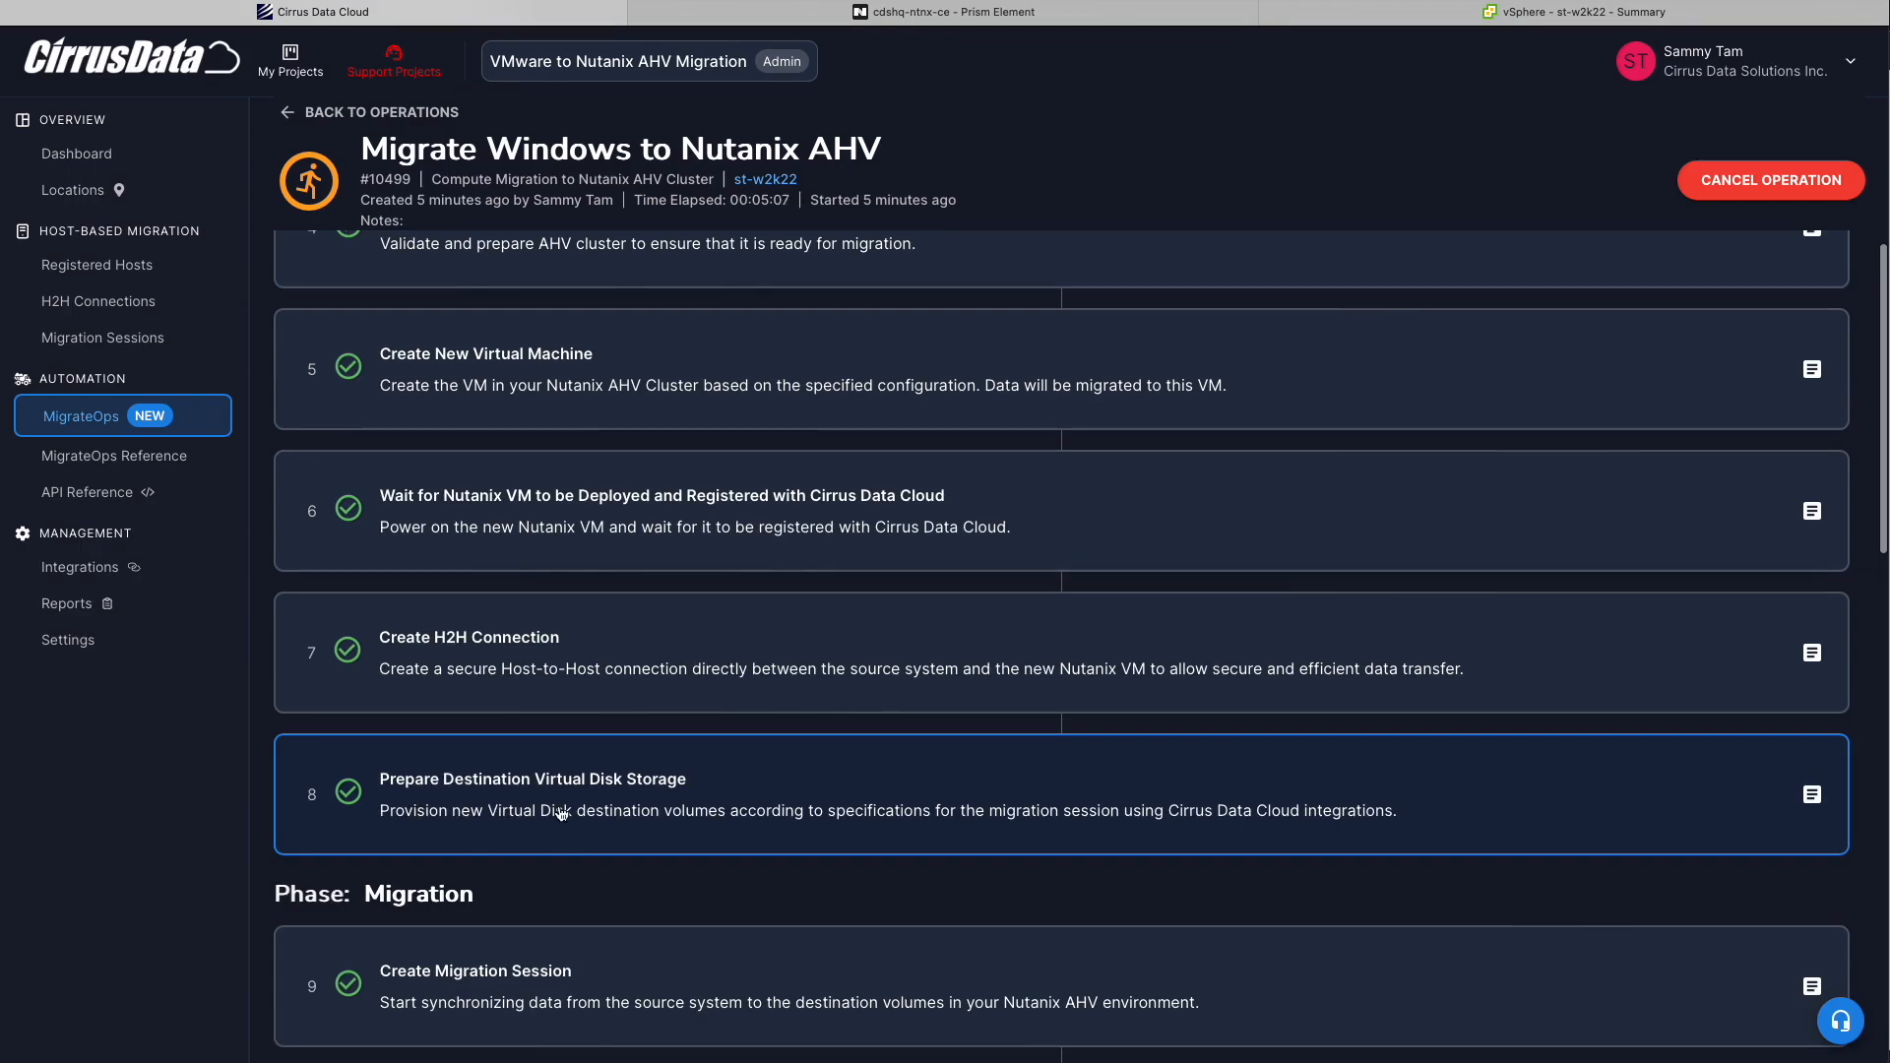
{"action": "scroll", "coordinate": [561, 822], "scroll_direction": "down", "scroll_amount": 2}
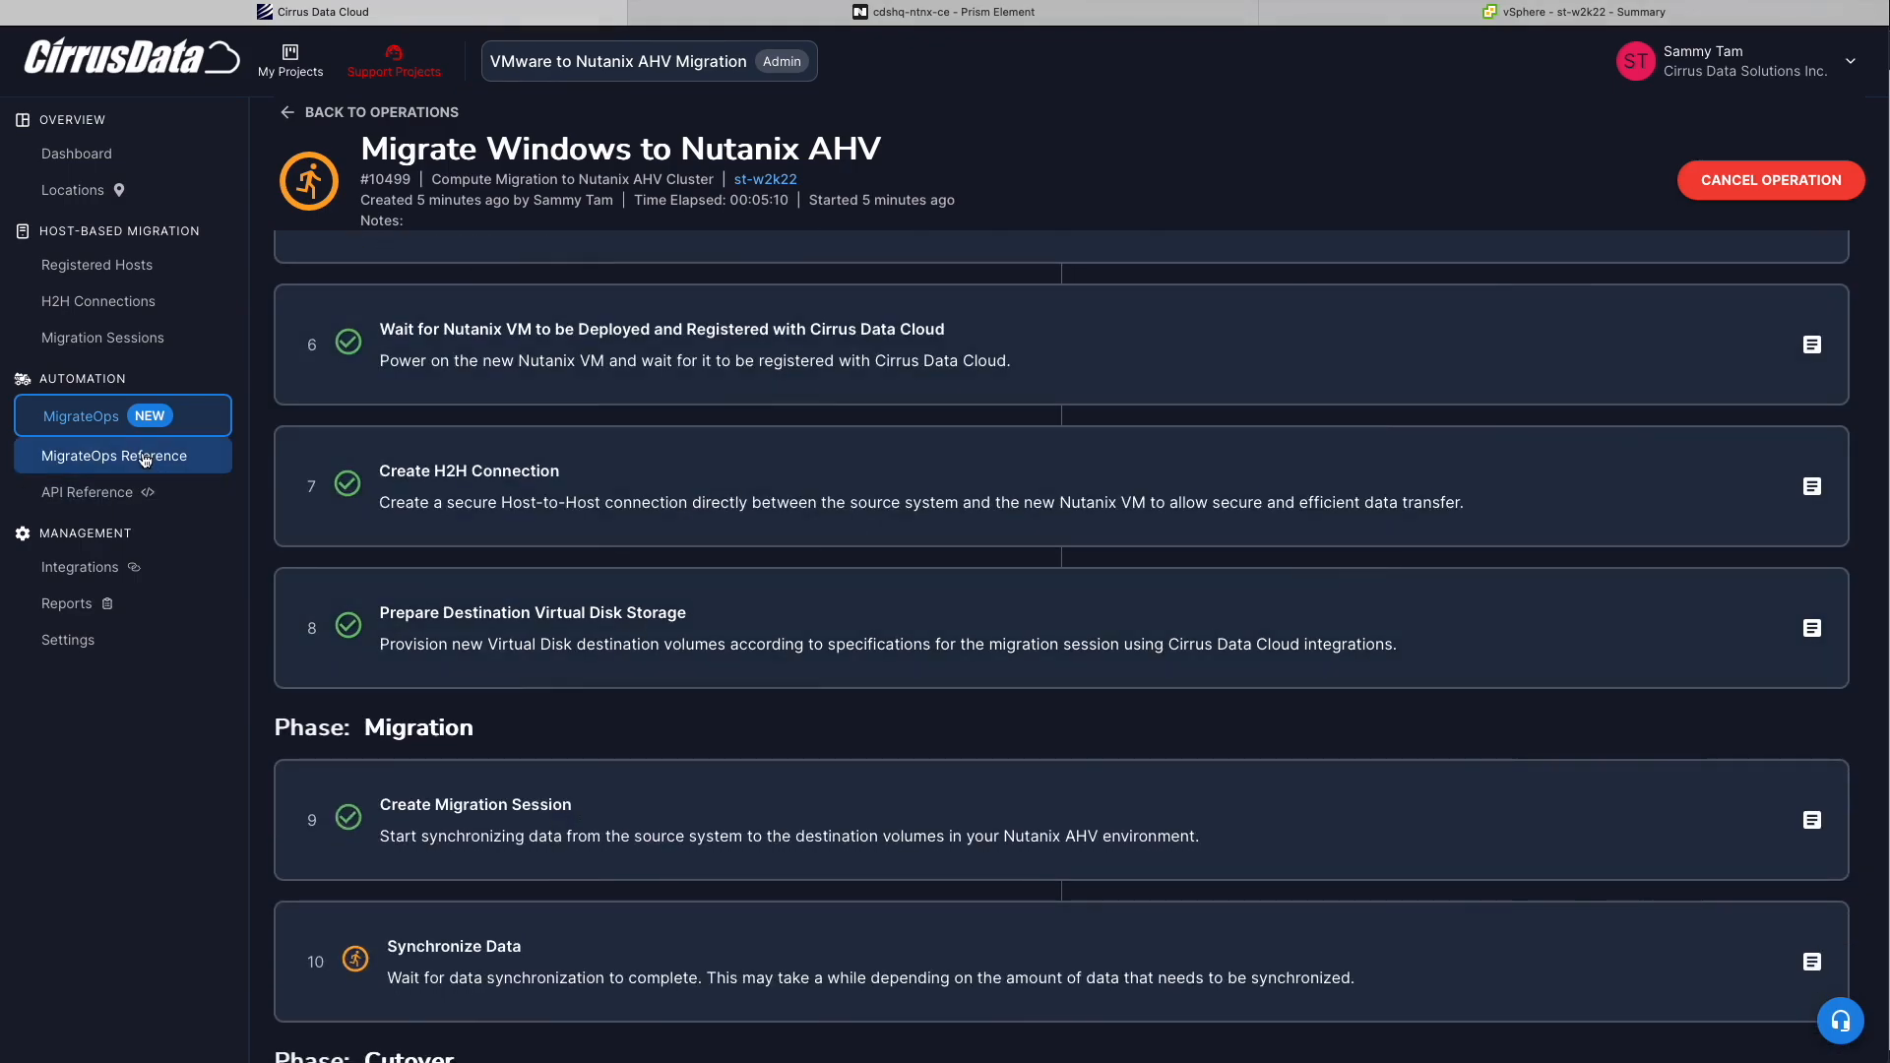
In the MigrateOps reference for Nutanix compute, examine the default_config storage options under destination, including native_vdisk and volume_group_name
{"action": "left_click", "coordinate": [143, 456]}
{"action": "left_click", "coordinate": [522, 429]}
{"action": "scroll", "coordinate": [605, 686], "scroll_direction": "down", "scroll_amount": 2}
{"action": "left_click", "coordinate": [480, 876]}
{"action": "scroll", "coordinate": [481, 882], "scroll_direction": "down", "scroll_amount": 8}
{"action": "left_click", "coordinate": [414, 610]}
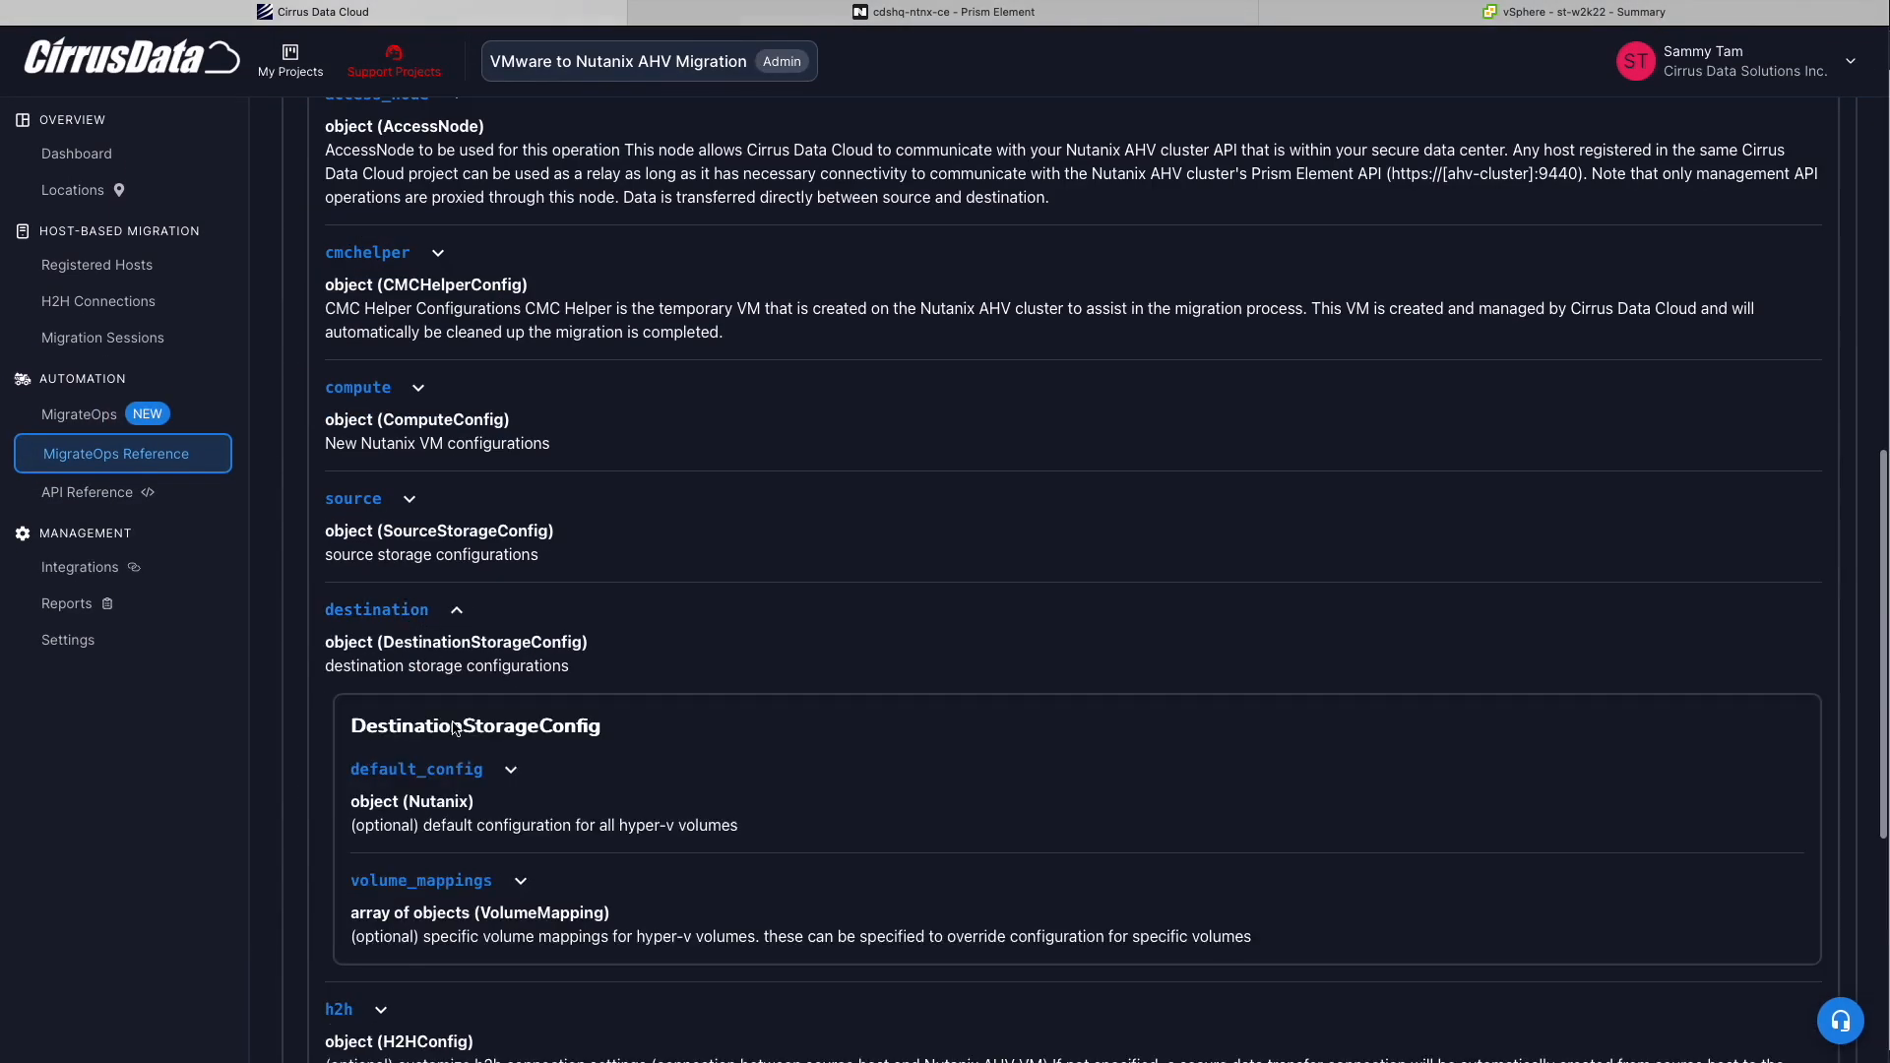
{"action": "scroll", "coordinate": [456, 725], "scroll_direction": "down", "scroll_amount": 2}
{"action": "left_click", "coordinate": [443, 535]}
{"action": "scroll", "coordinate": [453, 765], "scroll_direction": "down", "scroll_amount": 4}
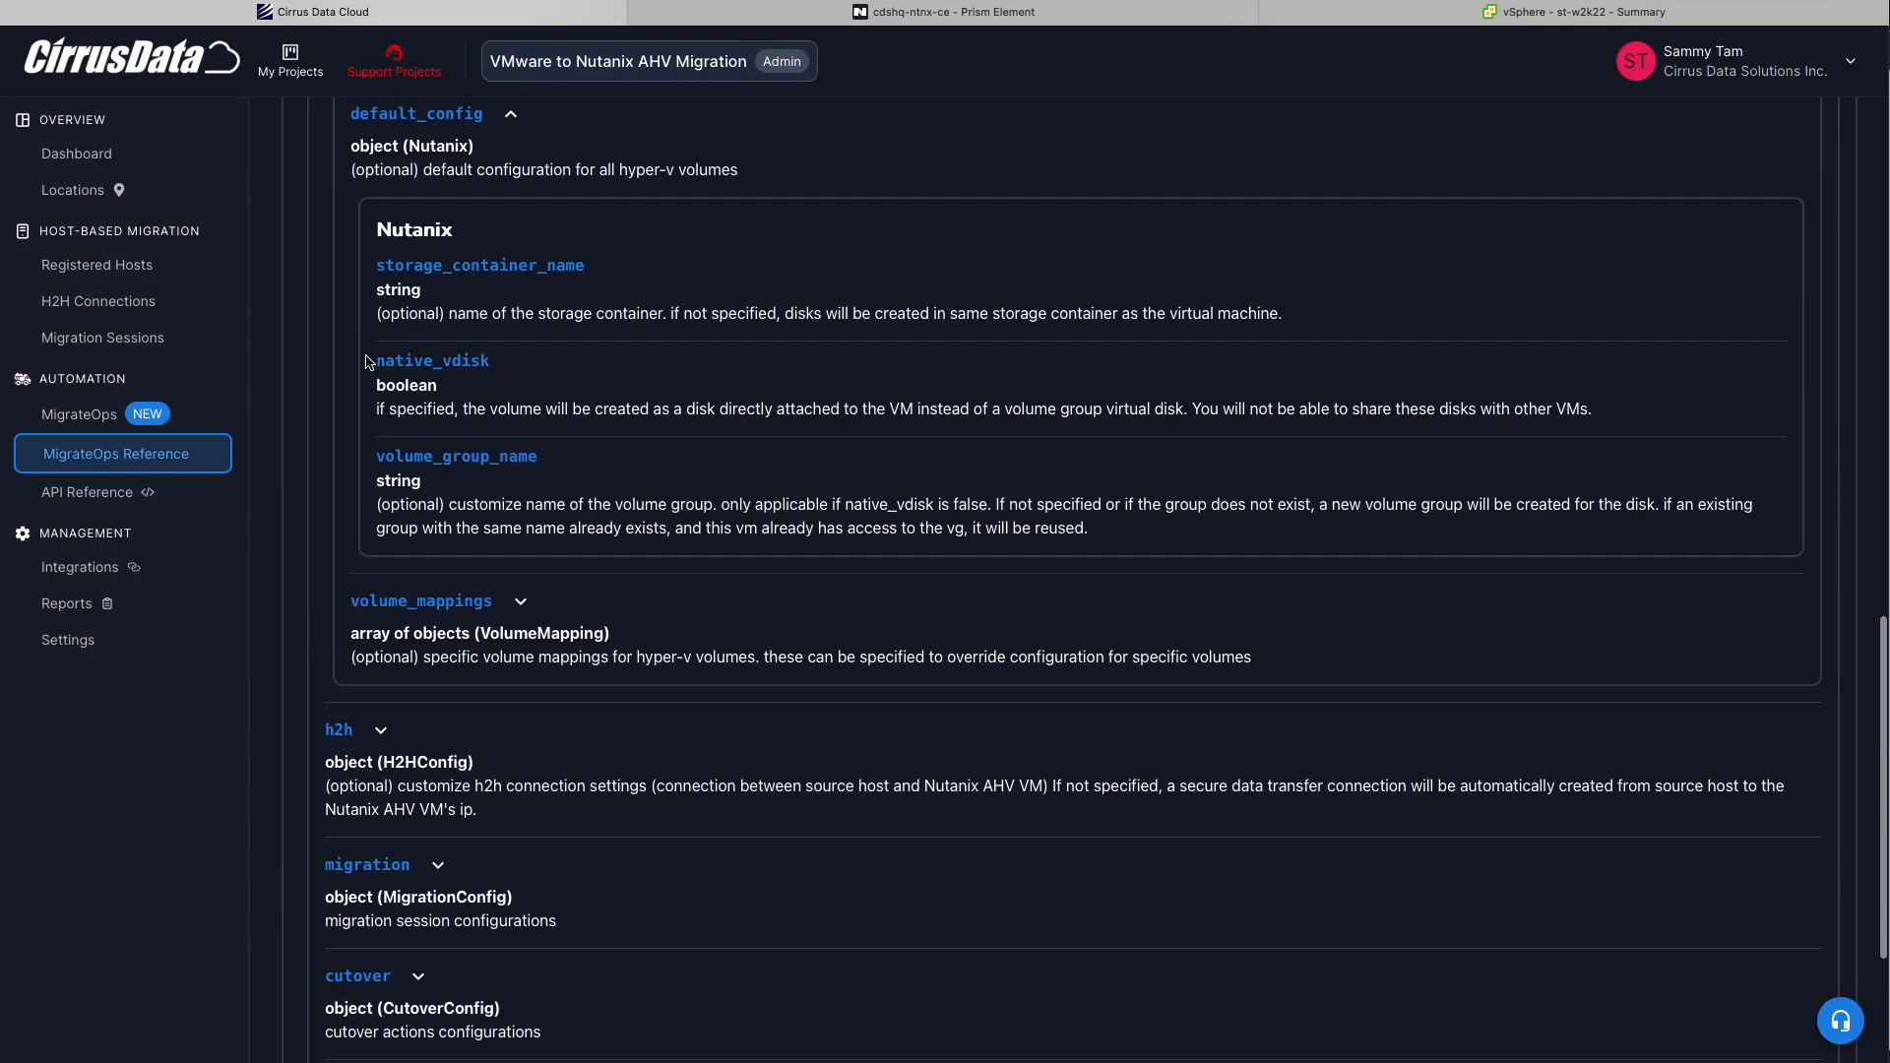
Read the storage_container_name and native_vdisk descriptions in the Nutanix default configuration reference
{"action": "left_click_drag", "start_coordinate": [367, 357], "coordinate": [596, 386]}
{"action": "left_click", "coordinate": [596, 388]}
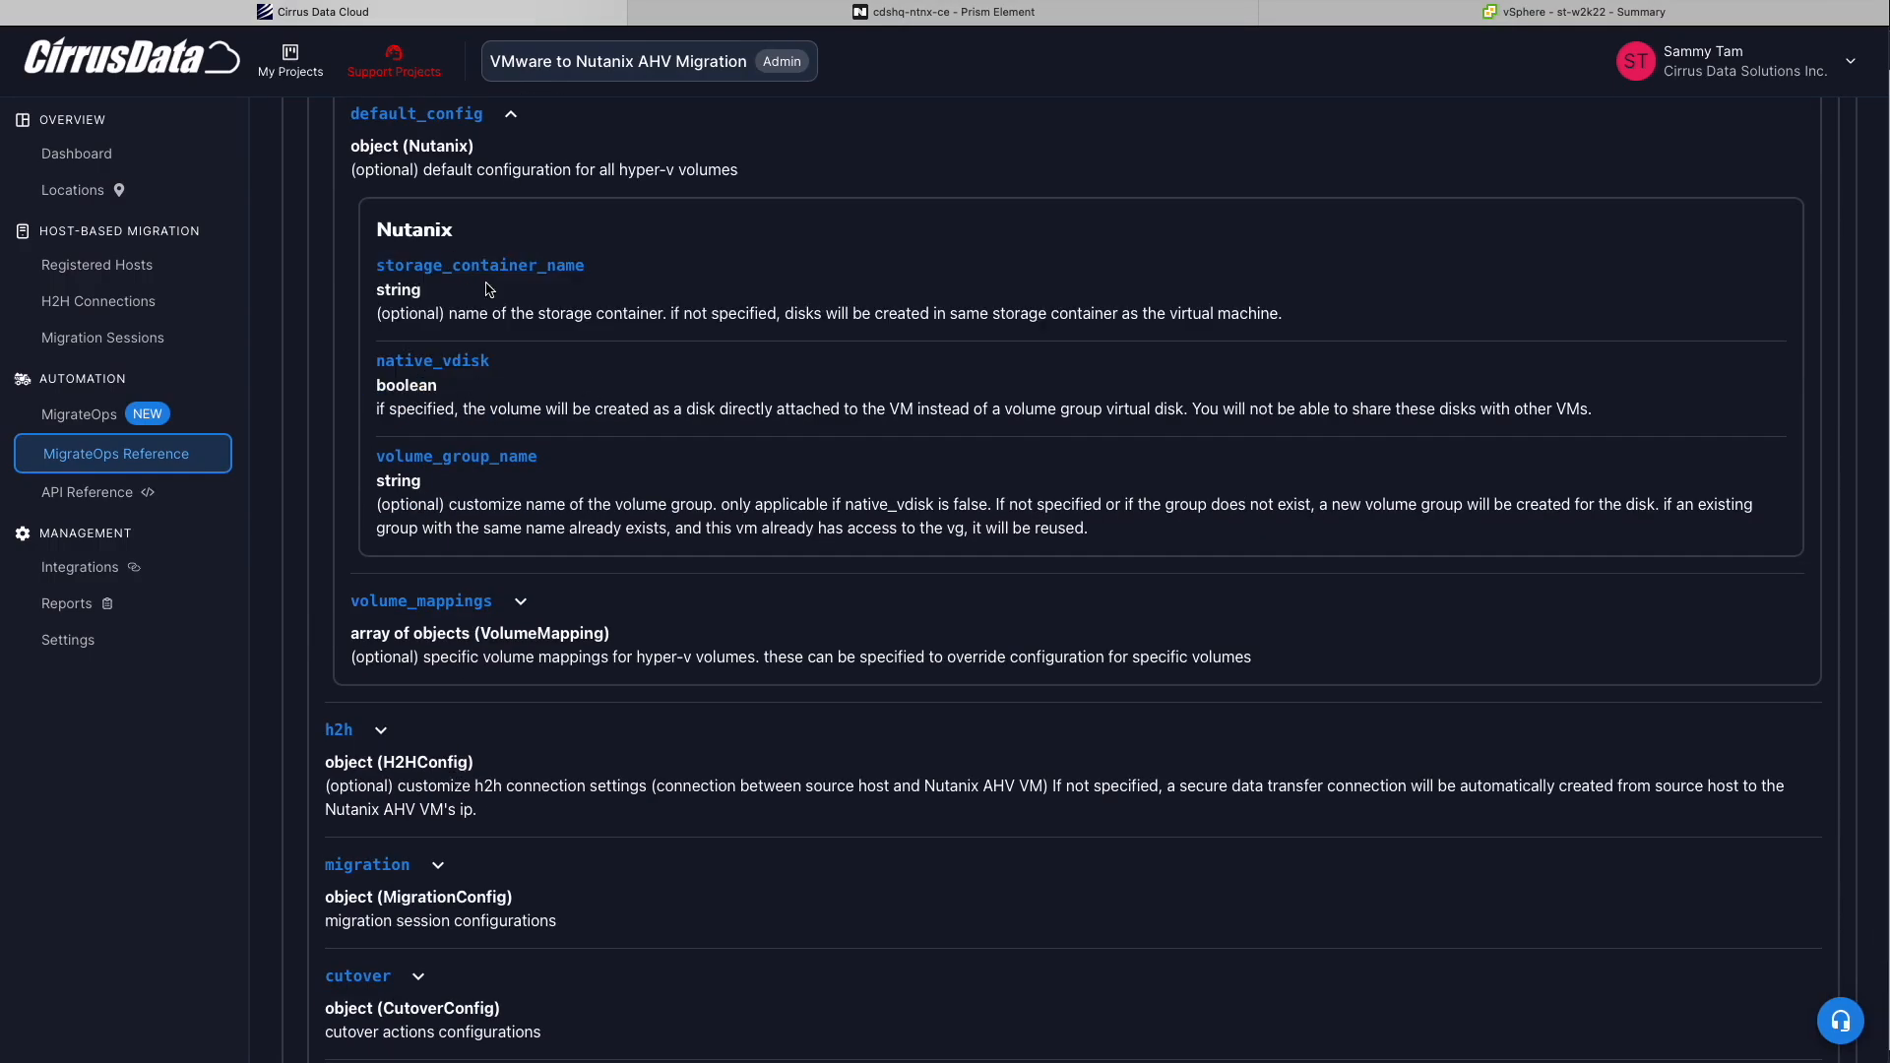
{"action": "scroll", "coordinate": [603, 308], "scroll_direction": "up", "scroll_amount": 11}
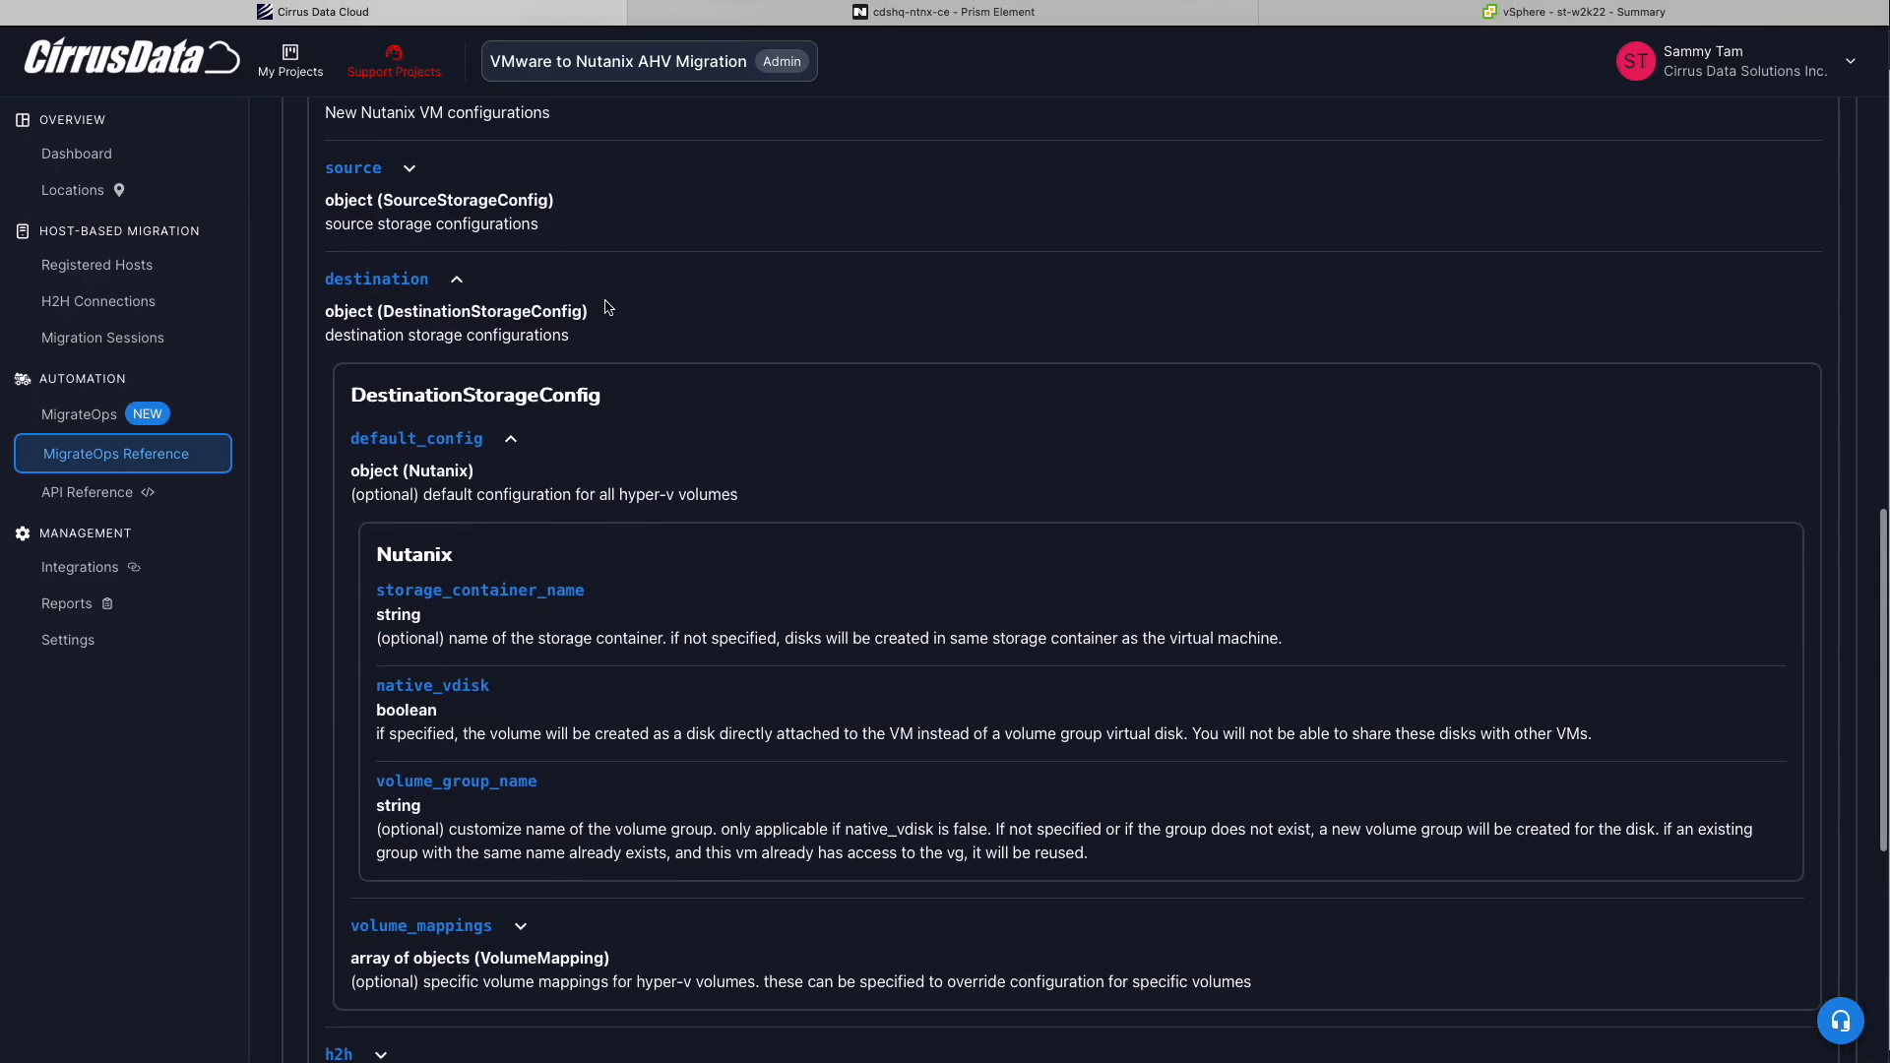
{"action": "left_click", "coordinate": [96, 265]}
Switch to Prism Element and examine the virtual disks of the migrateops-10499-st-w2k22 helper VM
{"action": "left_click", "coordinate": [943, 11]}
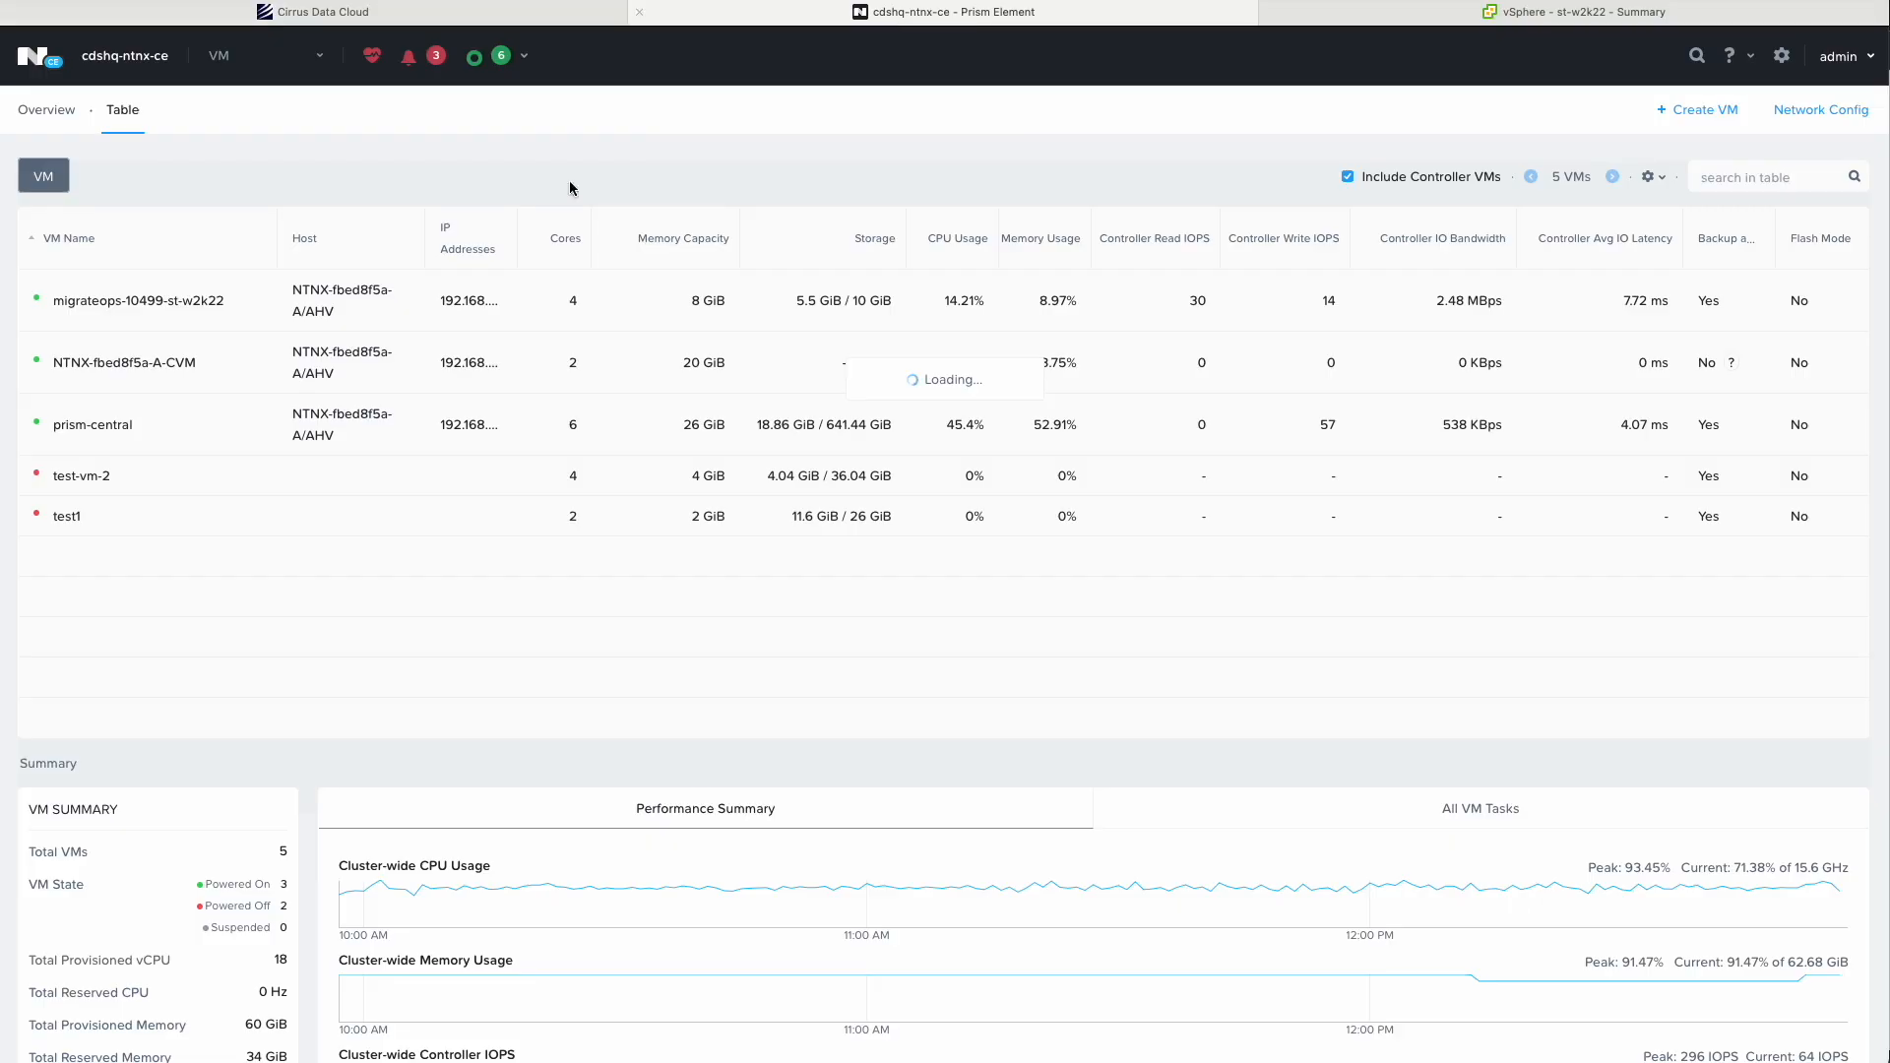
{"action": "left_click", "coordinate": [630, 298]}
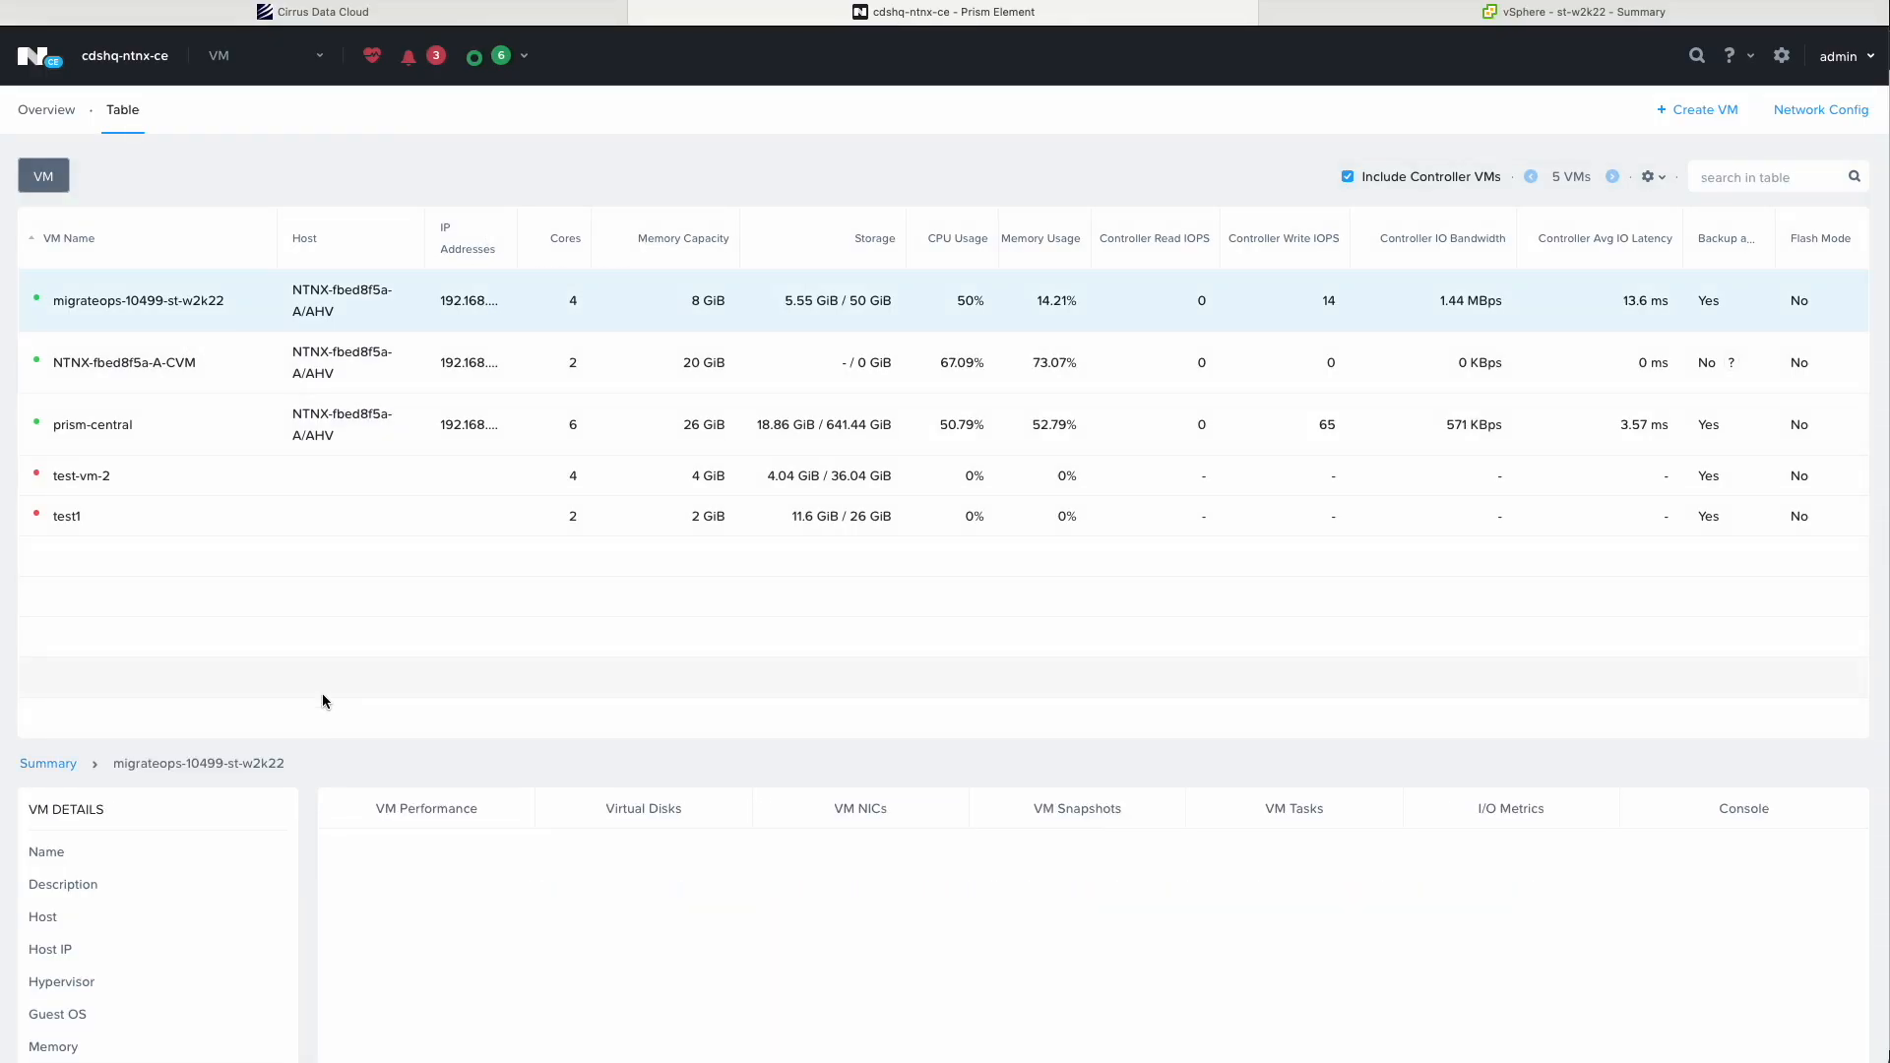
{"action": "left_click", "coordinate": [644, 809]}
{"action": "scroll", "coordinate": [650, 815], "scroll_direction": "down", "scroll_amount": 3}
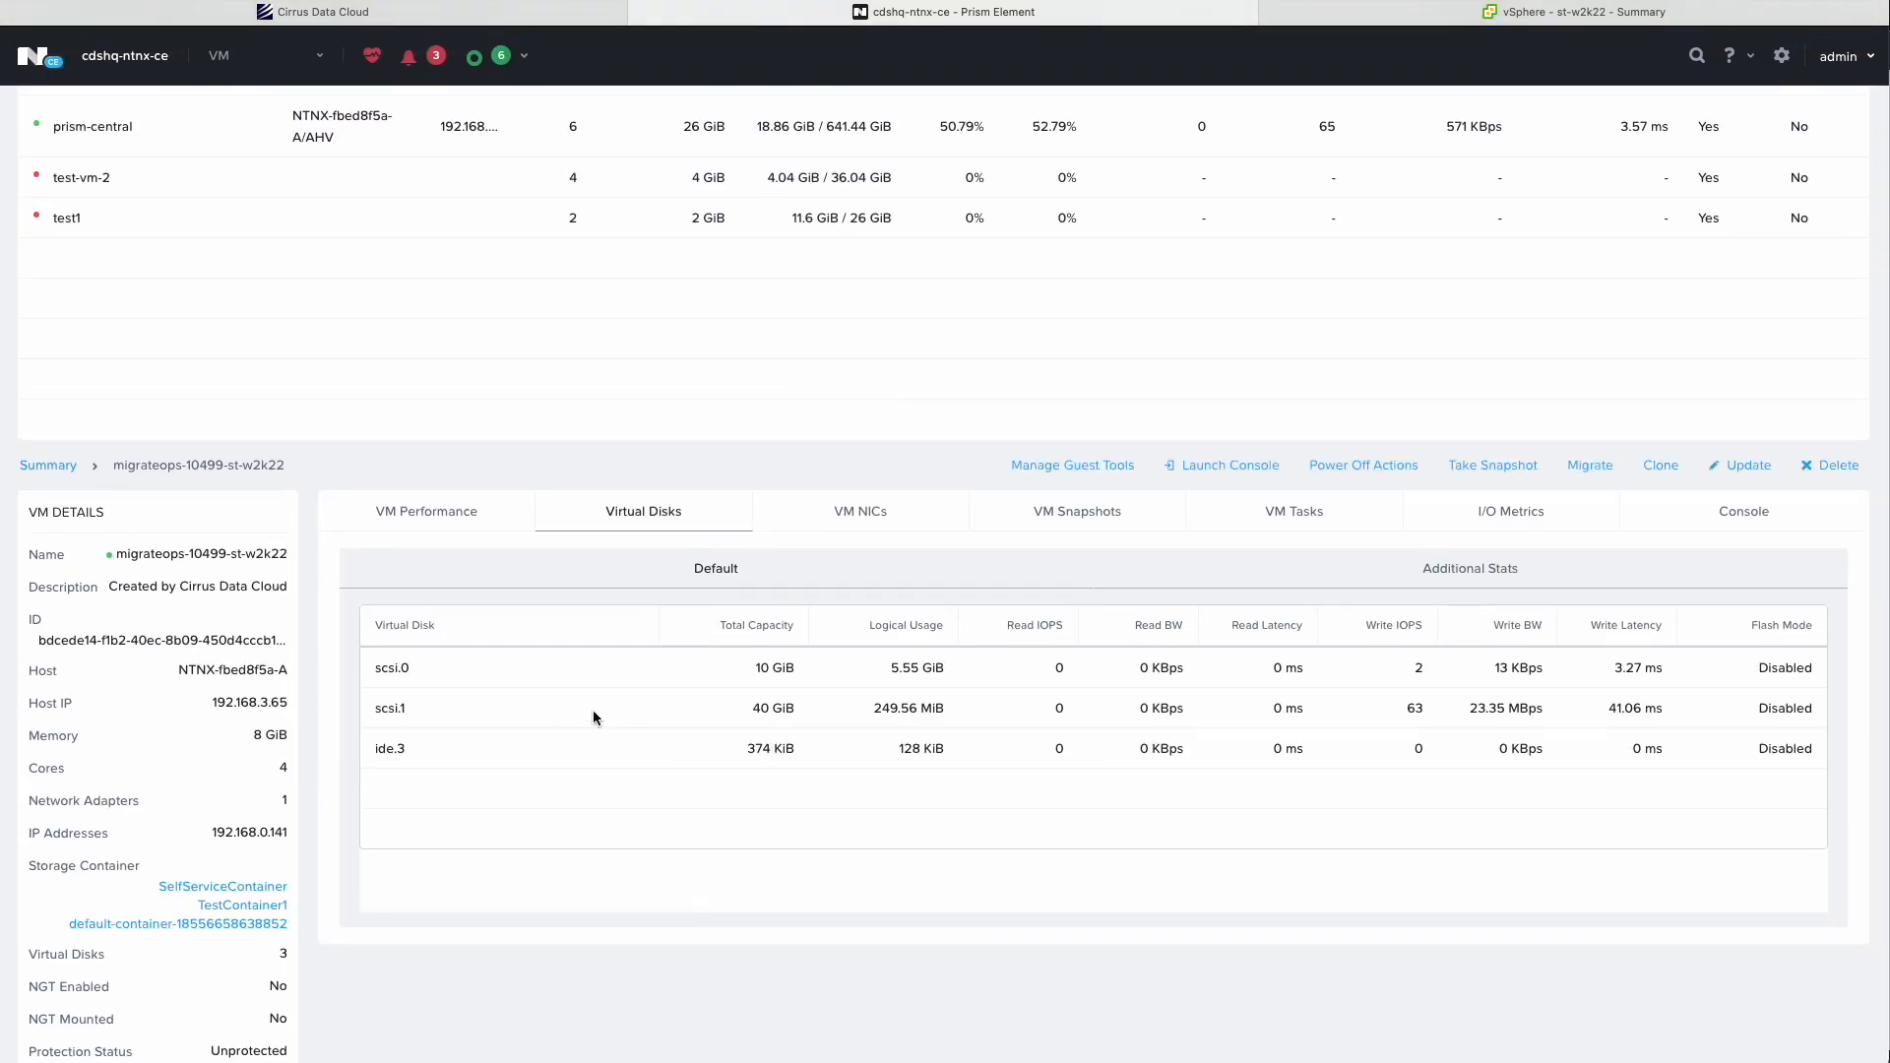
{"action": "scroll", "coordinate": [592, 710], "scroll_direction": "up", "scroll_amount": 3}
{"action": "scroll", "coordinate": [623, 613], "scroll_direction": "down", "scroll_amount": 3}
Open the helper VM's update settings and review its name, vCPU, cores and memory
{"action": "left_click", "coordinate": [1742, 522]}
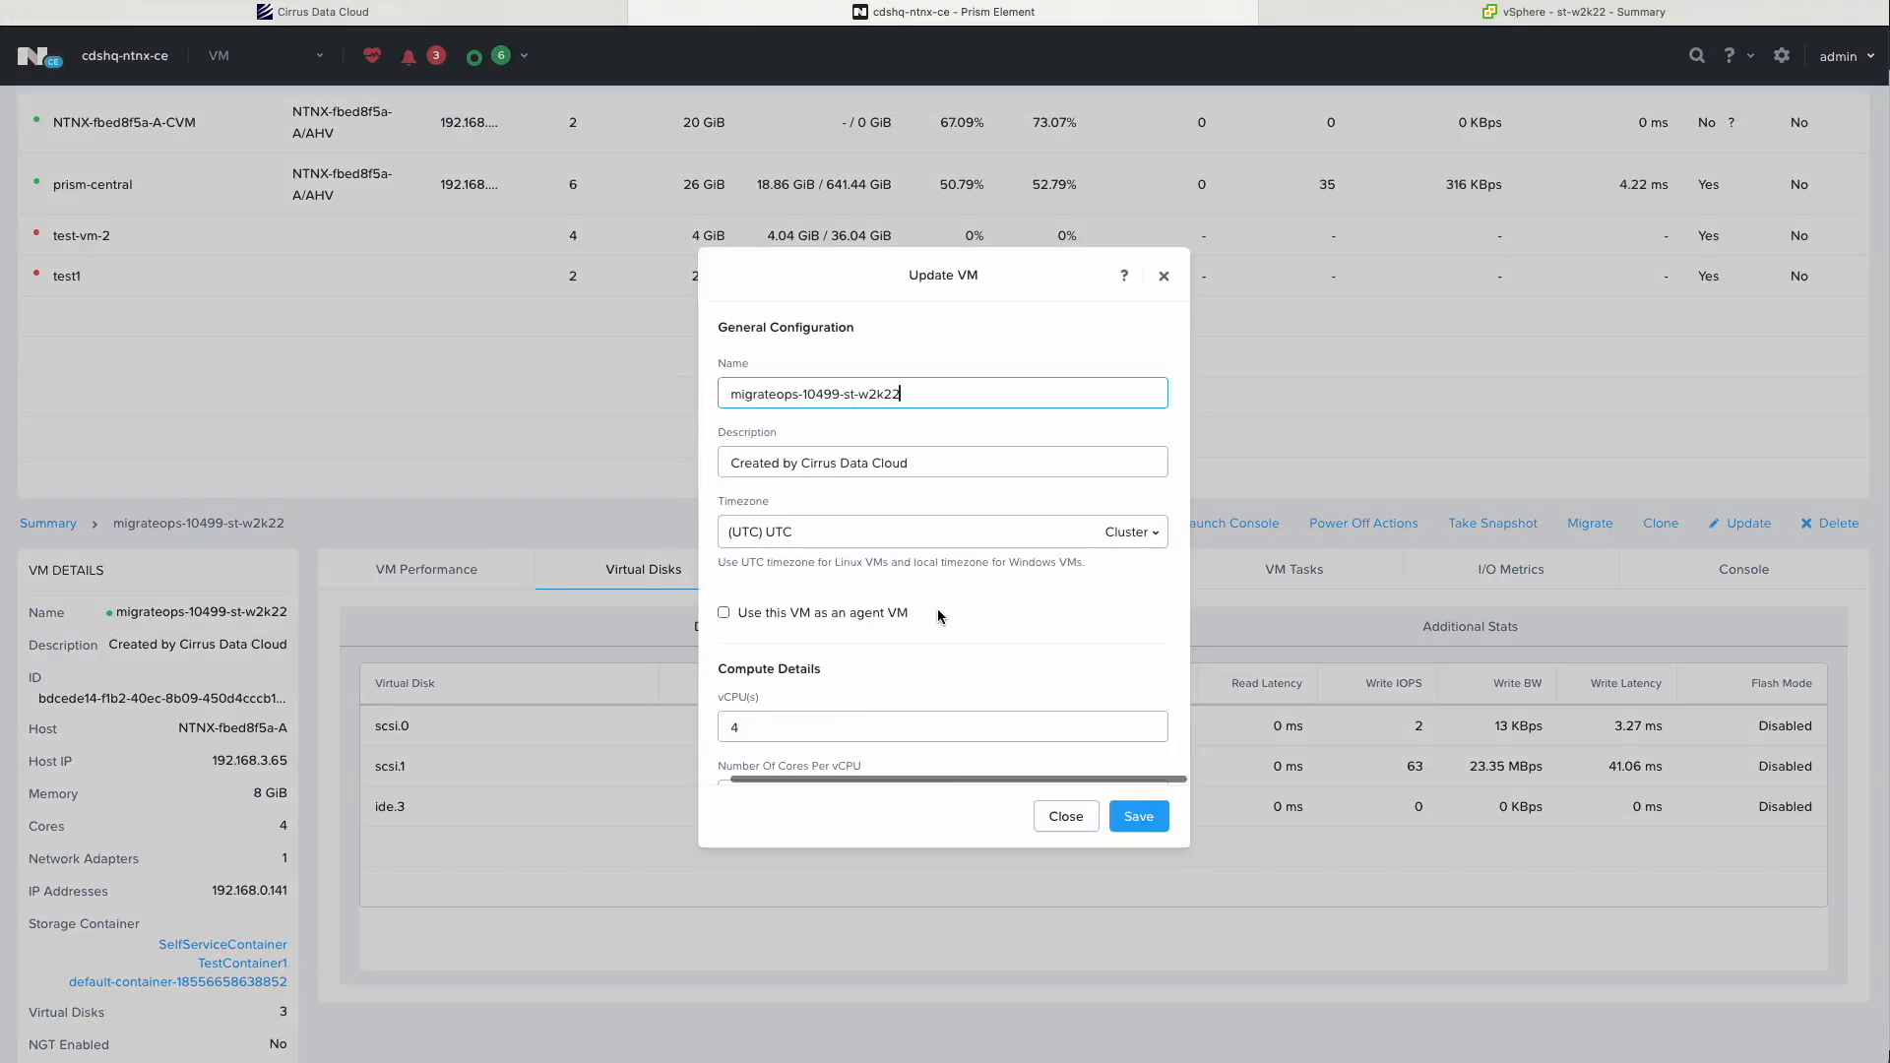
{"action": "scroll", "coordinate": [918, 658], "scroll_direction": "down", "scroll_amount": 2}
{"action": "scroll", "coordinate": [918, 658], "scroll_direction": "up", "scroll_amount": 2}
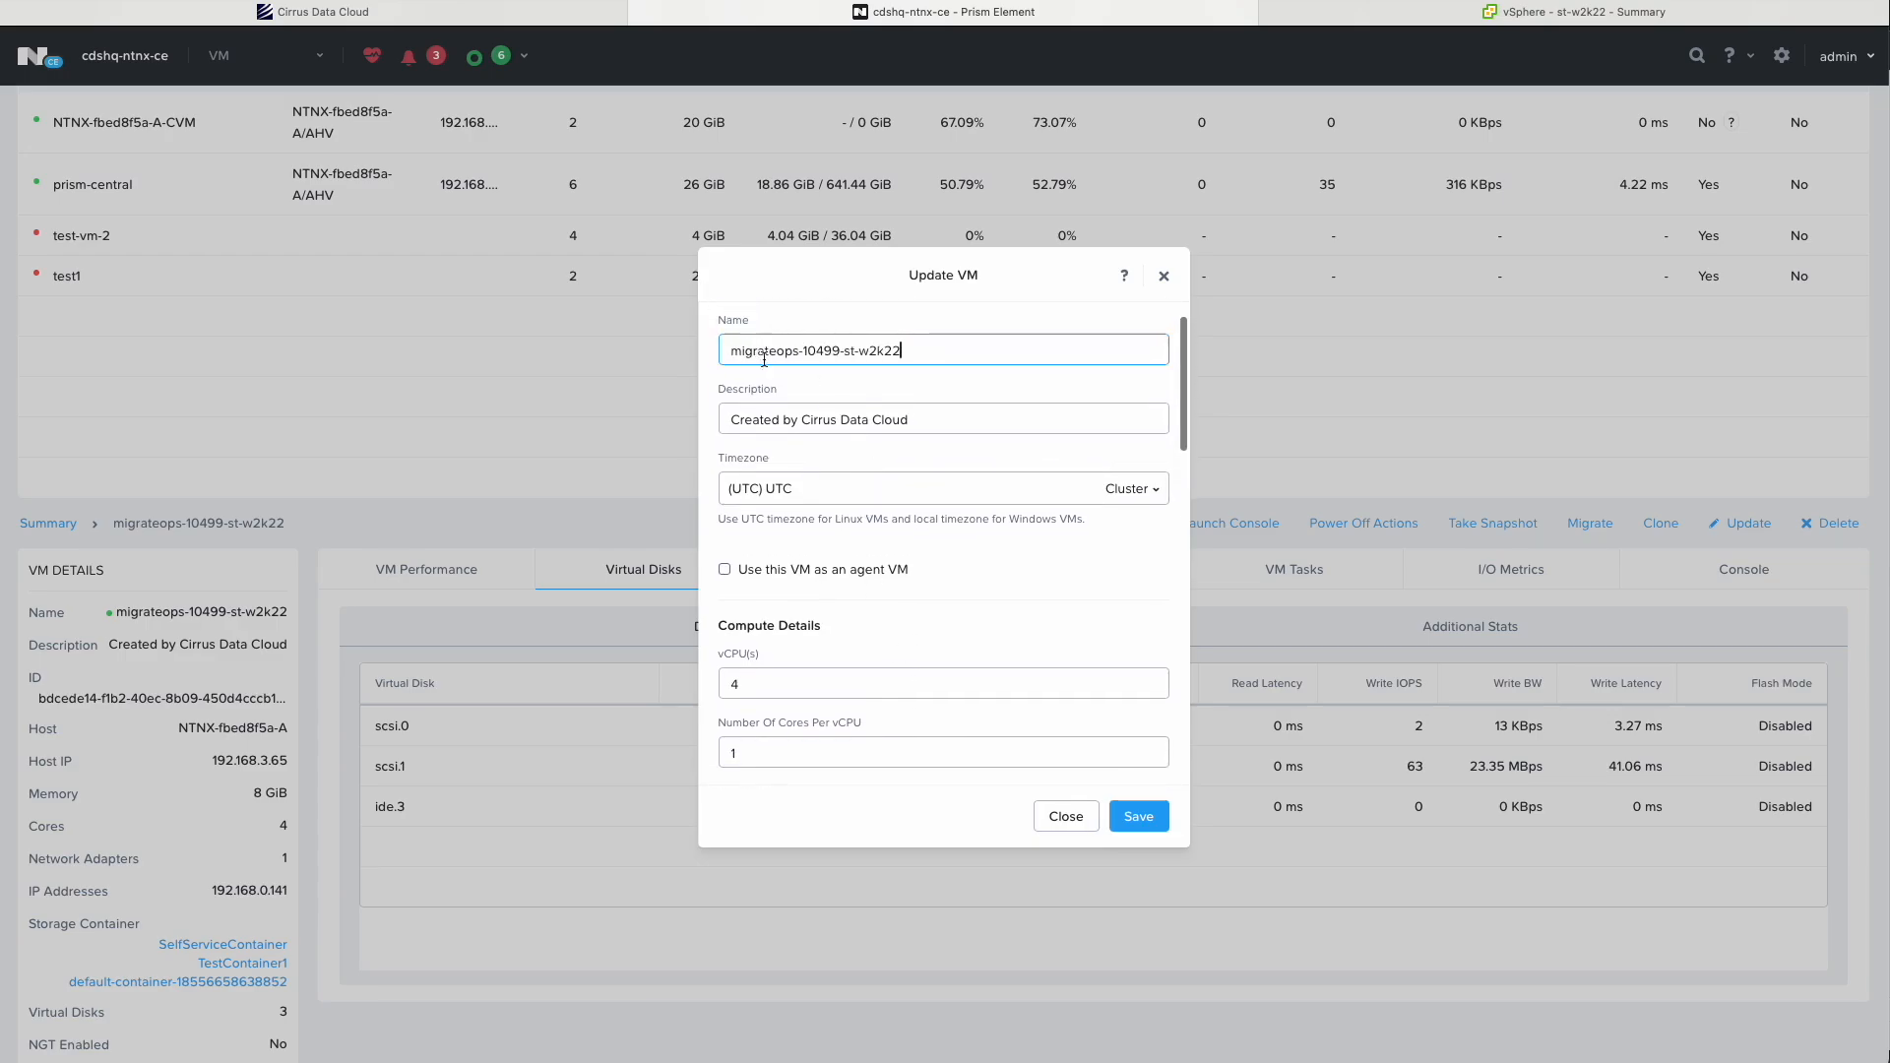
{"action": "scroll", "coordinate": [837, 602], "scroll_direction": "down", "scroll_amount": 2}
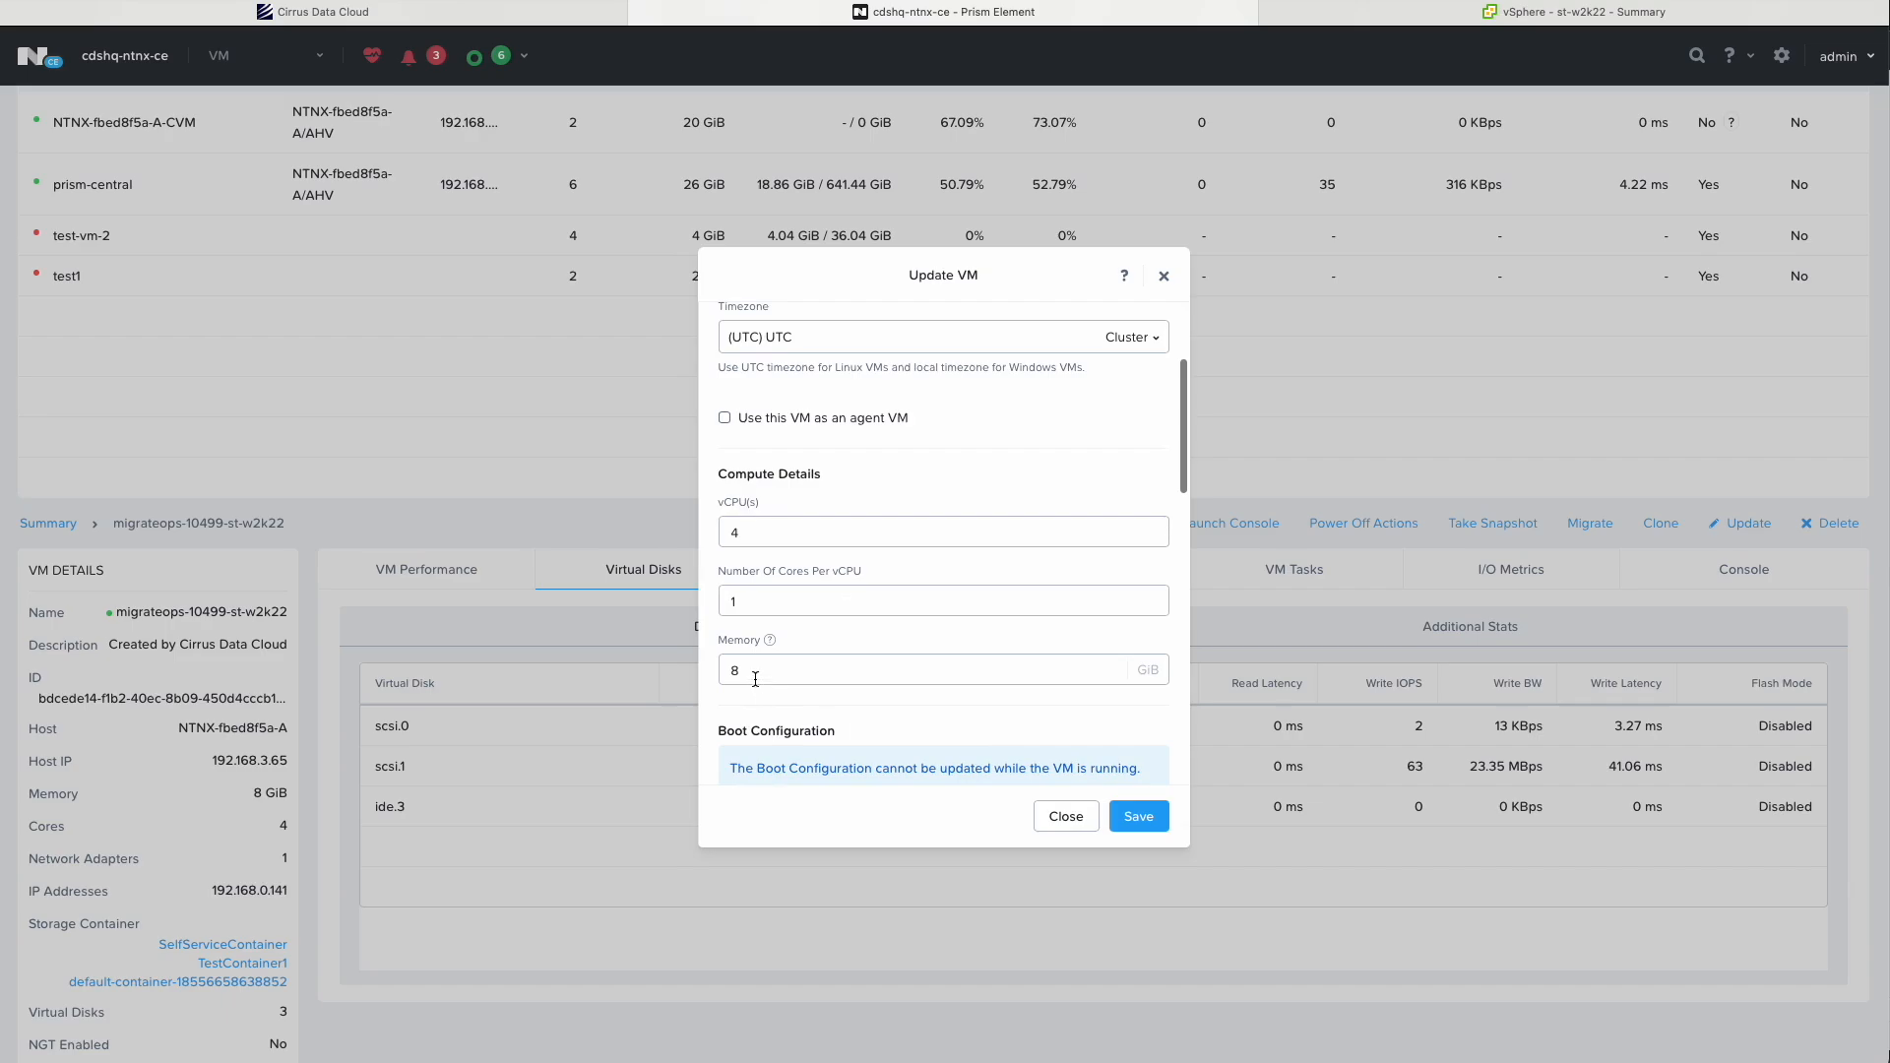
{"action": "scroll", "coordinate": [755, 680], "scroll_direction": "down", "scroll_amount": 5}
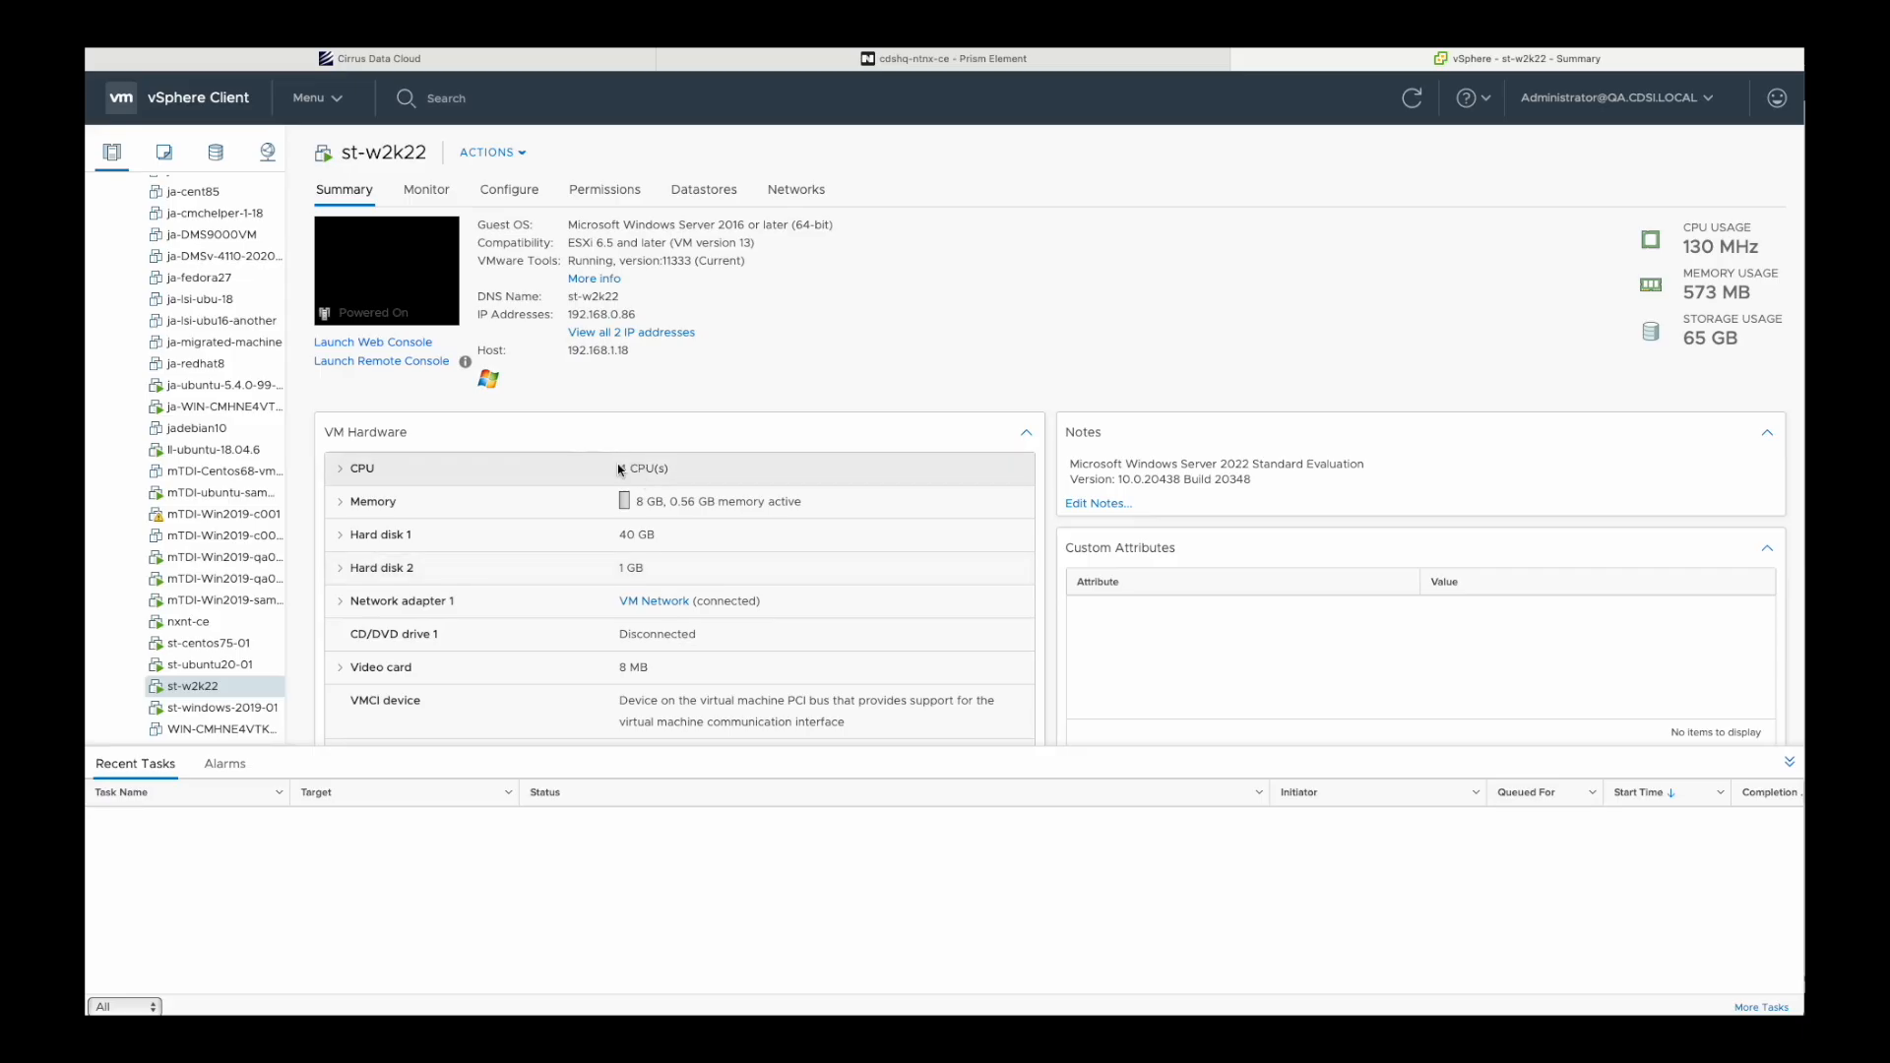
Switch to vSphere and compare the CPU and memory listed in the VM hardware of st-w2k22
{"action": "left_click_drag", "start_coordinate": [619, 469], "coordinate": [738, 465]}
{"action": "left_click_drag", "start_coordinate": [637, 502], "coordinate": [667, 502]}
{"action": "left_click", "coordinate": [665, 503]}
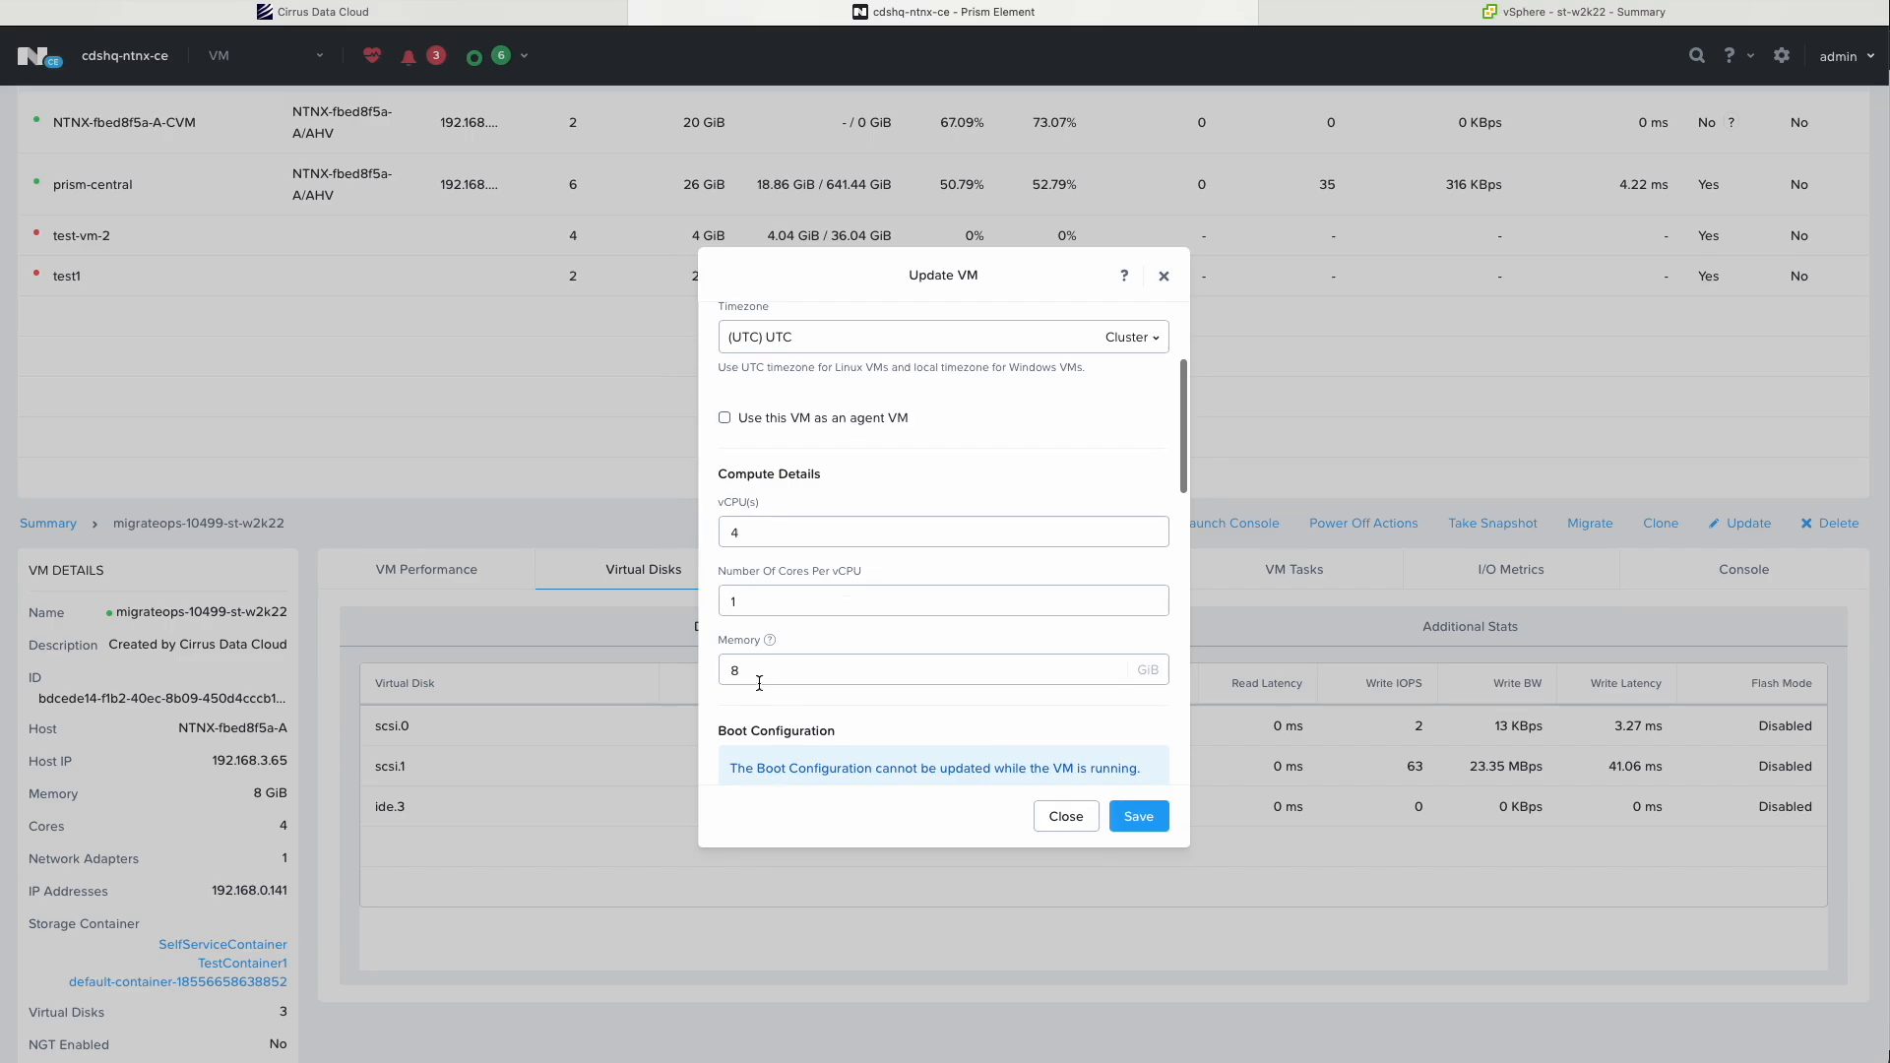
Back in Prism Element, review the helper VM's boot configuration, disks and volume groups, and close the settings without saving
{"action": "scroll", "coordinate": [755, 680], "scroll_direction": "down", "scroll_amount": 5}
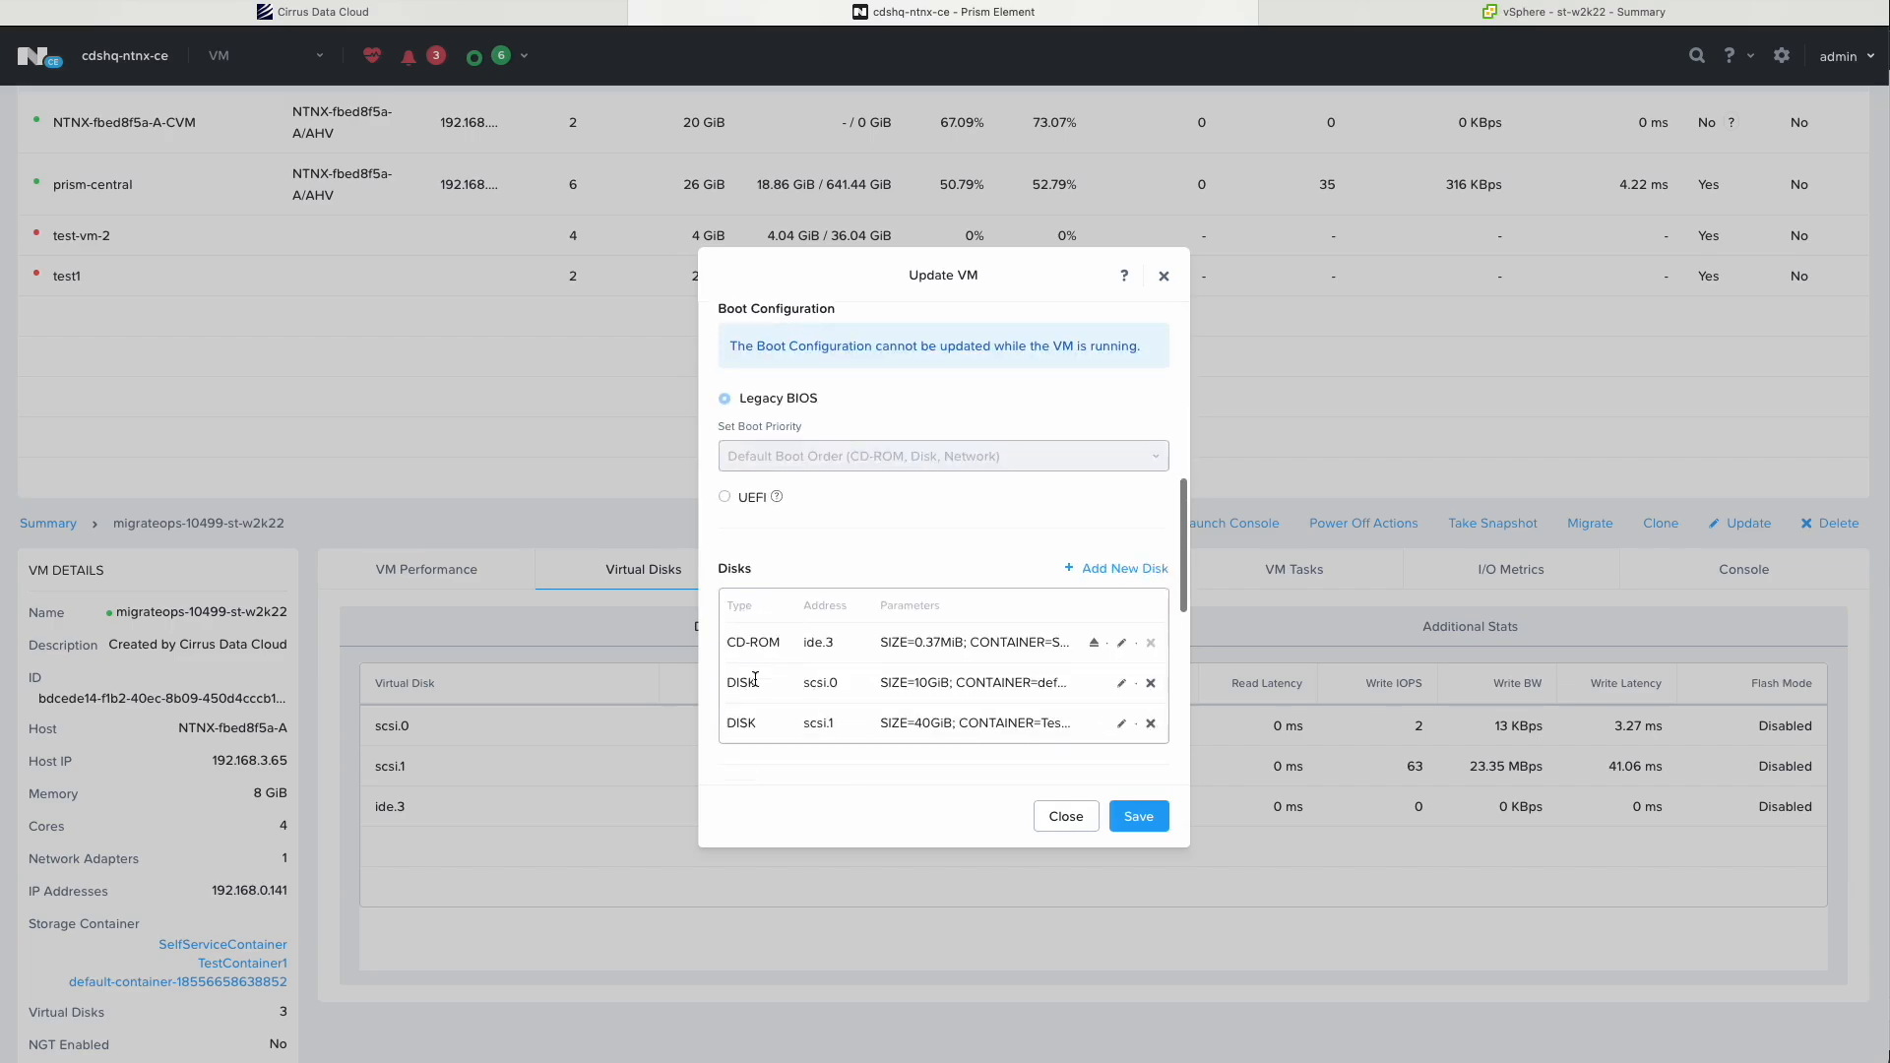
{"action": "scroll", "coordinate": [821, 686], "scroll_direction": "down", "scroll_amount": 1}
{"action": "scroll", "coordinate": [827, 703], "scroll_direction": "down", "scroll_amount": 5}
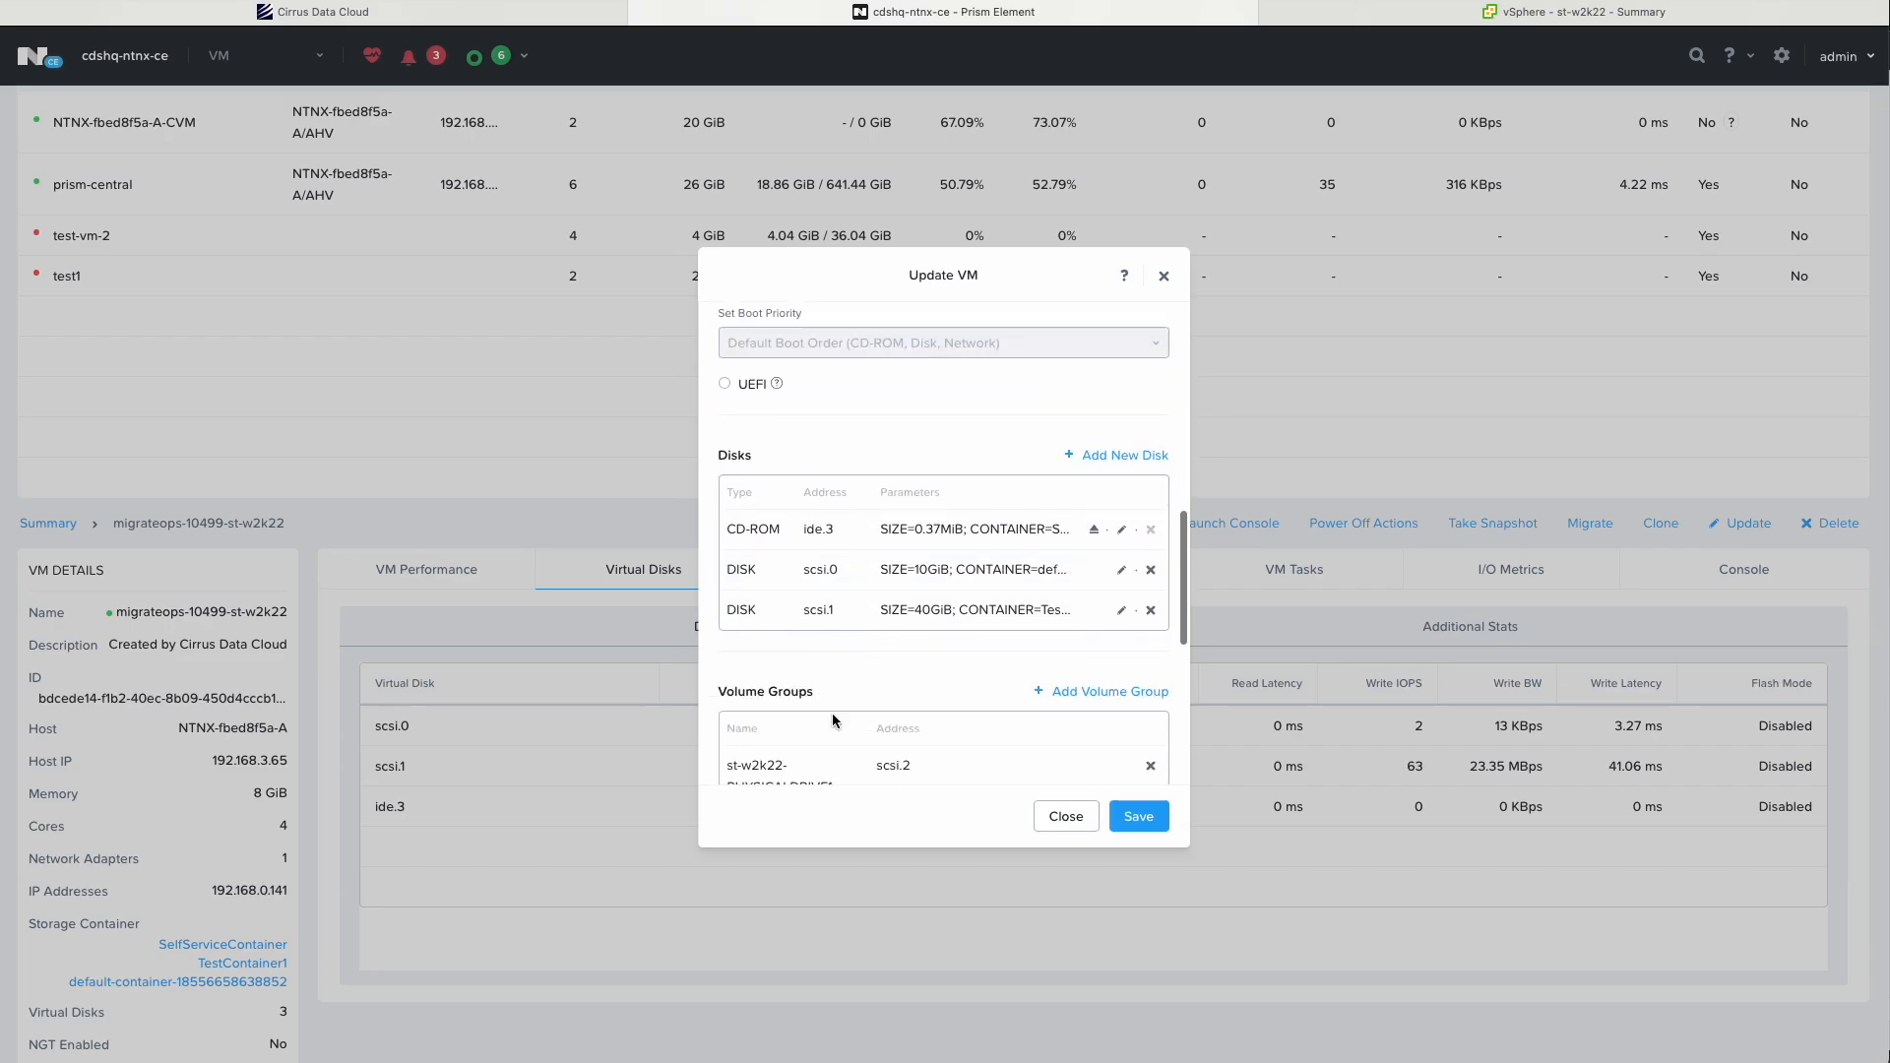
{"action": "key", "text": "Escape"}
Return to the operation in Cirrus Data Cloud and check the storage container and subnet in its active configuration
{"action": "left_click", "coordinate": [430, 14]}
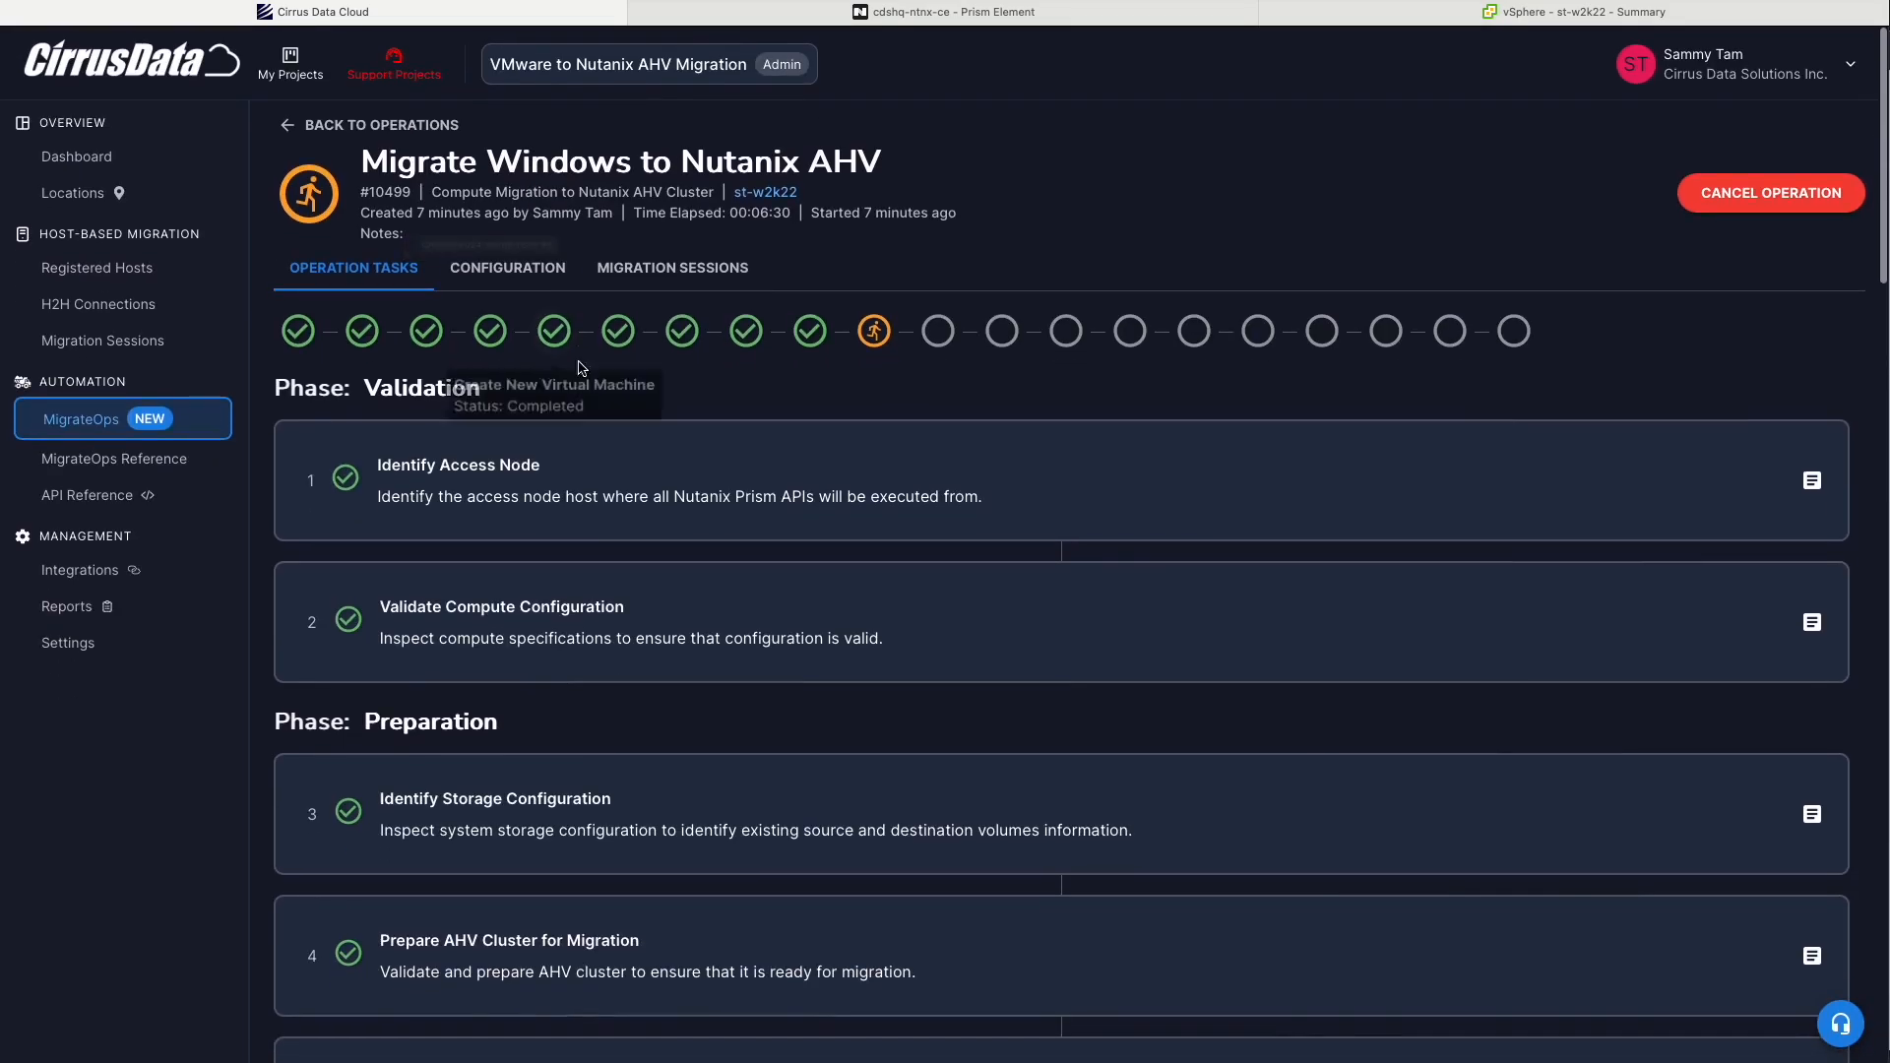
{"action": "left_click", "coordinate": [506, 264]}
{"action": "double_click", "coordinate": [619, 571]}
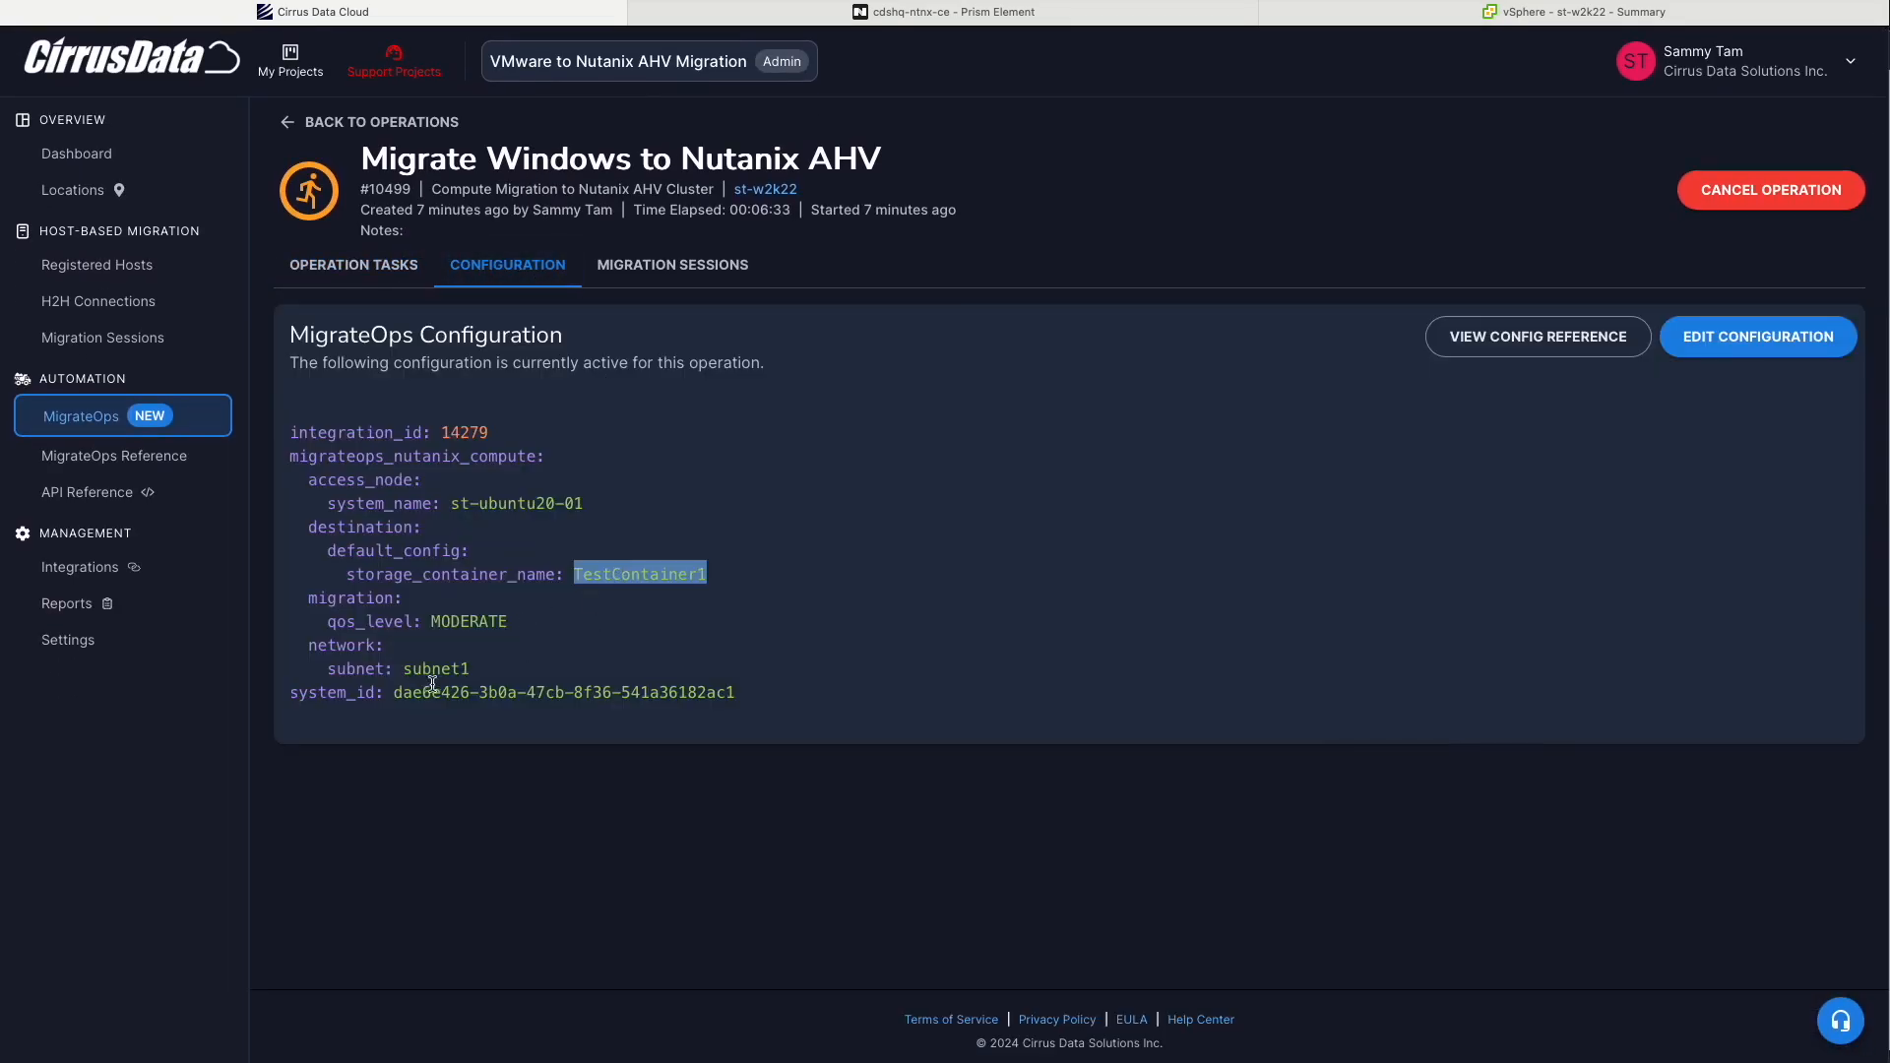
{"action": "double_click", "coordinate": [433, 671]}
{"action": "double_click", "coordinate": [623, 573]}
{"action": "left_click", "coordinate": [498, 523]}
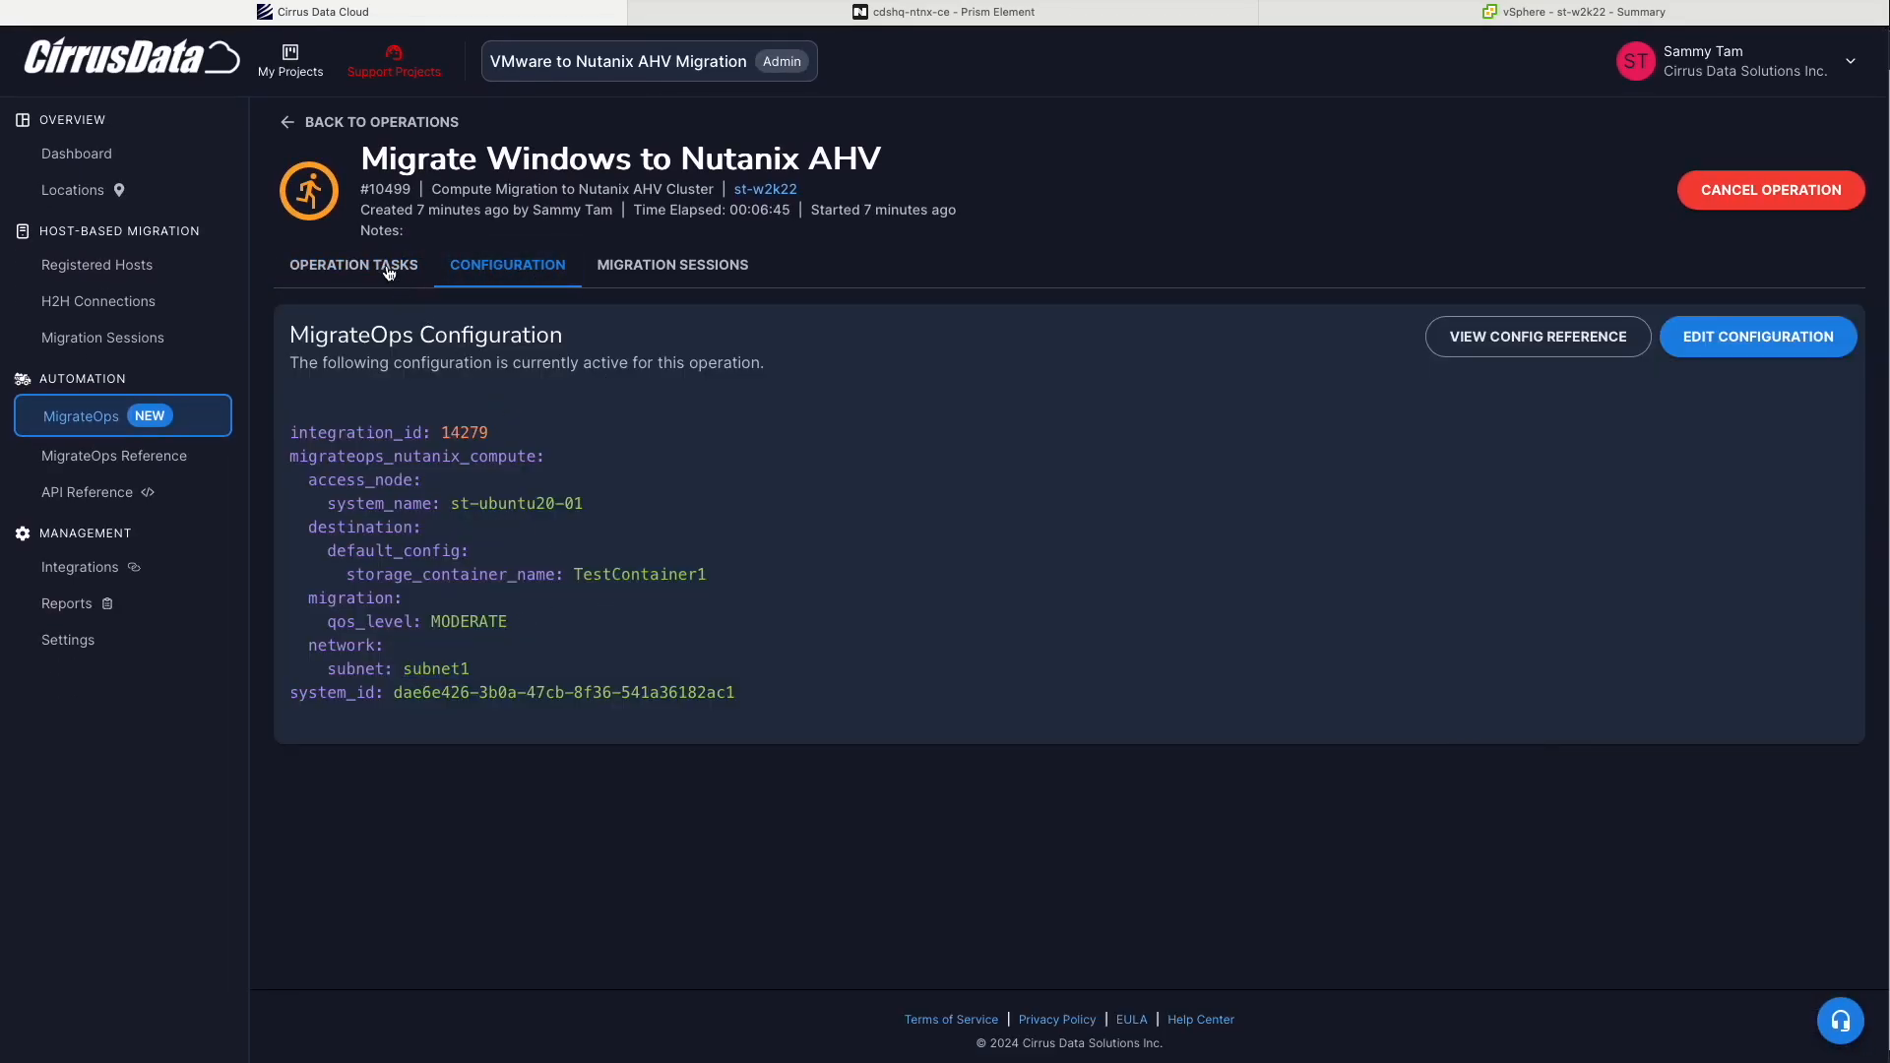
Check the operation's task list at the Synchronize Data task in the Migration phase
{"action": "left_click", "coordinate": [389, 269]}
{"action": "scroll", "coordinate": [585, 679], "scroll_direction": "up", "scroll_amount": 4}
{"action": "left_click", "coordinate": [568, 707]}
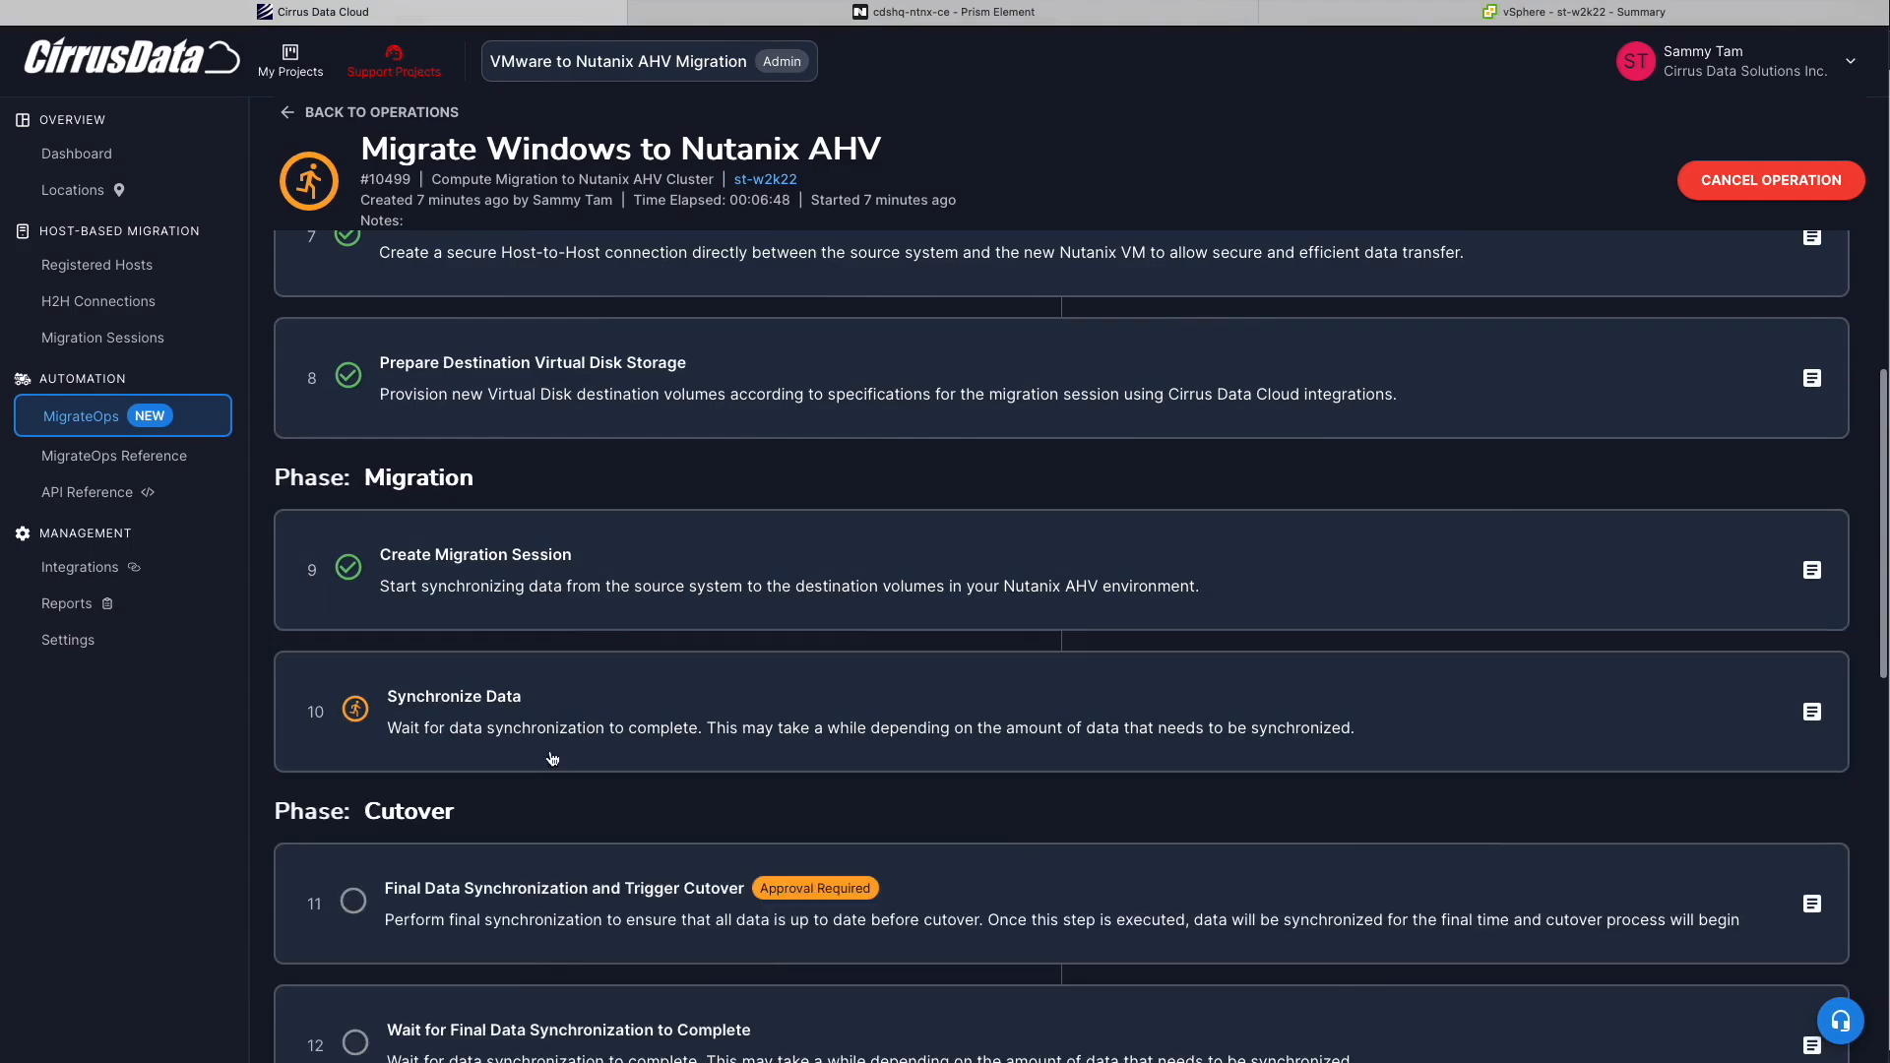
{"action": "left_click", "coordinate": [497, 716]}
{"action": "left_click", "coordinate": [569, 721]}
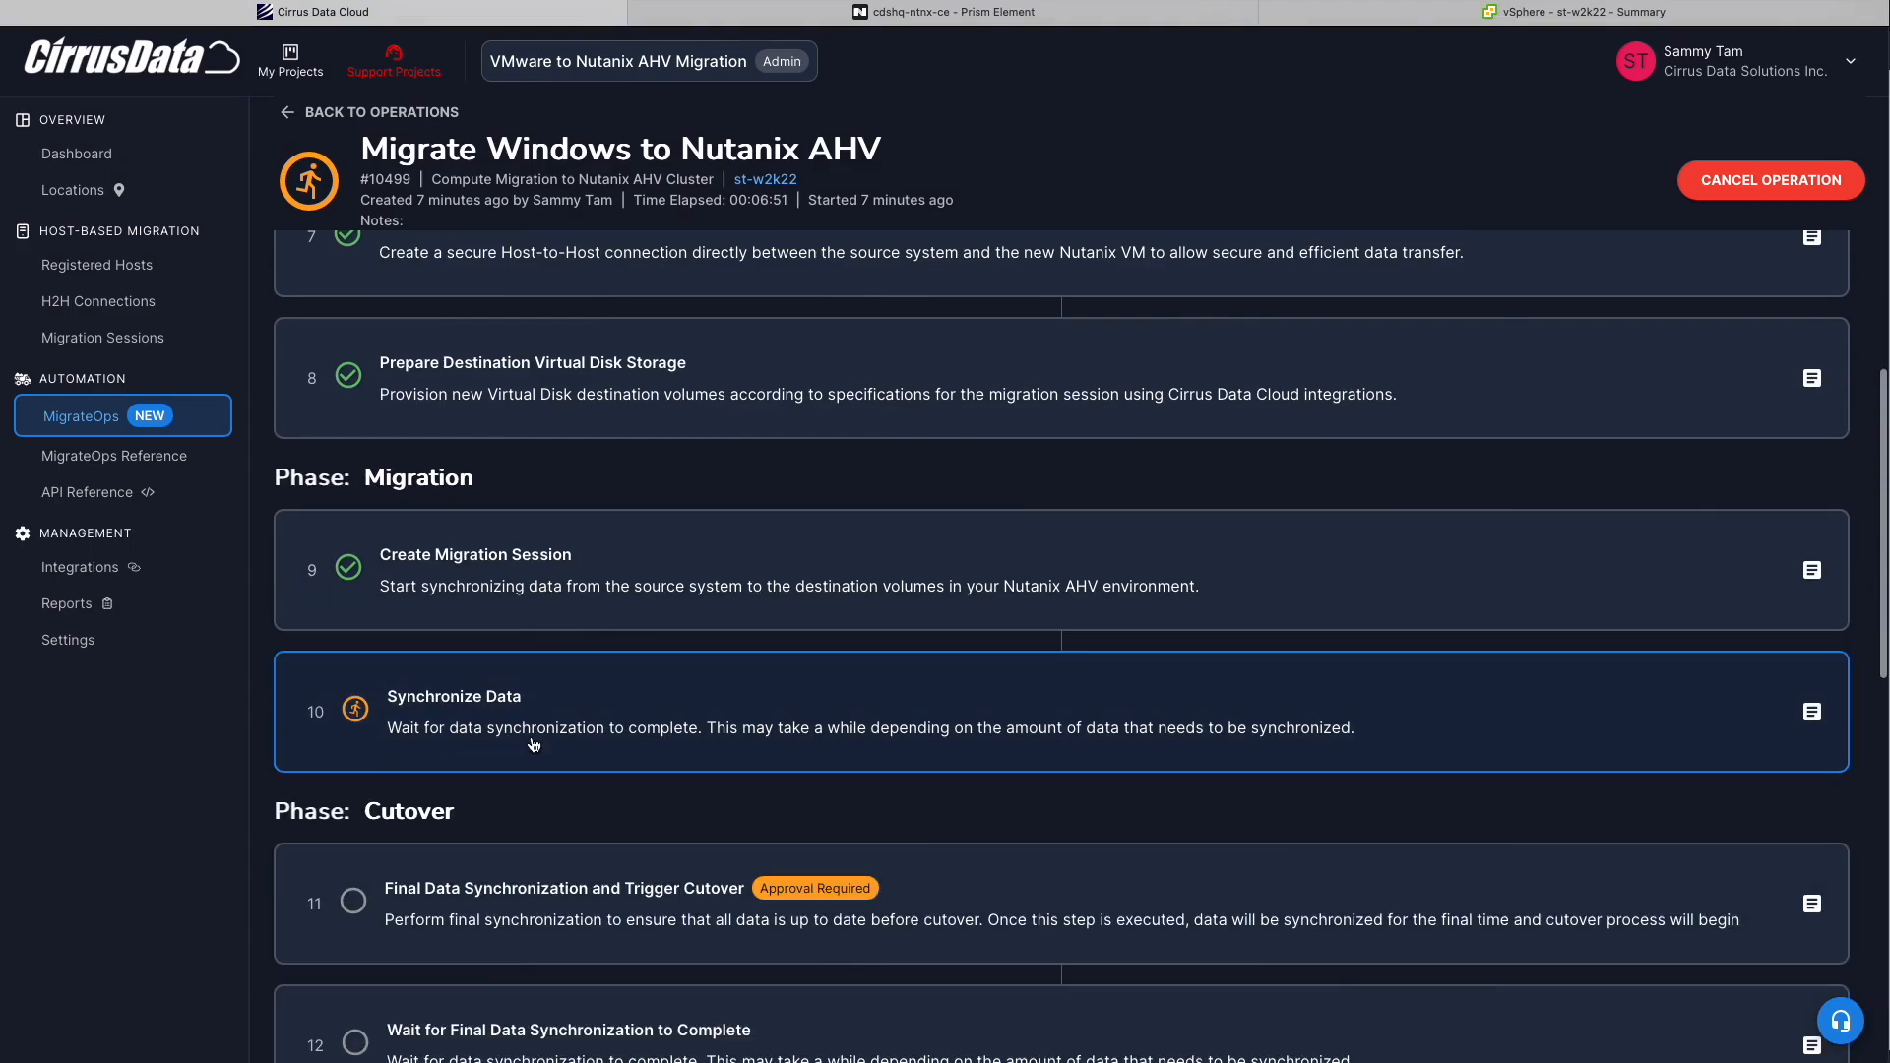
Open the operation's MigrateOps 10499 migration session and review the synchronization progress of its volumes
{"action": "scroll", "coordinate": [604, 422], "scroll_direction": "up", "scroll_amount": 10}
{"action": "left_click", "coordinate": [672, 265]}
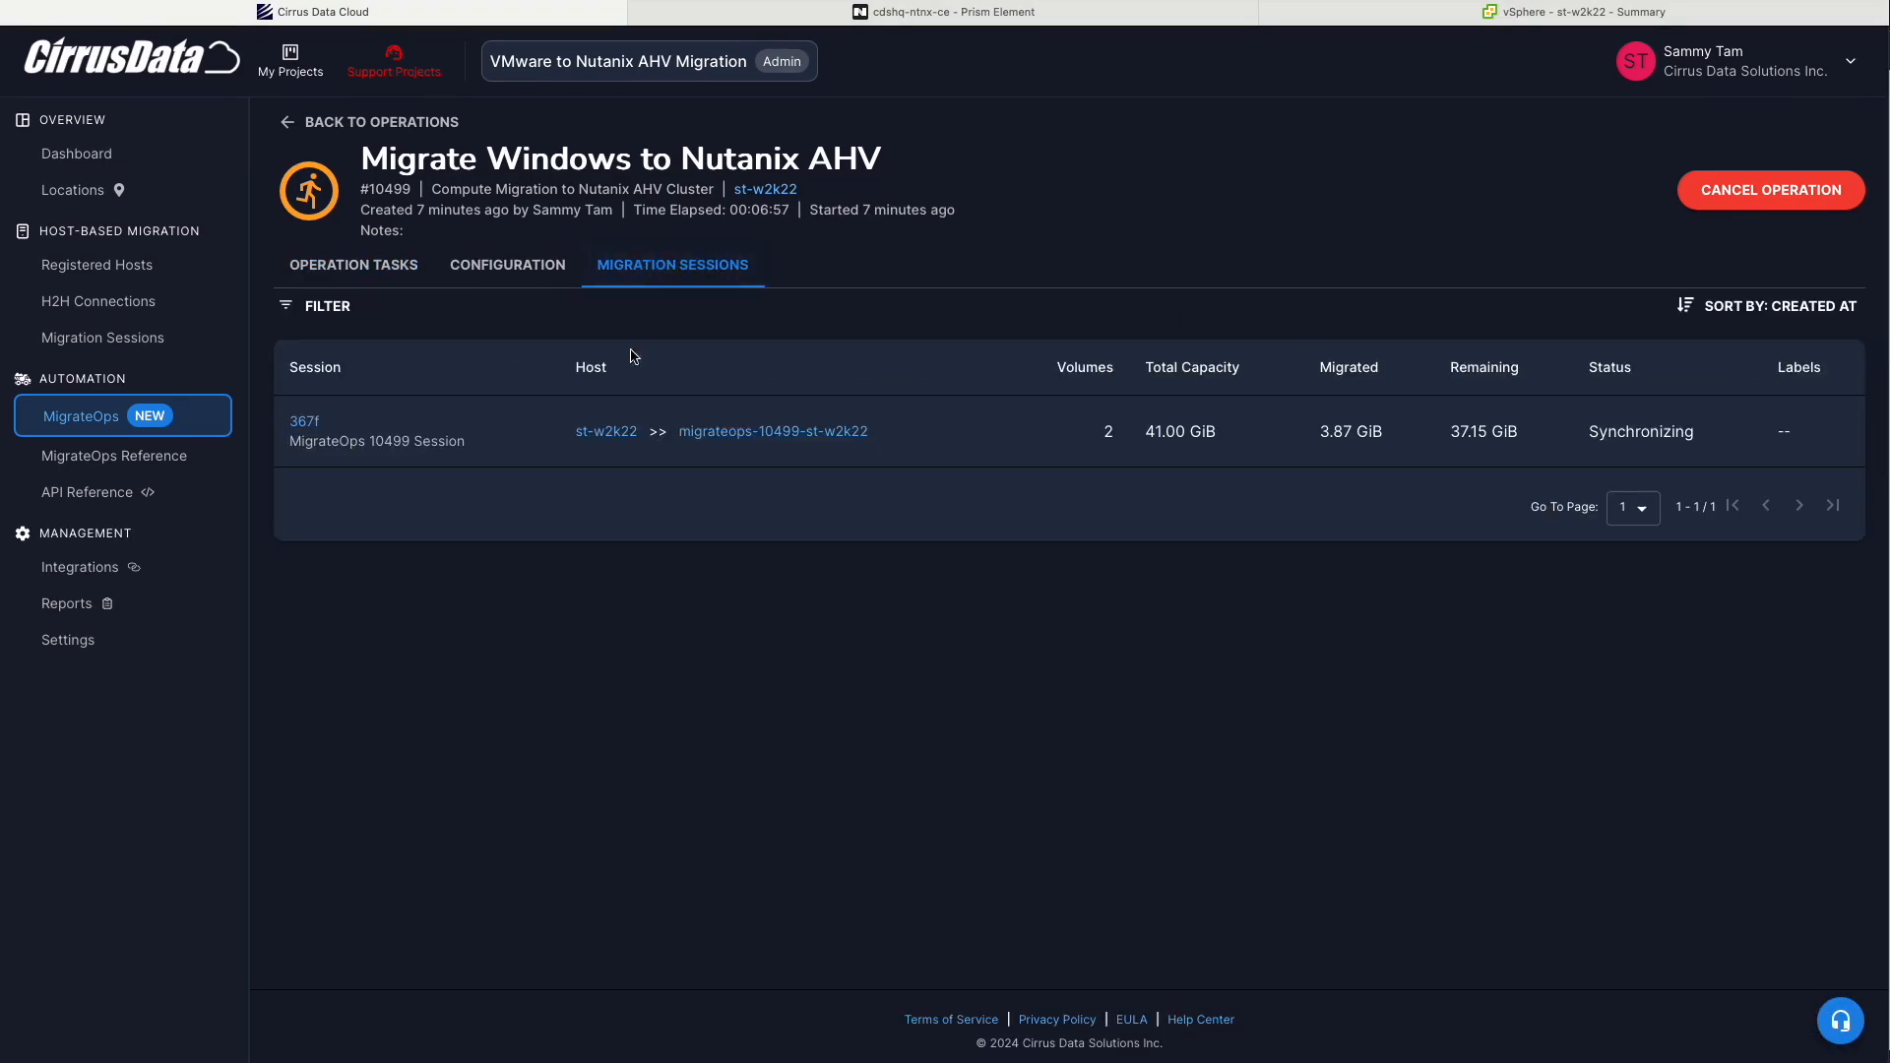
{"action": "left_click", "coordinate": [304, 422]}
{"action": "scroll", "coordinate": [1128, 818], "scroll_direction": "down", "scroll_amount": 5}
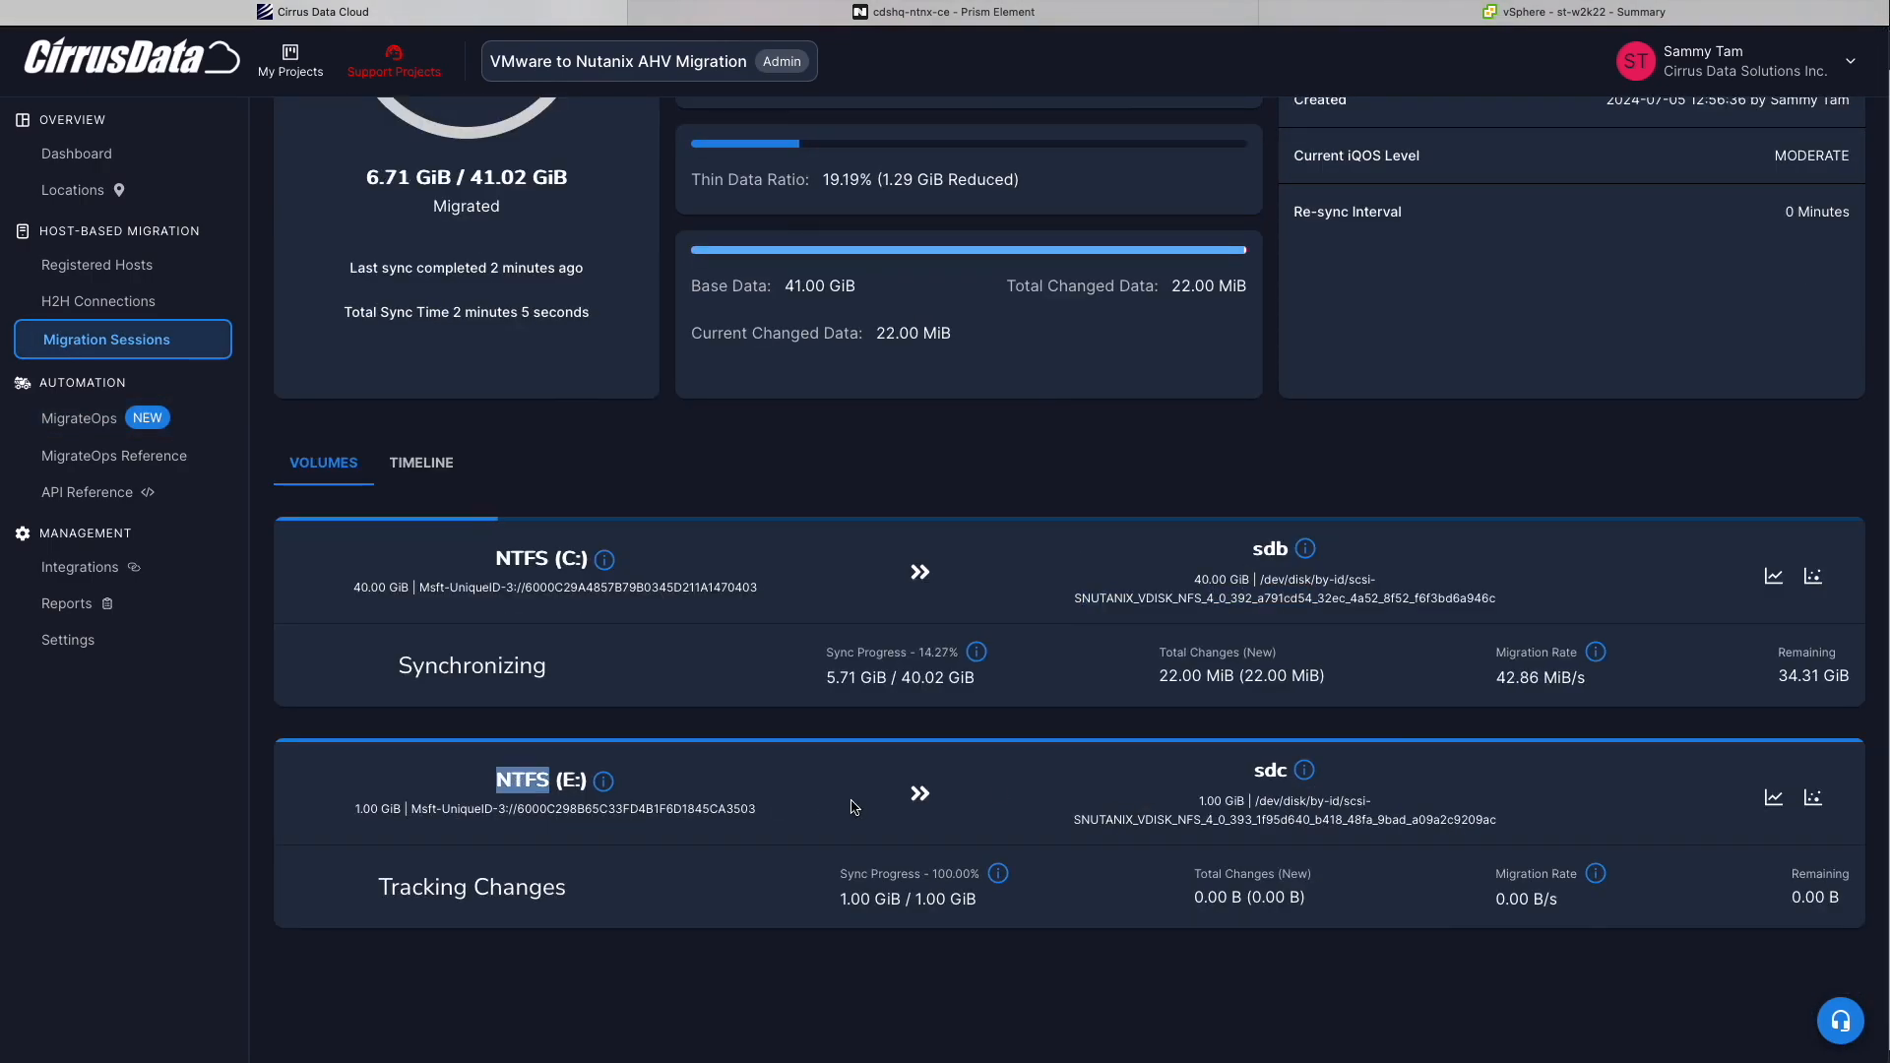
{"action": "scroll", "coordinate": [1182, 689], "scroll_direction": "down", "scroll_amount": 2}
Inspect the changed data map and iQoS charts of the NTFS (C:) volume, and return to the session details
{"action": "left_click", "coordinate": [1814, 496]}
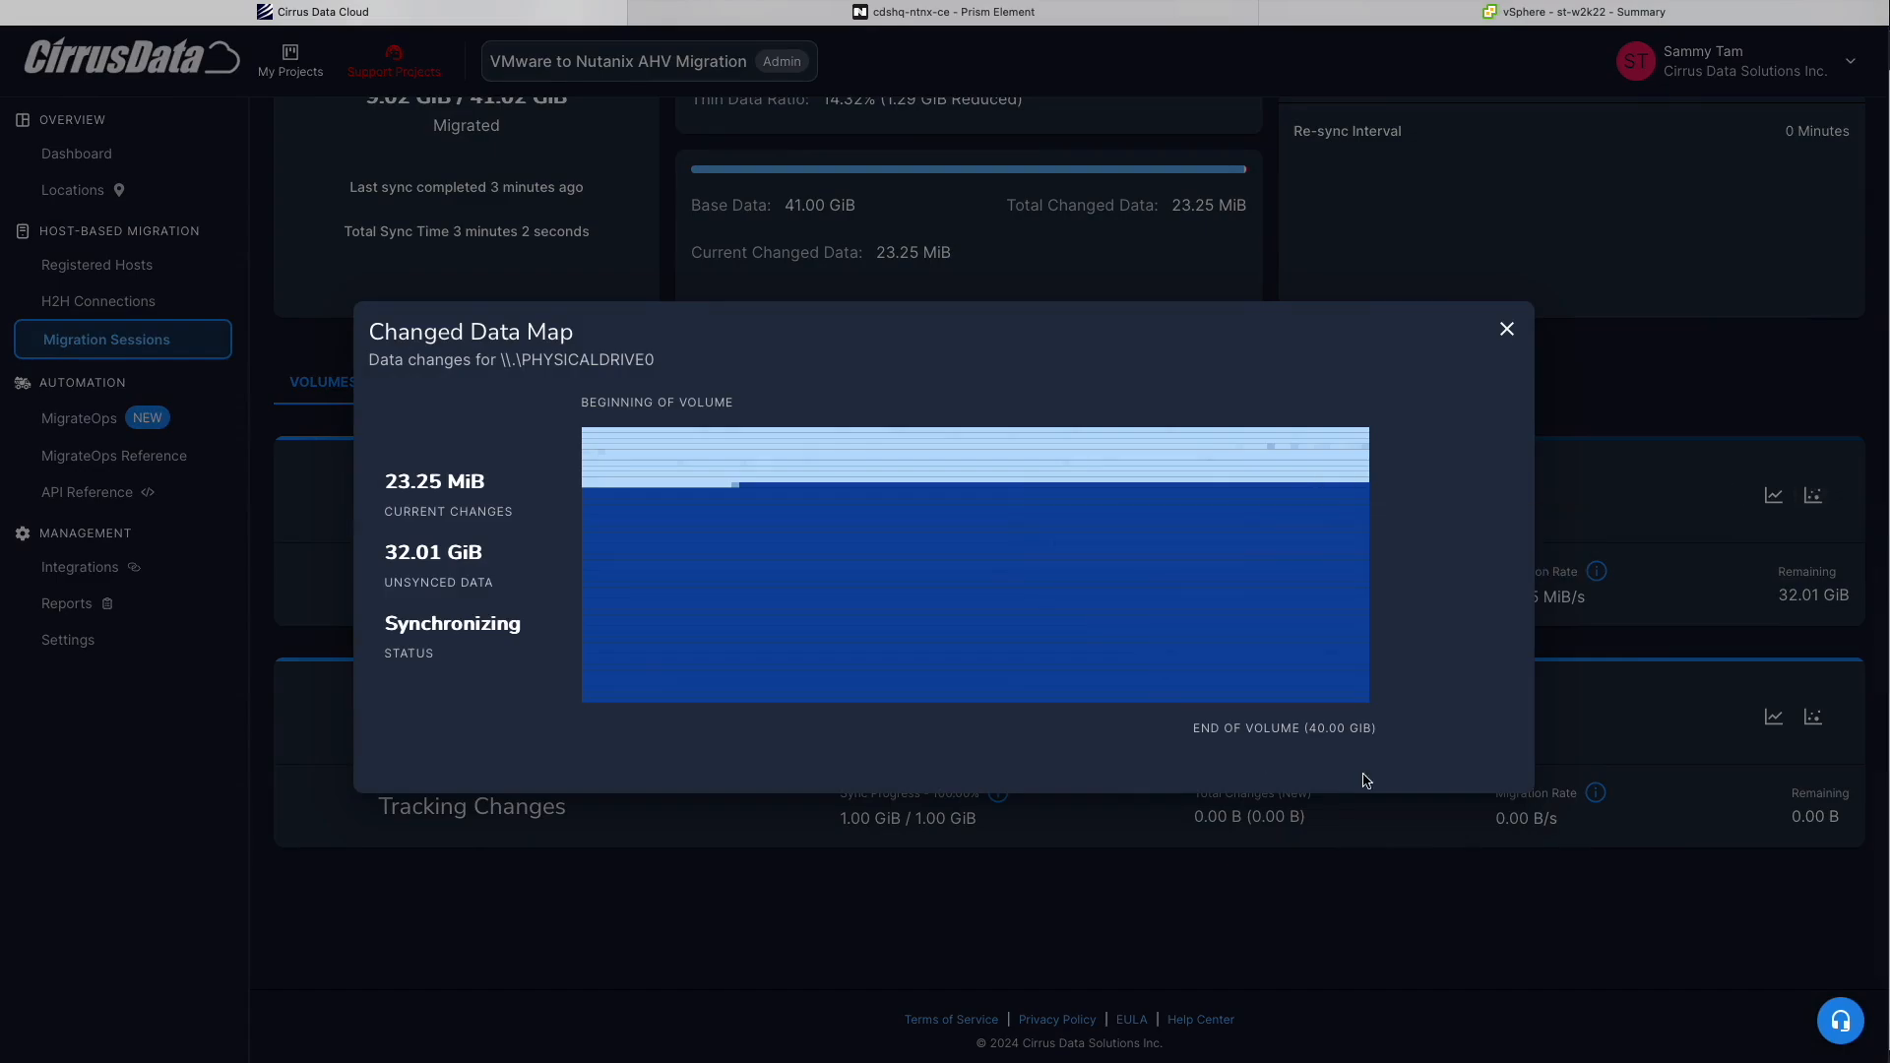
{"action": "mouse_move", "coordinate": [1332, 439]}
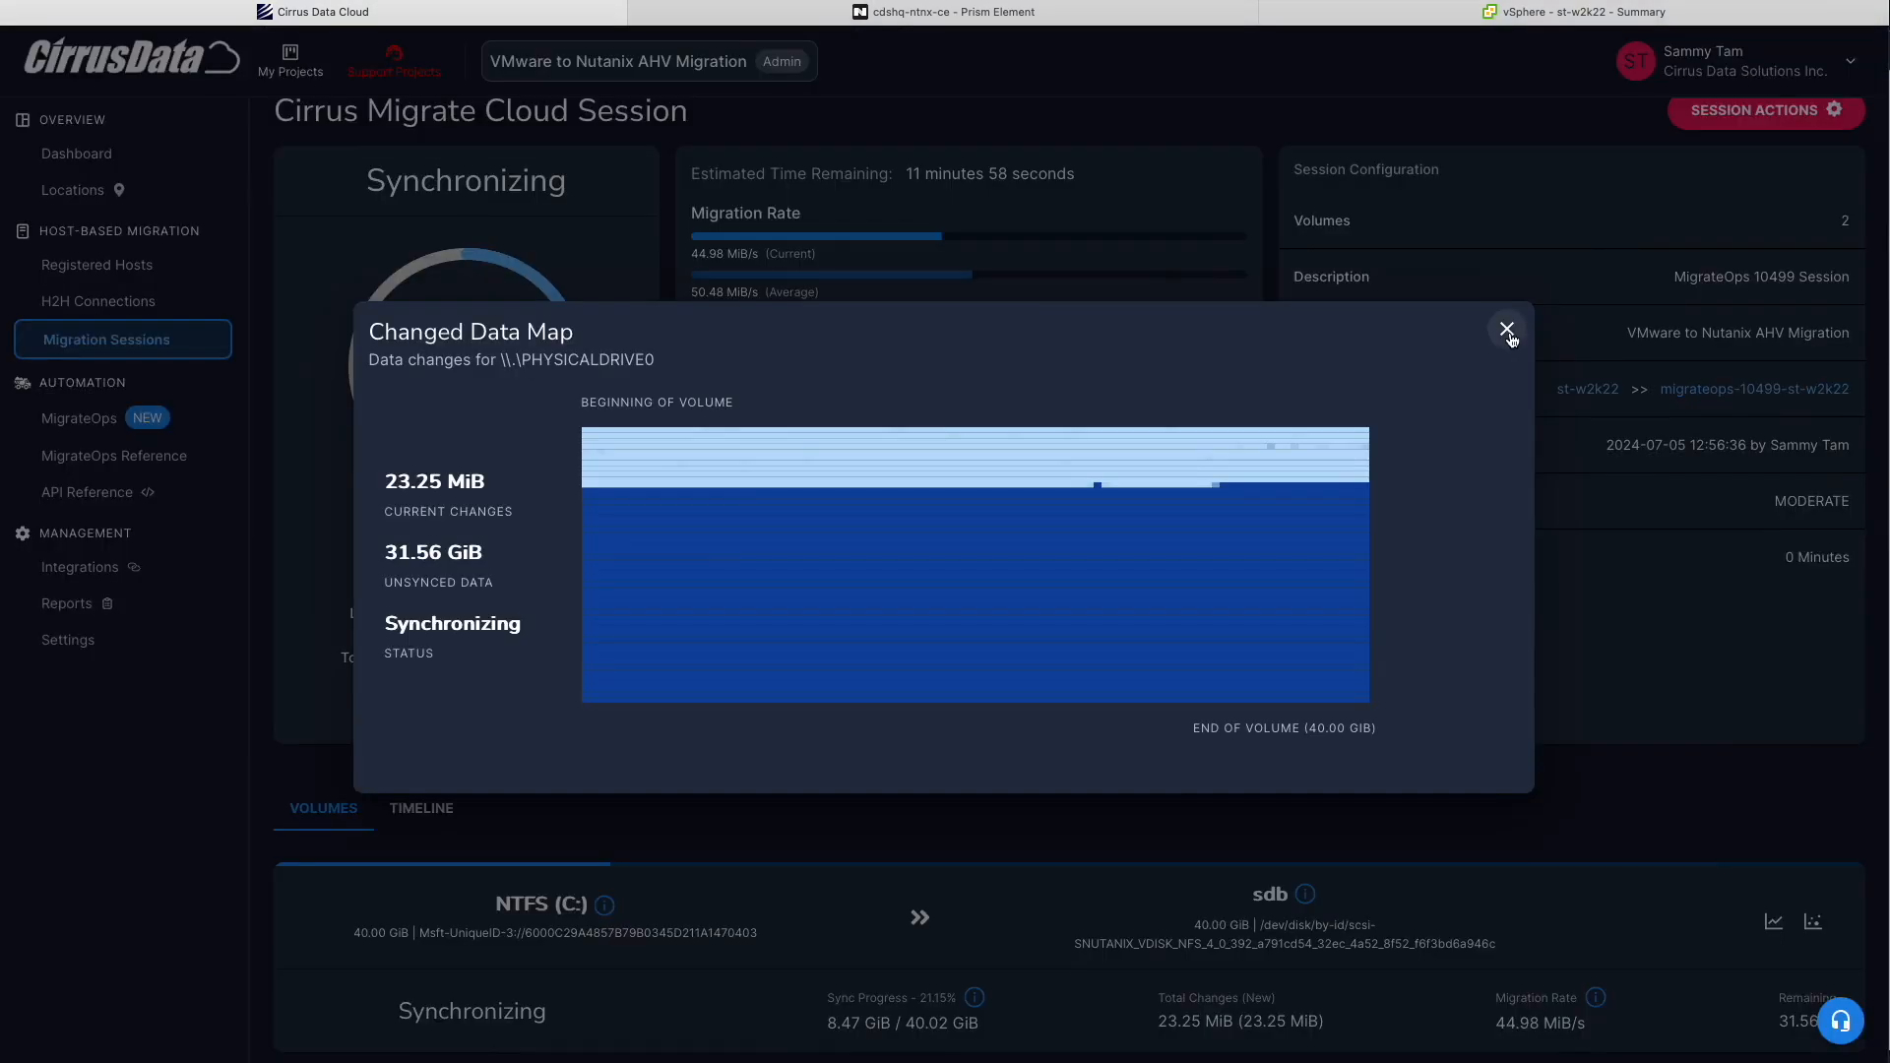
{"action": "left_click", "coordinate": [1773, 164]}
{"action": "left_click", "coordinate": [1773, 972]}
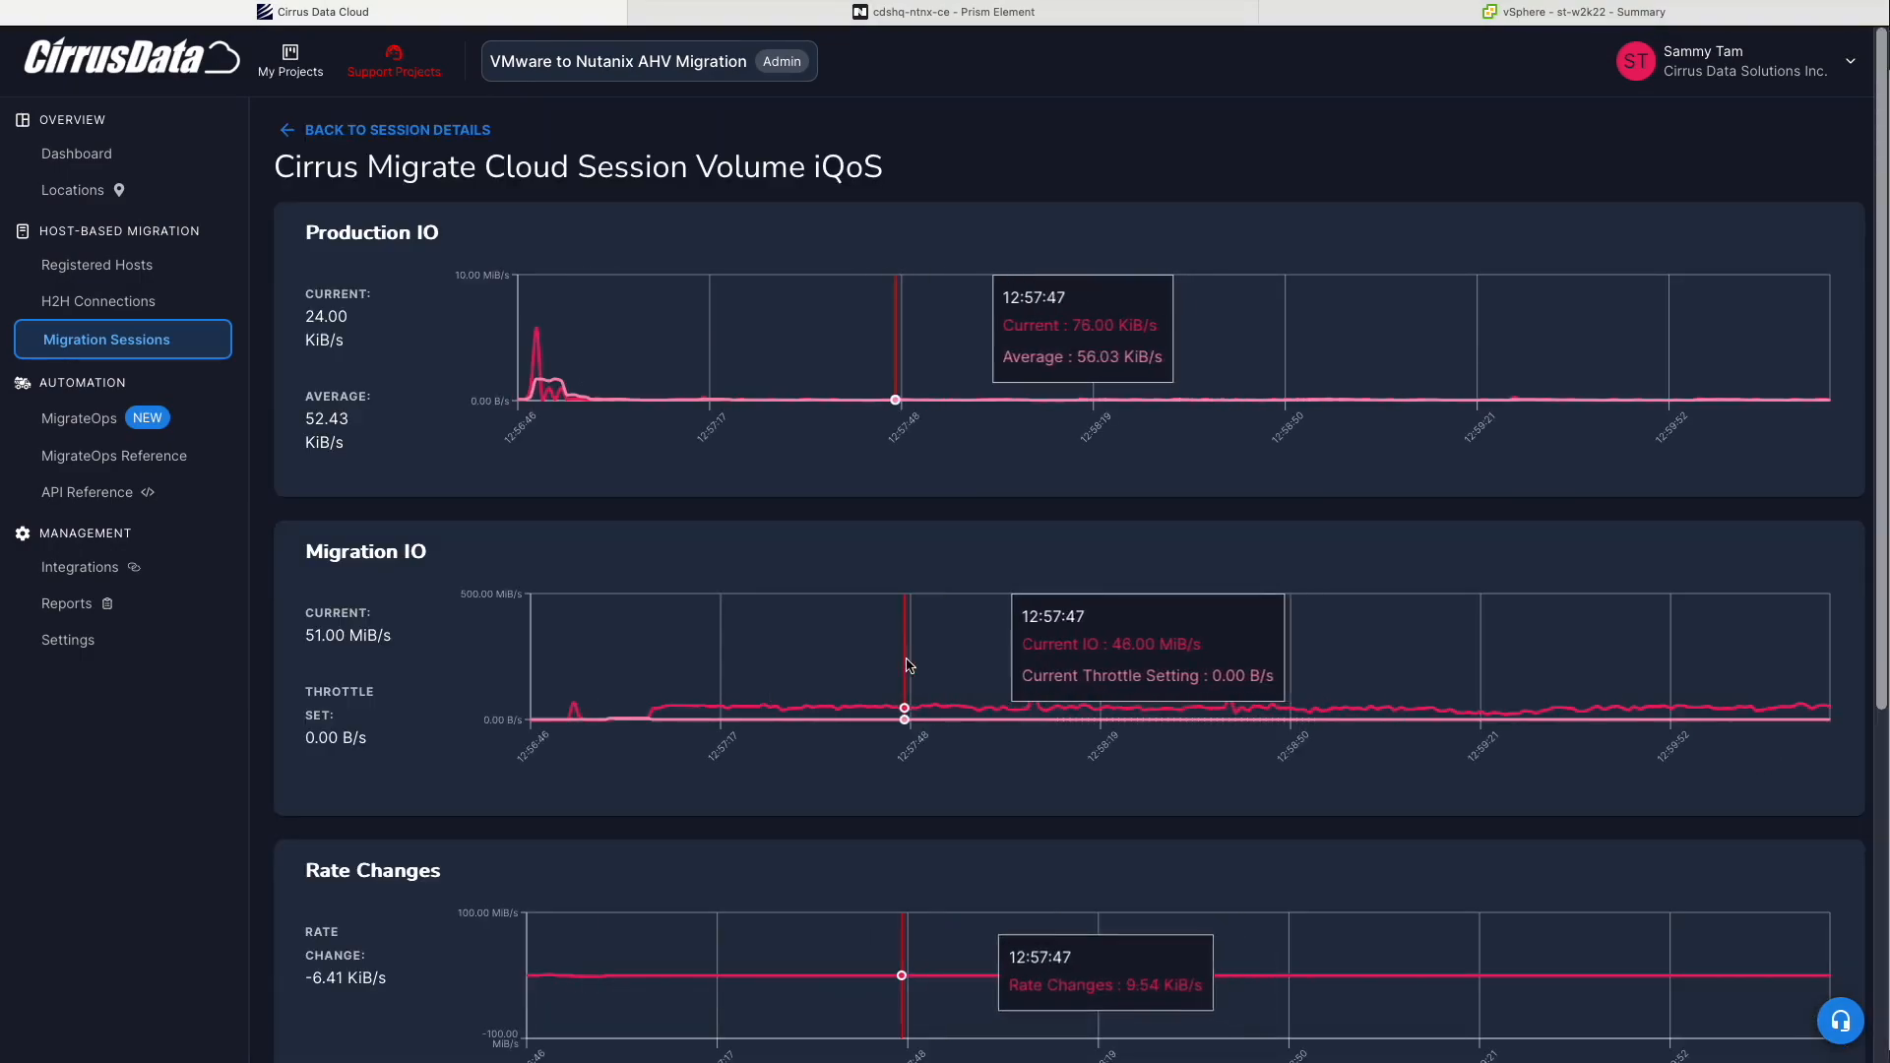
{"action": "left_click", "coordinate": [385, 130]}
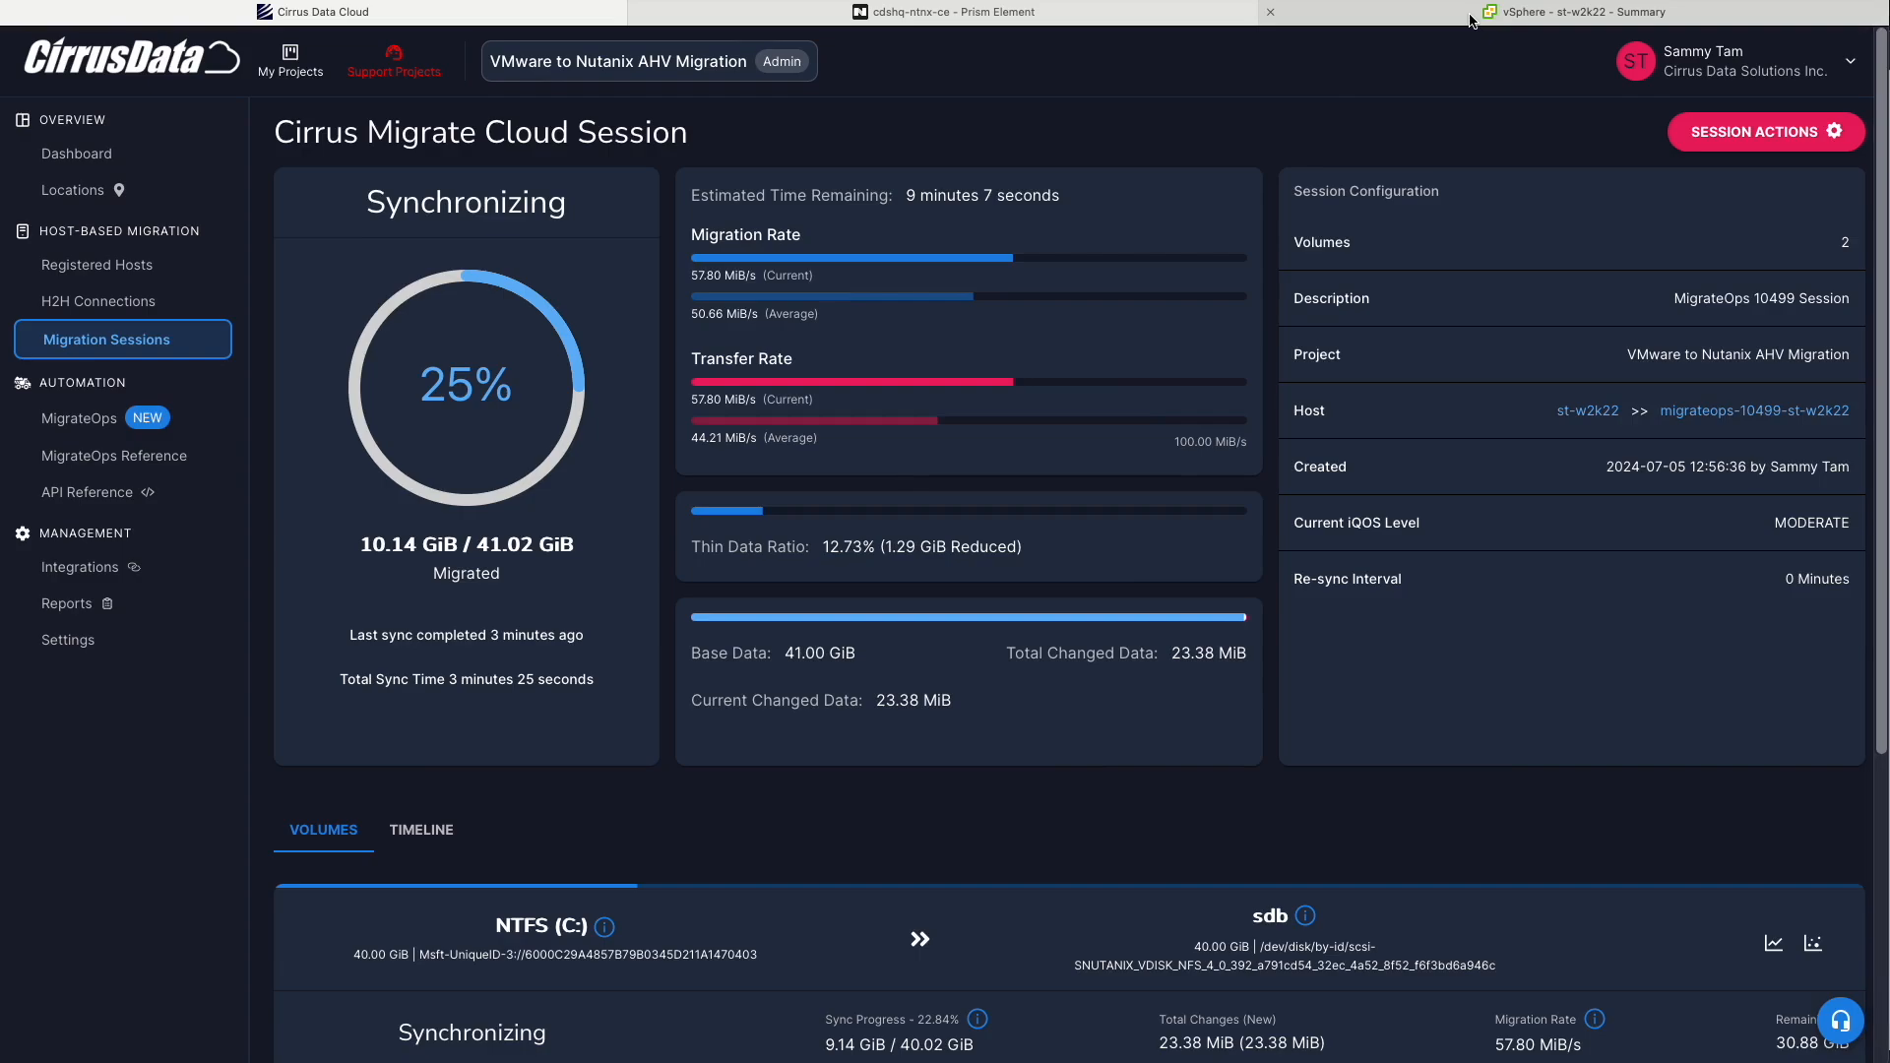
Switch to Prism Element and review the recent tasks run for the migration, closing the task list again
{"action": "left_click", "coordinate": [944, 12]}
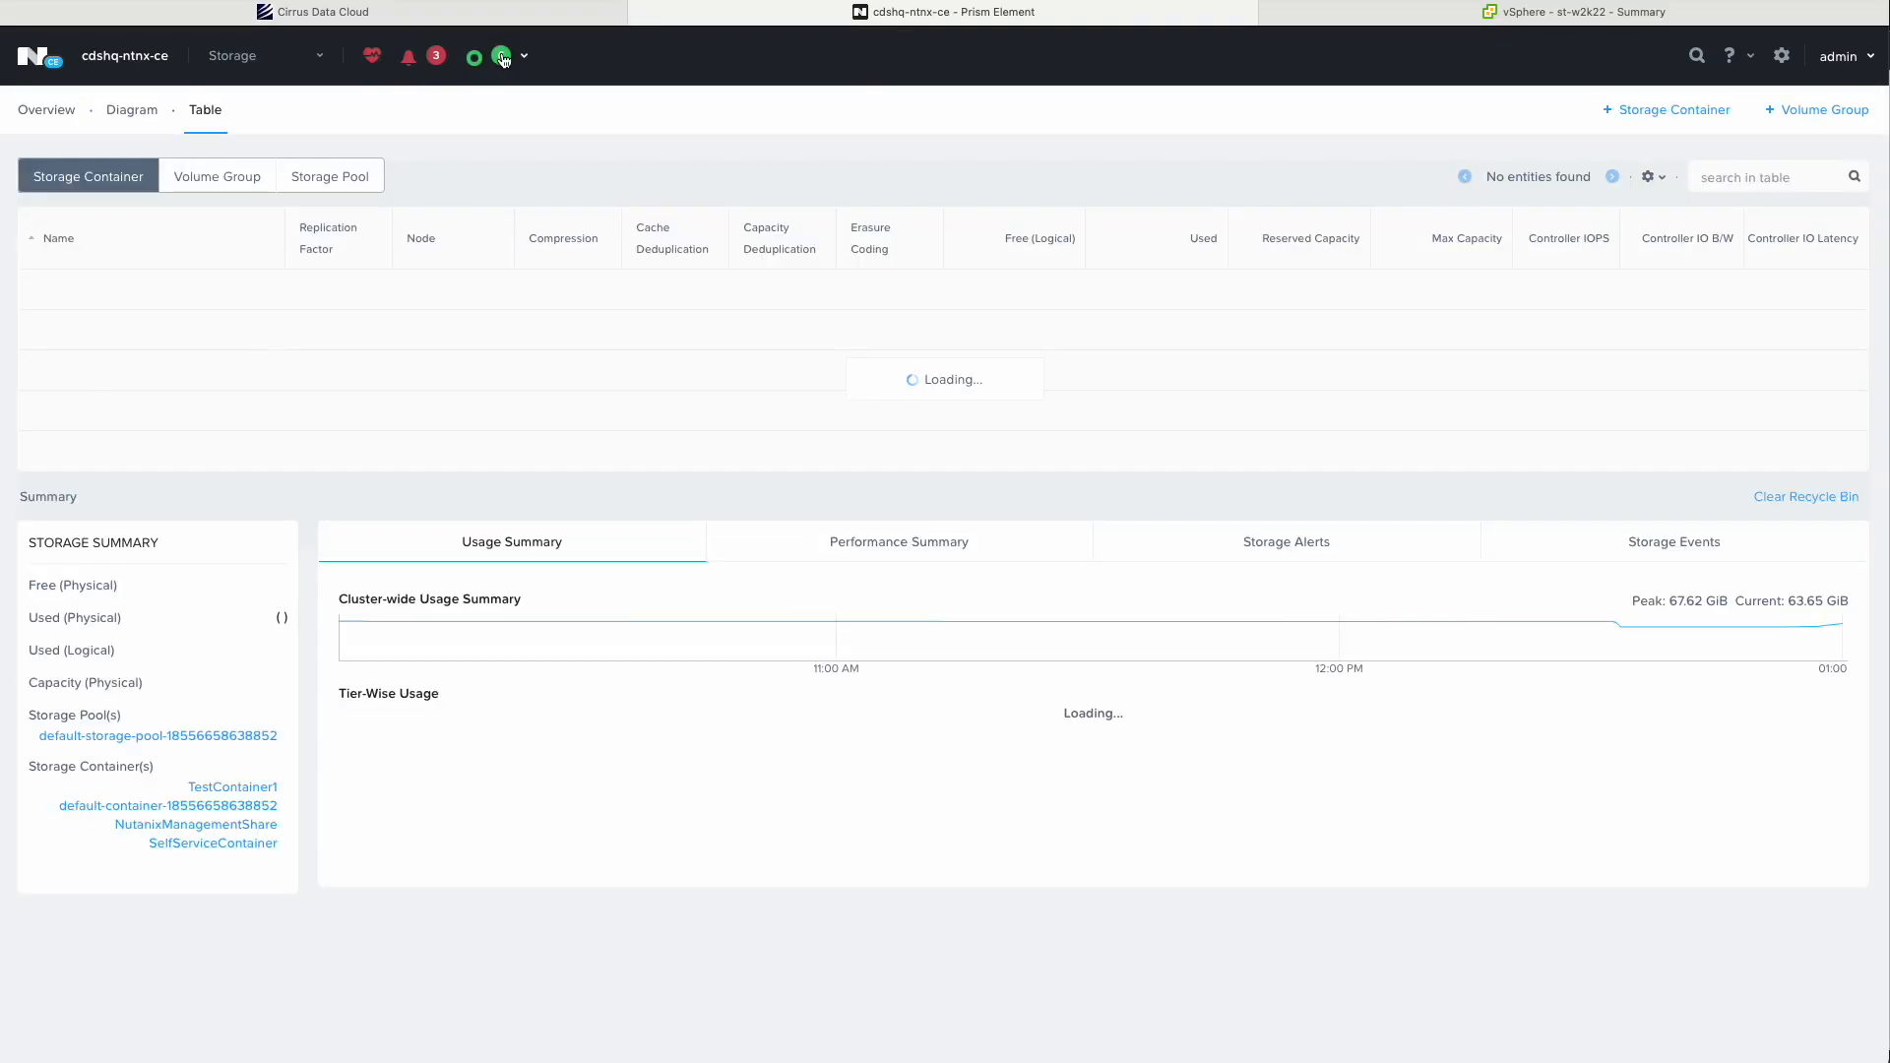
{"action": "left_click", "coordinate": [499, 56]}
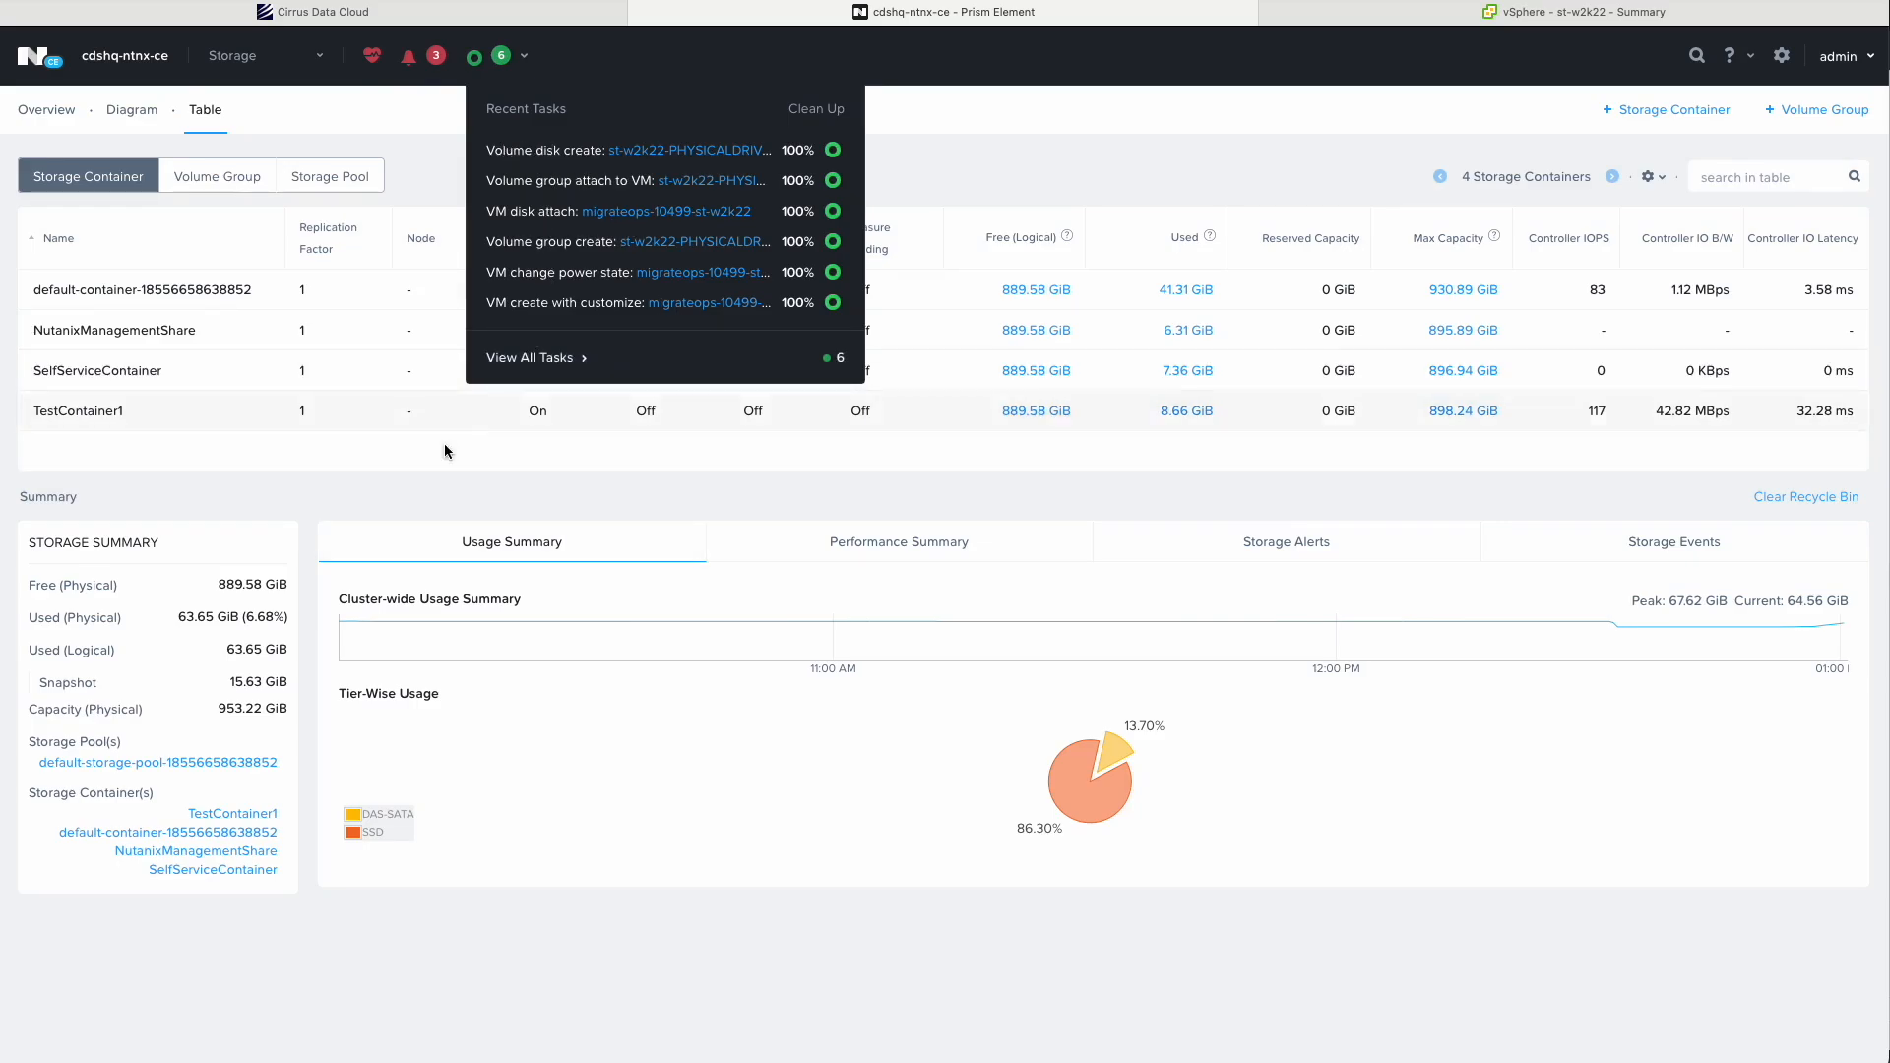
{"action": "left_click", "coordinate": [429, 482]}
Examine the TestContainer1 storage breakdown for the st-w2k22-PHYSICALDRIVE1 volume group
{"action": "left_click", "coordinate": [213, 409]}
{"action": "scroll", "coordinate": [212, 410], "scroll_direction": "down", "scroll_amount": 1}
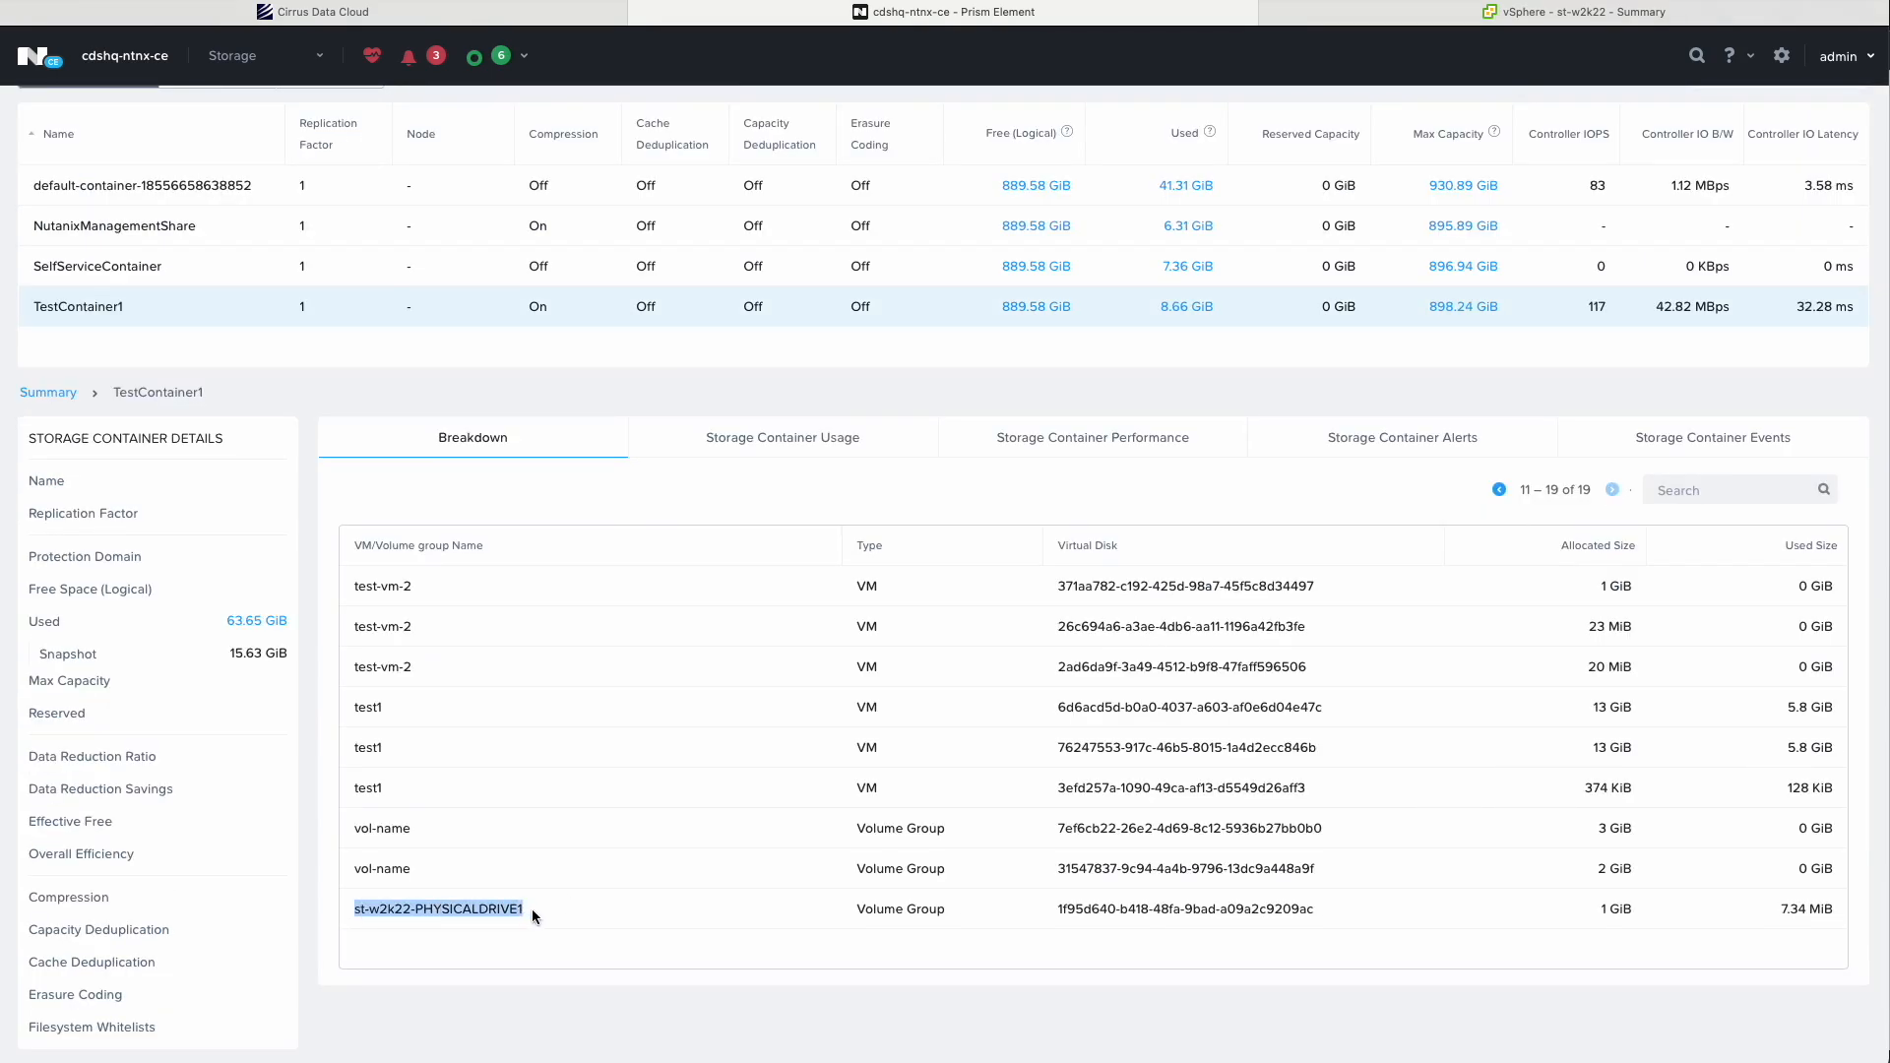
{"action": "left_click_drag", "start_coordinate": [532, 908], "coordinate": [1699, 922]}
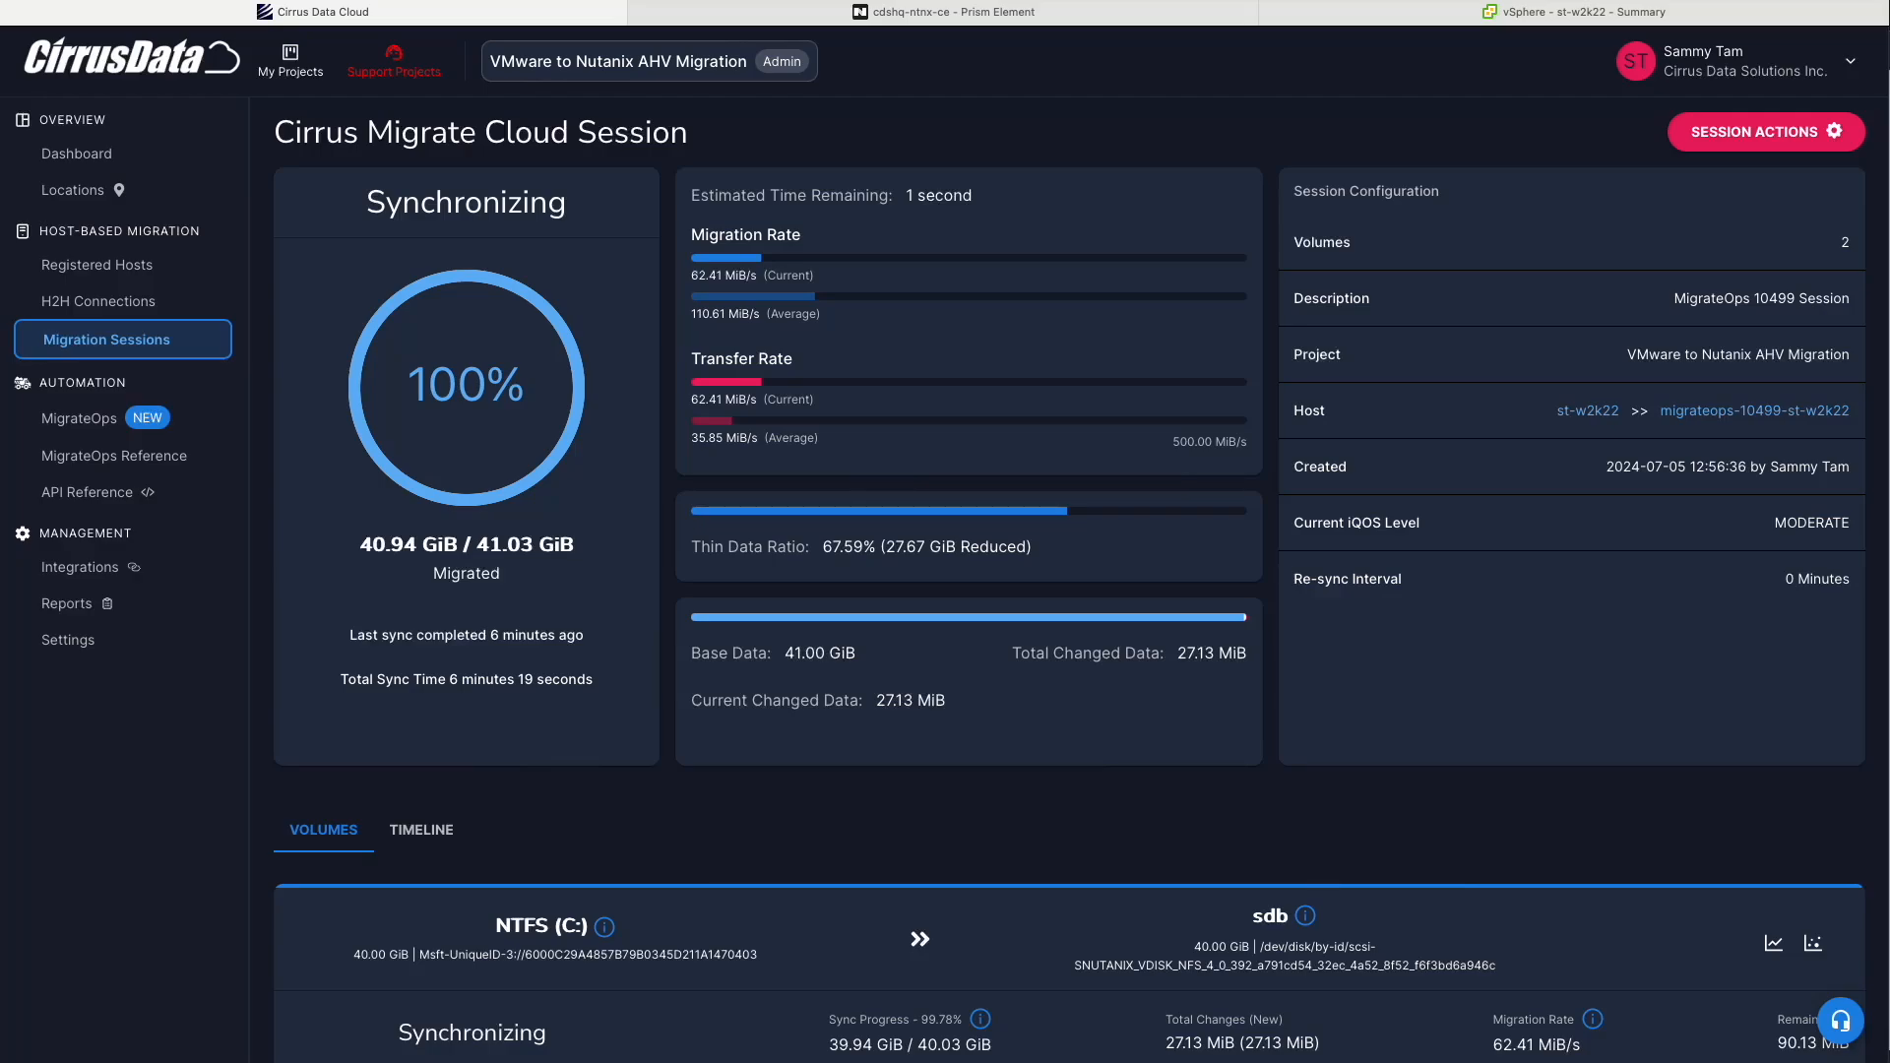
Open the Migrate Windows to Nutanix AHV operation and approve its Final Data Synchronization and Trigger Cutover task
{"action": "left_click", "coordinate": [81, 418]}
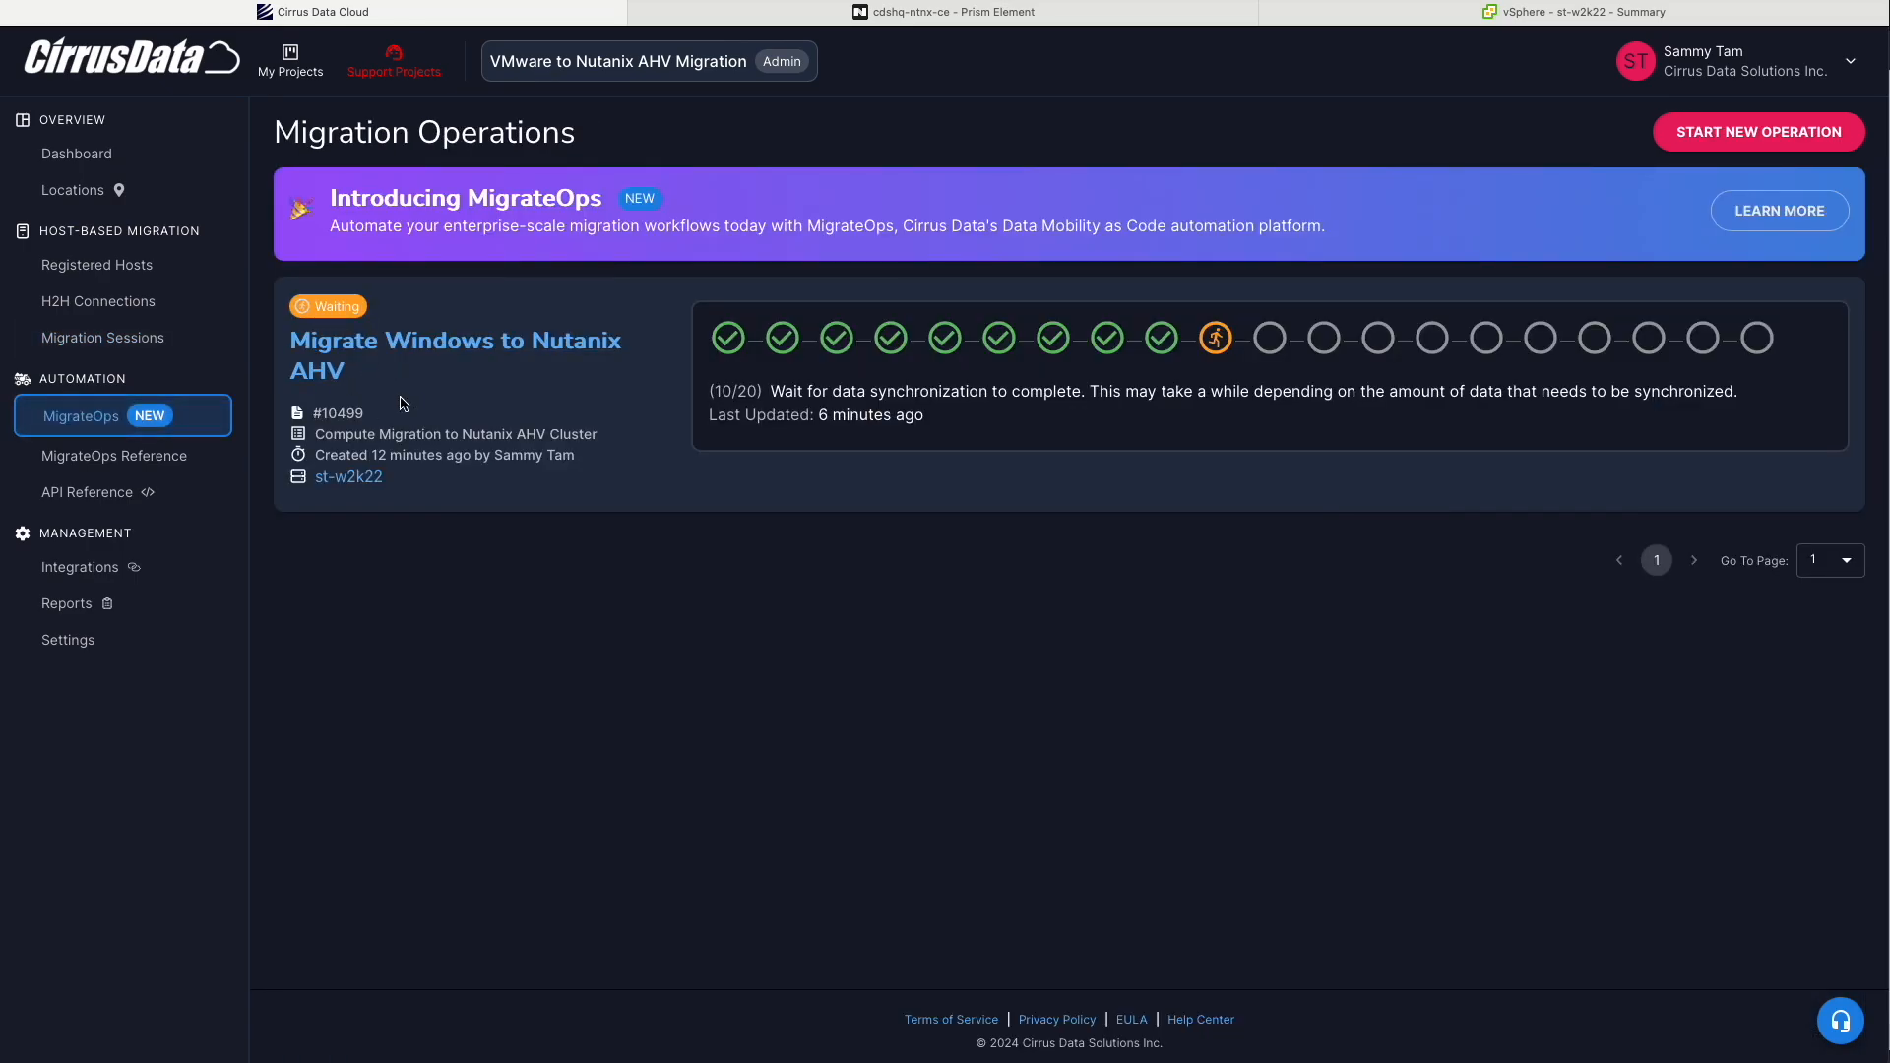
{"action": "left_click", "coordinate": [421, 345]}
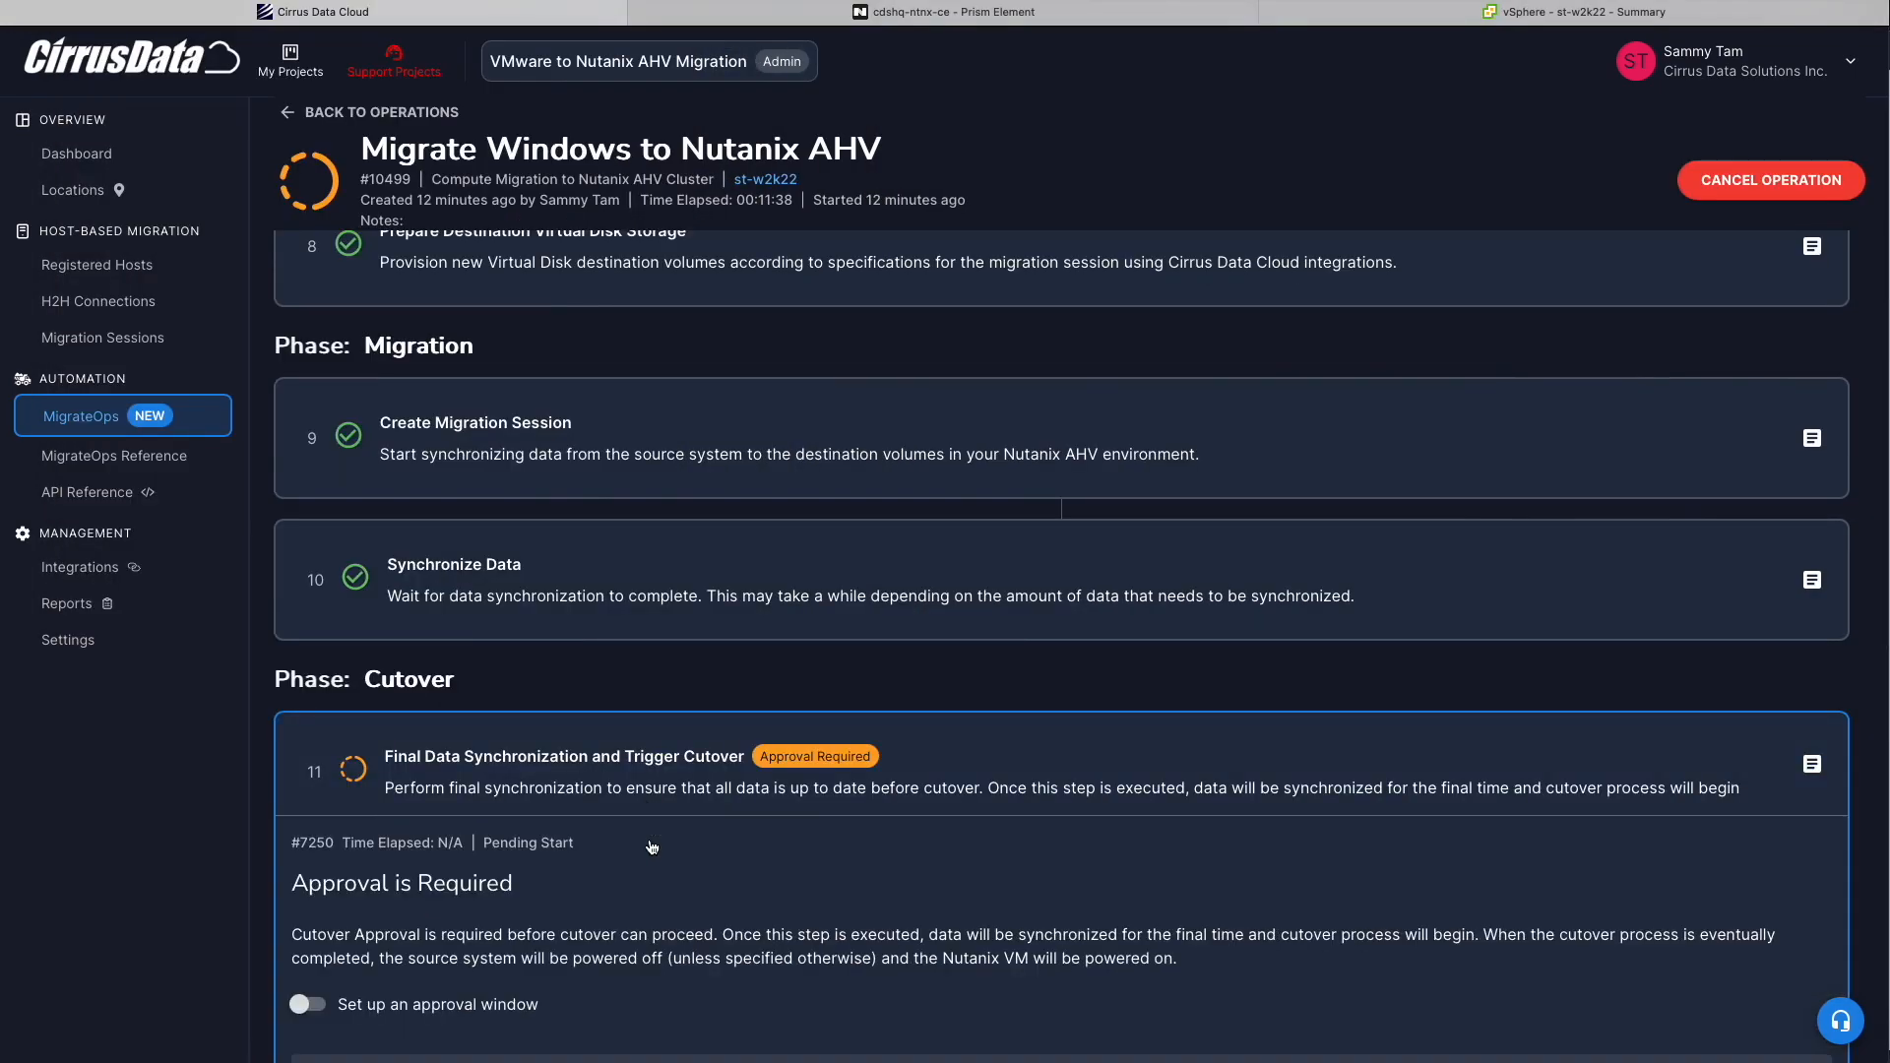
{"action": "scroll", "coordinate": [825, 519], "scroll_direction": "down", "scroll_amount": 3}
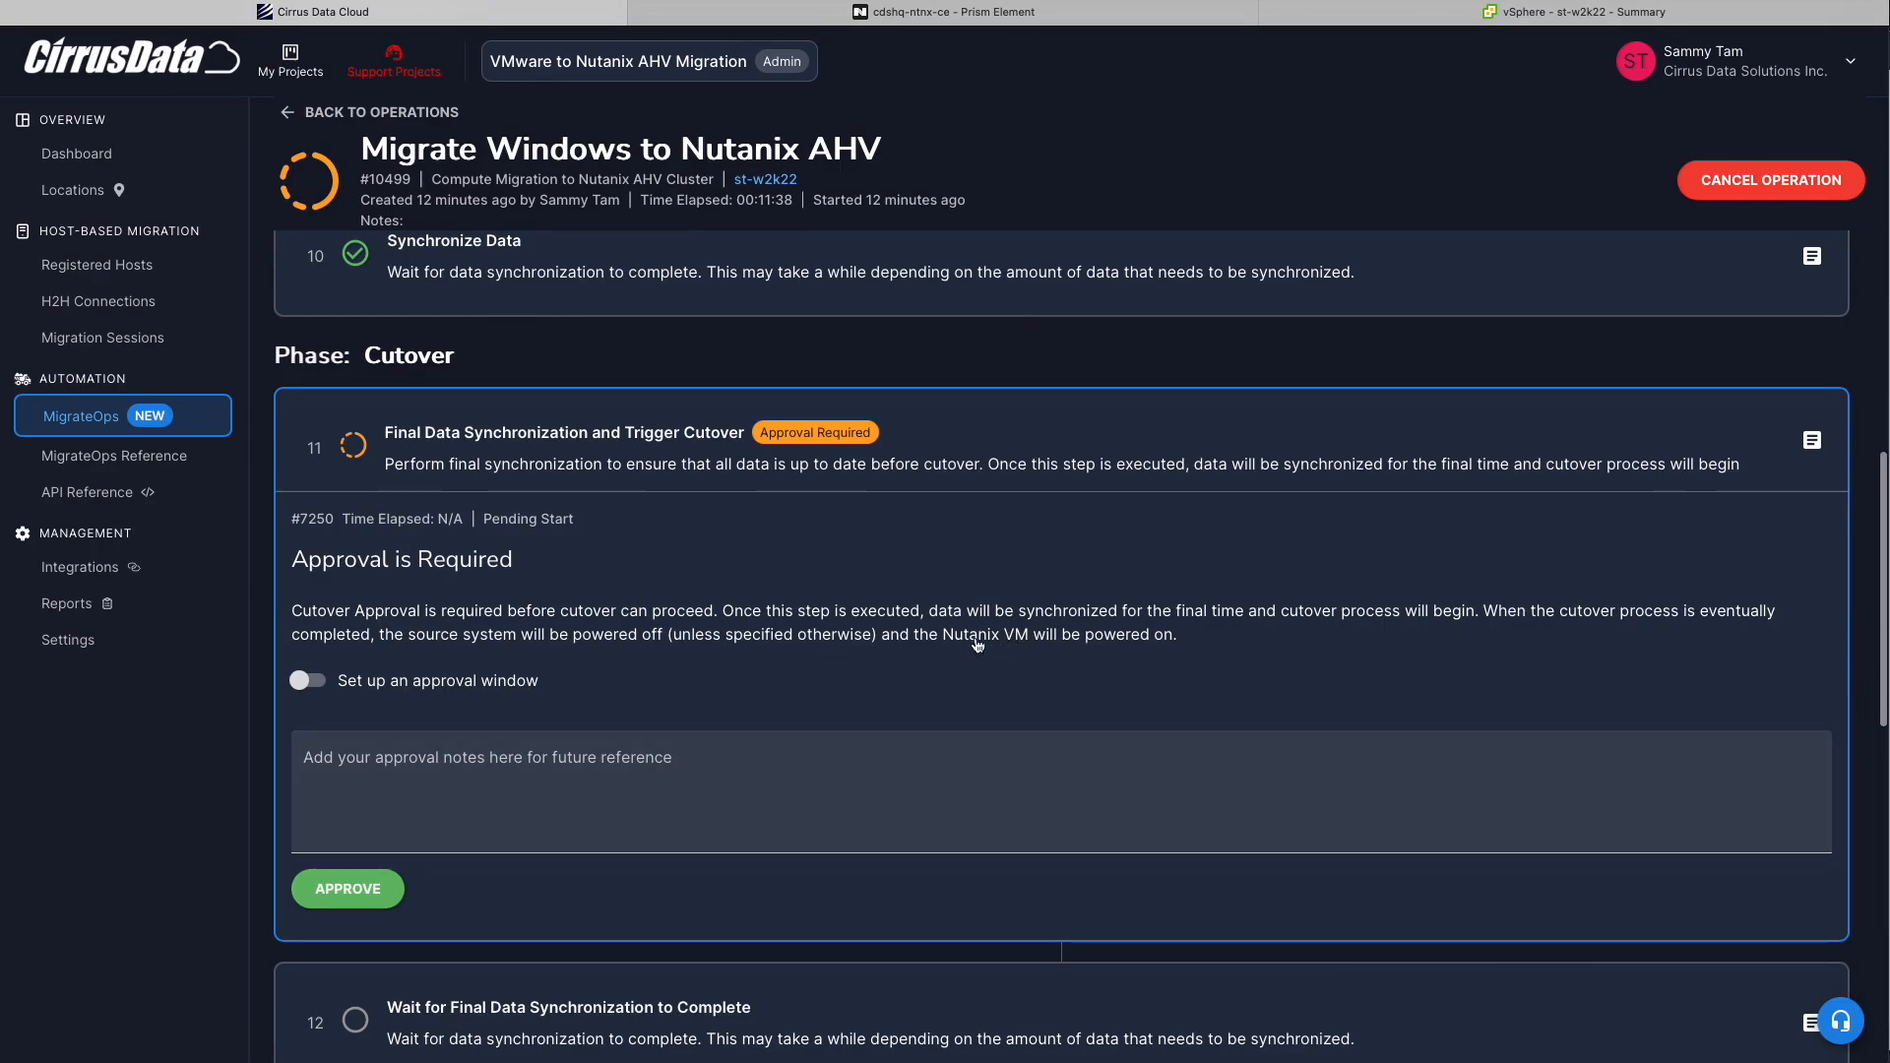
{"action": "left_click", "coordinate": [362, 896]}
{"action": "left_click", "coordinate": [1203, 611]}
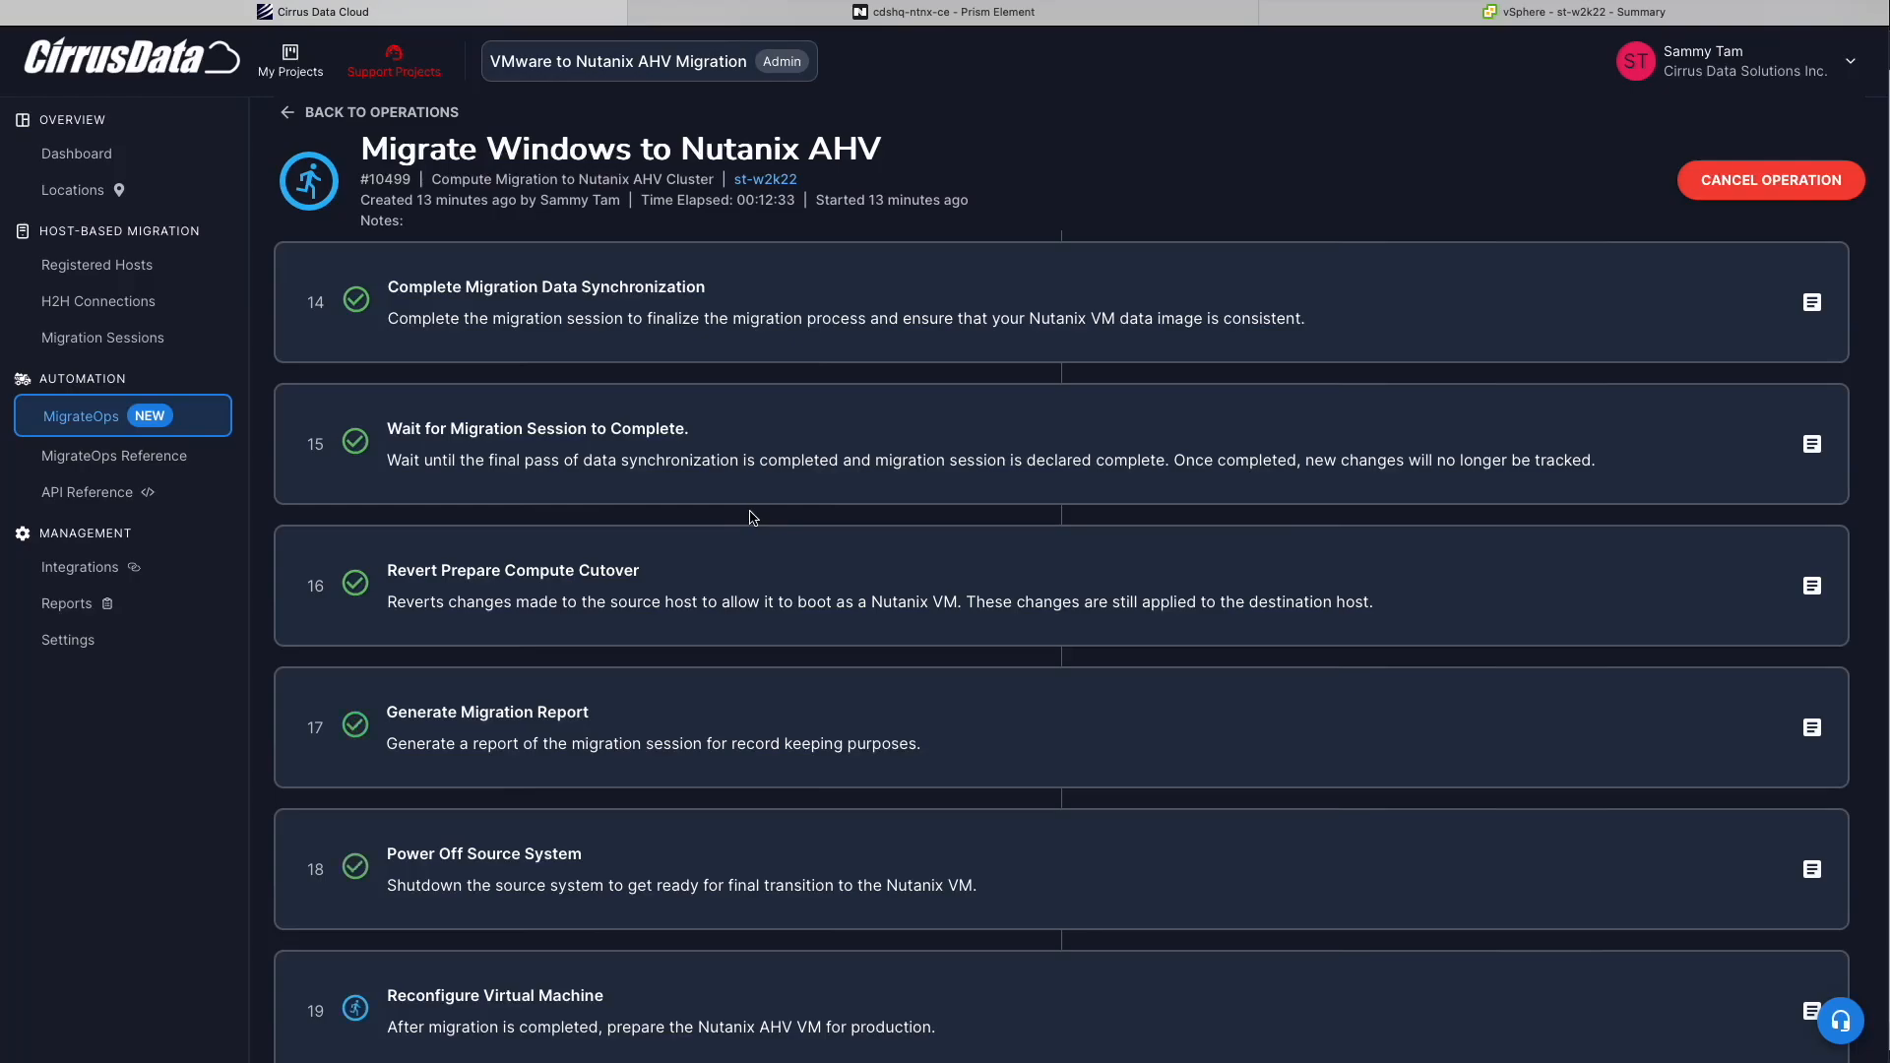
Open the migration session report generated by MigrateOps and review its project, source host and destination host details
{"action": "left_click", "coordinate": [69, 603]}
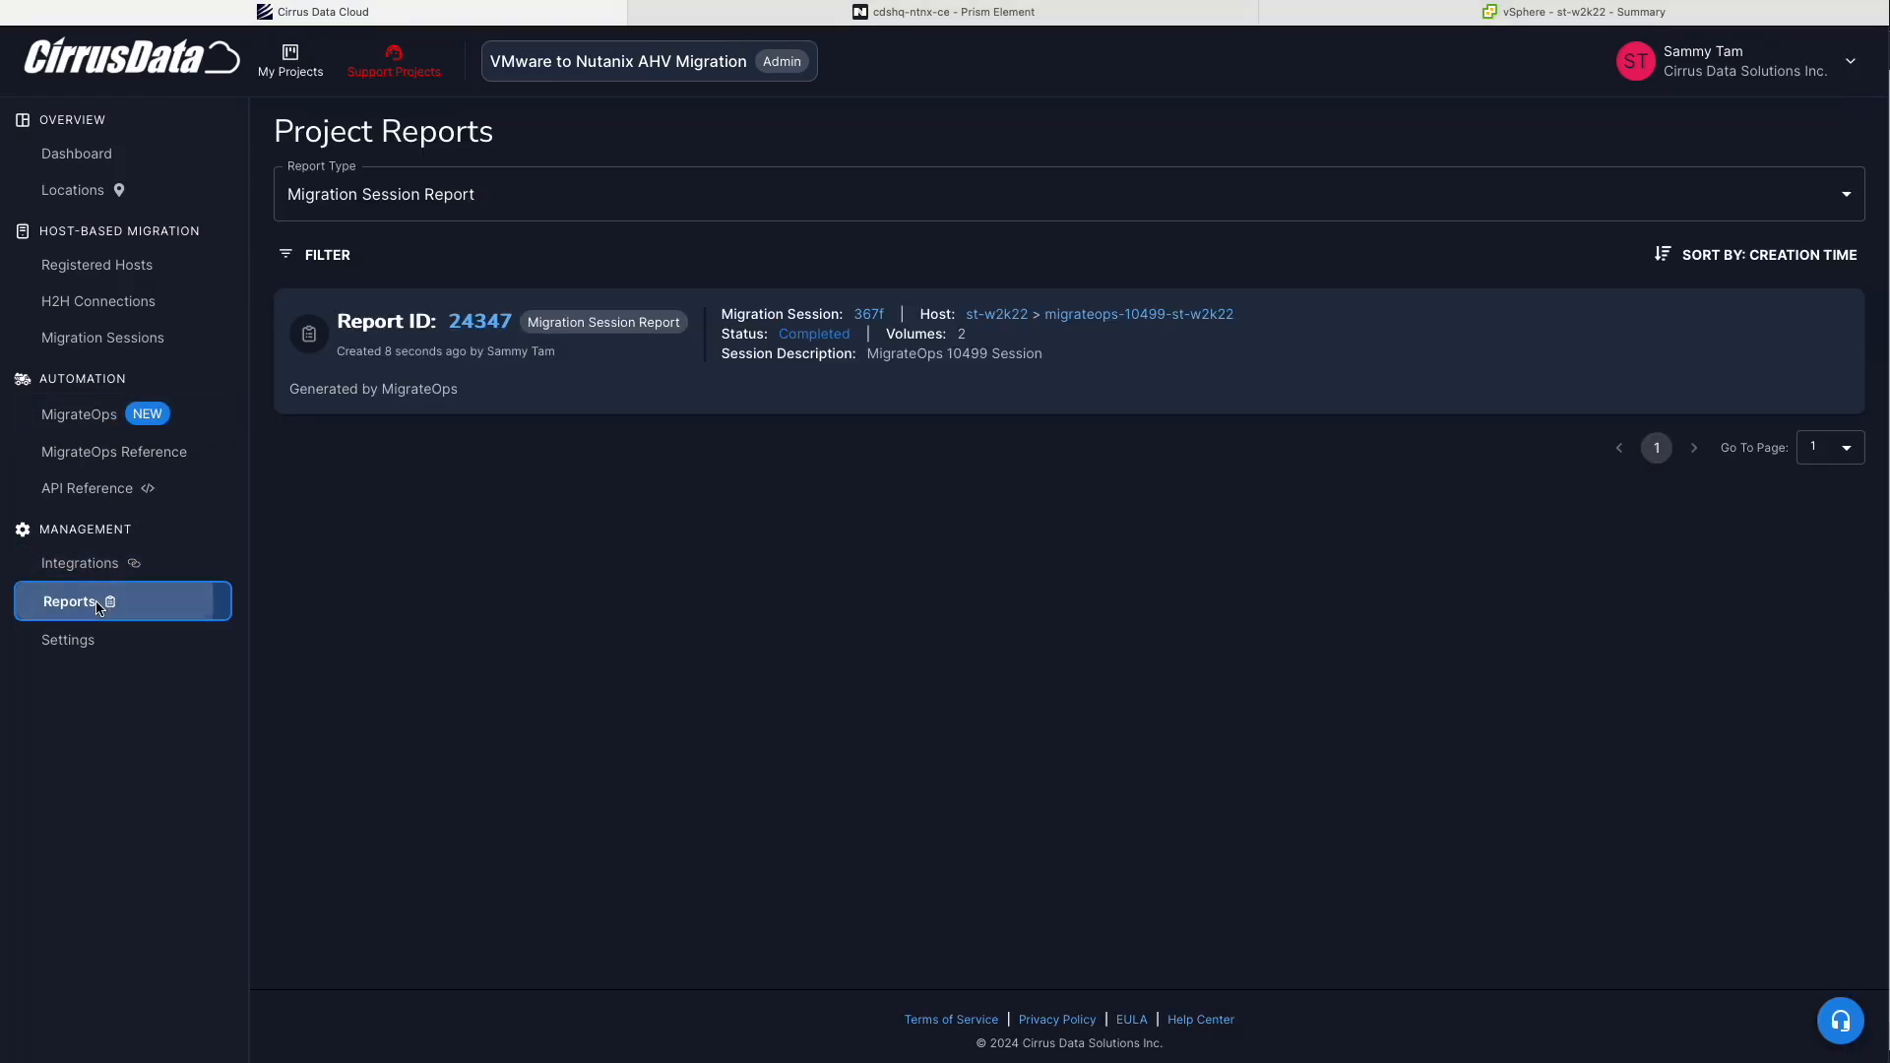
{"action": "left_click", "coordinate": [480, 325]}
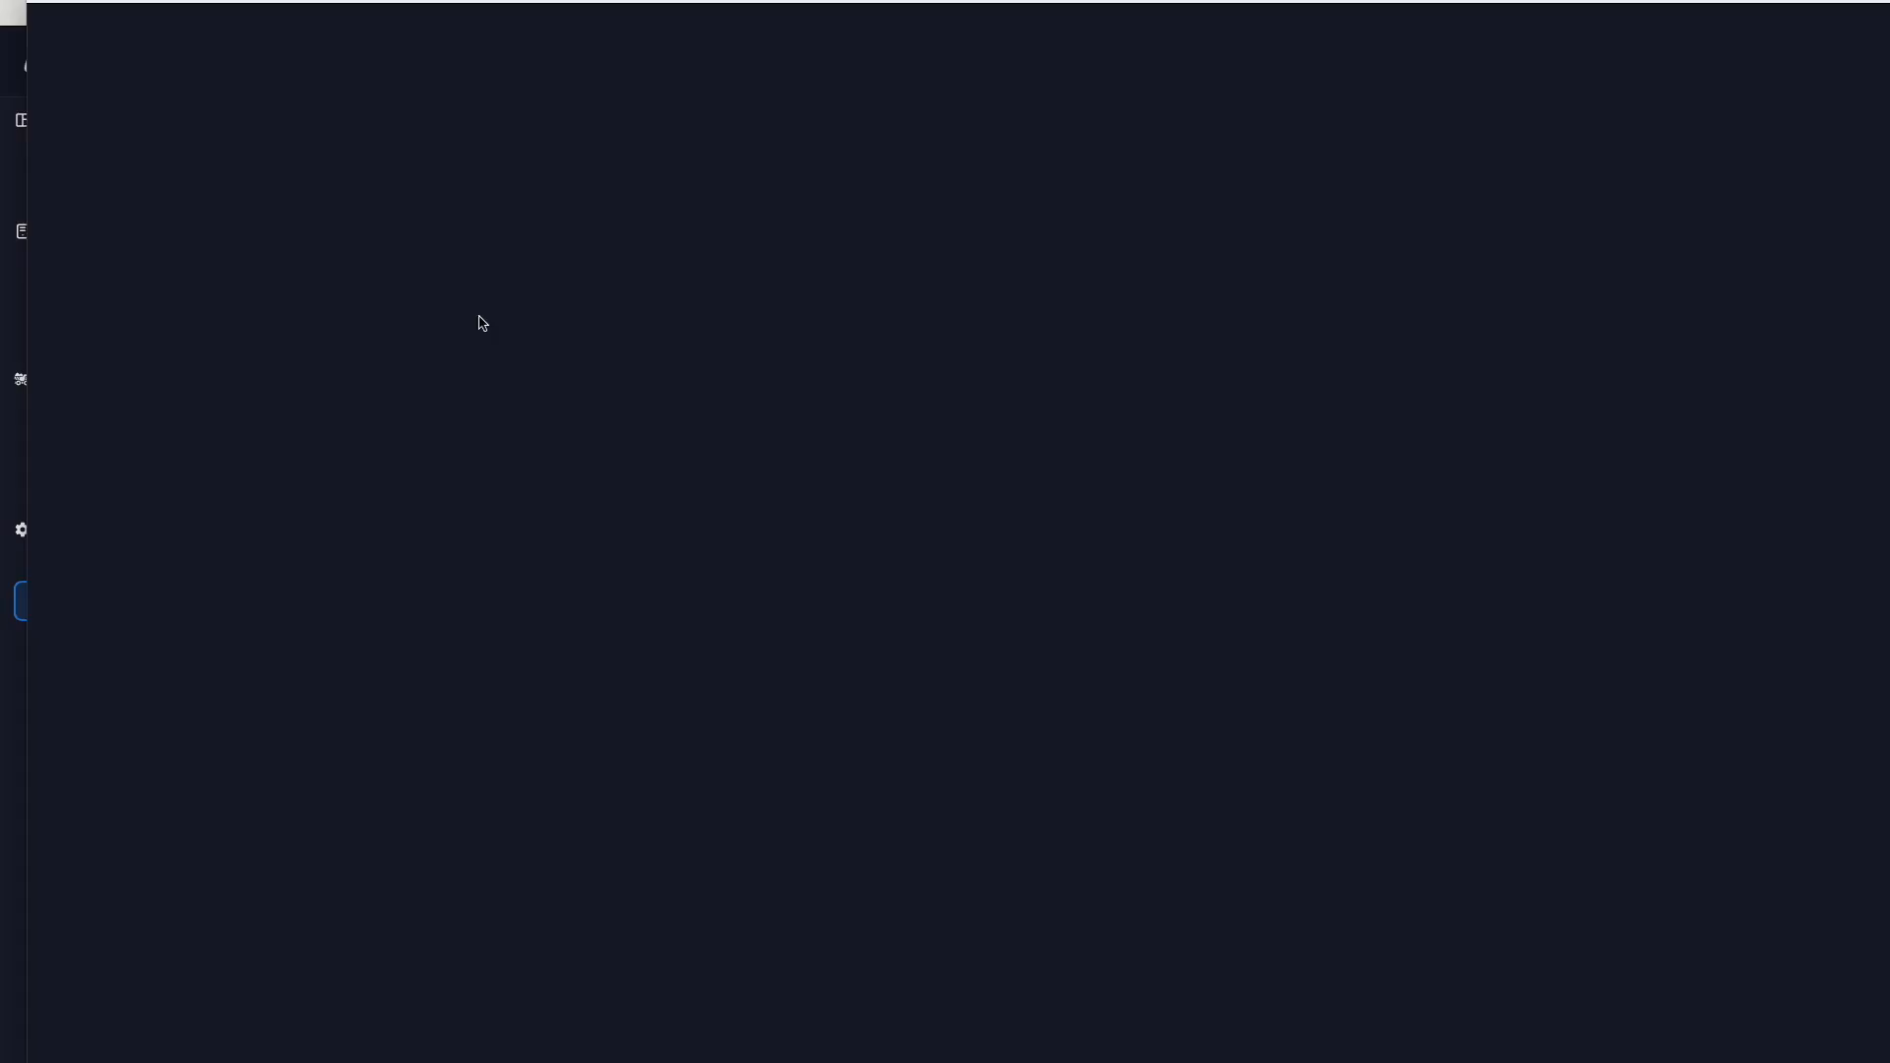
{"action": "triple_click", "coordinate": [999, 410]}
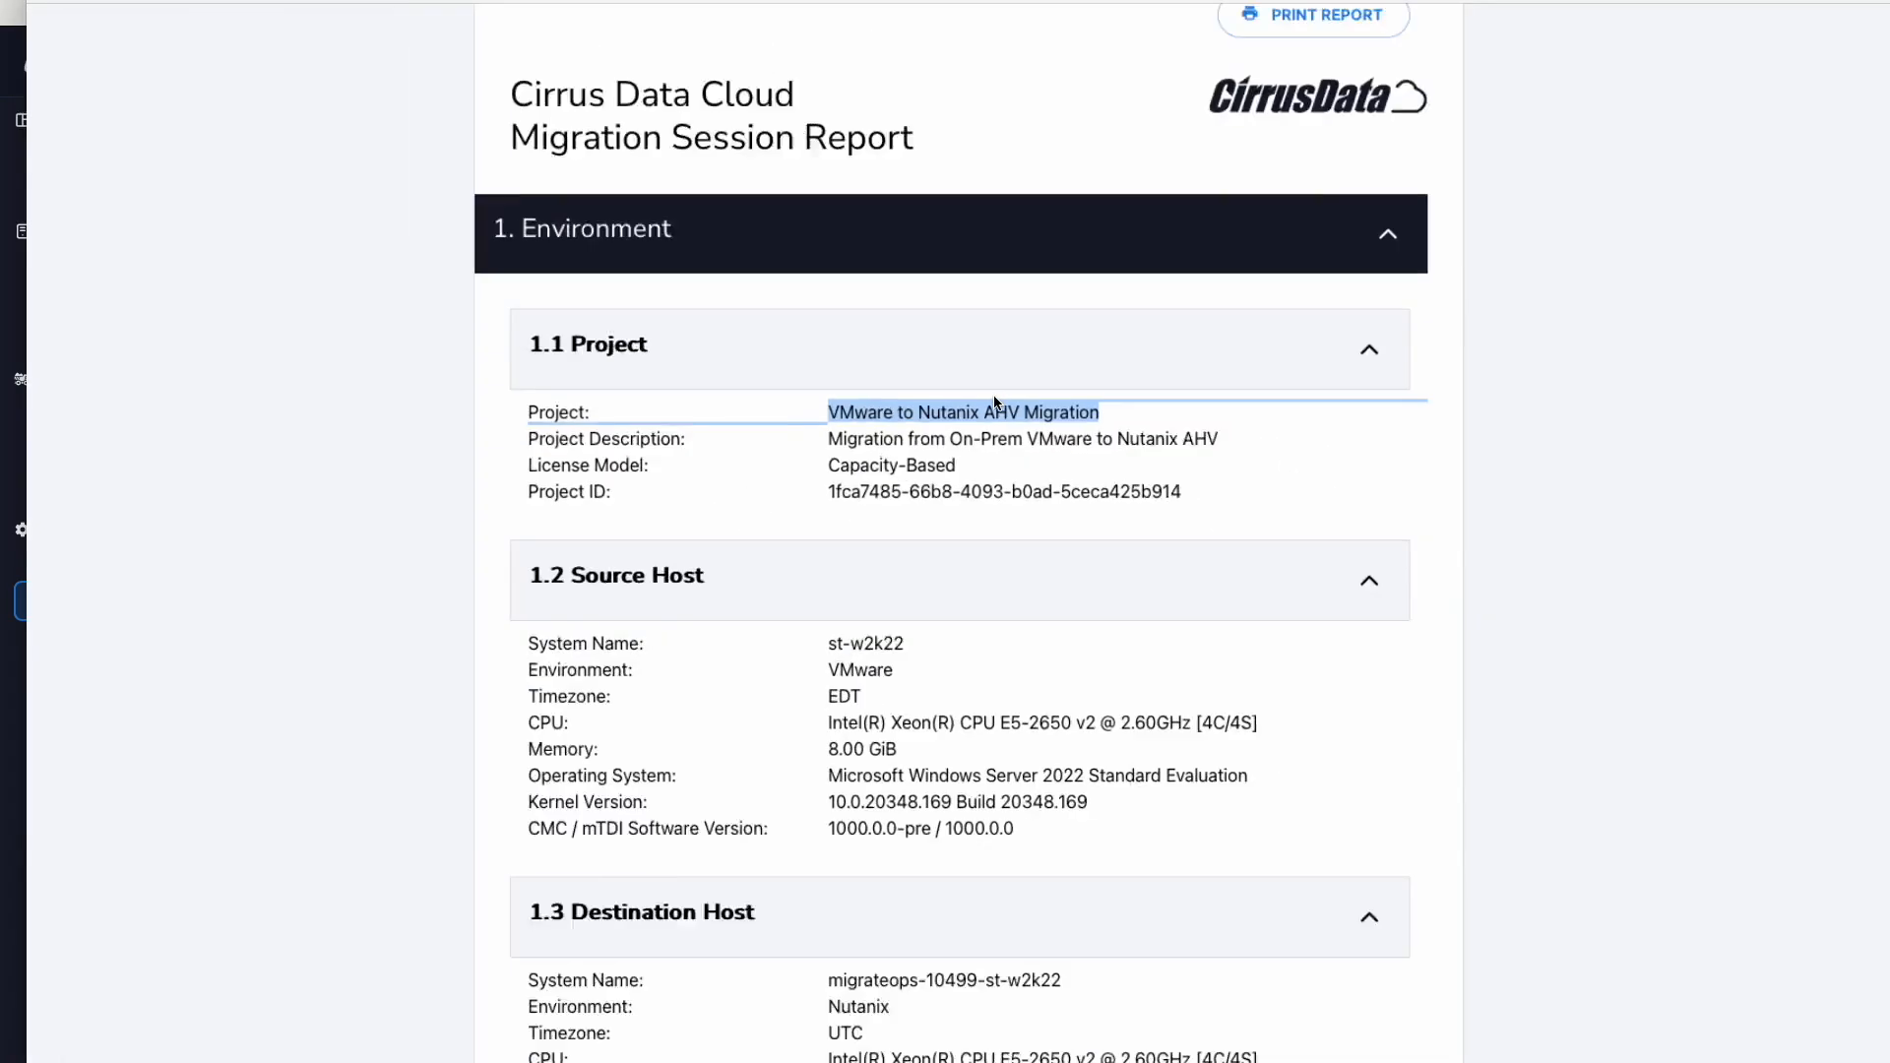
{"action": "scroll", "coordinate": [952, 591], "scroll_direction": "down", "scroll_amount": 20}
{"action": "scroll", "coordinate": [846, 510], "scroll_direction": "up", "scroll_amount": 1}
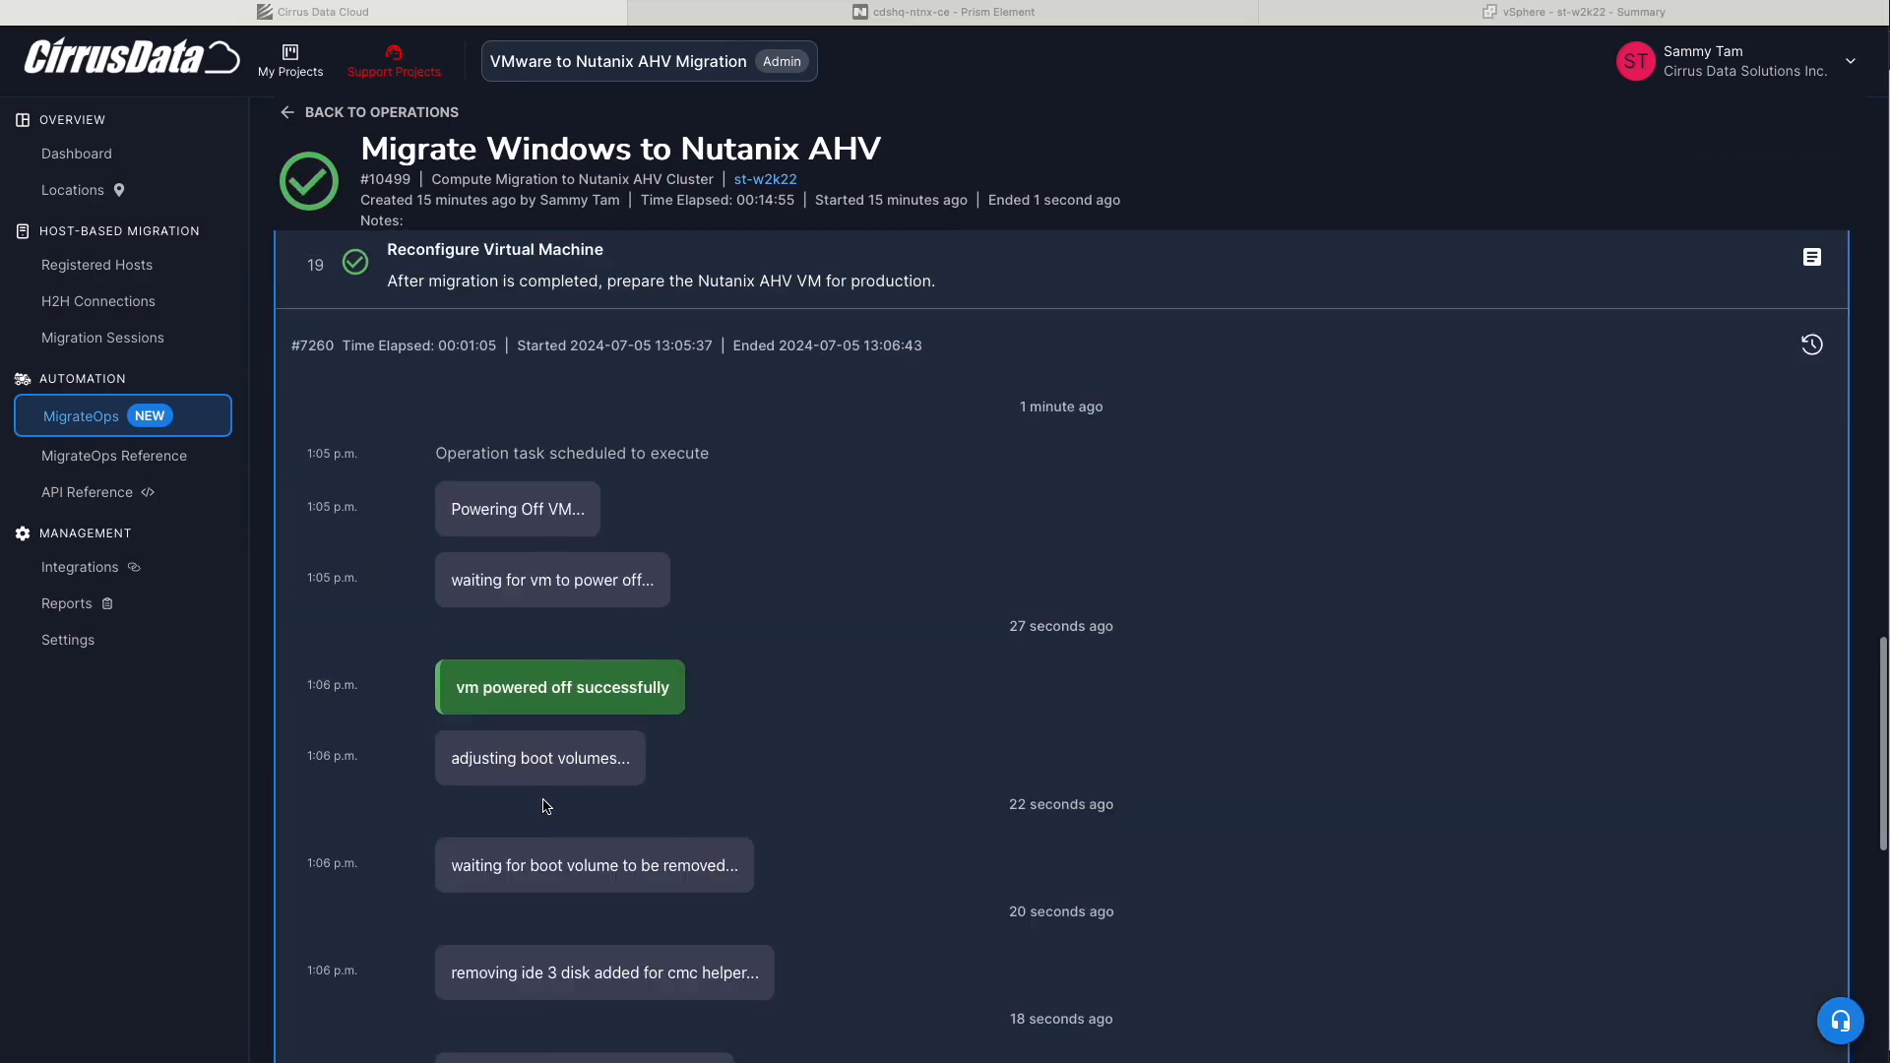
Review the Reconfigure Virtual Machine task log through to Post-Migration Operations, then collapse it and look over the operation's earlier tasks
{"action": "scroll", "coordinate": [569, 778], "scroll_direction": "down", "scroll_amount": 4}
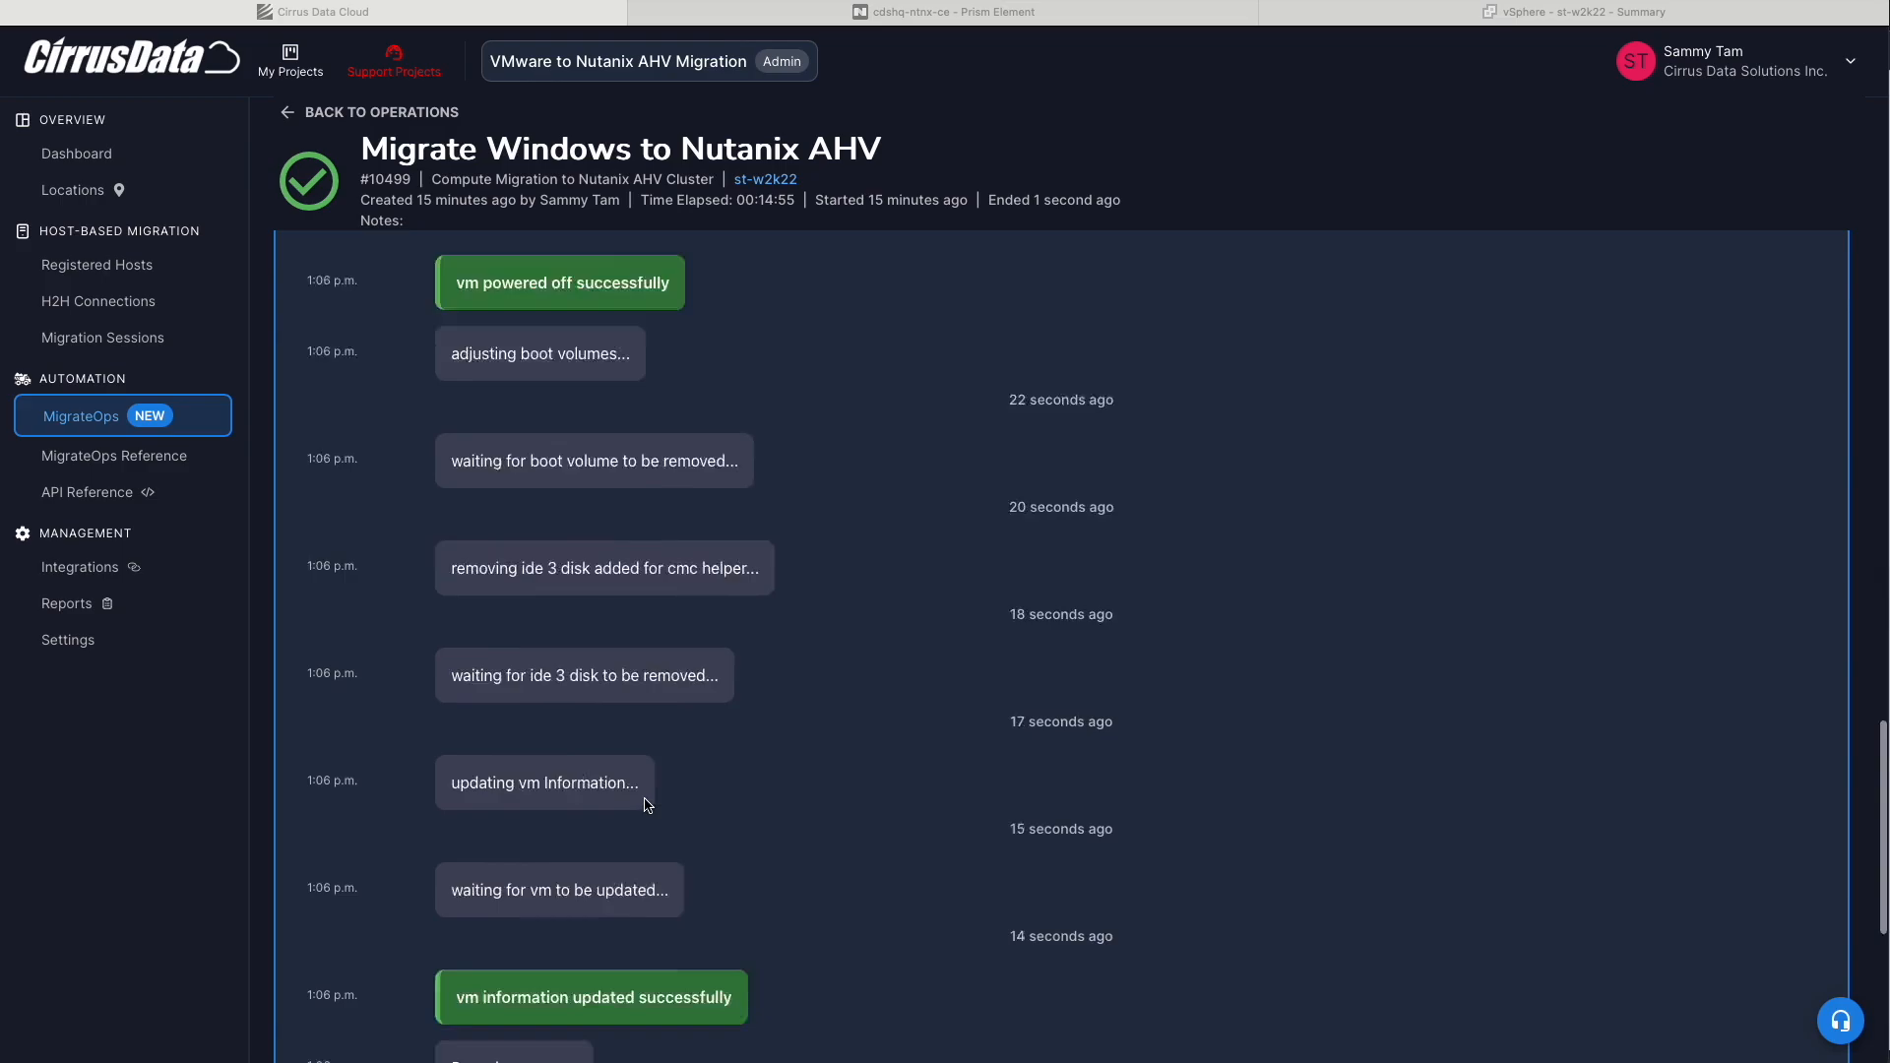
{"action": "scroll", "coordinate": [648, 805], "scroll_direction": "down", "scroll_amount": 4}
{"action": "scroll", "coordinate": [617, 889], "scroll_direction": "down", "scroll_amount": 3}
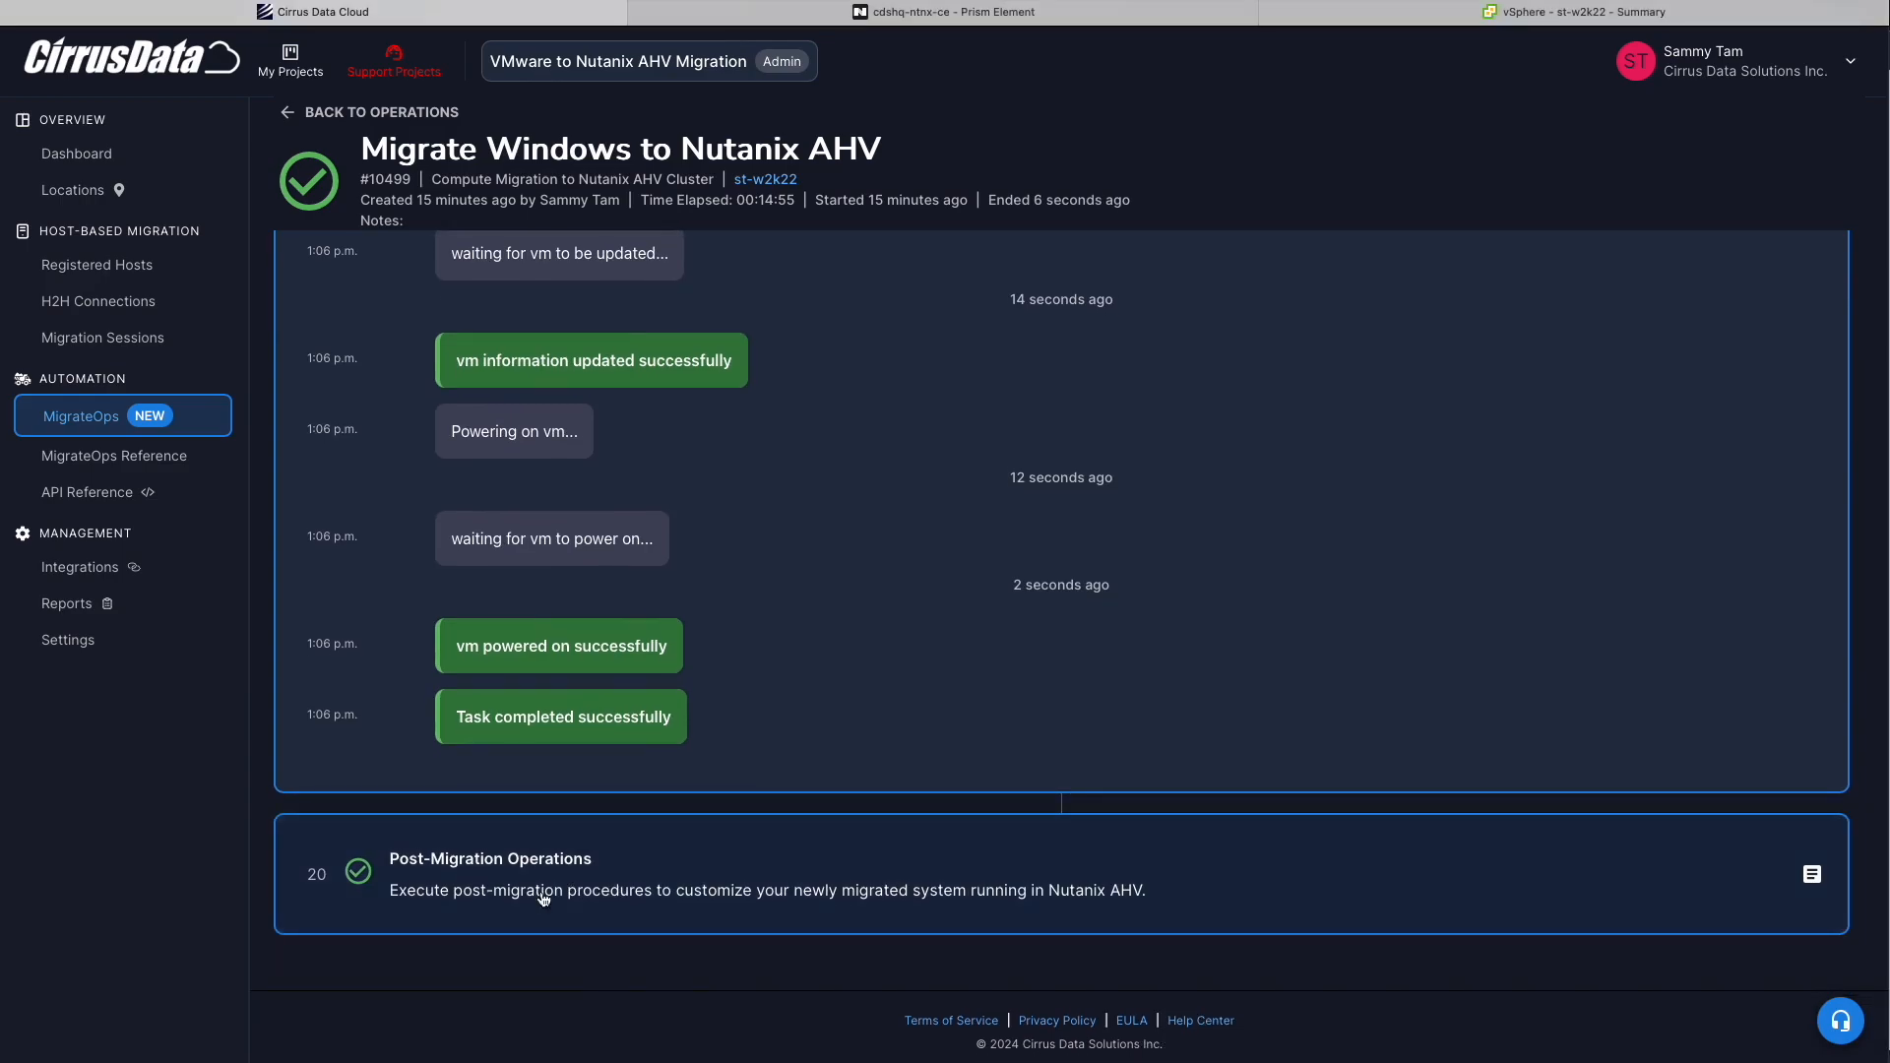
{"action": "scroll", "coordinate": [581, 591], "scroll_direction": "up", "scroll_amount": 10}
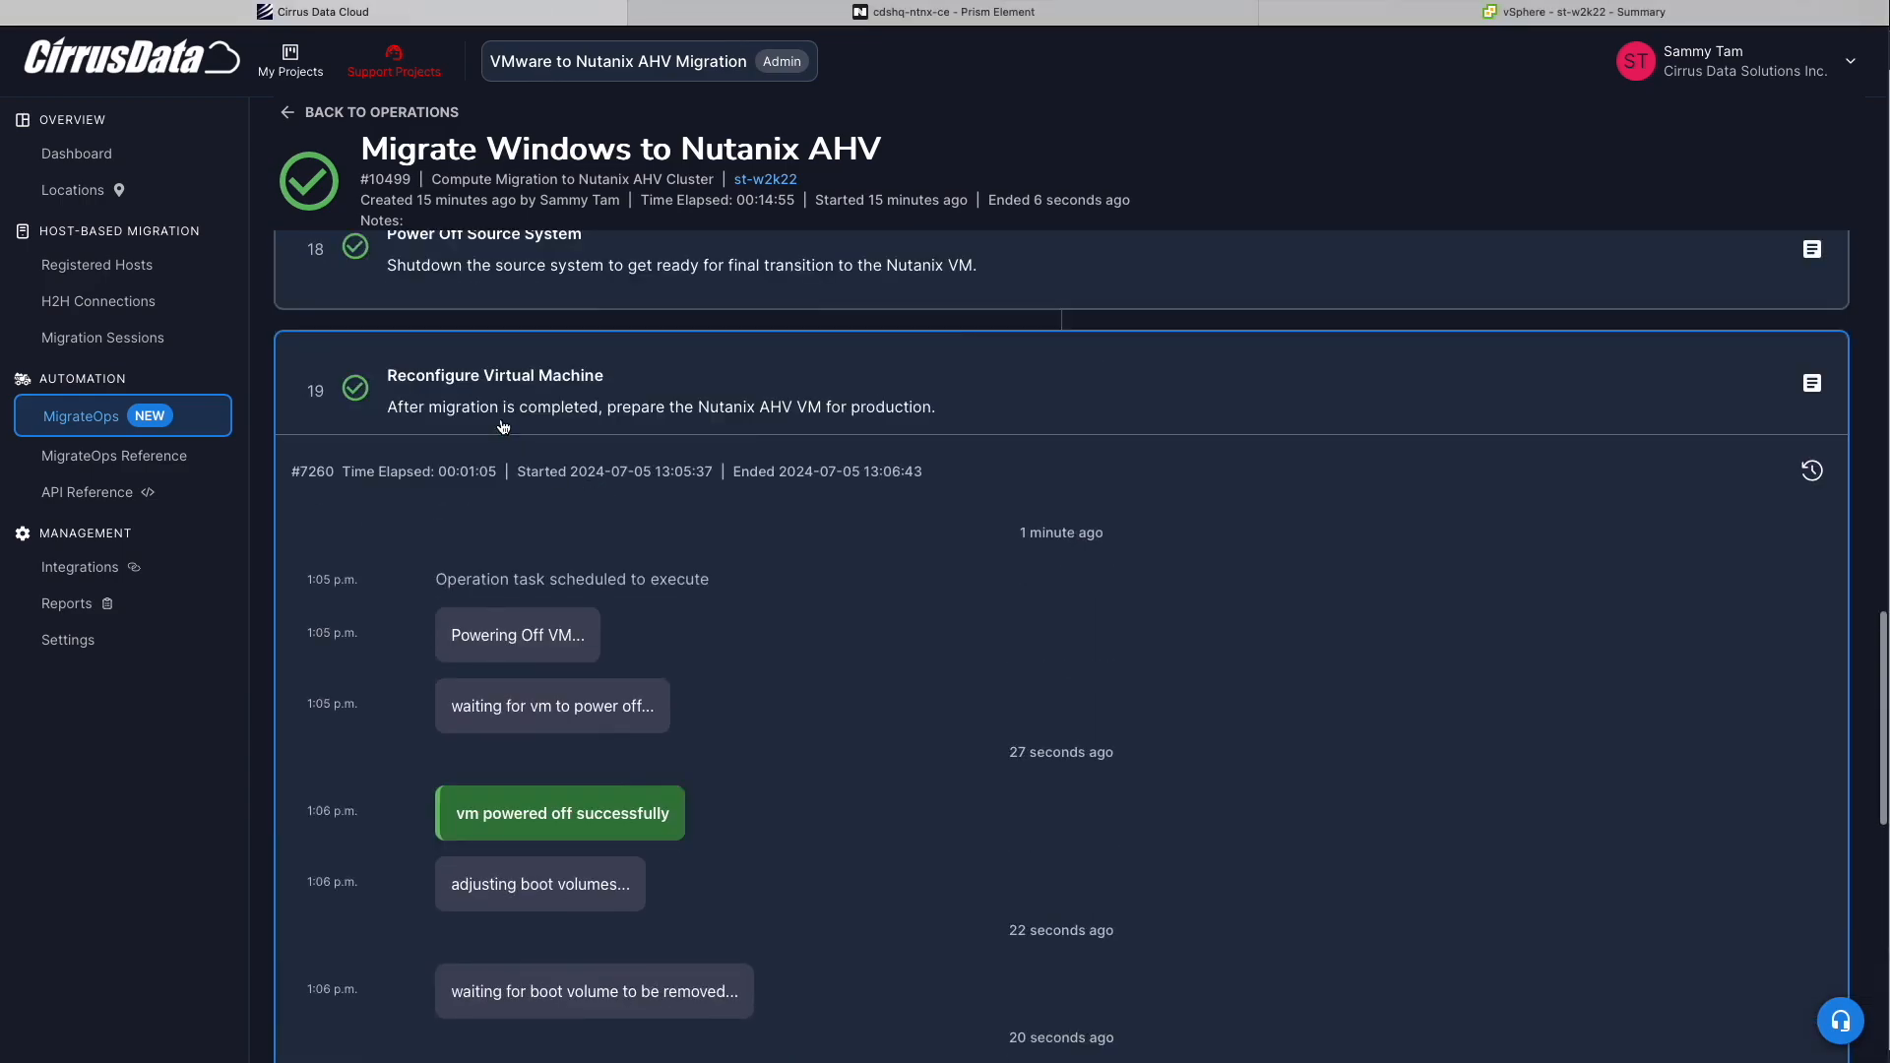
{"action": "left_click", "coordinate": [494, 406]}
{"action": "scroll", "coordinate": [521, 402], "scroll_direction": "up", "scroll_amount": 4}
{"action": "scroll", "coordinate": [529, 399], "scroll_direction": "up", "scroll_amount": 2}
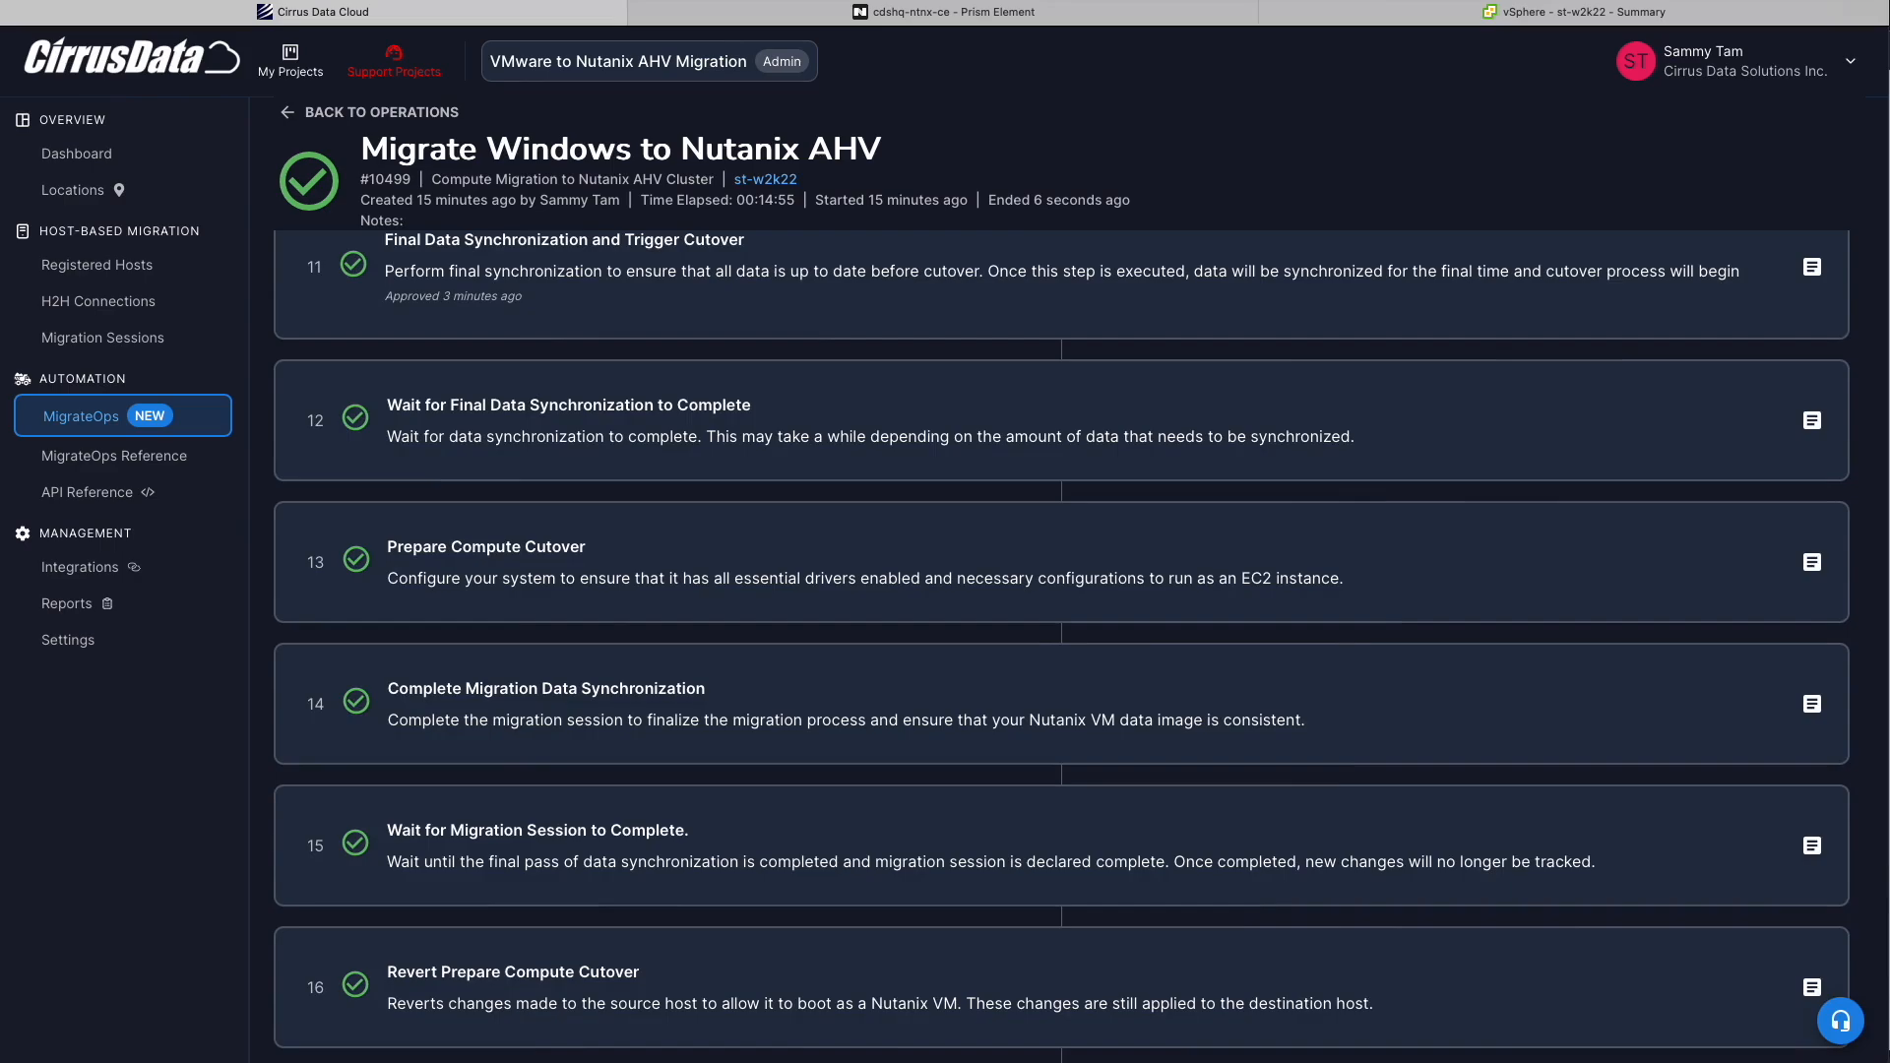
{"action": "scroll", "coordinate": [84, 417], "scroll_direction": "down", "scroll_amount": 5}
Return to the MigrateOps operations list and read through the completion e-mail for the Migrate Windows to Nutanix AHV operation
{"action": "left_click", "coordinate": [85, 417]}
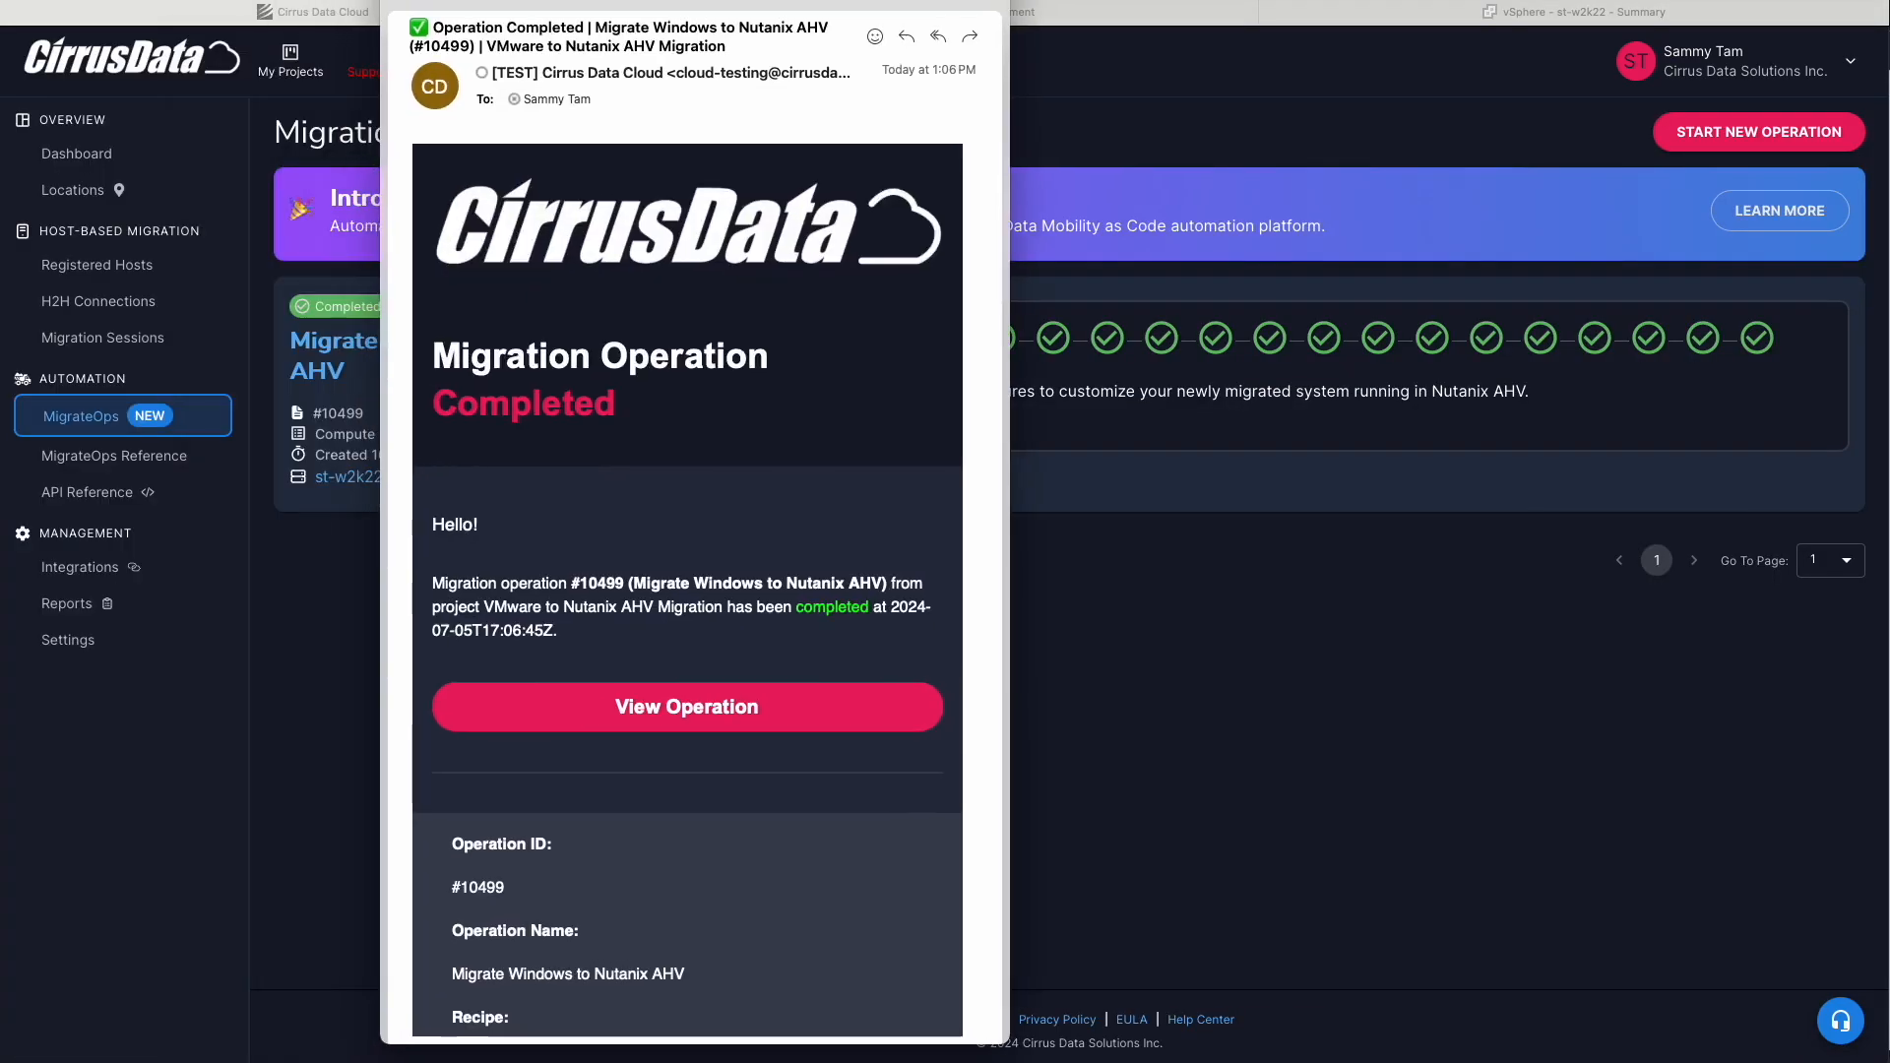
{"action": "scroll", "coordinate": [675, 476], "scroll_direction": "down", "scroll_amount": 15}
{"action": "scroll", "coordinate": [676, 476], "scroll_direction": "up", "scroll_amount": 15}
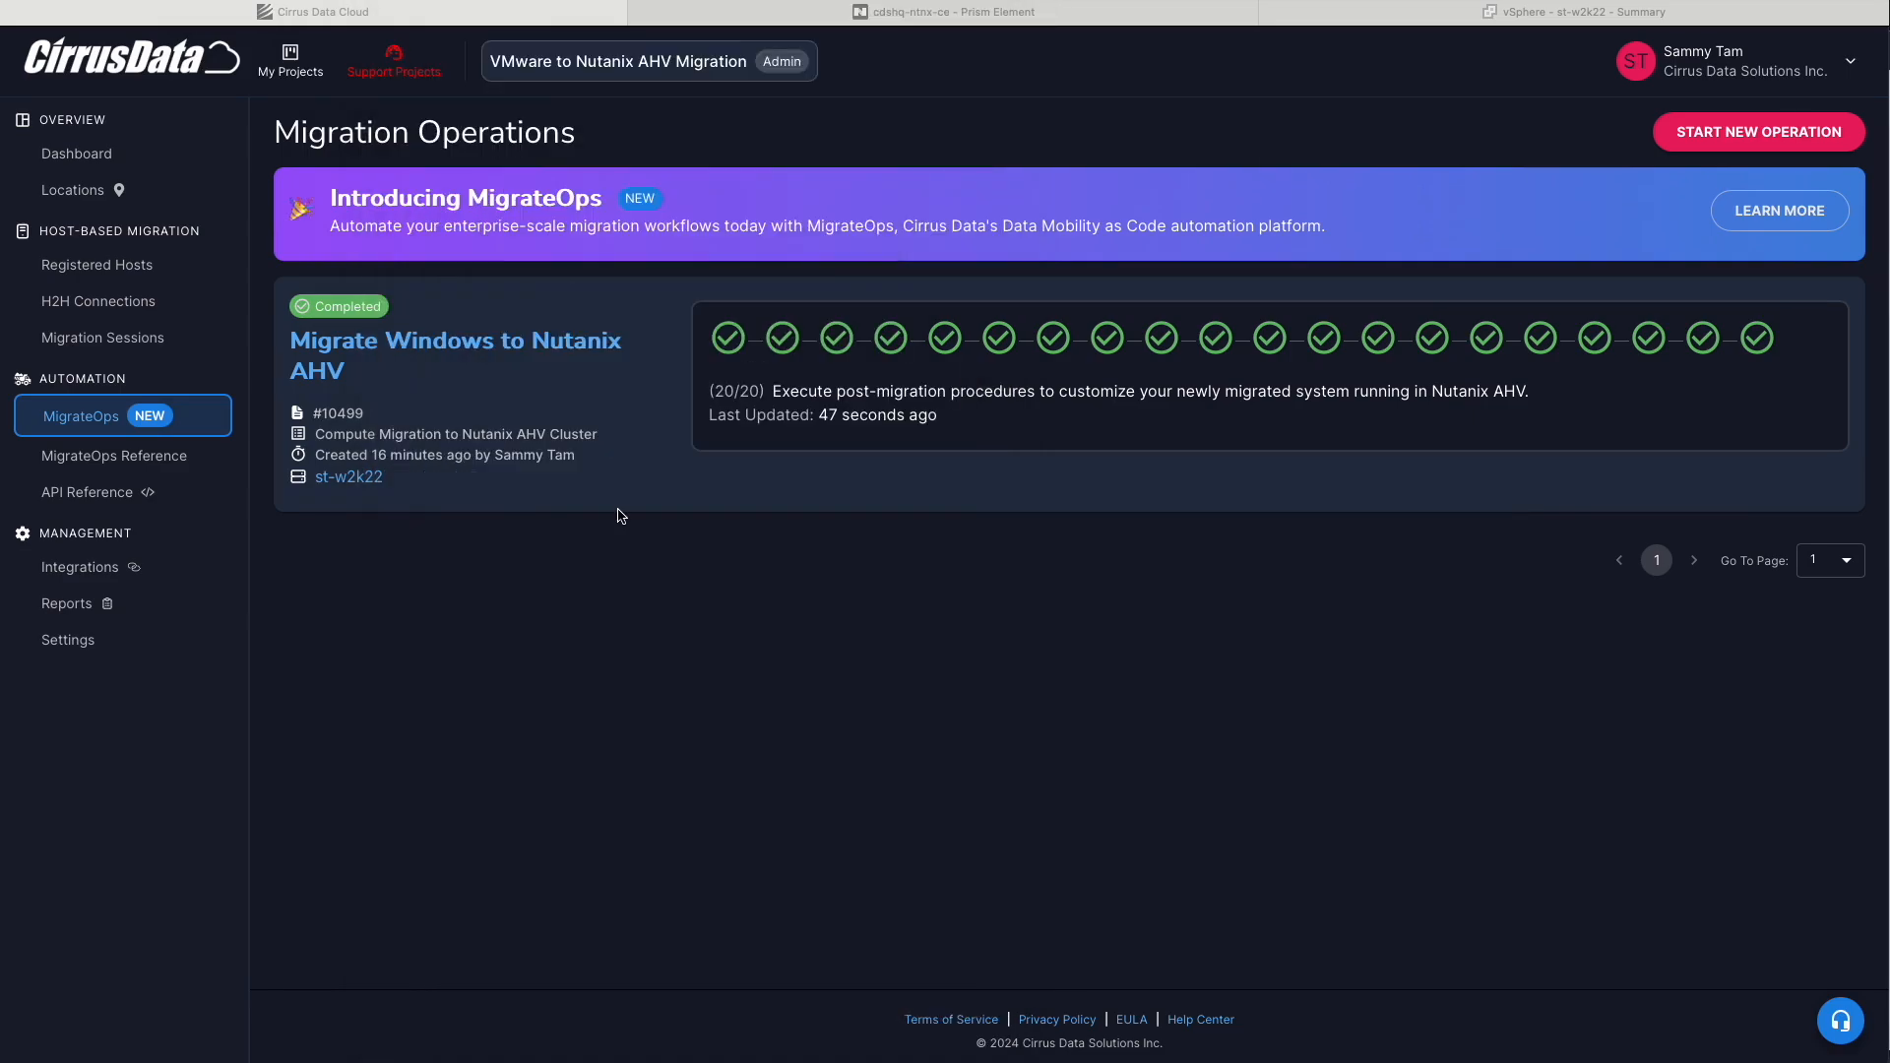
Switch to Prism Element, select the migrated st-w2k22 VM, and check the source VM's power state in vSphere before returning
{"action": "left_click", "coordinate": [1011, 21]}
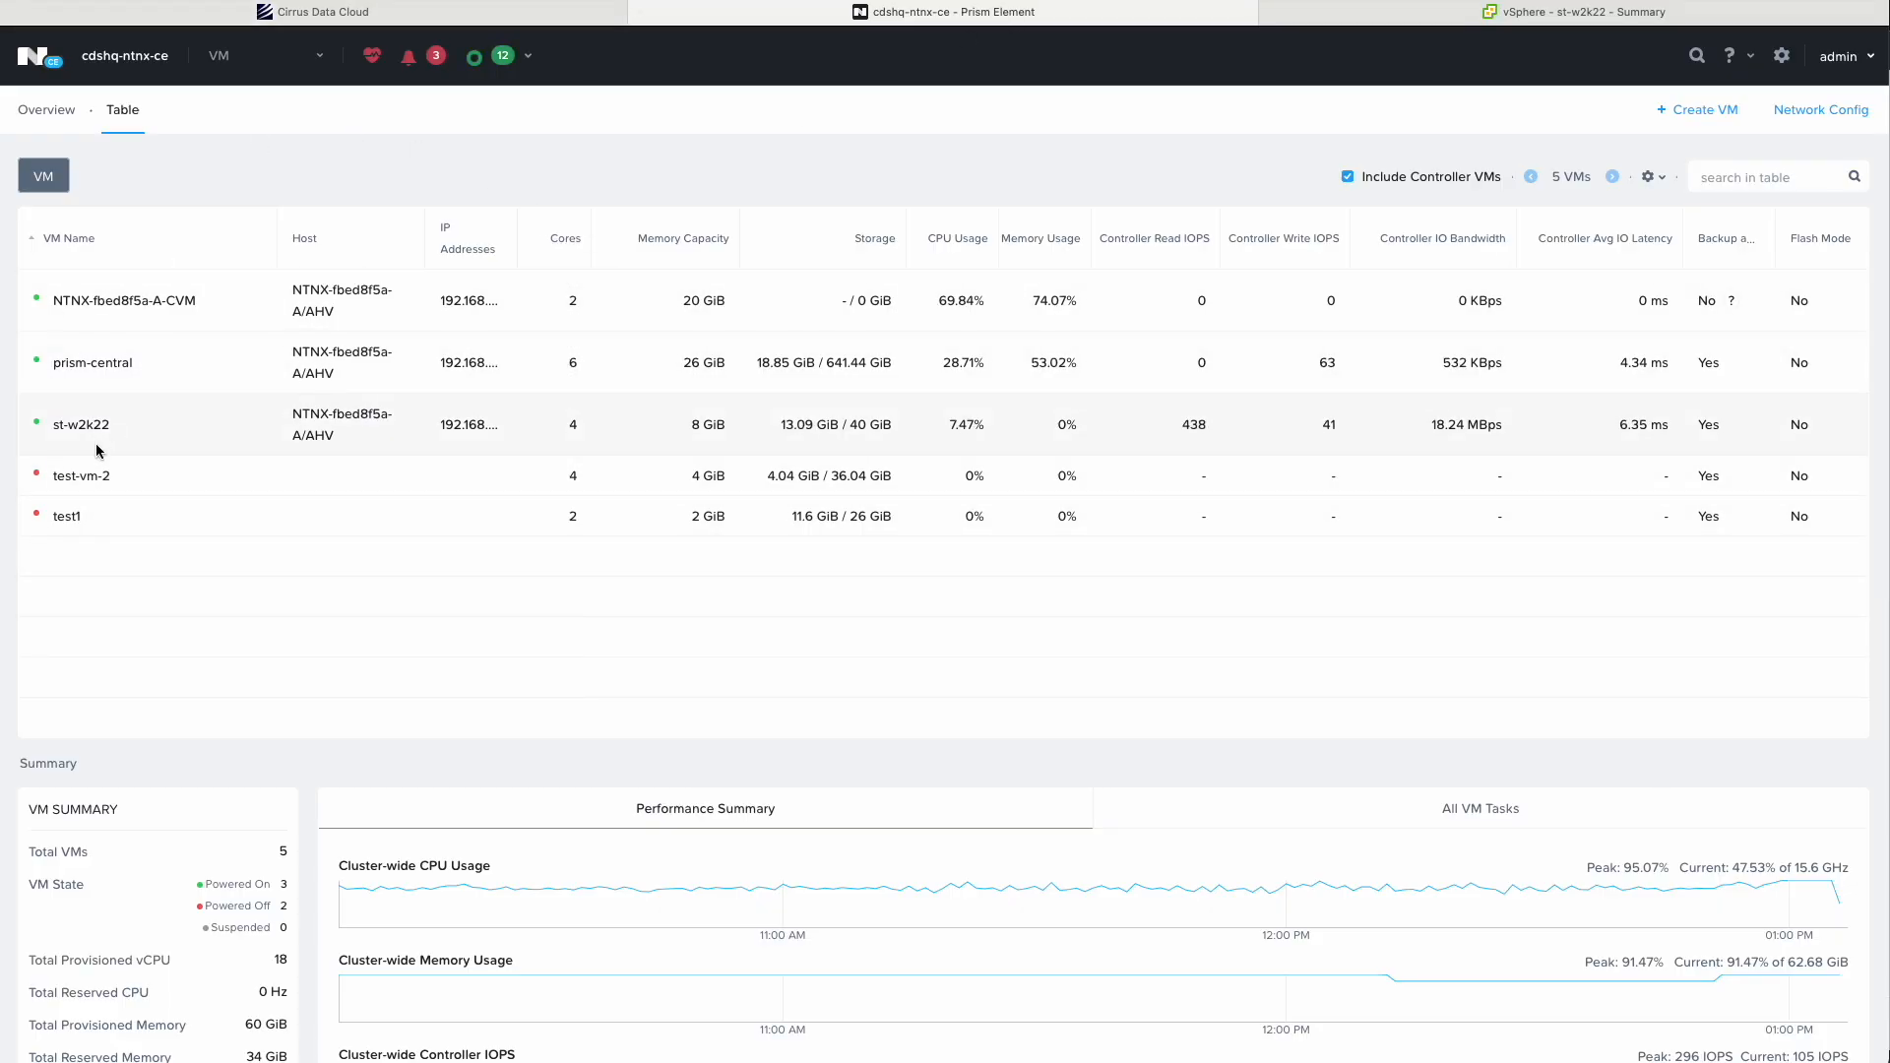
{"action": "left_click", "coordinate": [452, 423]}
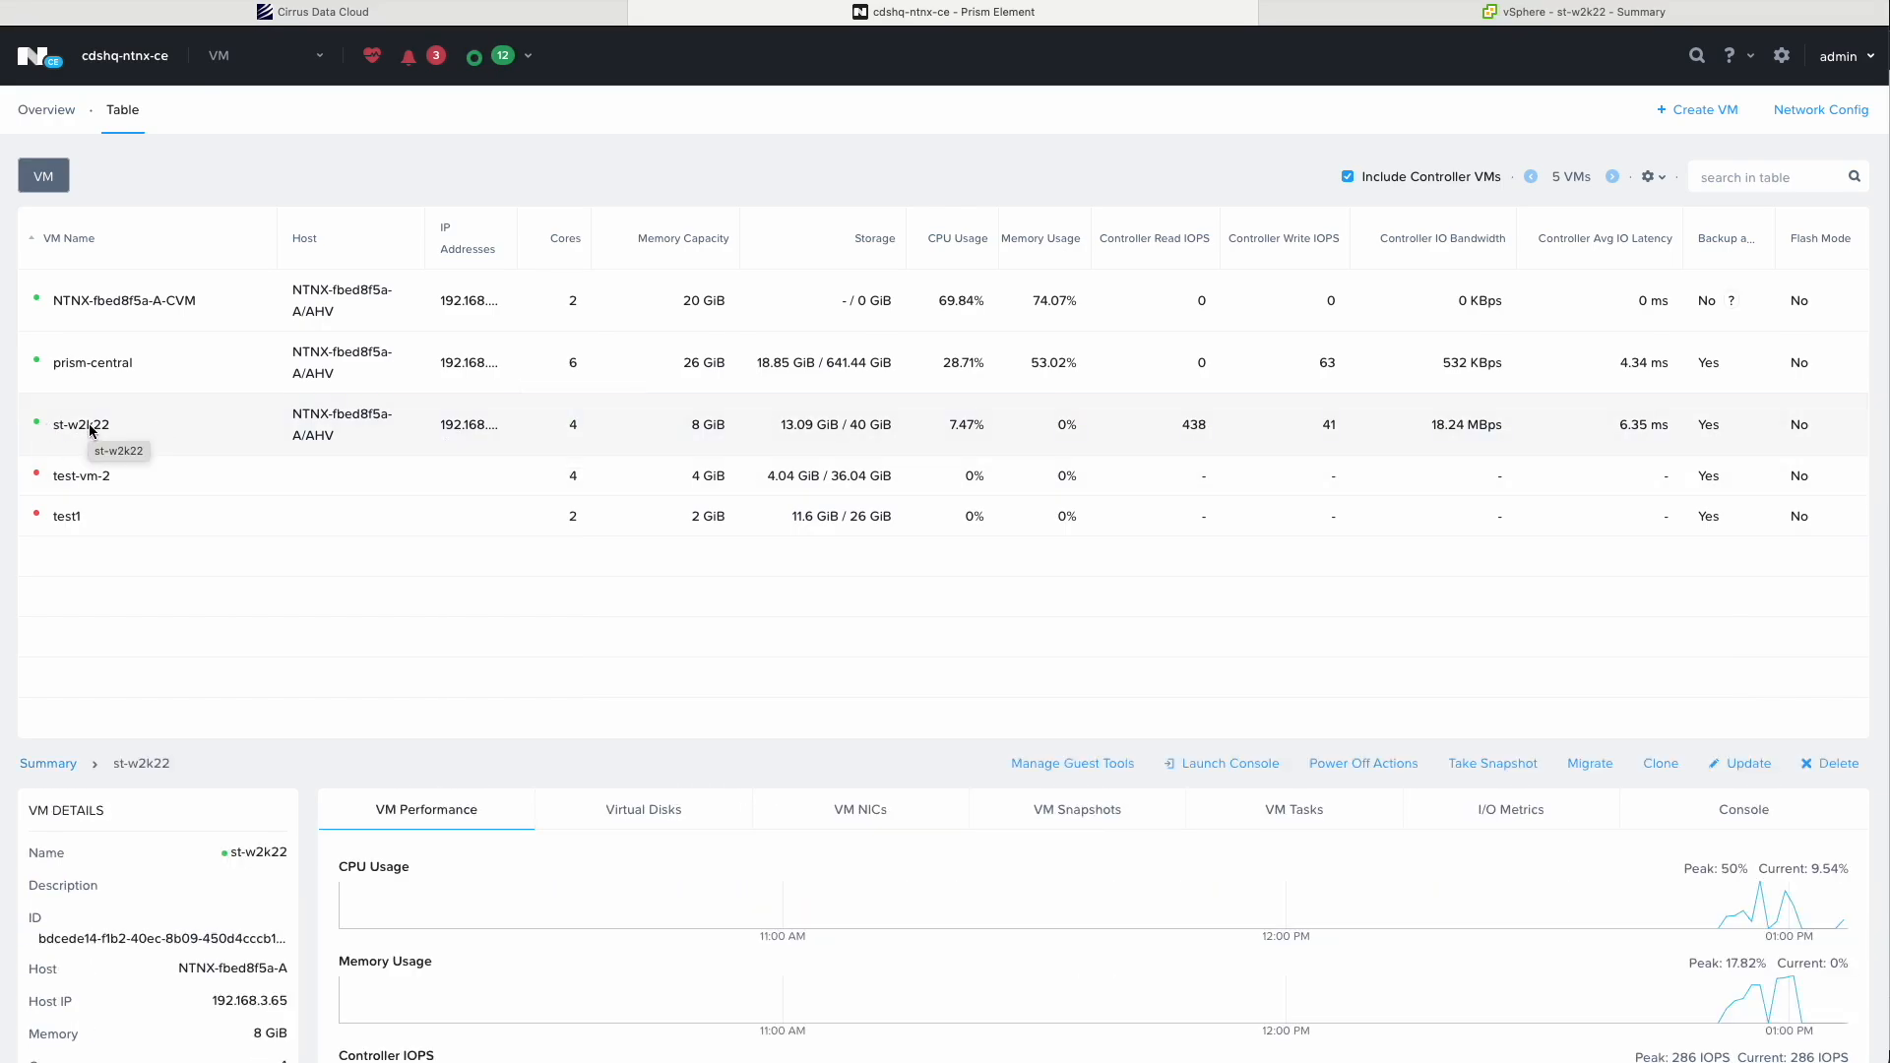
{"action": "left_click", "coordinate": [1494, 14]}
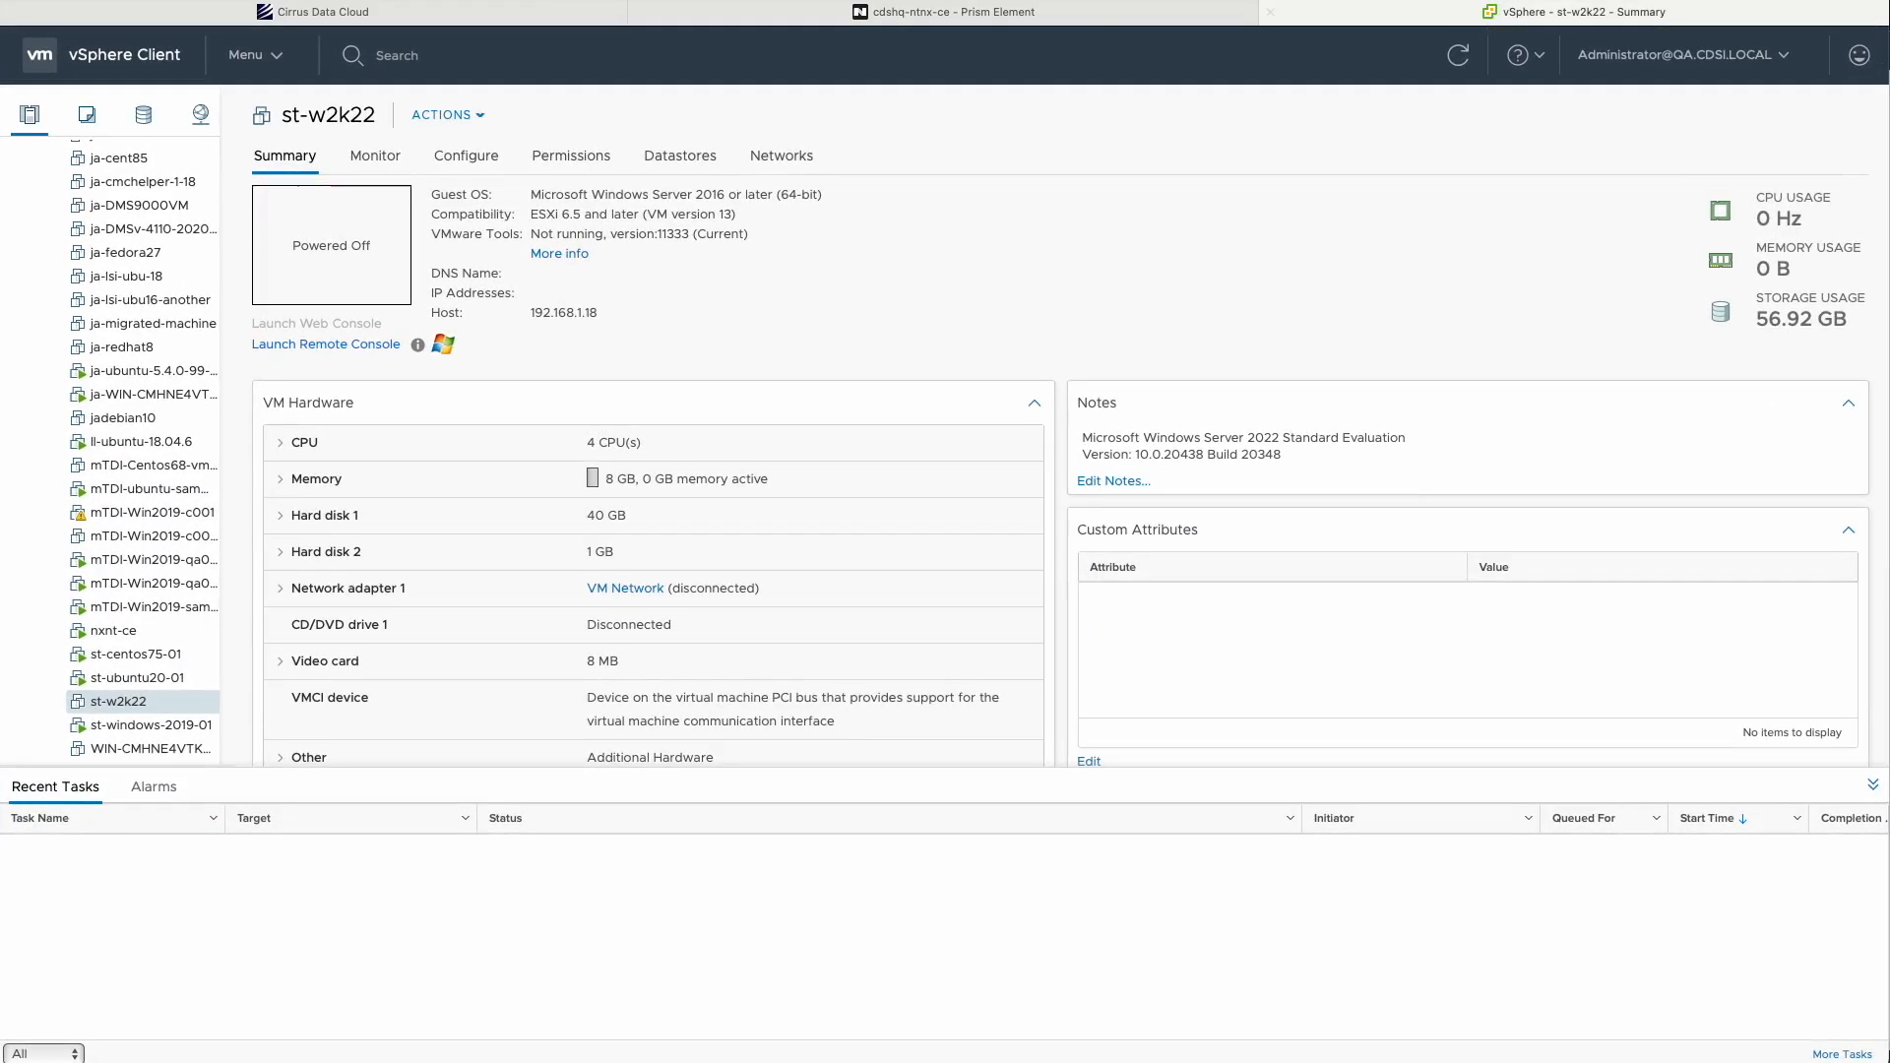
{"action": "left_click", "coordinate": [1043, 14]}
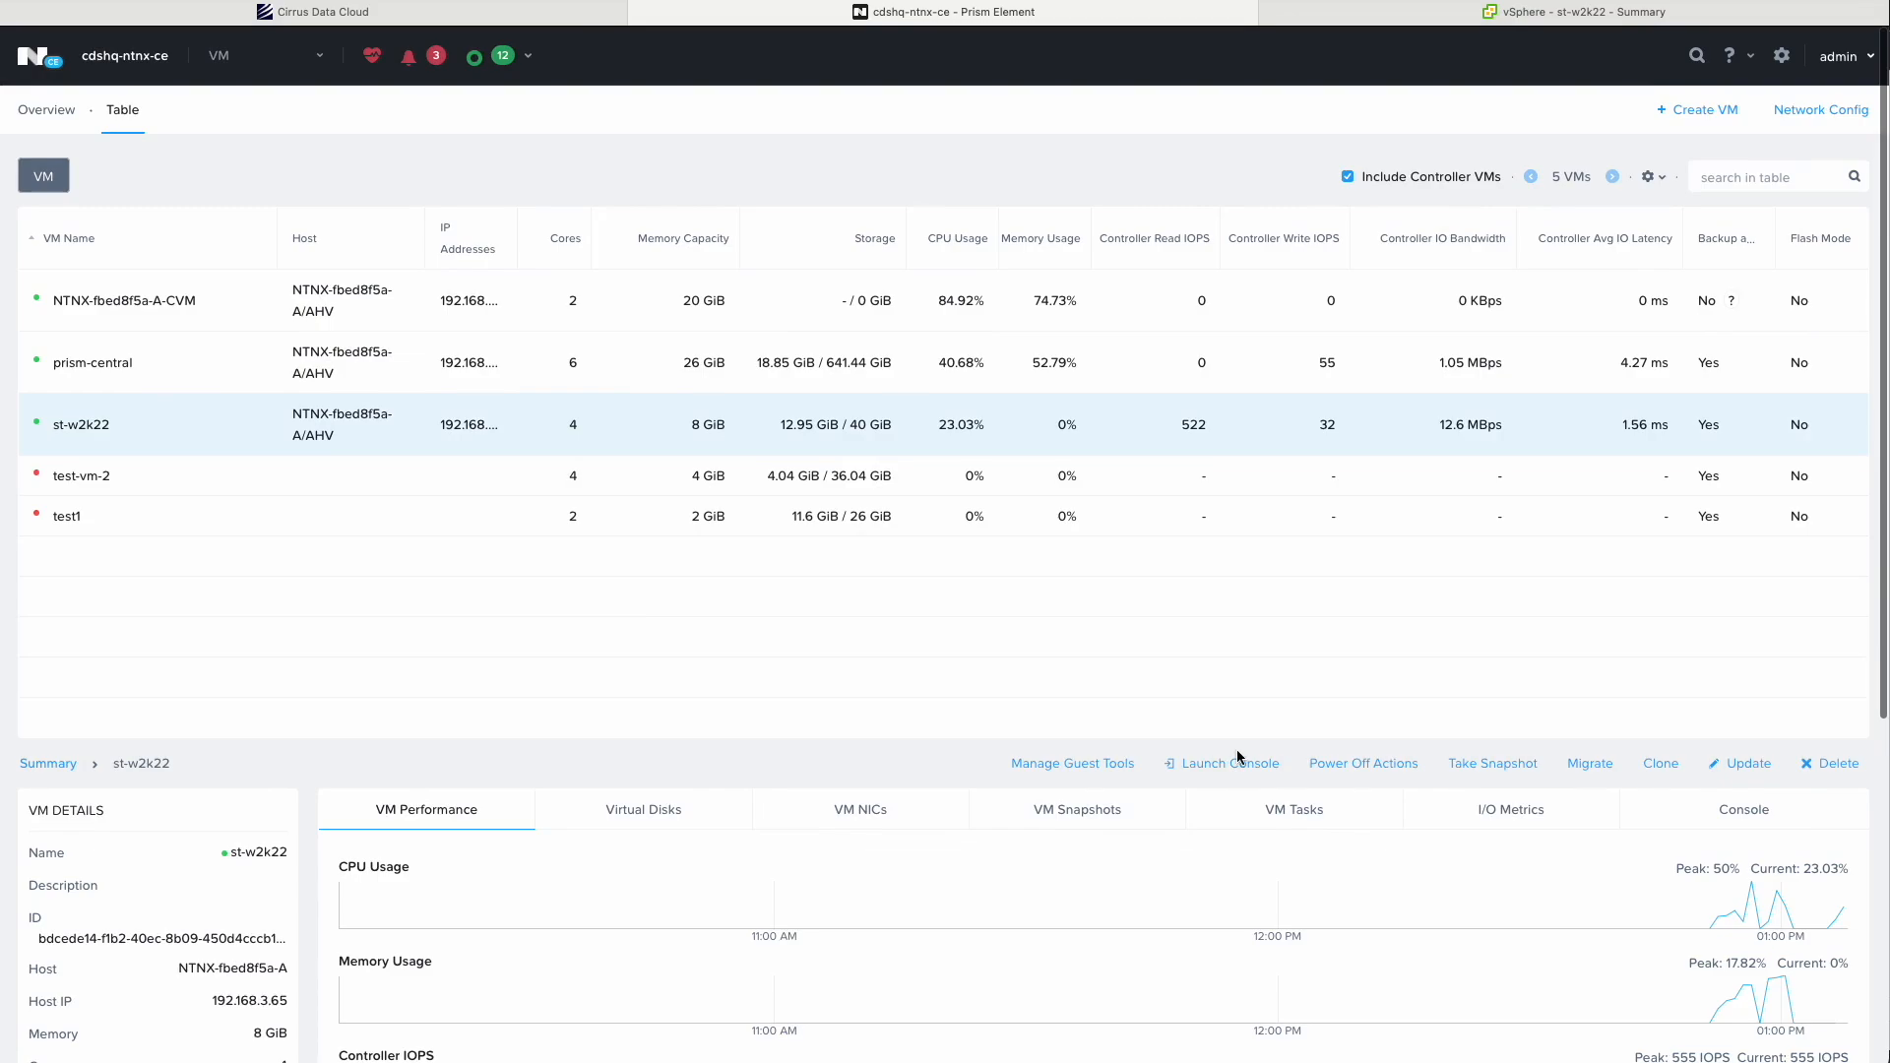
Launch the st-w2k22 console in Prism Element and check the system manufacturer and model in Windows System Information
{"action": "left_click", "coordinate": [1230, 763]}
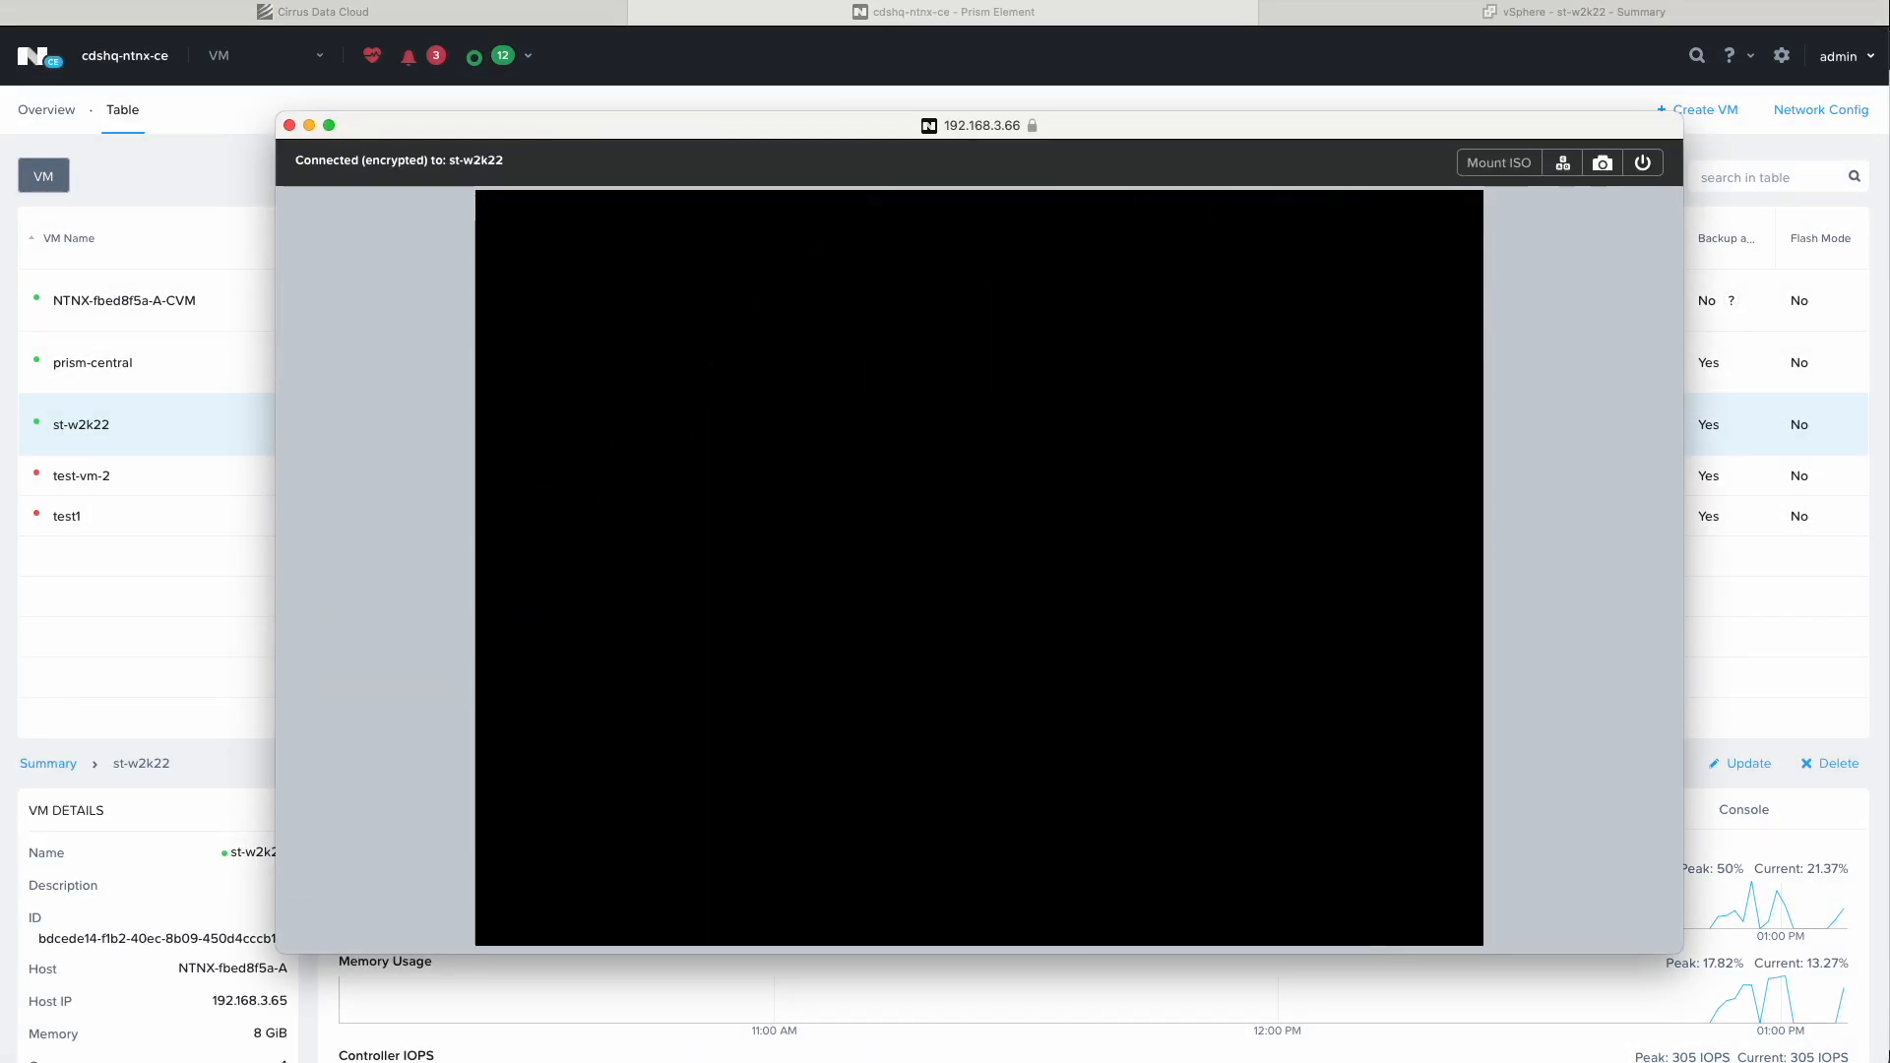
{"action": "left_click", "coordinate": [499, 926]}
{"action": "type", "text": "s"}
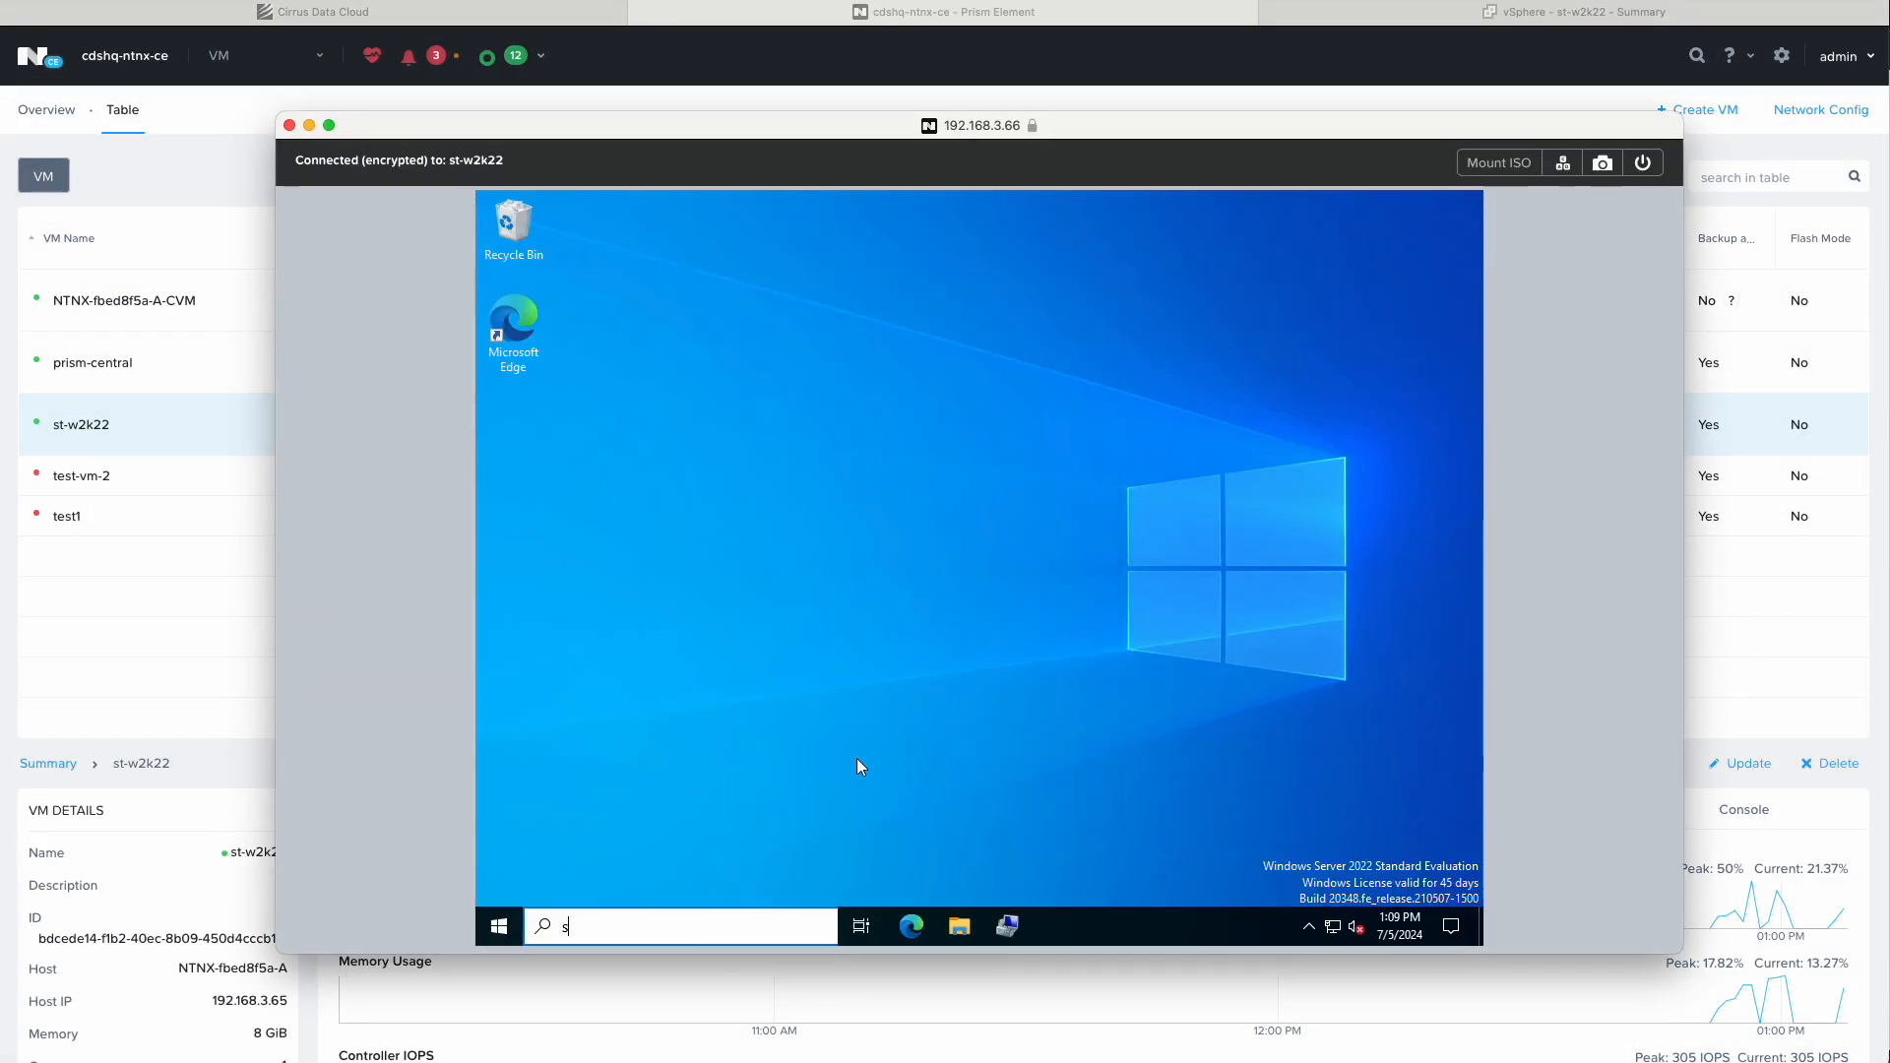
{"action": "type", "text": "ystem"}
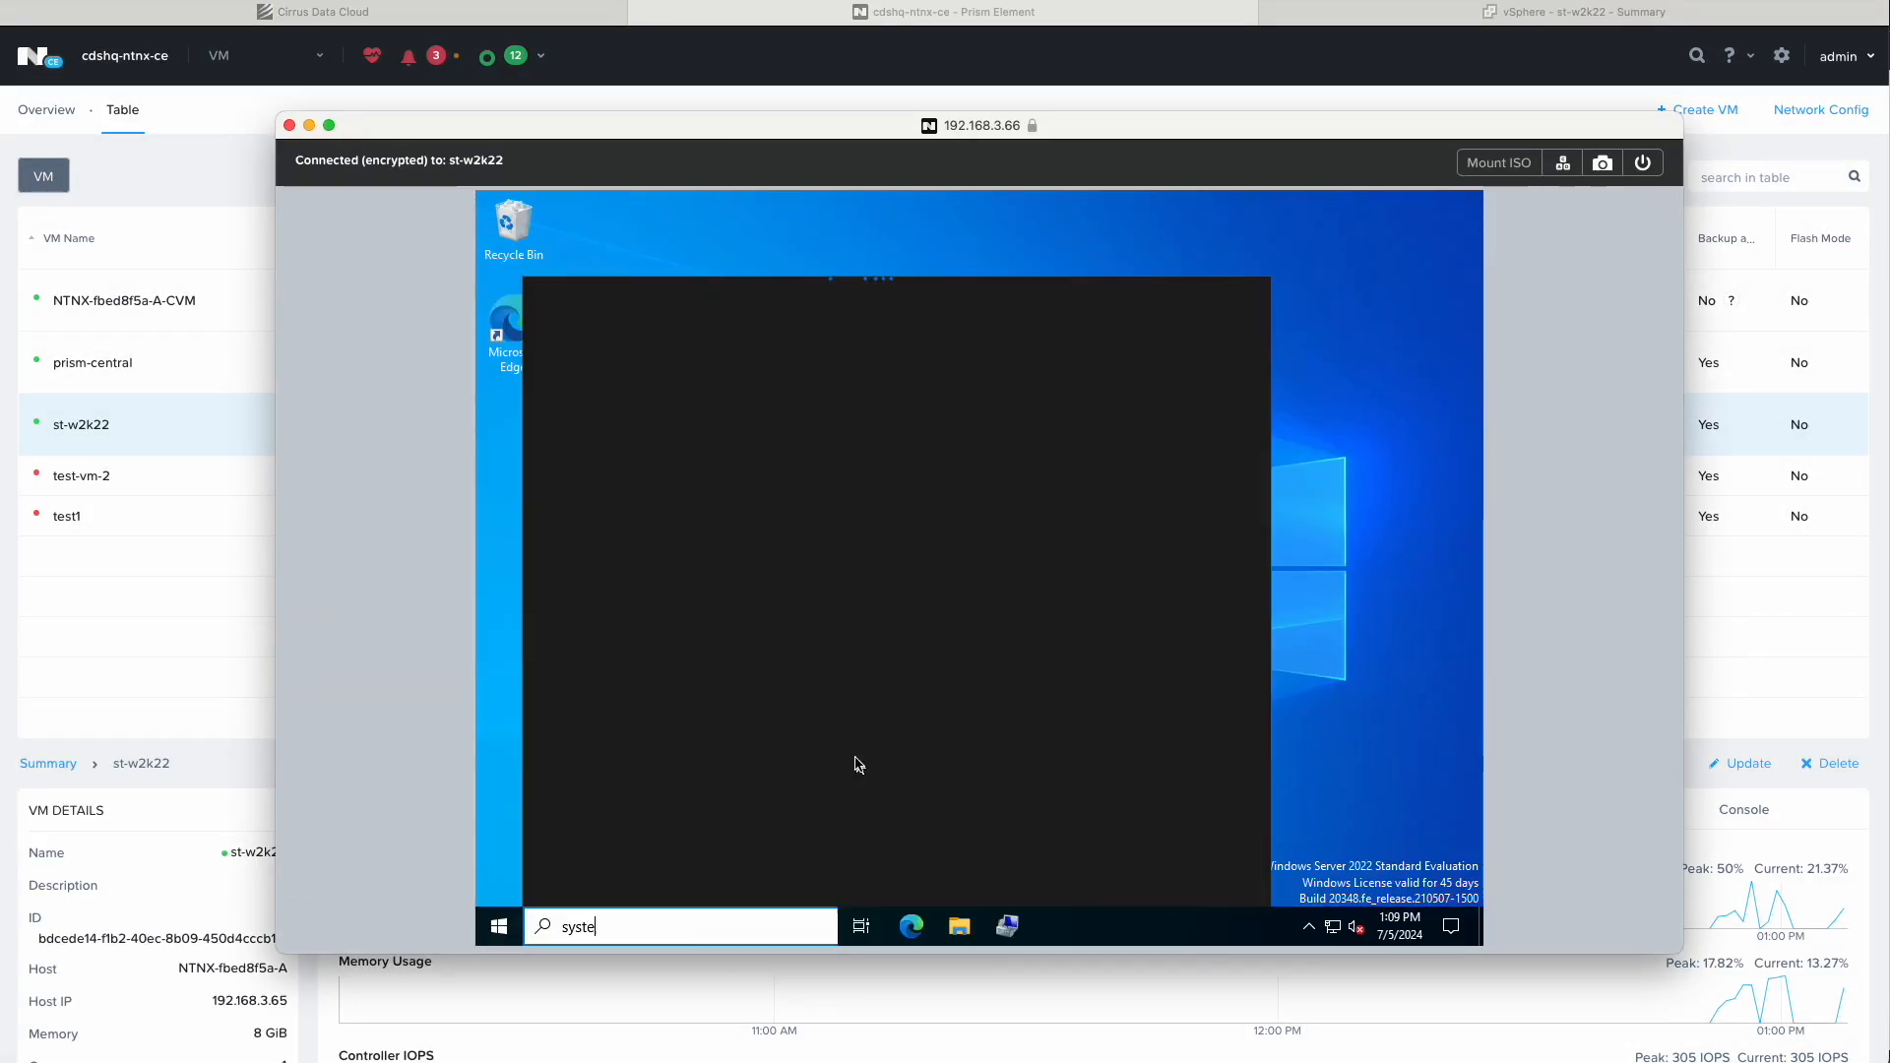
{"action": "left_click", "coordinate": [705, 391]}
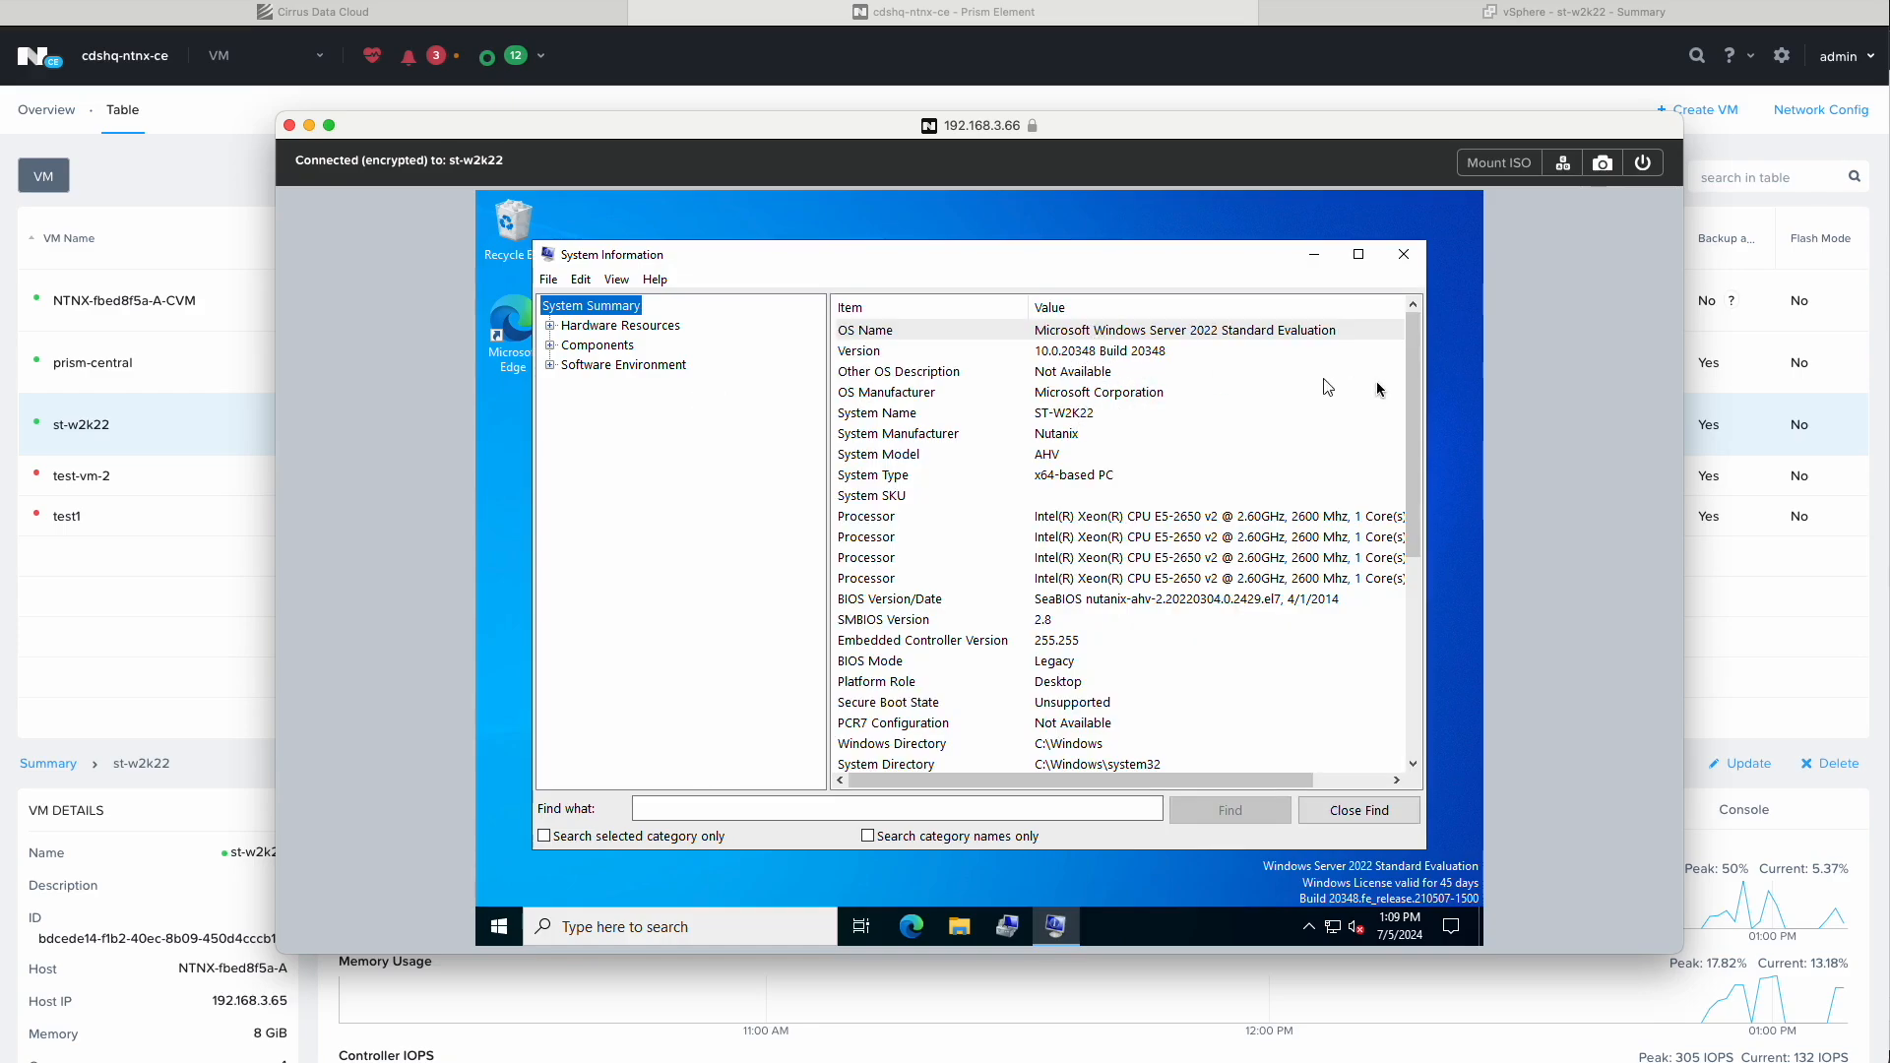
{"action": "left_click", "coordinate": [1162, 434]}
{"action": "left_click", "coordinate": [1162, 456]}
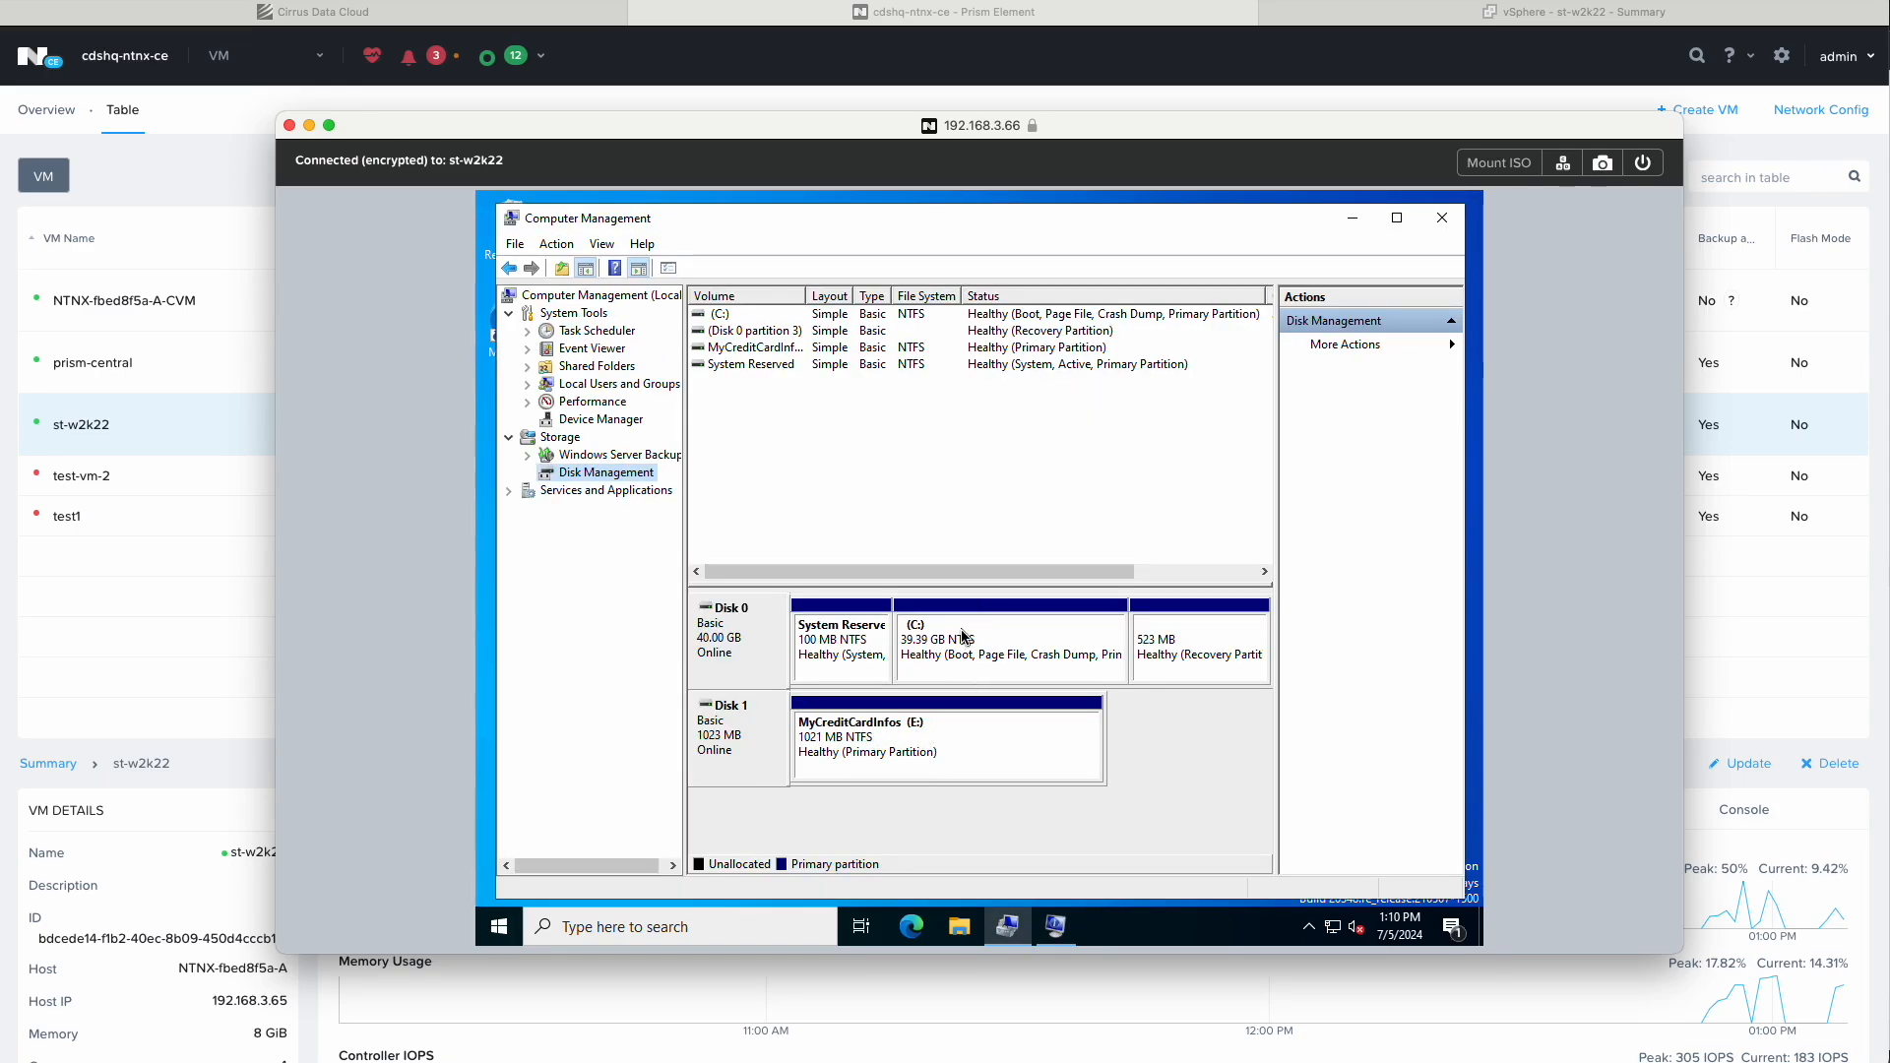
Inspect the properties of Disk 1 in Disk Management, and compare the storage controllers and system devices in Device Manager with the source VM's
{"action": "right_click", "coordinate": [758, 718]}
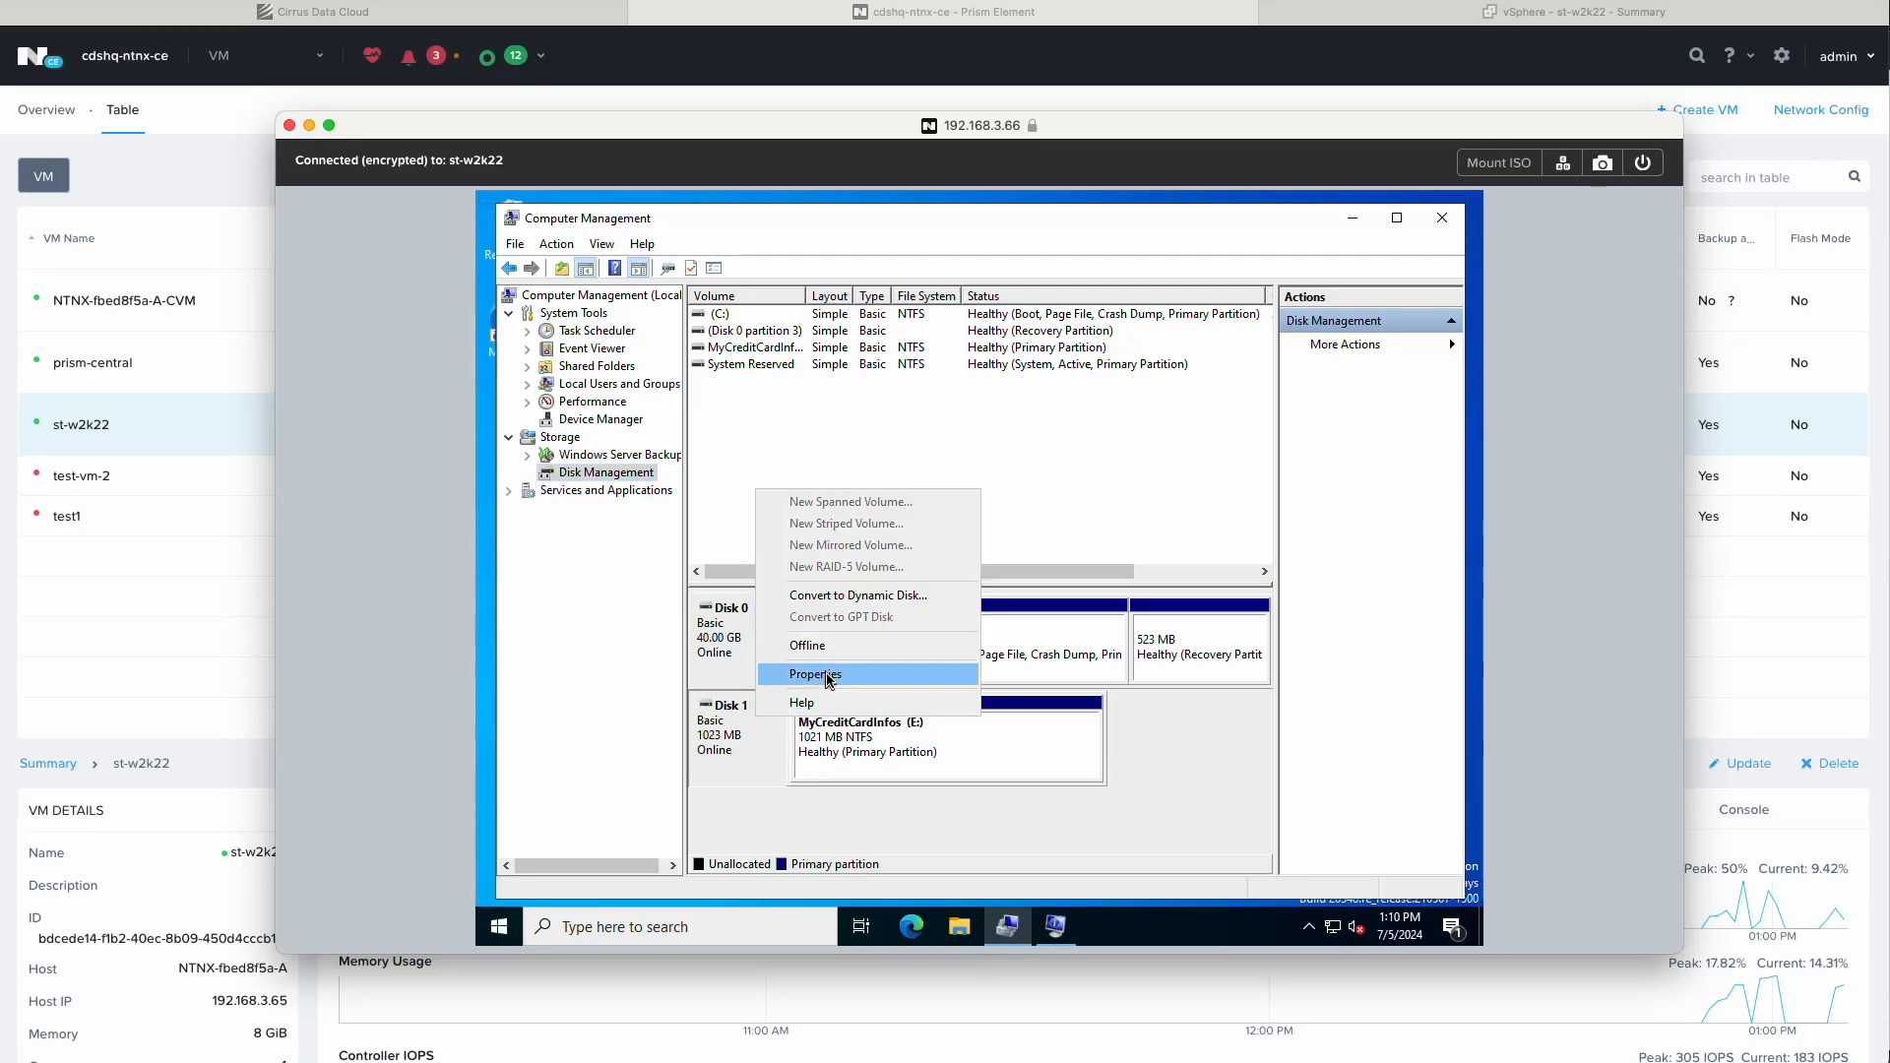
{"action": "left_click", "coordinate": [827, 677]}
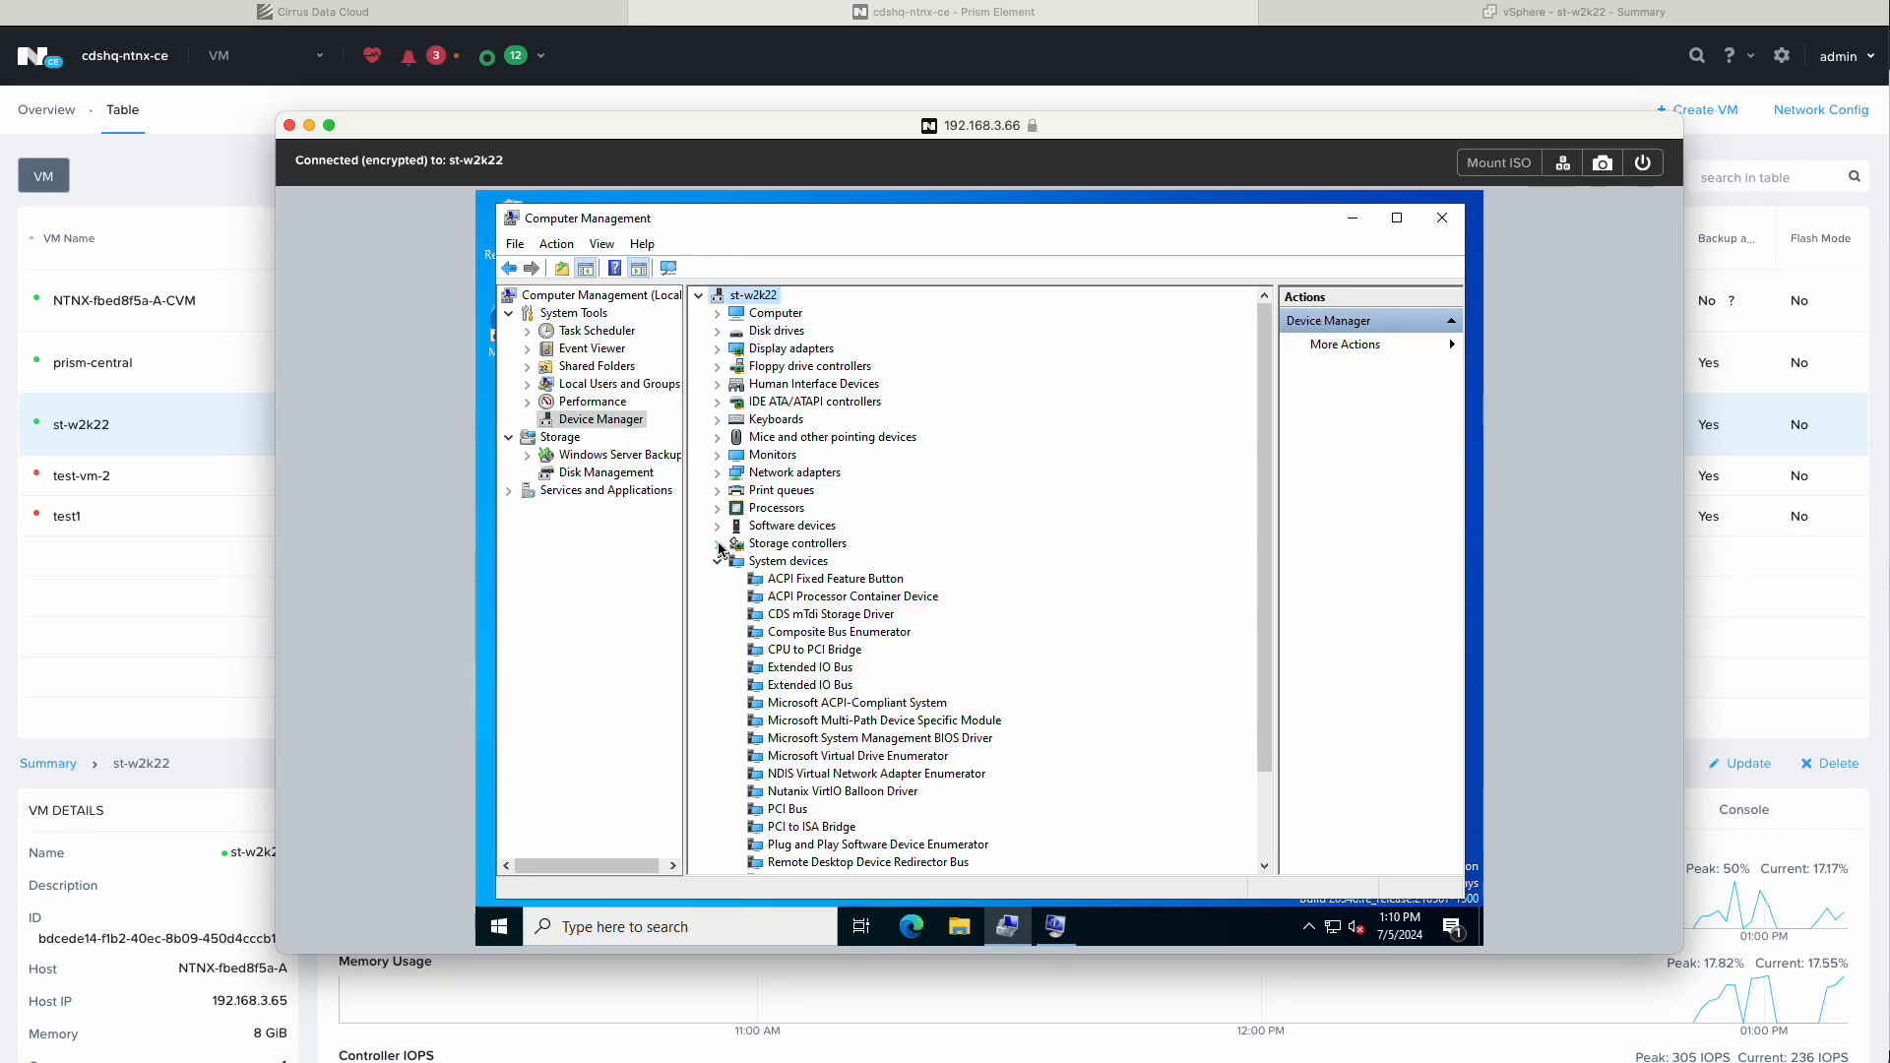
{"action": "left_click", "coordinate": [718, 543]}
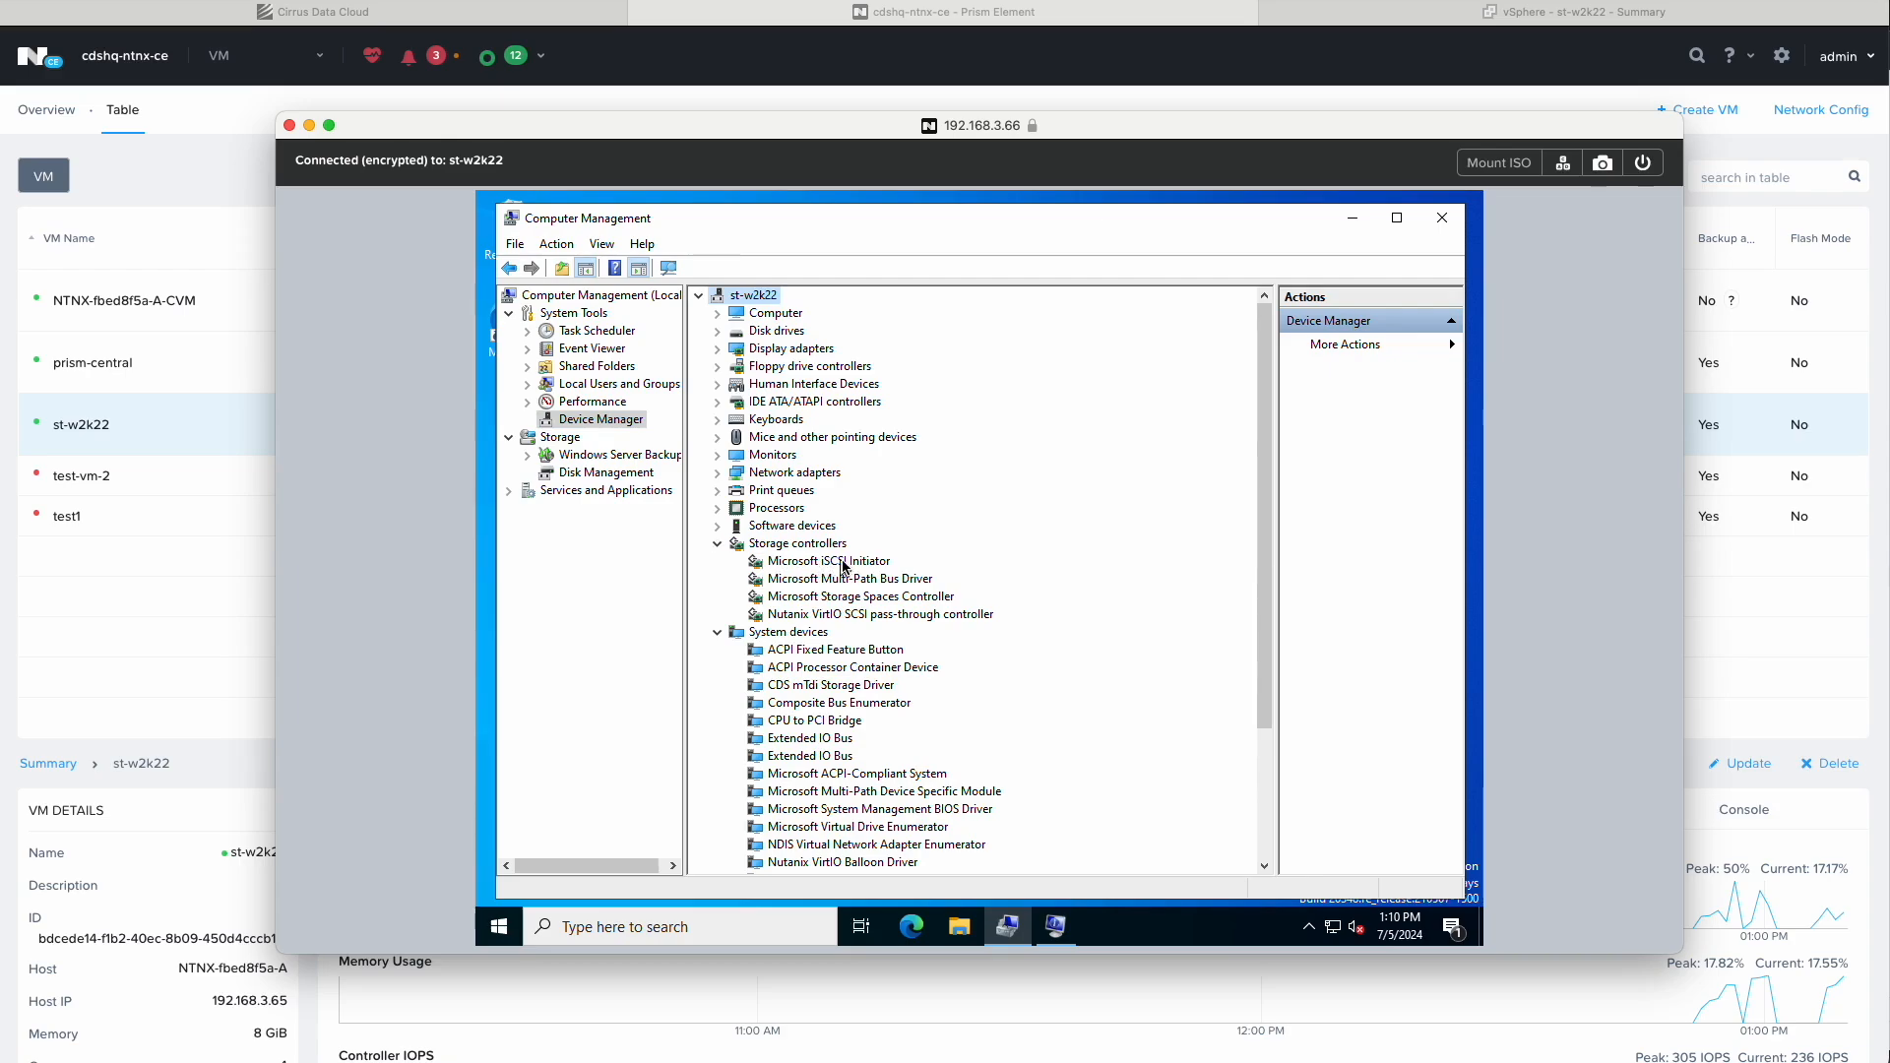
{"action": "left_click", "coordinate": [789, 616]}
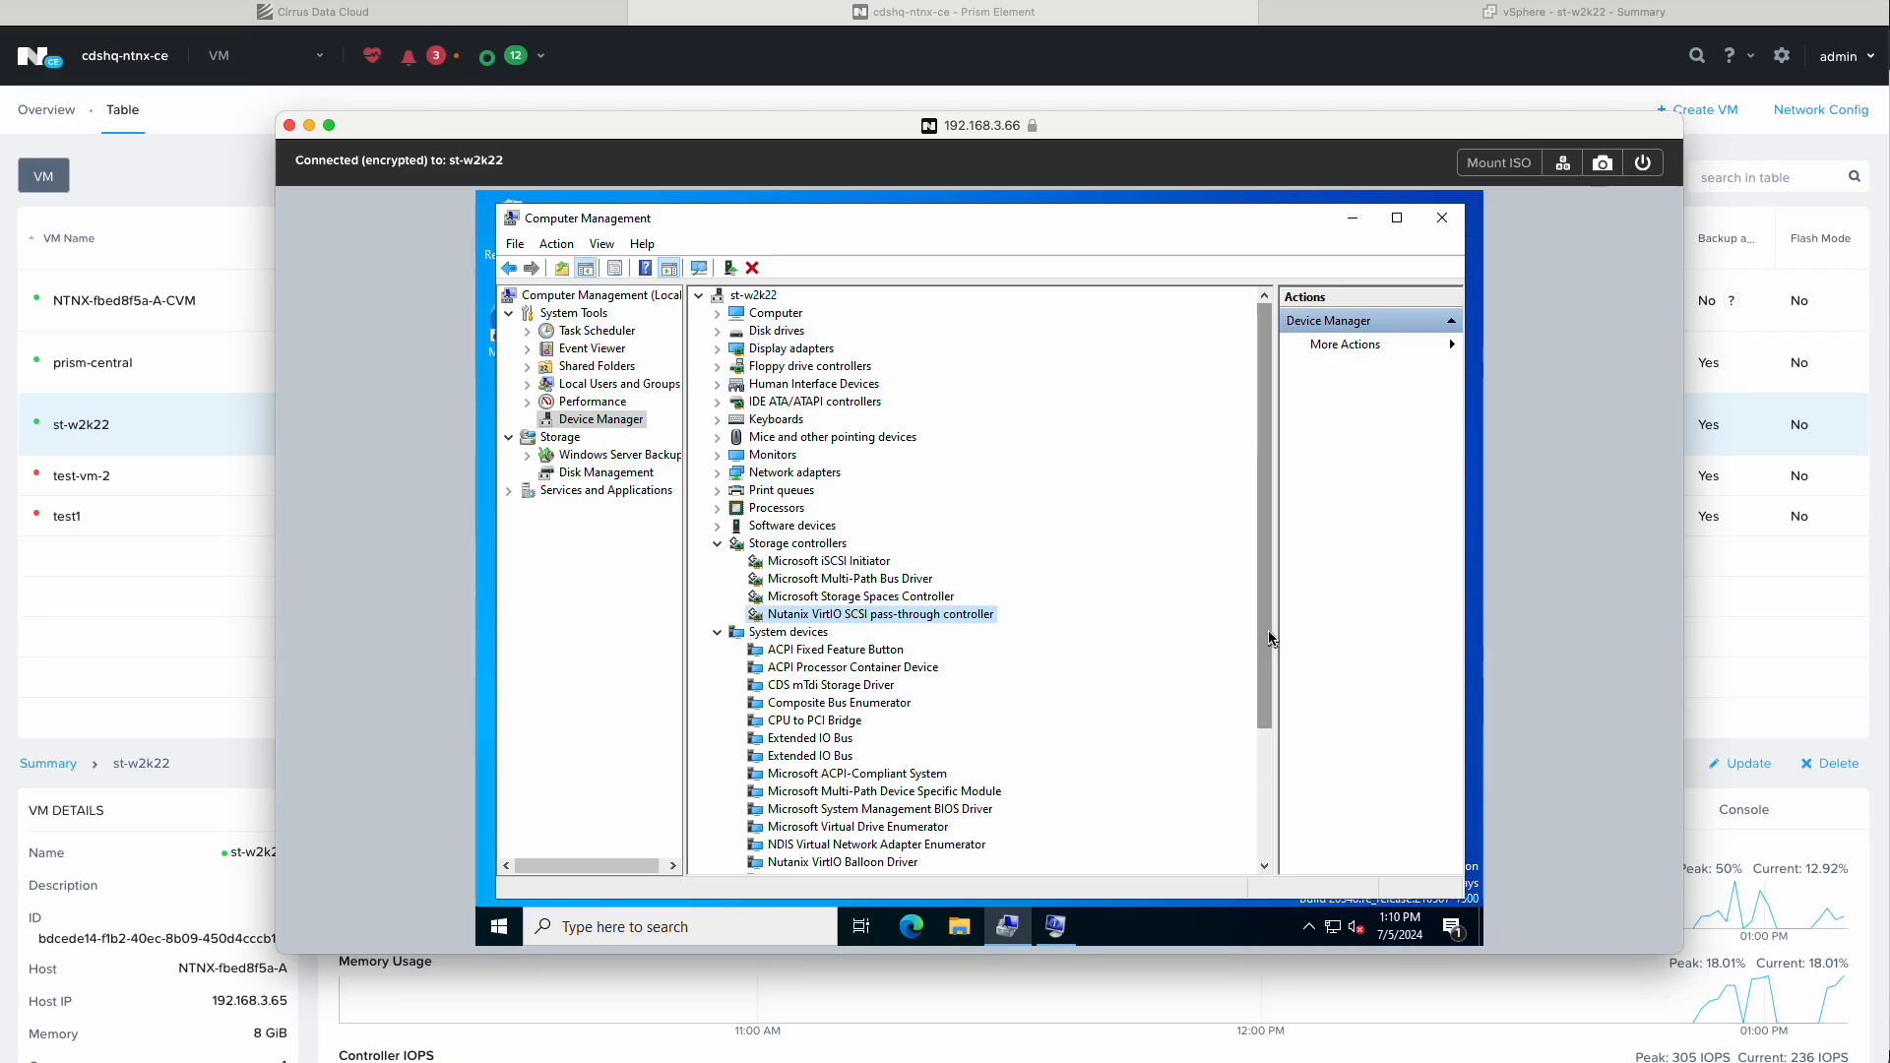
{"action": "left_click_drag", "start_coordinate": [1270, 638], "coordinate": [1253, 718]}
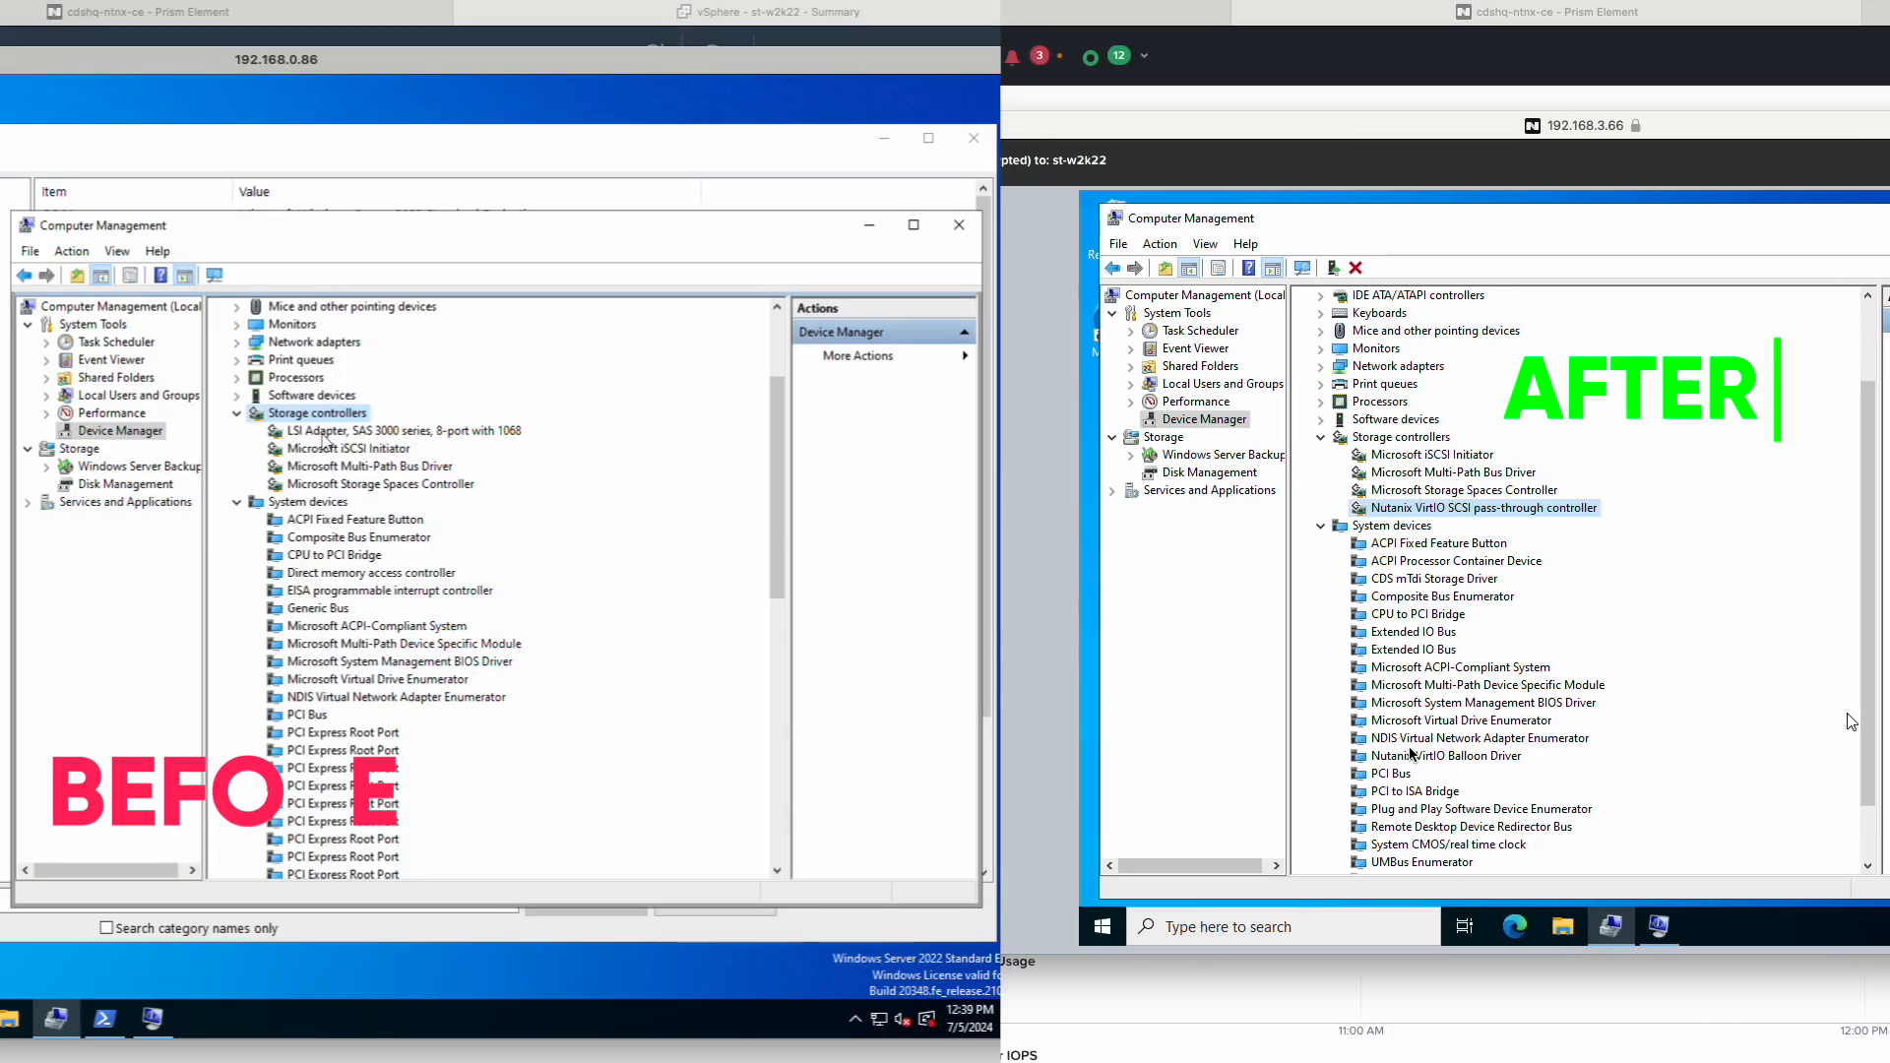
{"action": "left_click", "coordinate": [392, 436]}
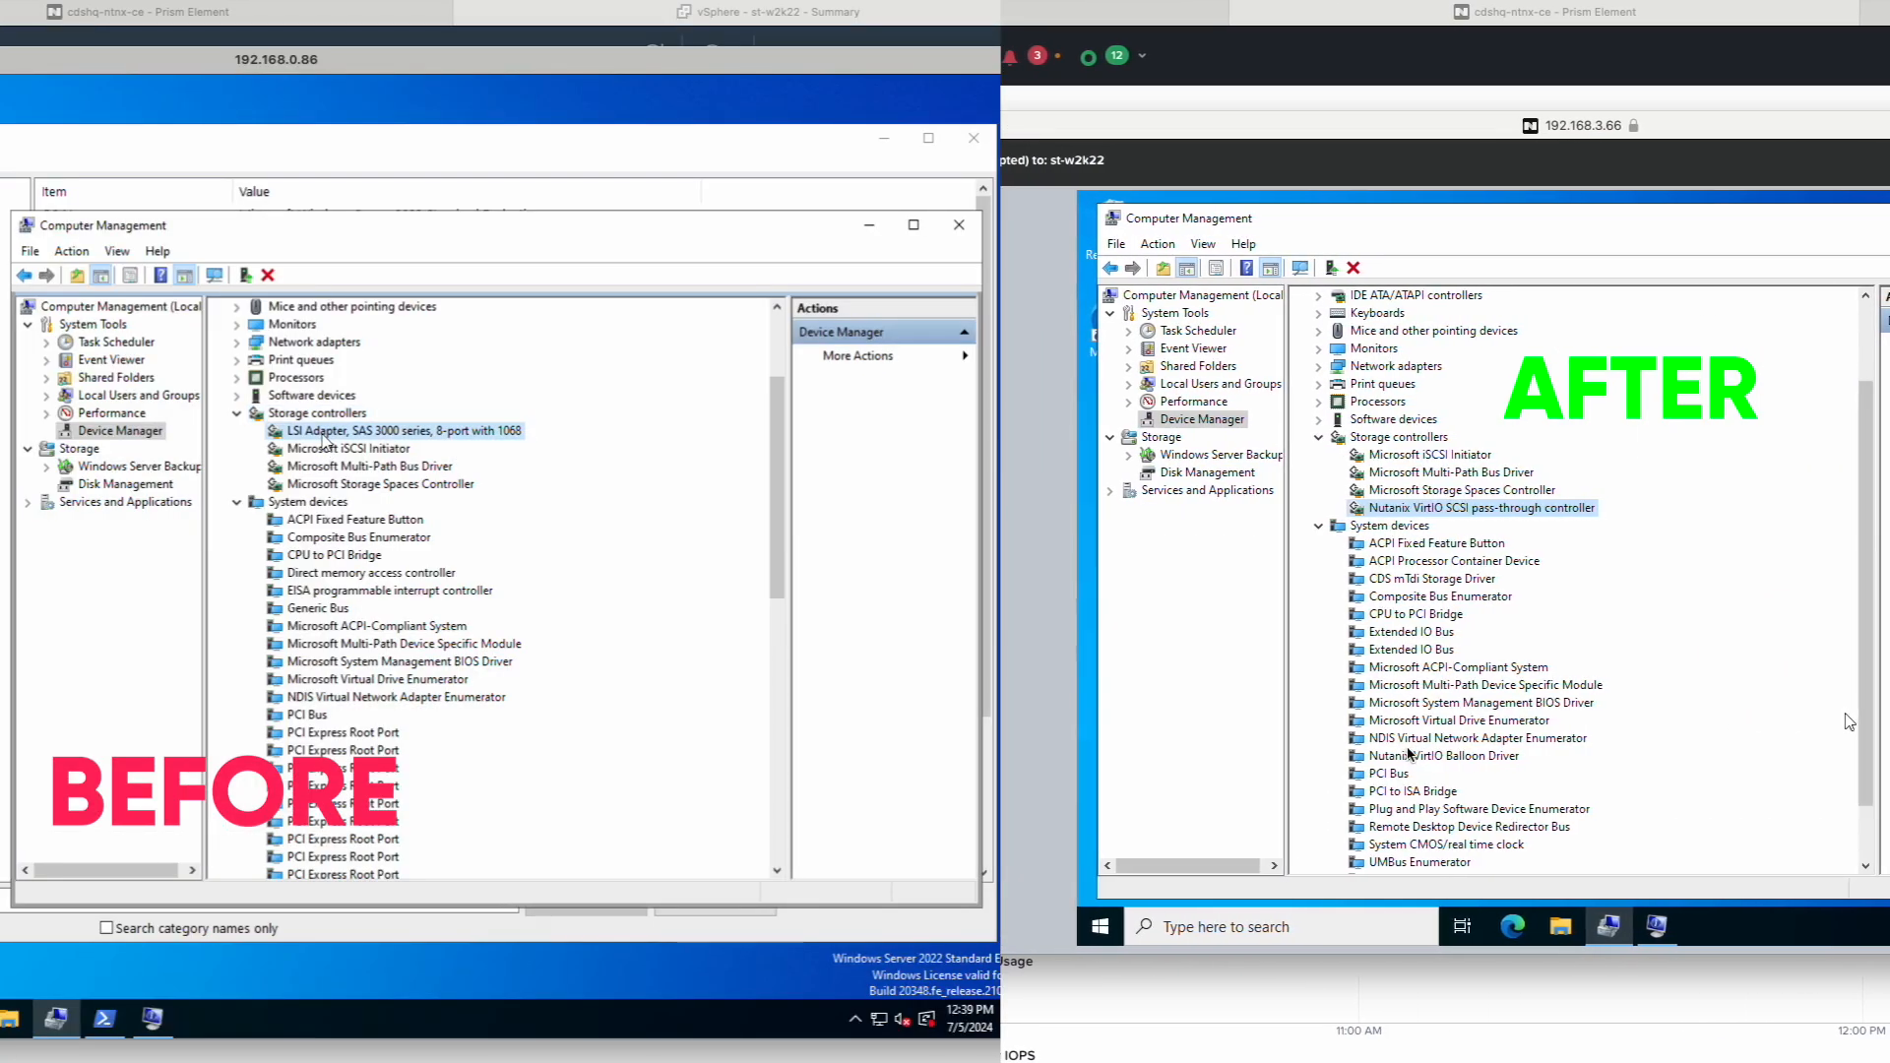
{"action": "left_click", "coordinate": [397, 451]}
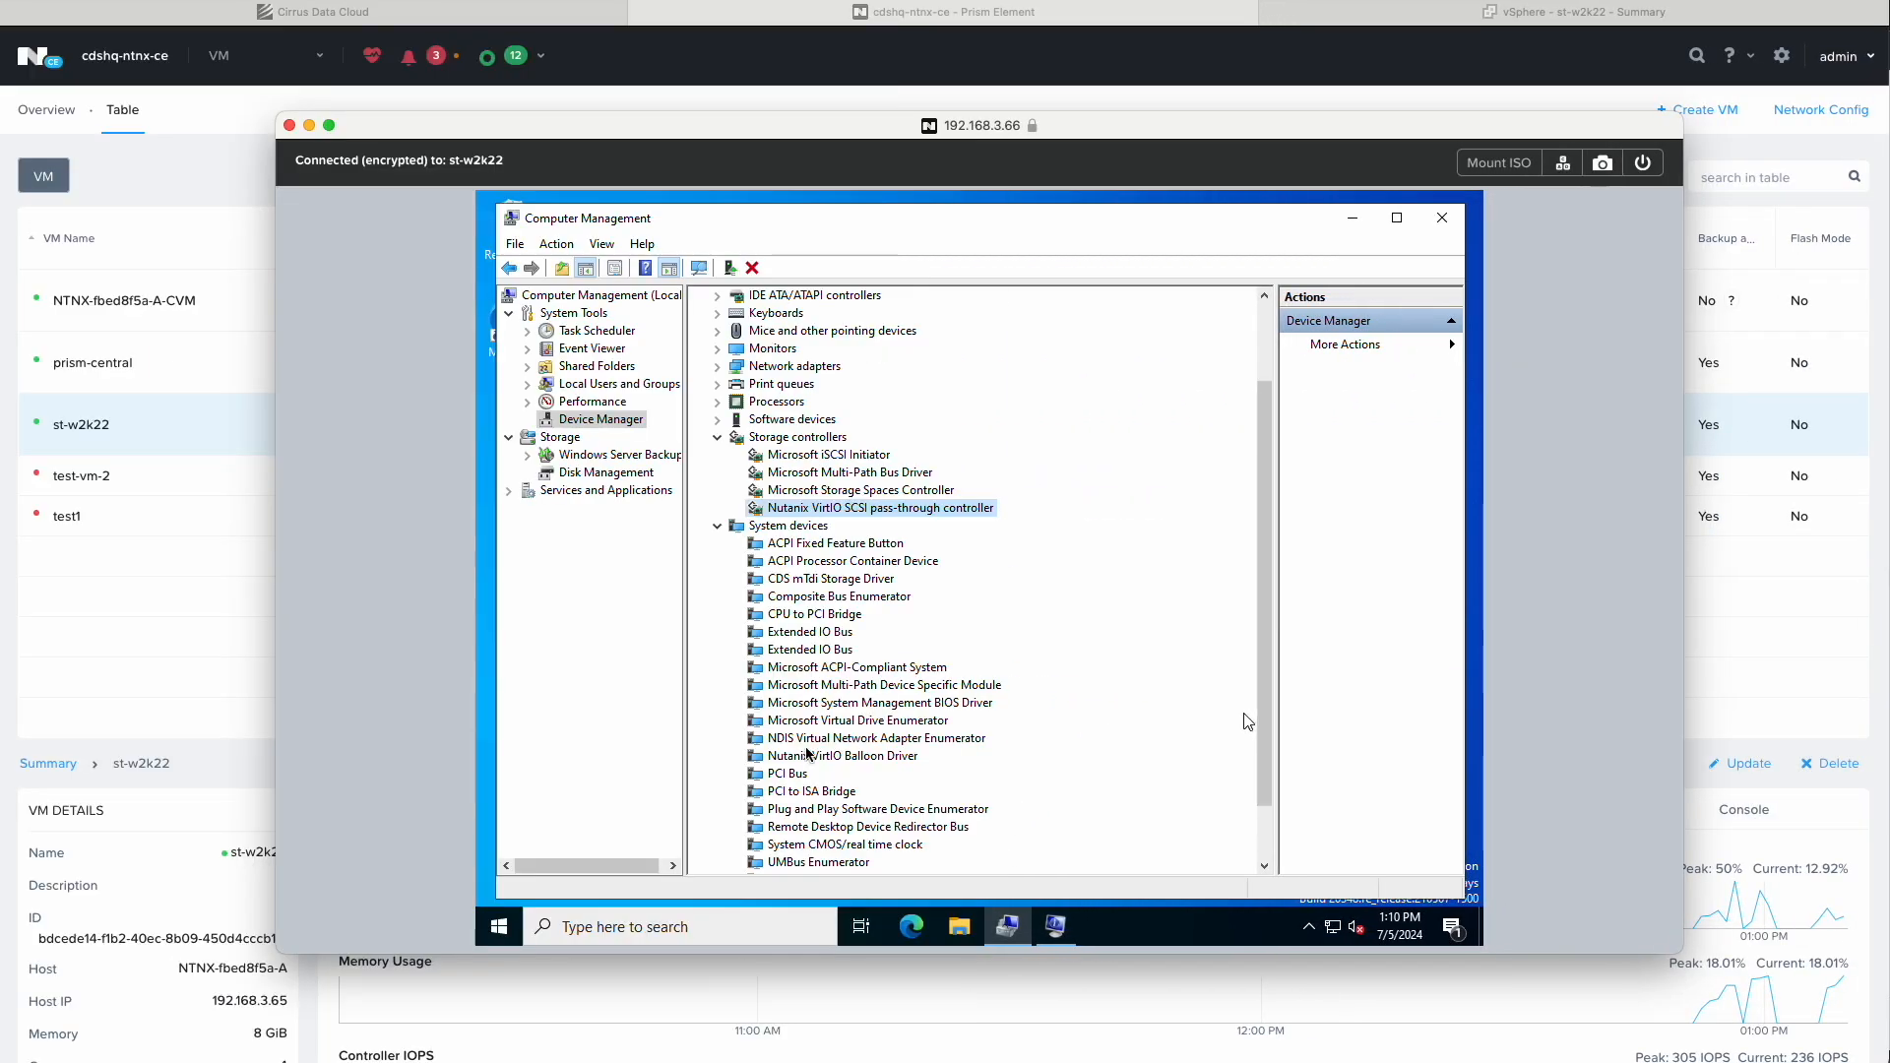
{"action": "left_click", "coordinate": [807, 755]}
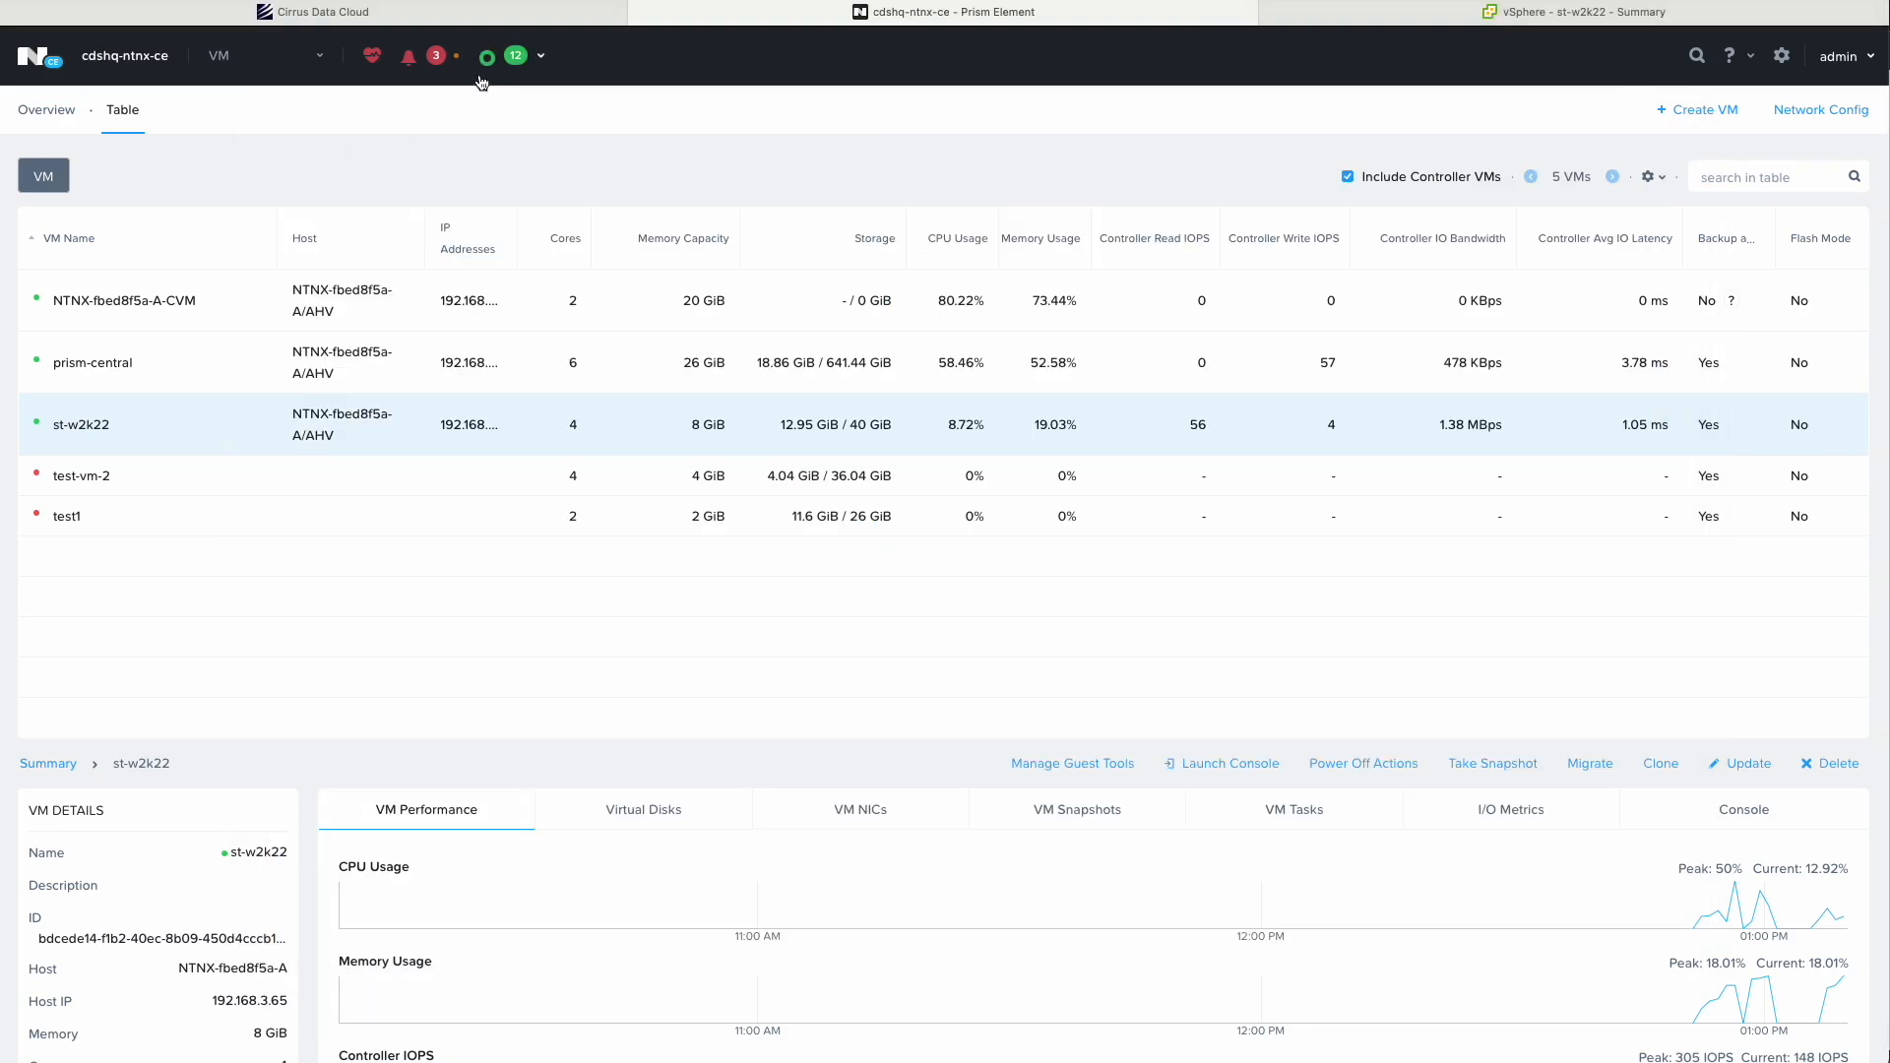
Review the recent tasks run for st-w2k22 in Prism Element, down to the VM creation task
{"action": "left_click", "coordinate": [516, 55]}
{"action": "scroll", "coordinate": [630, 295], "scroll_direction": "down", "scroll_amount": 3}
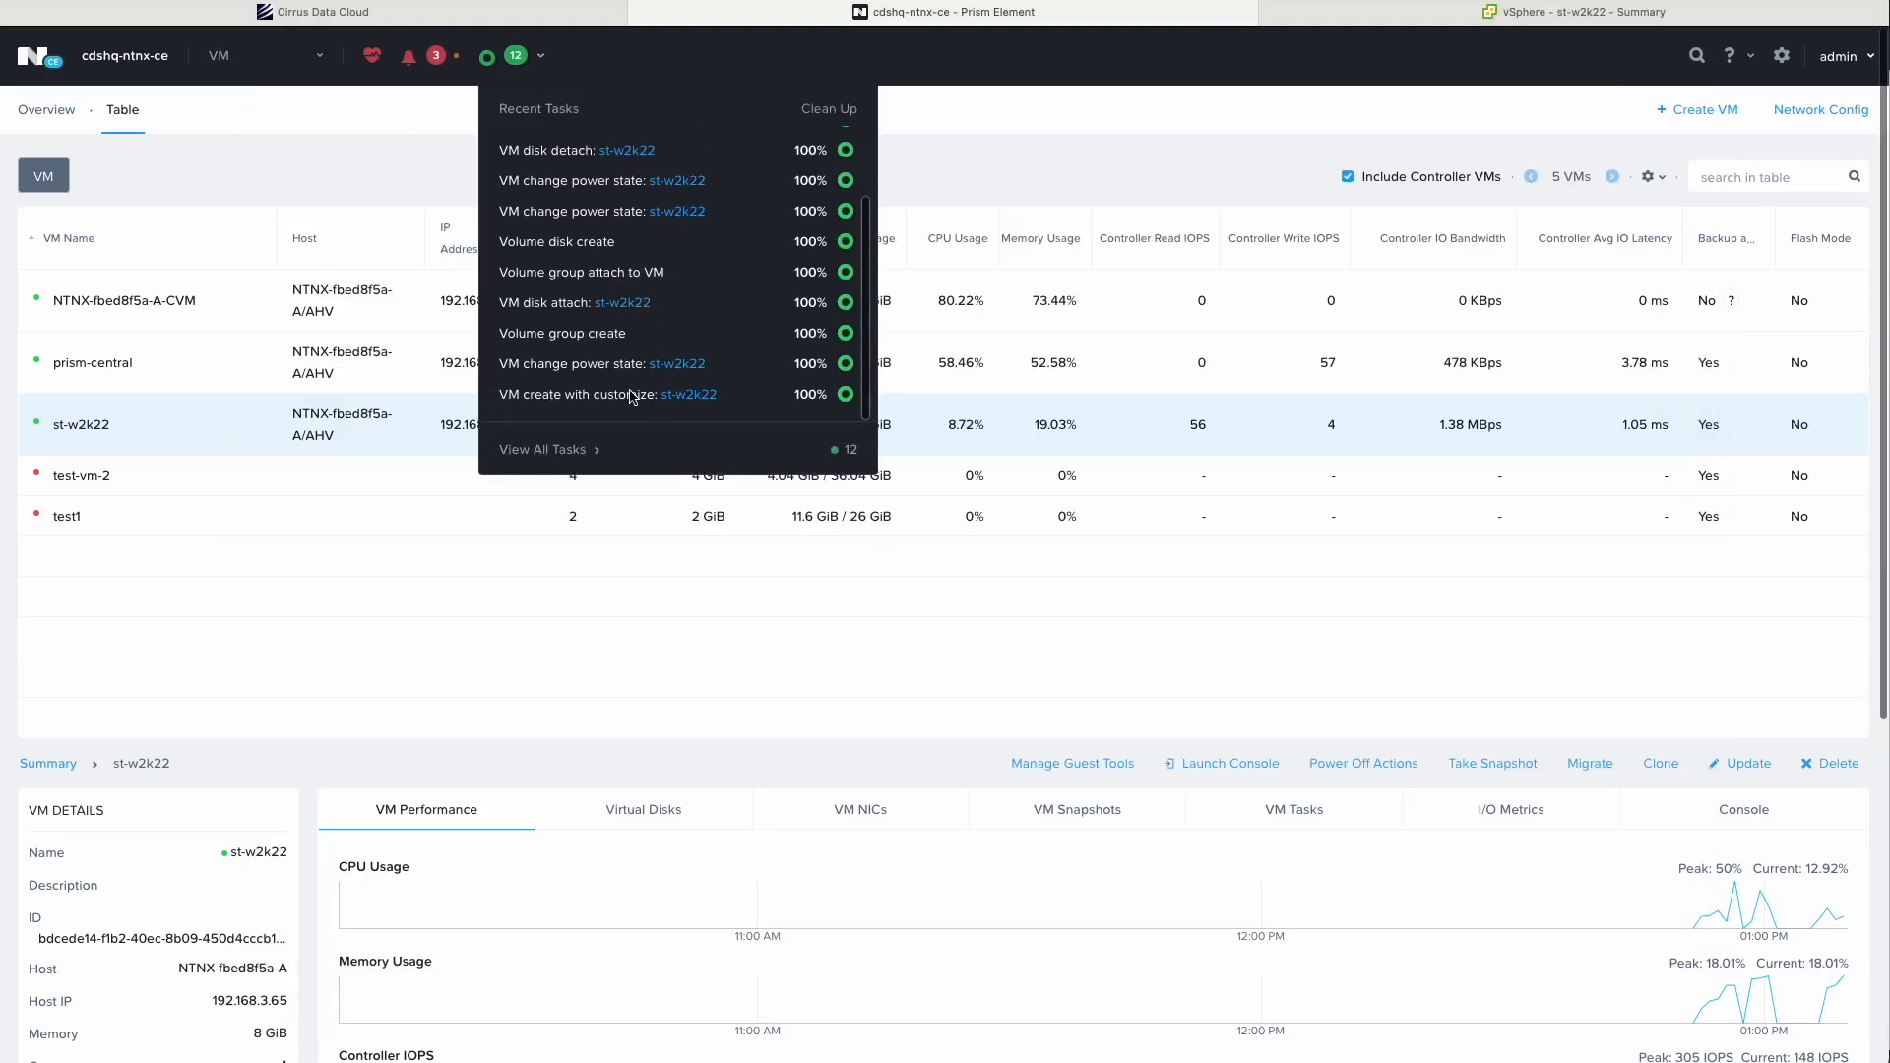
{"action": "scroll", "coordinate": [631, 395], "scroll_direction": "up", "scroll_amount": 3}
Switch to Cirrus Data Cloud, save the cdshq-nutanix integration verified from st-ubuntu20-01, and close the connection result after checking the cluster name and version
{"action": "left_click", "coordinate": [455, 14]}
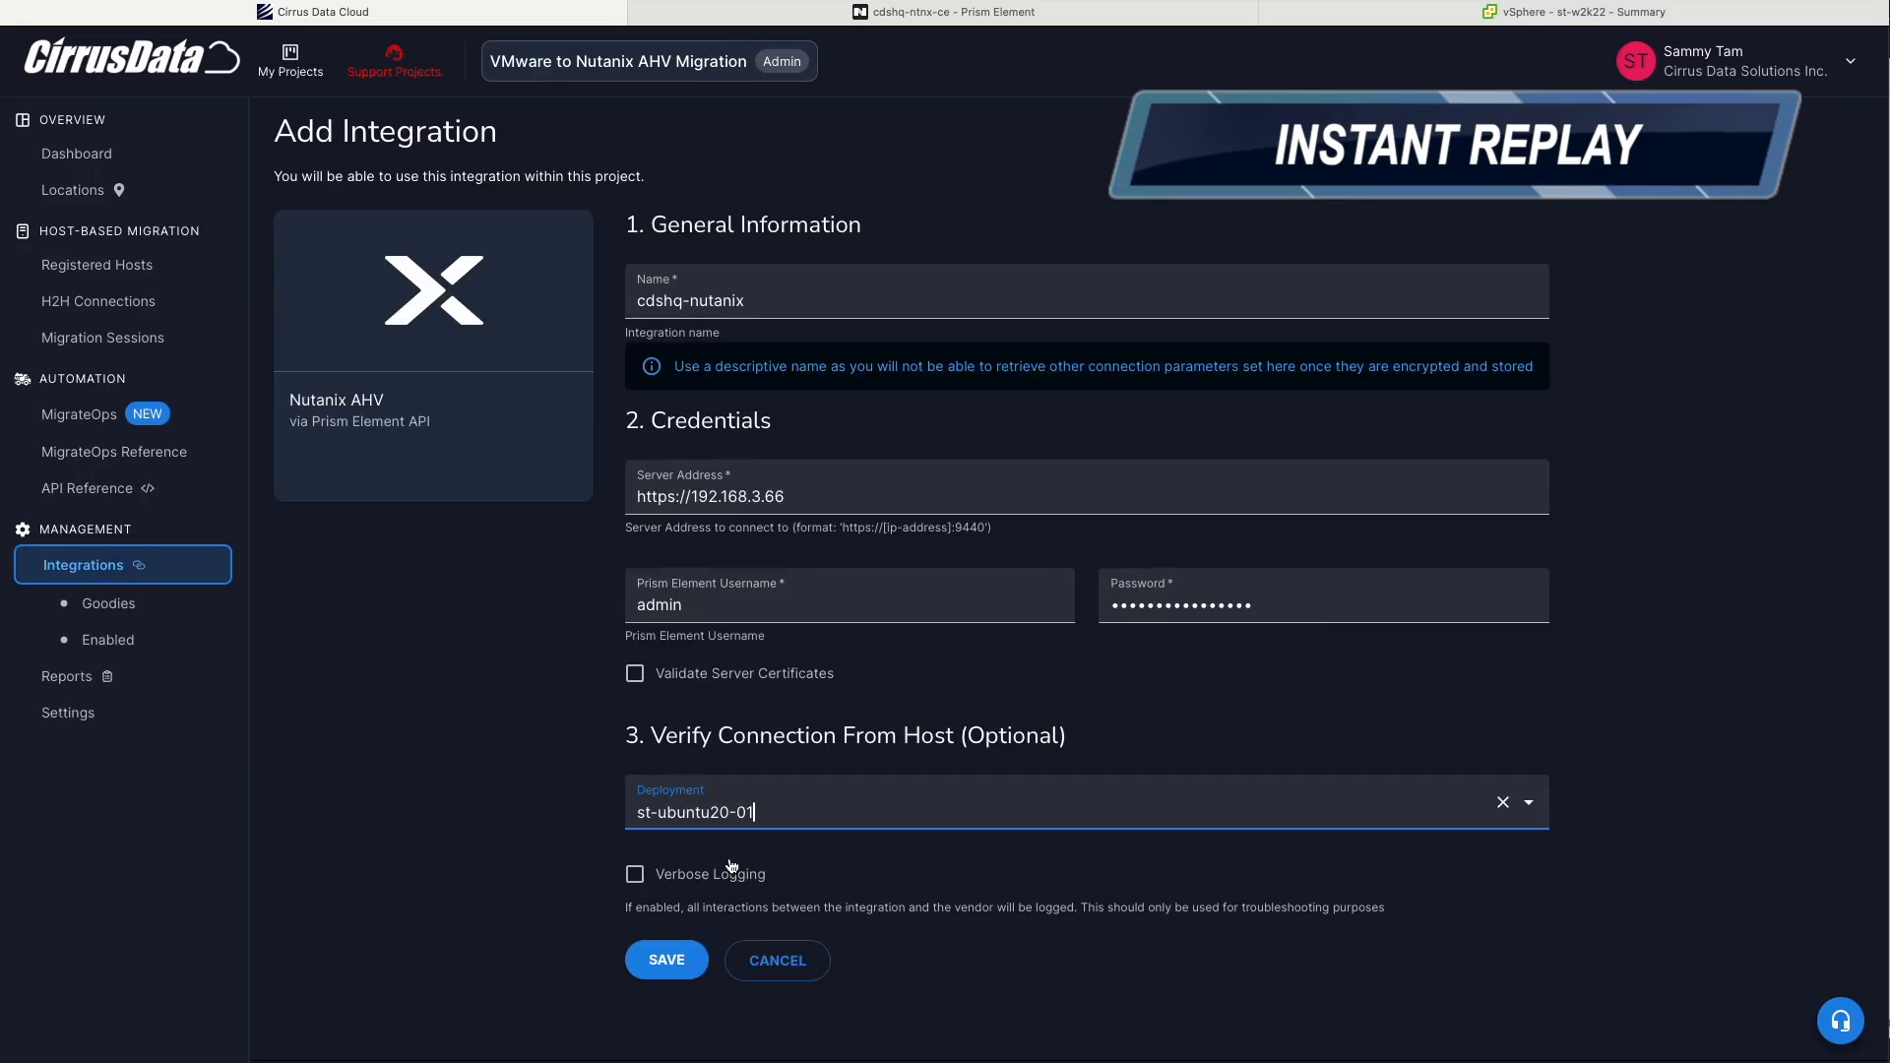
{"action": "left_click", "coordinate": [667, 959]}
{"action": "left_click_drag", "start_coordinate": [763, 553], "coordinate": [866, 555]}
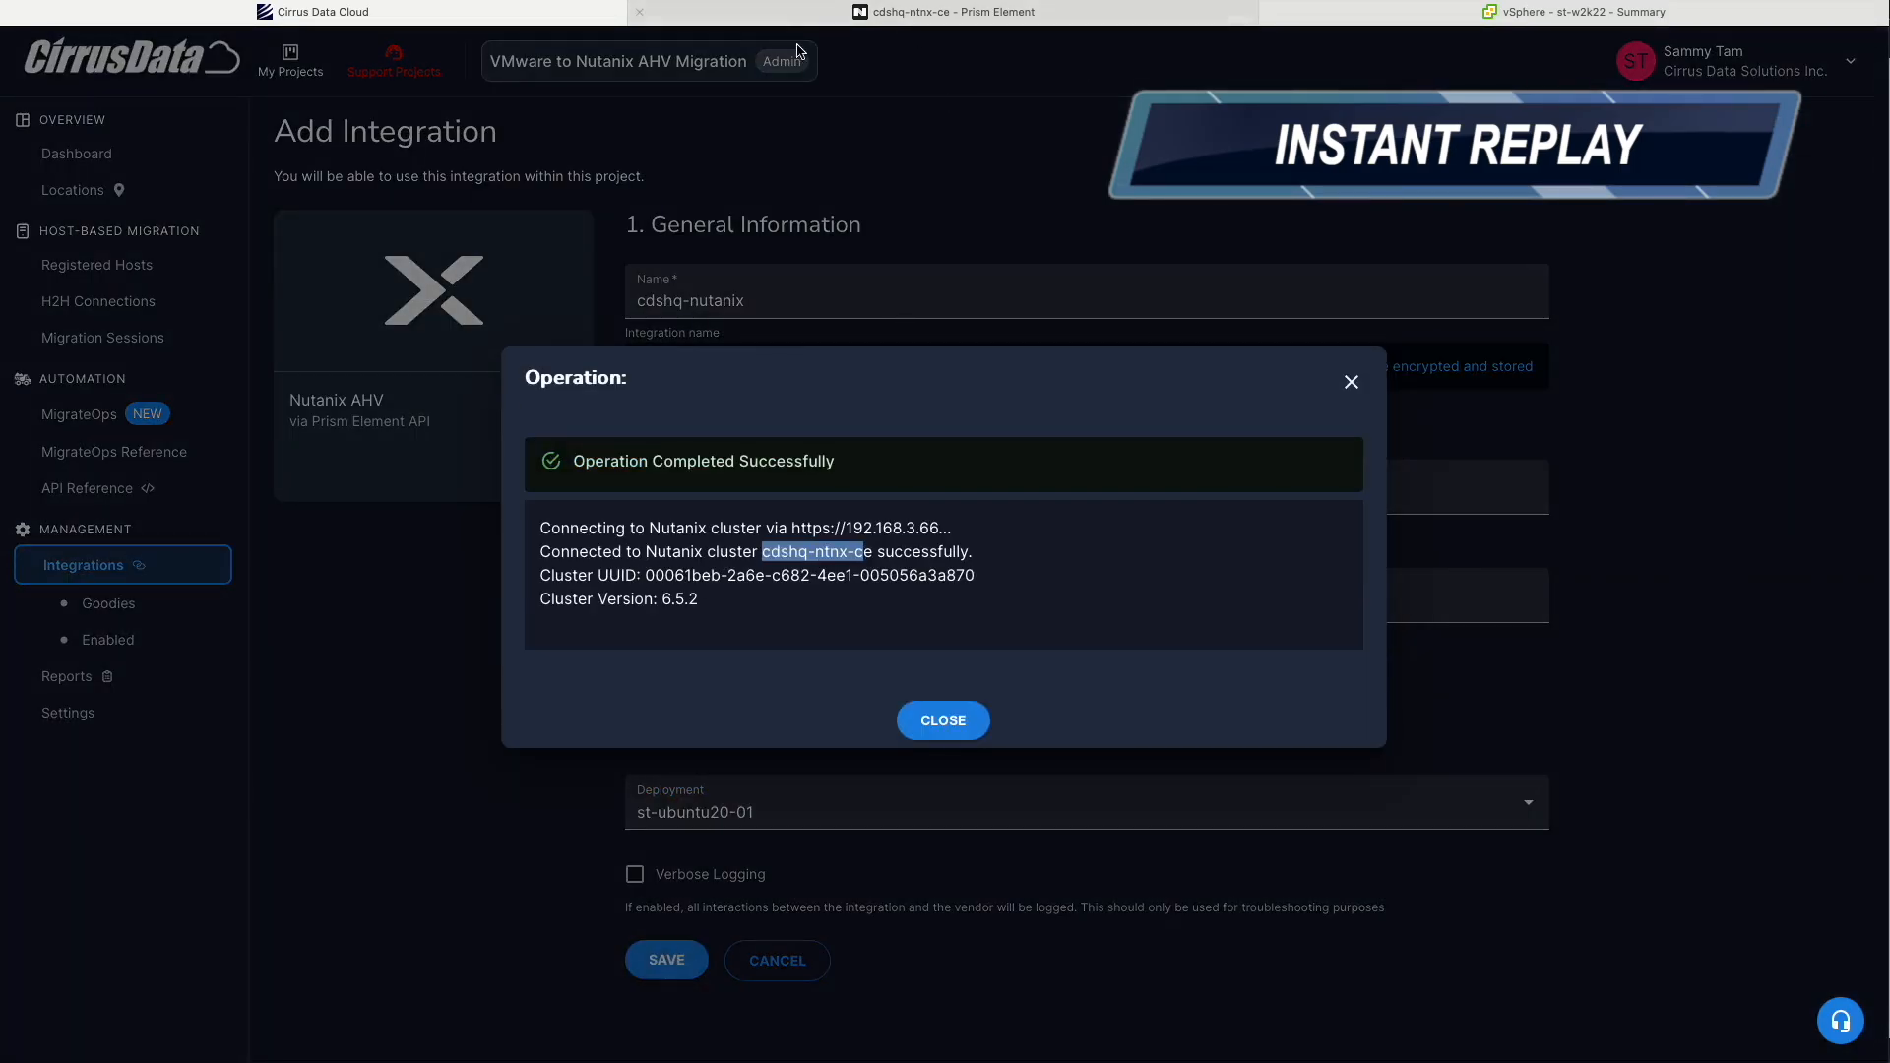
{"action": "left_click", "coordinate": [708, 599]}
{"action": "left_click", "coordinate": [943, 720]}
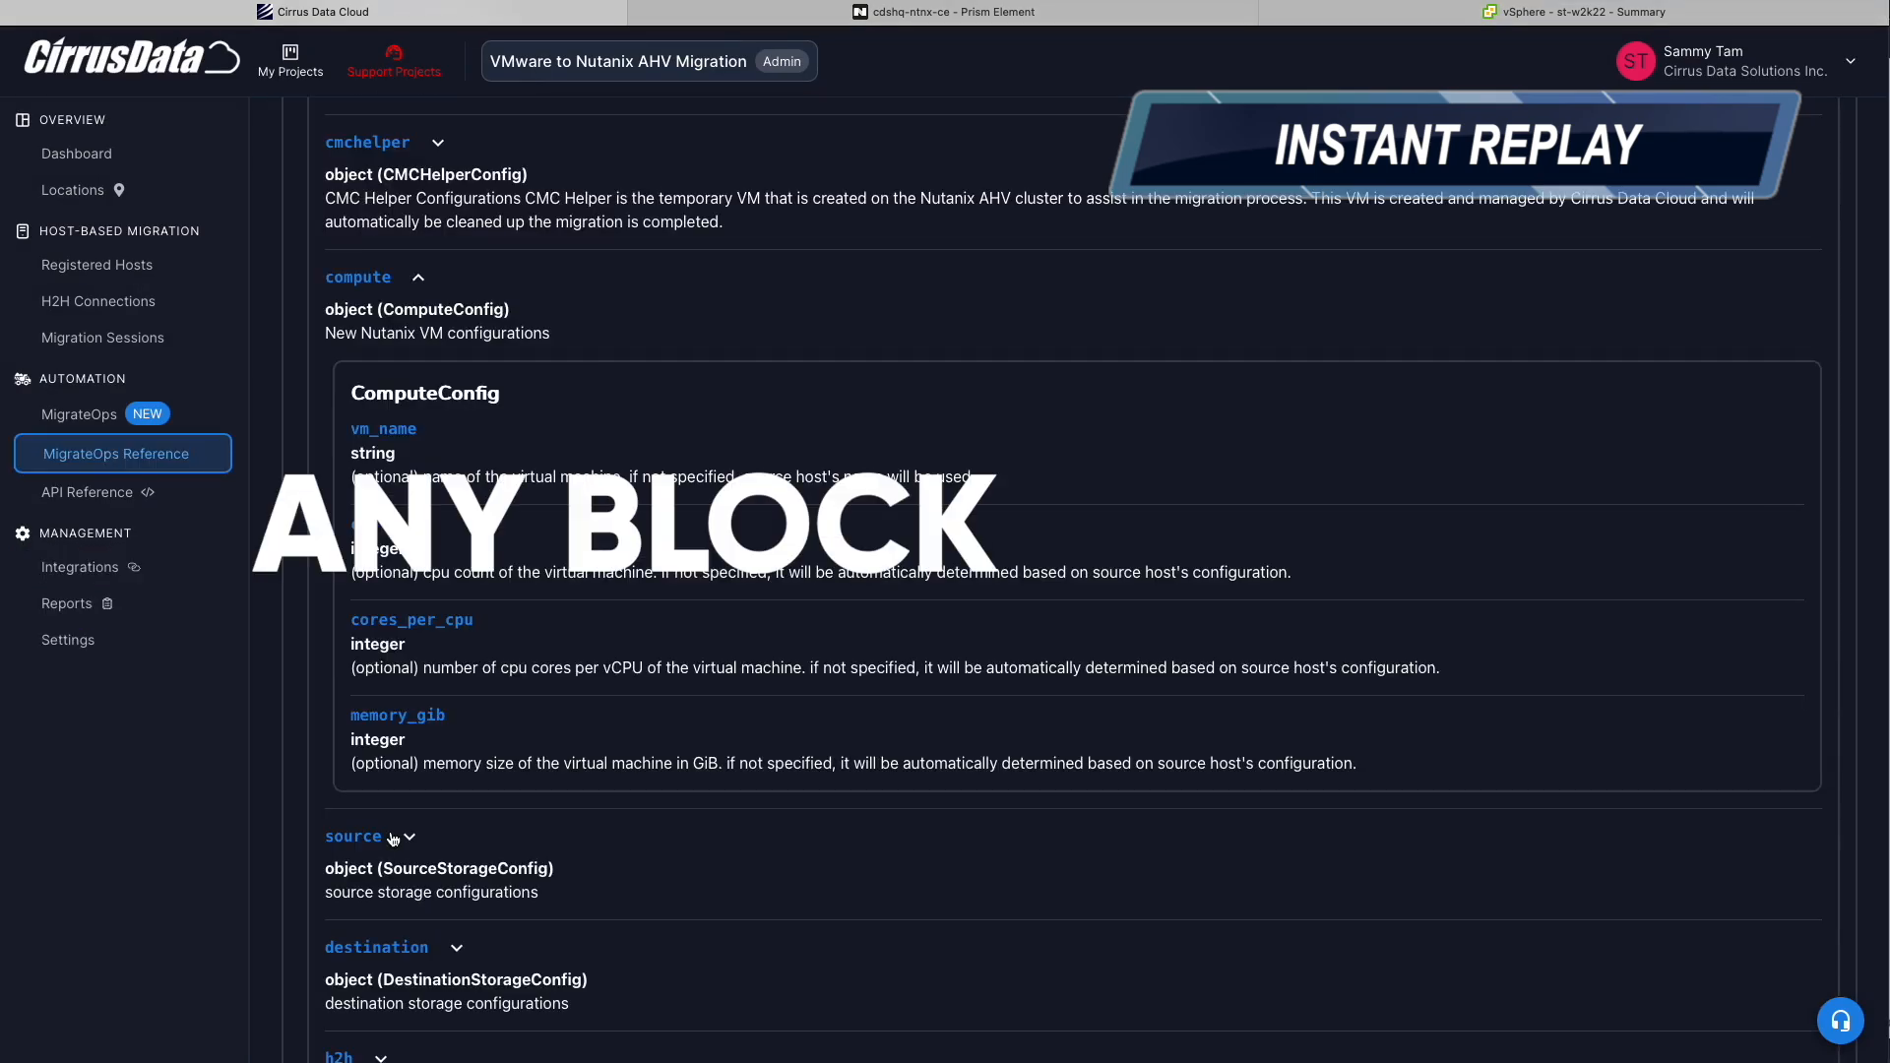
Examine the source storage configuration options in the MigrateOps Reference and collapse the section again
{"action": "left_click", "coordinate": [393, 837]}
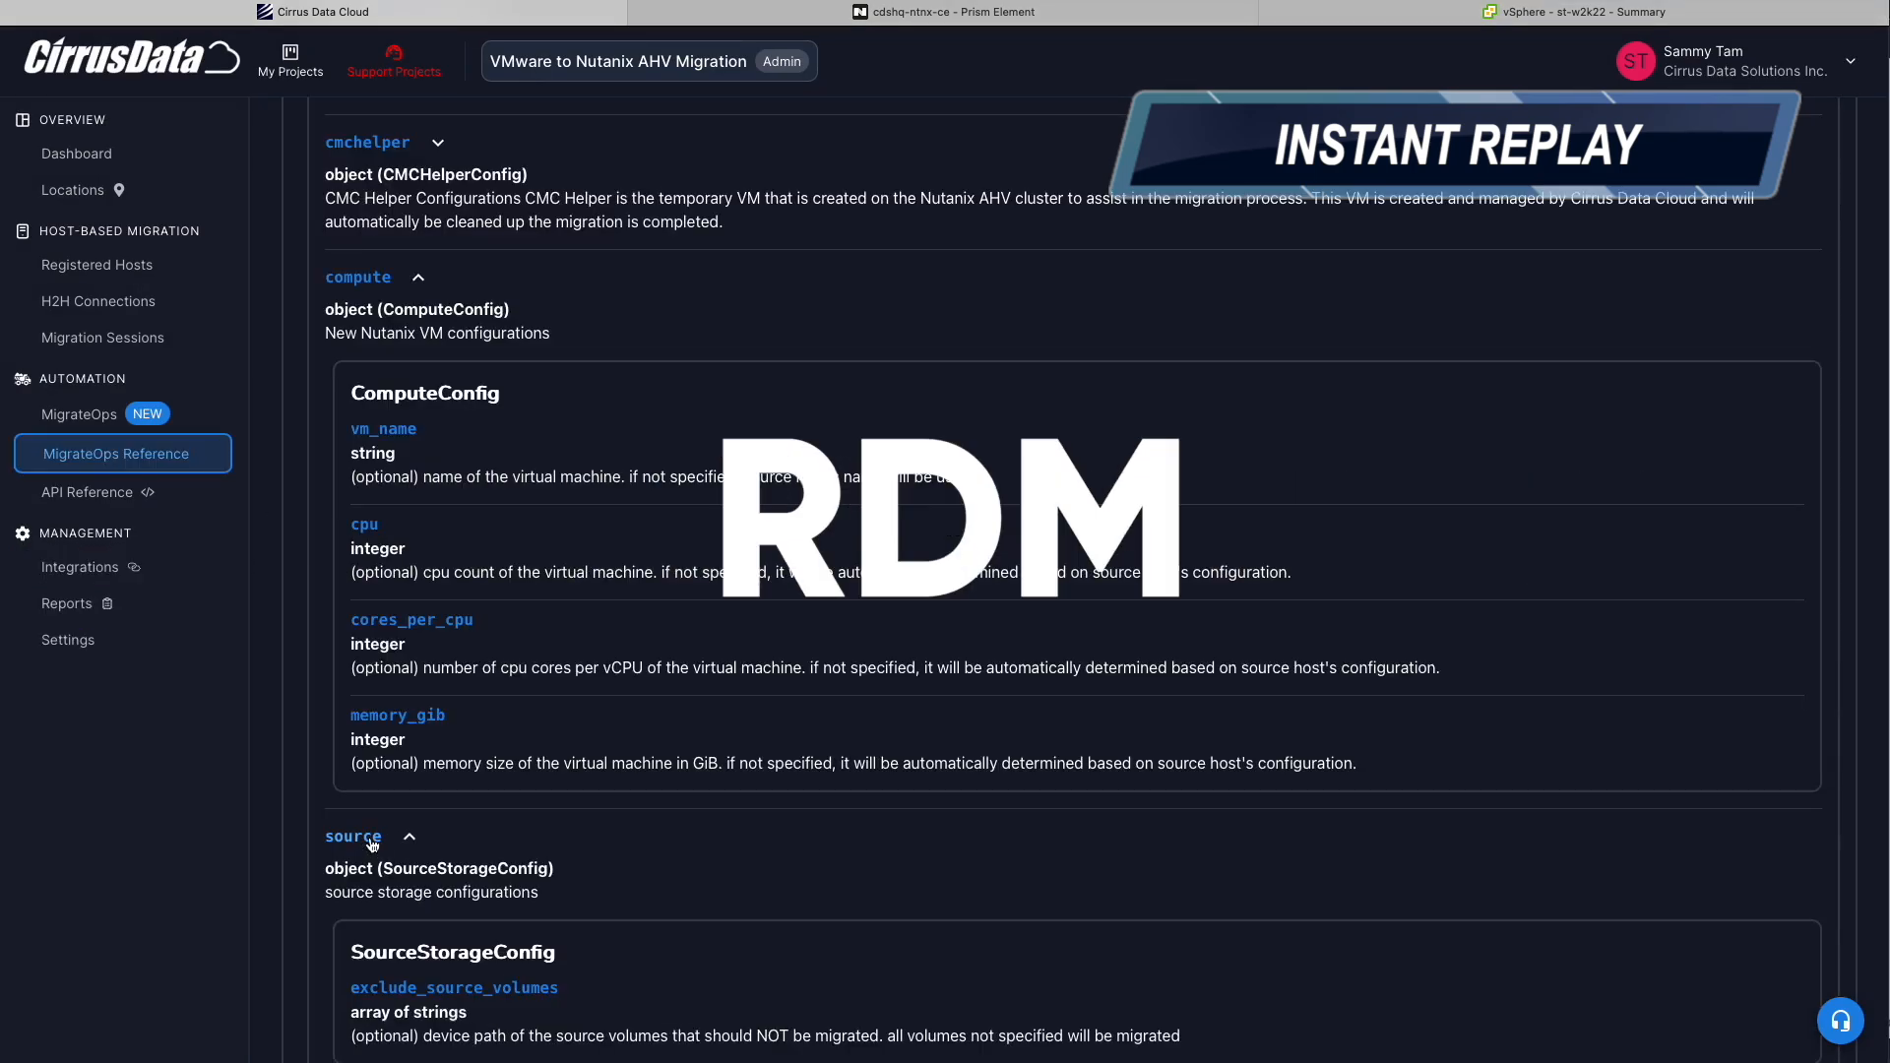
{"action": "scroll", "coordinate": [391, 851], "scroll_direction": "down", "scroll_amount": 5}
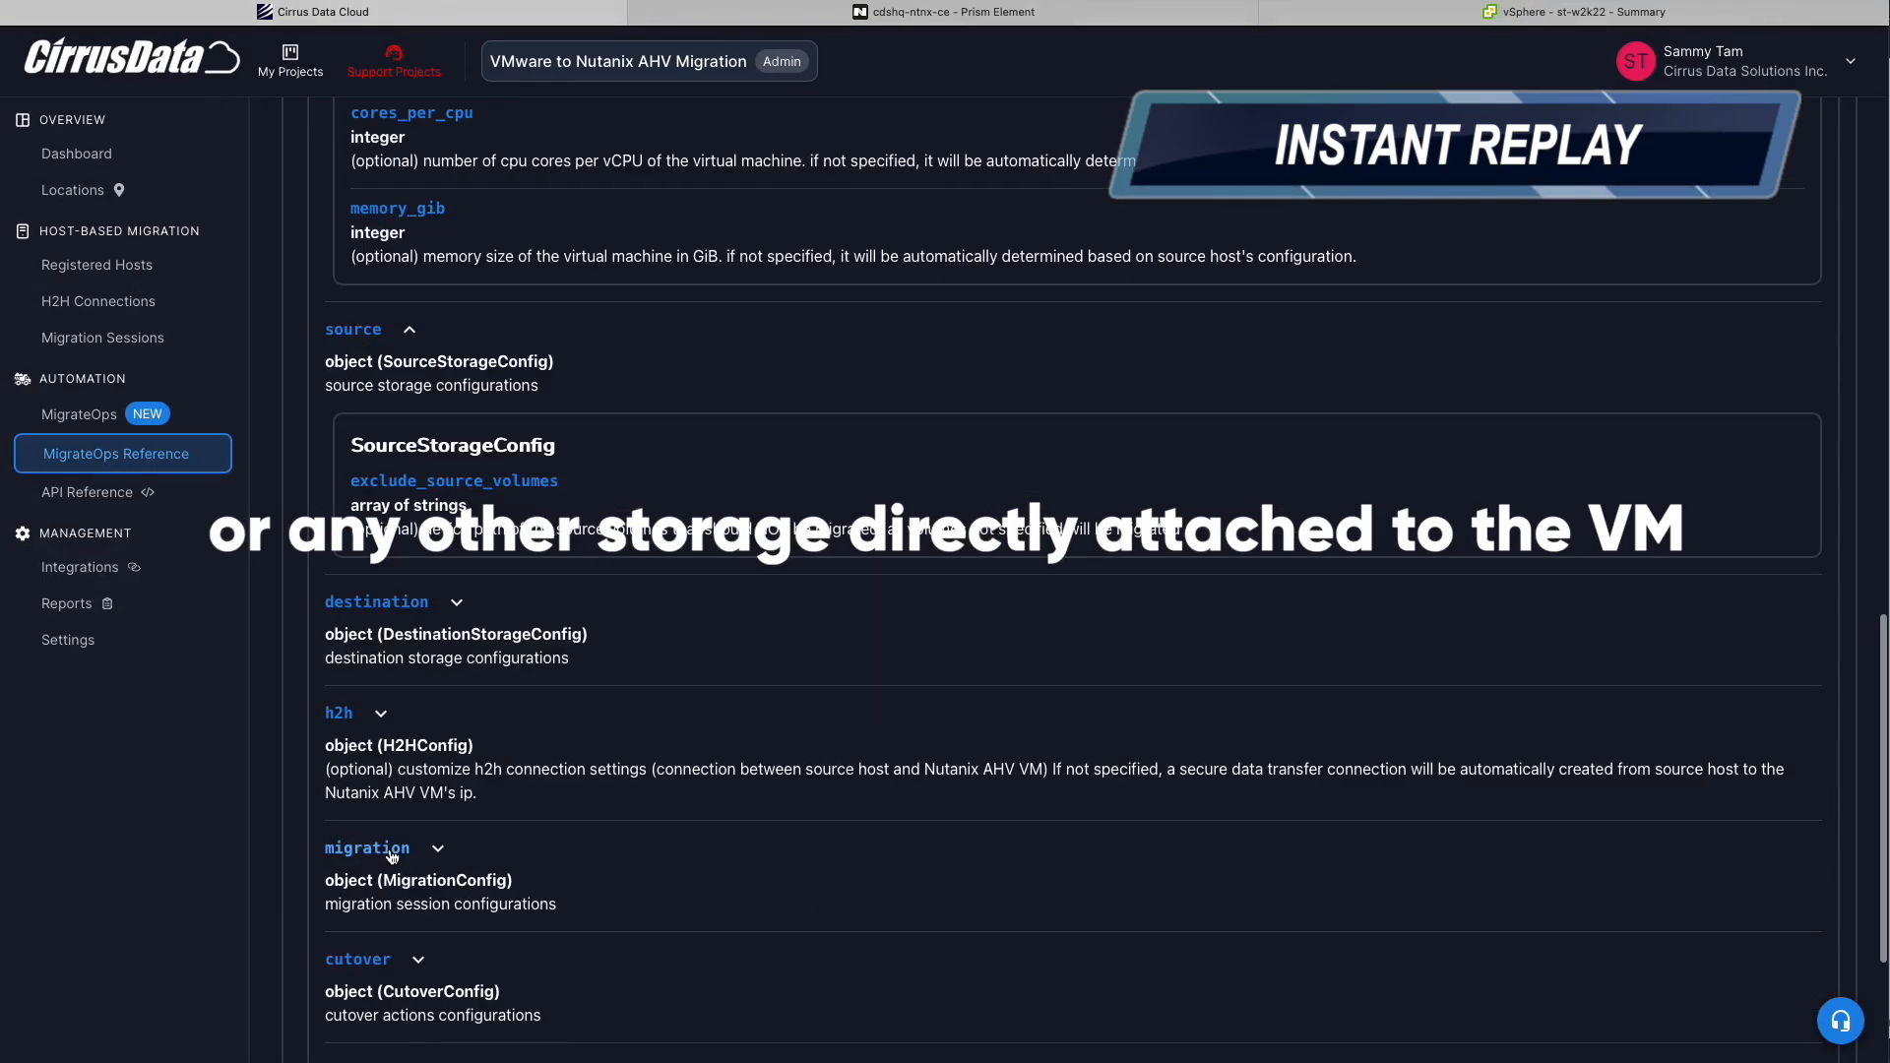
{"action": "left_click", "coordinate": [366, 332]}
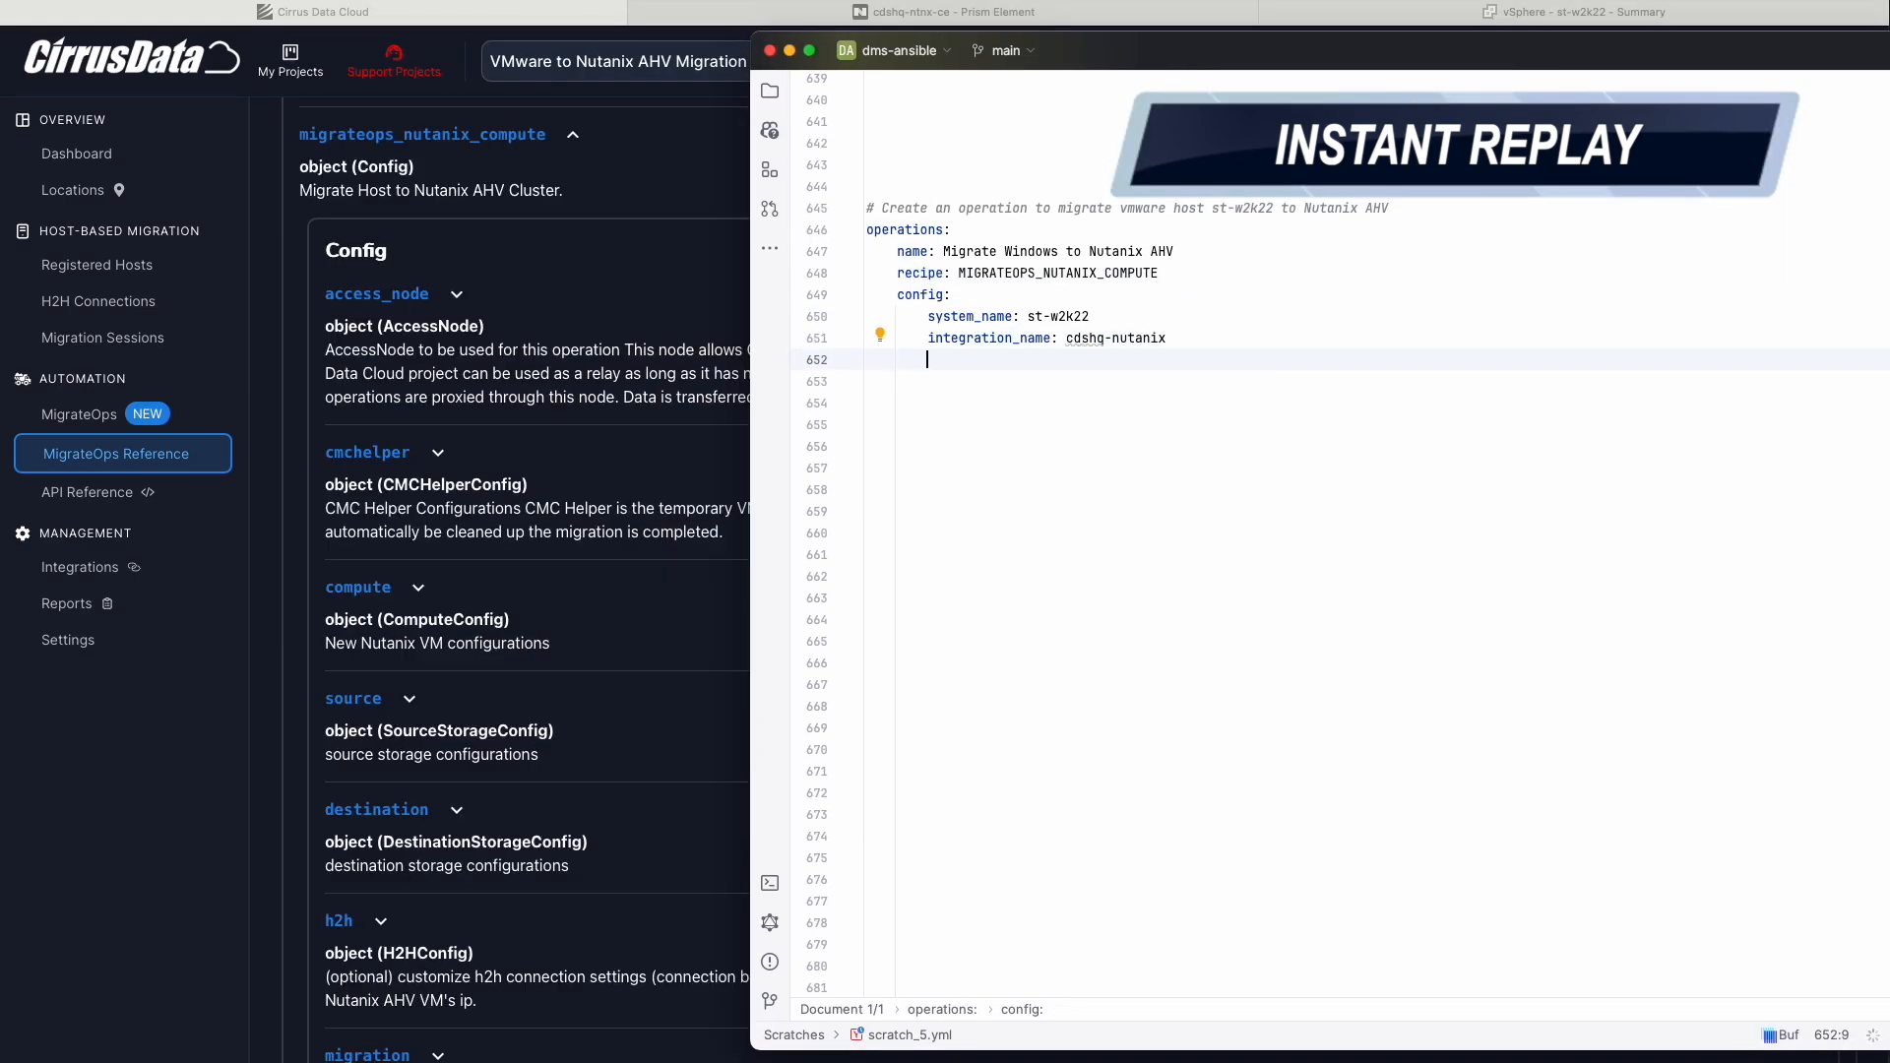
Add a migrateops_nutanix_compute section with access node st-ubuntu20-01, default storage container TestContainer1, network subnet subnet1 and a migration key to the YAML config
{"action": "type", "text": "migrateops_nutanix_compute:"}
{"action": "key", "text": "Return"}
{"action": "type", "text": "access_node:"}
{"action": "key", "text": "Return"}
{"action": "type", "text": "system_name:"}
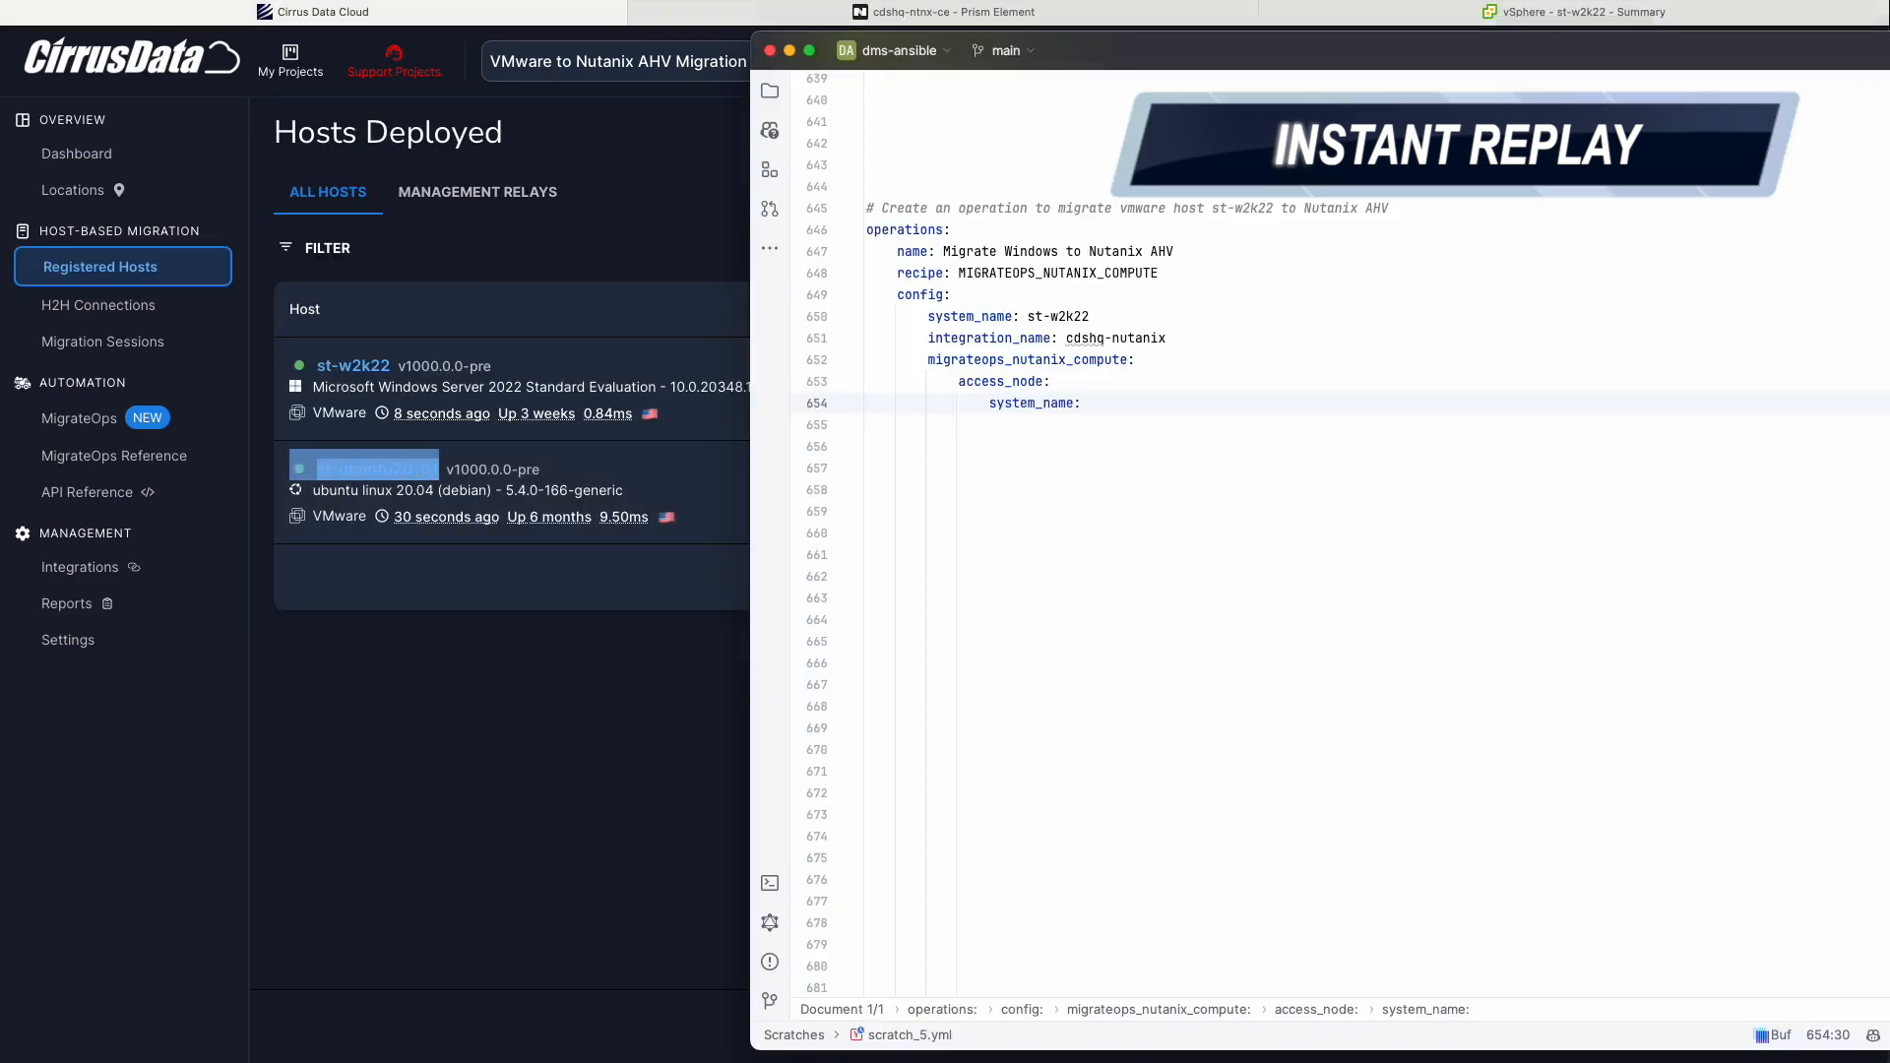
{"action": "type", "text": "st-ubuntu20-01"}
{"action": "type", "text": "destination: default_config: storage_container_name: TestContainer1 network: subnet: subnet1 migration:"}
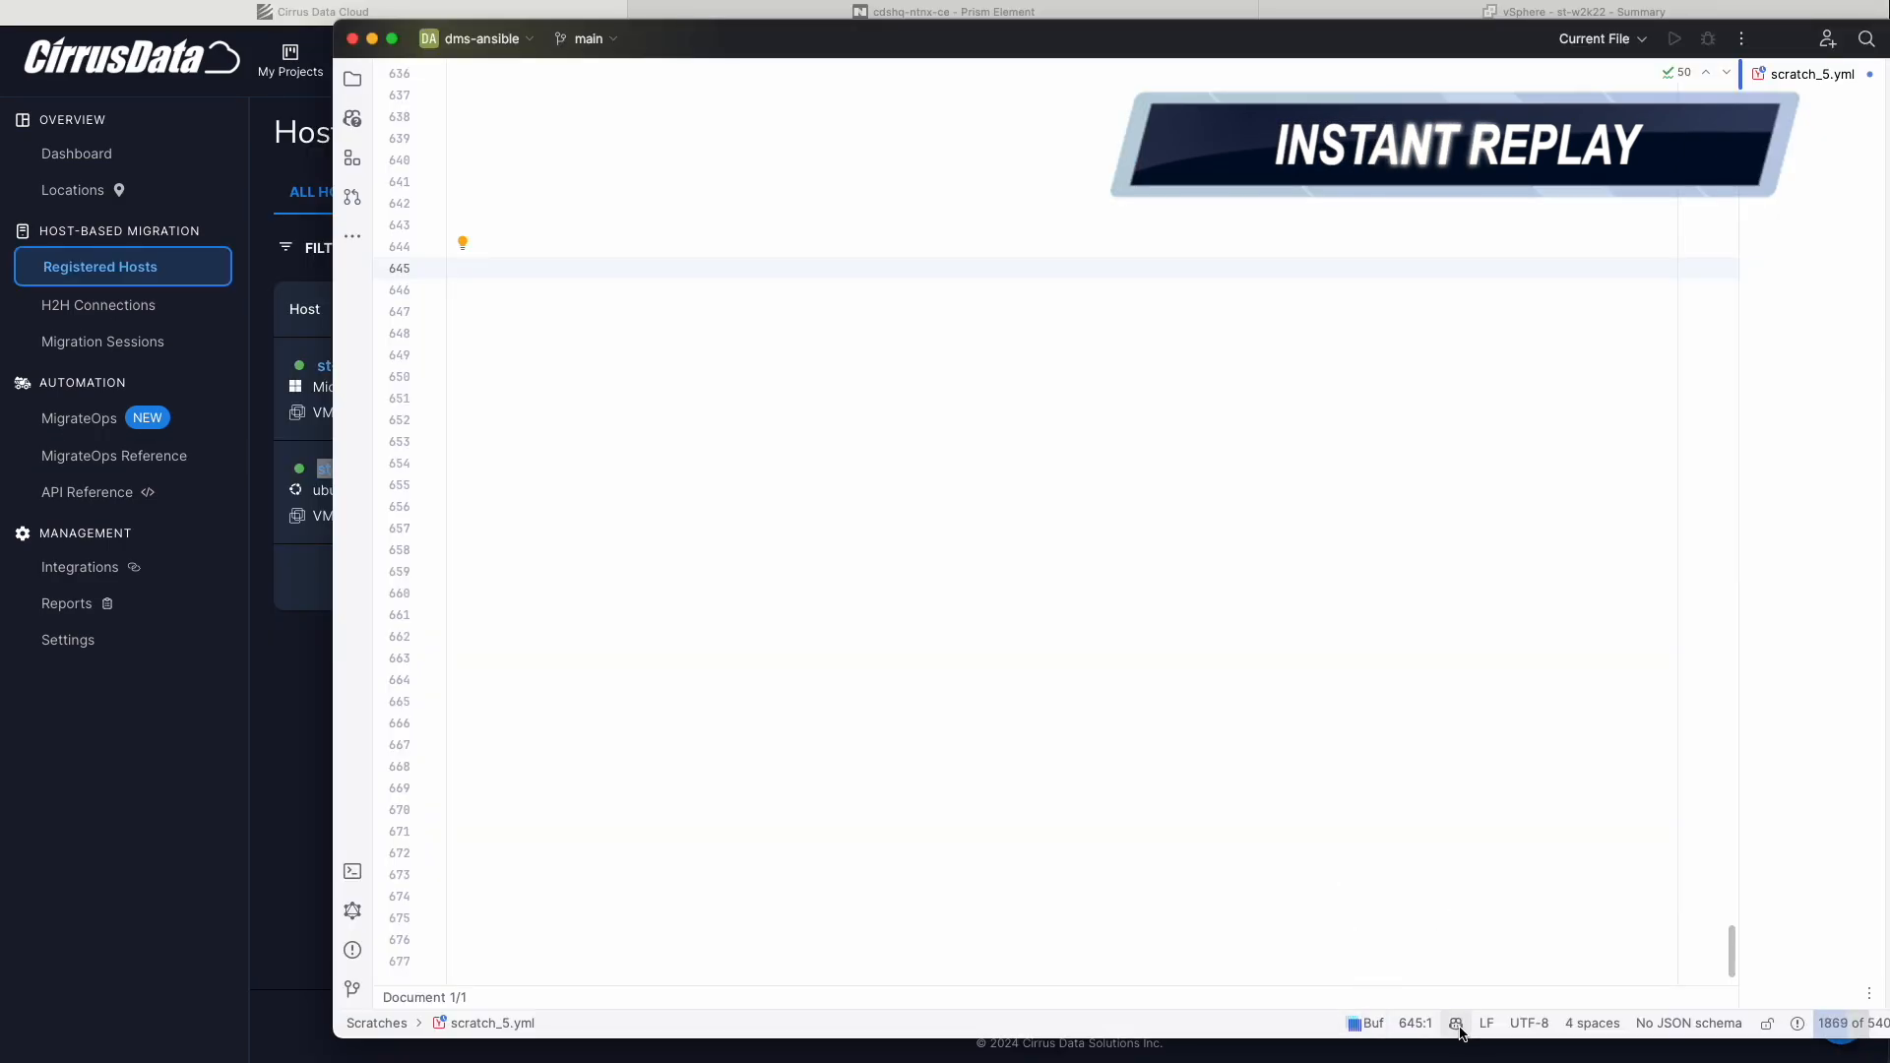
Review the cutover host actions in the MigrateOps Reference and select the whole operations block in scratch_5.yml
{"action": "left_click", "coordinate": [1456, 1023]}
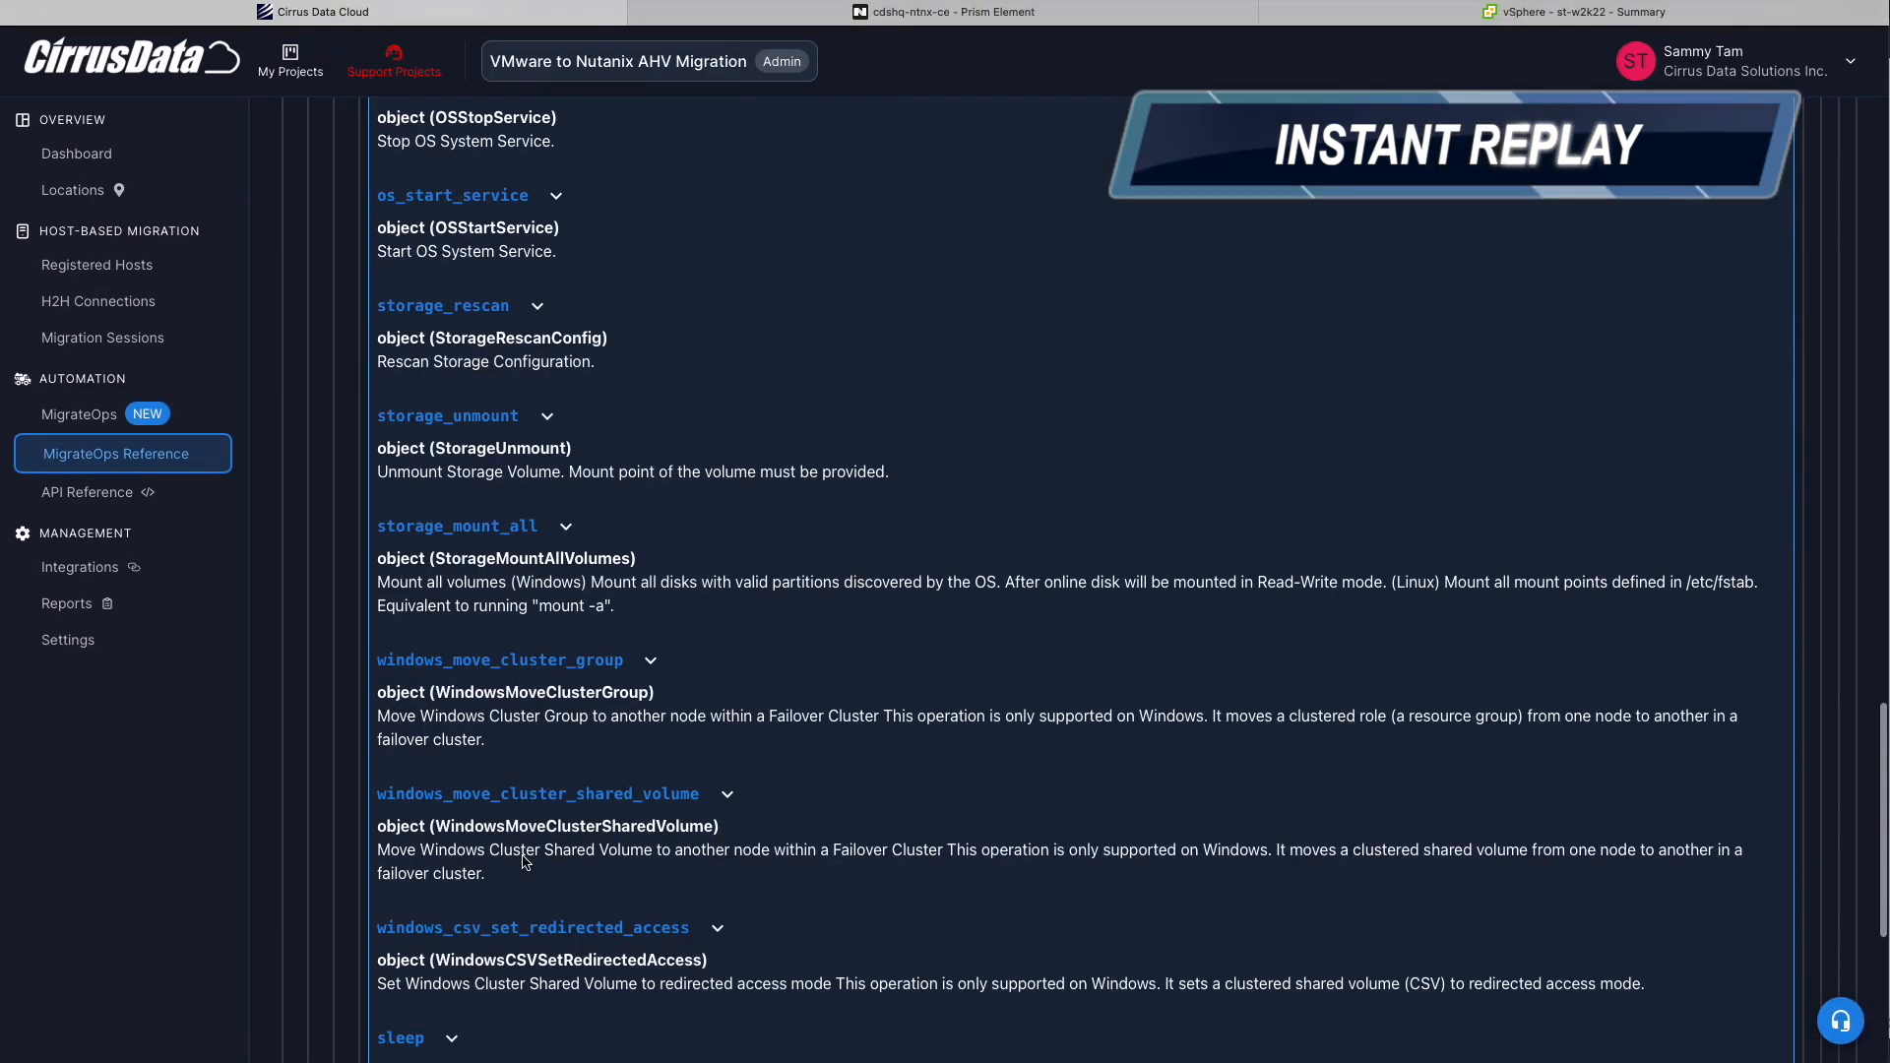
{"action": "scroll", "coordinate": [525, 863], "scroll_direction": "down", "scroll_amount": 6}
{"action": "scroll", "coordinate": [512, 935], "scroll_direction": "up", "scroll_amount": 10}
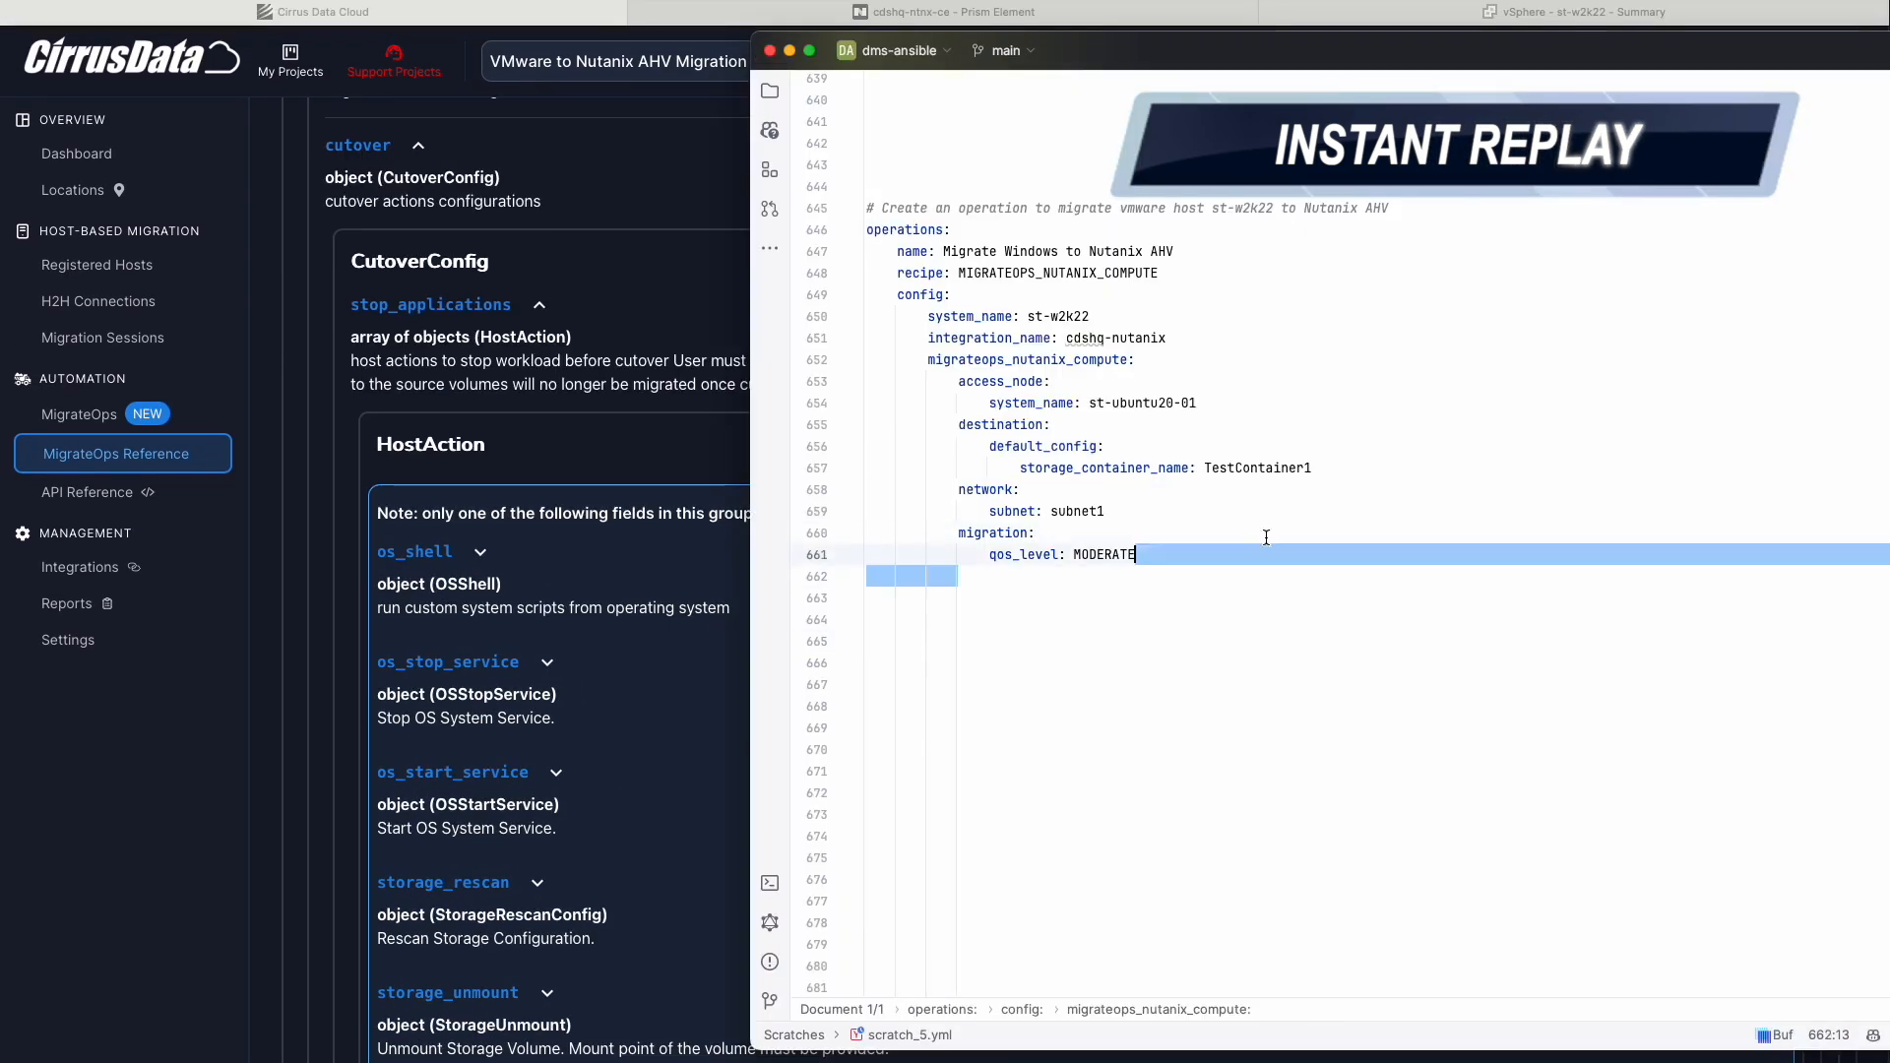
{"action": "left_click_drag", "start_coordinate": [958, 576], "coordinate": [866, 229]}
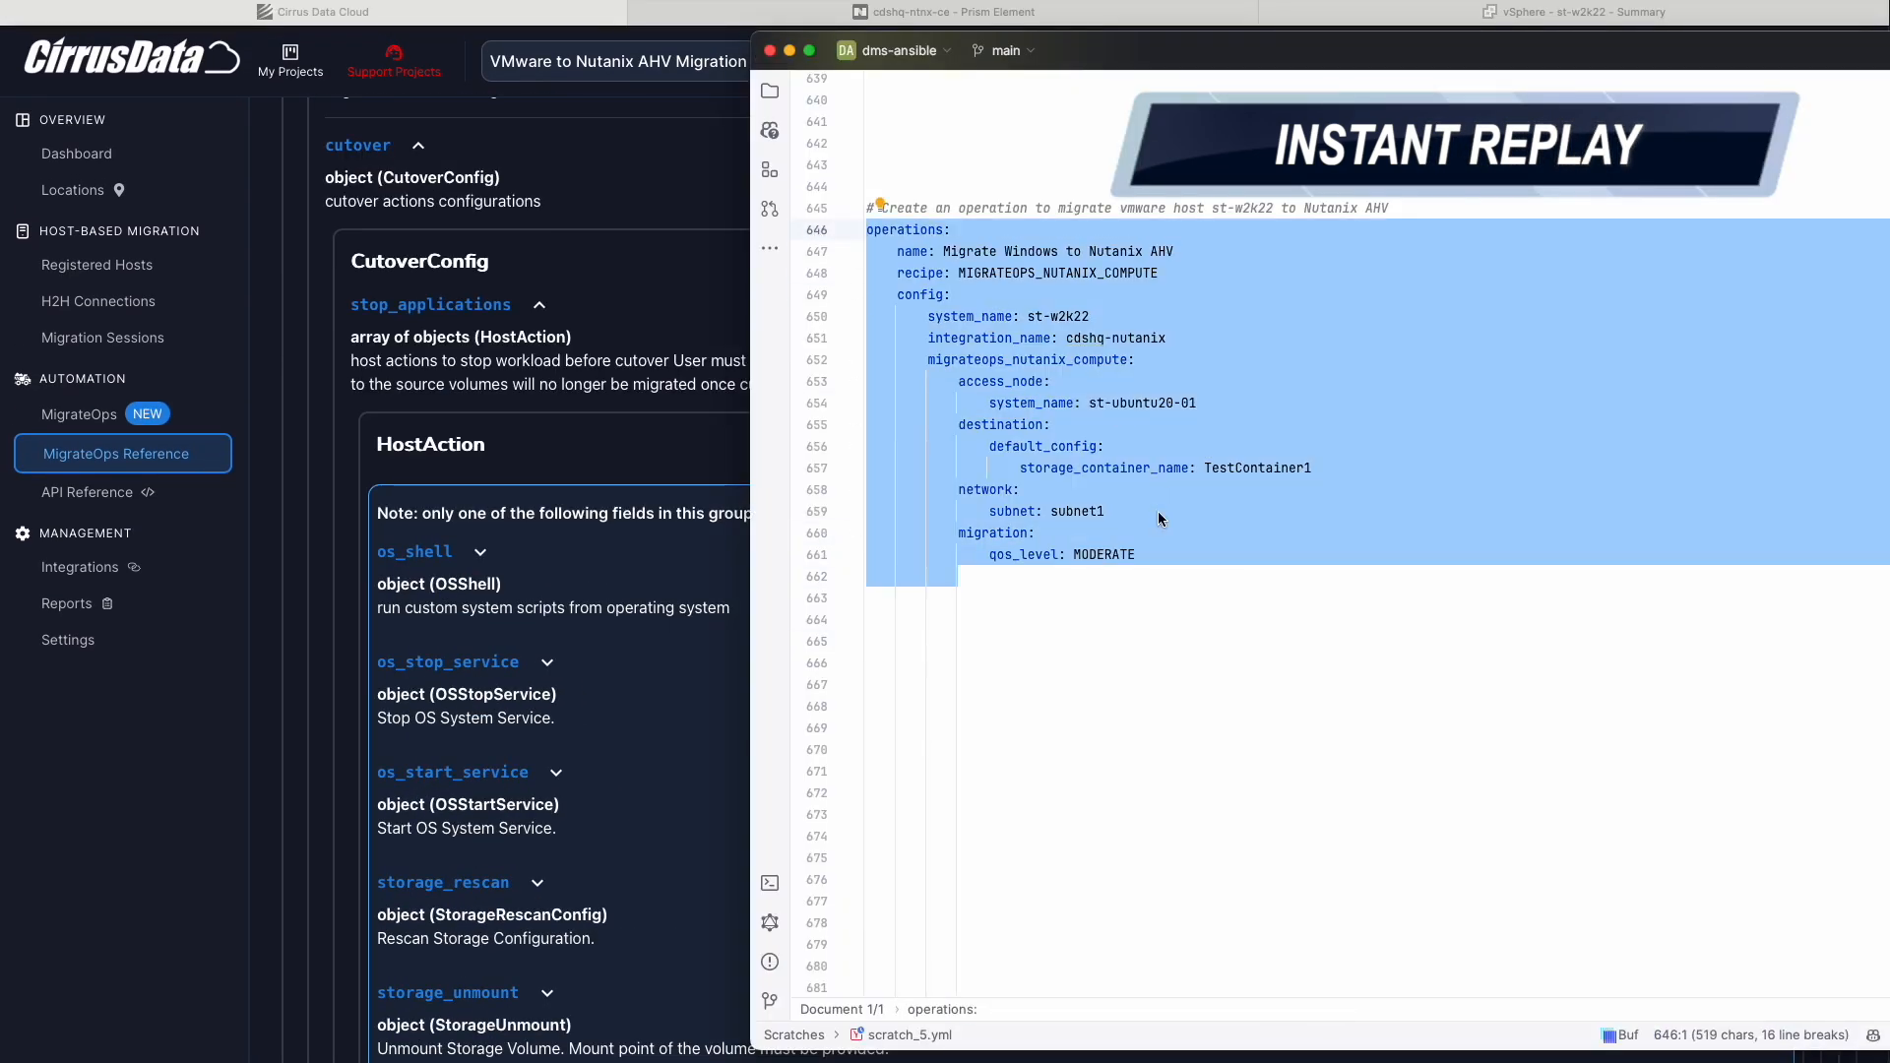